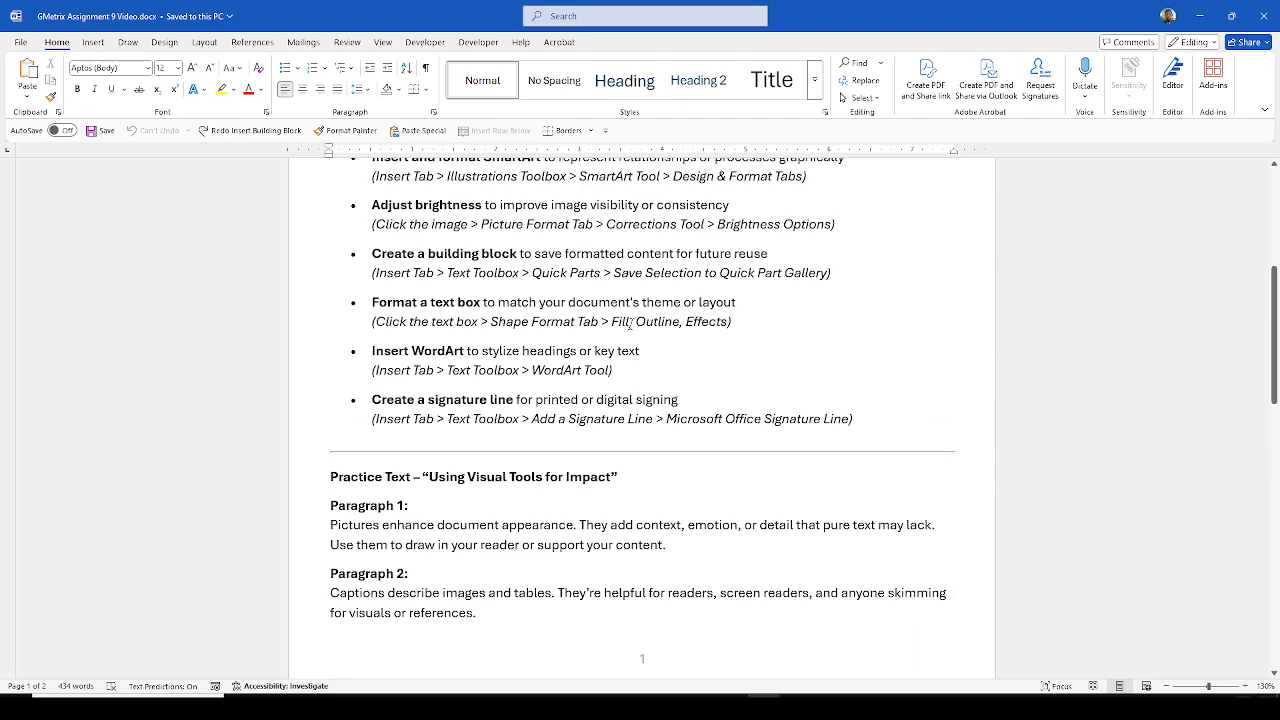
Step: Add an empty line after the body text of Paragraph 1 in the practice text
scroll(634, 318, down, 1)
scroll(596, 320, down, 4)
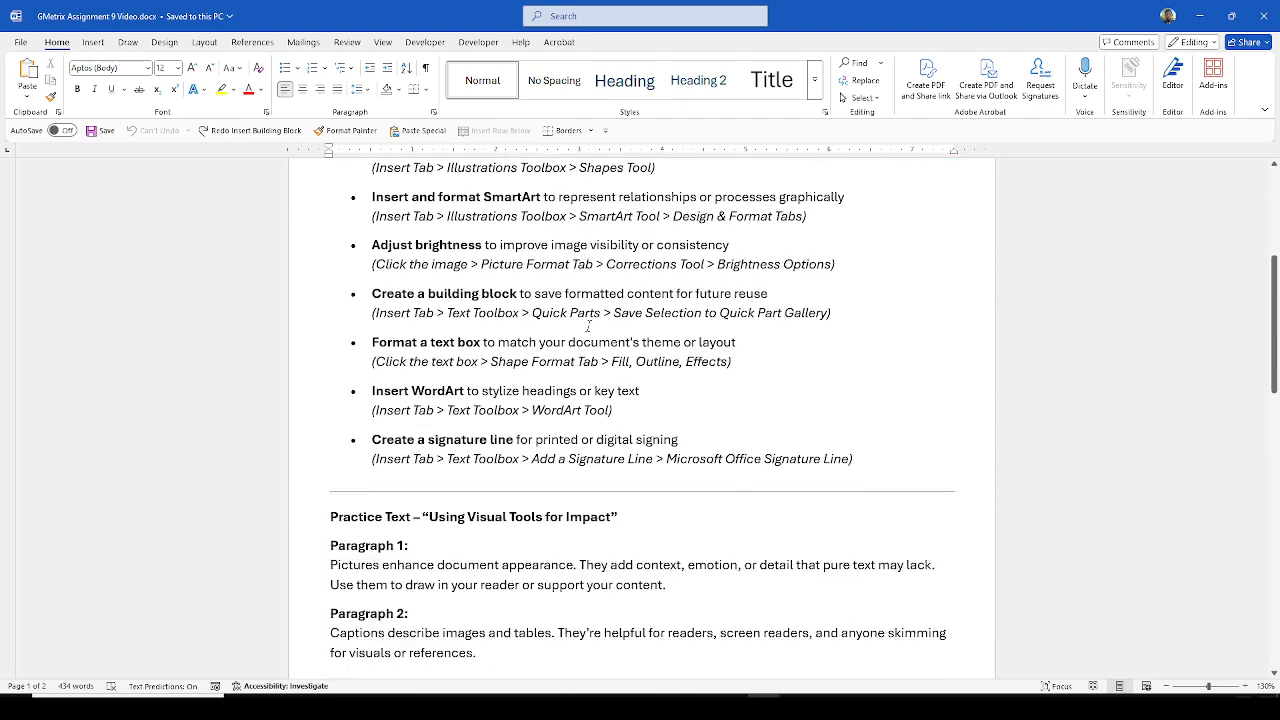
scroll(586, 320, up, 4)
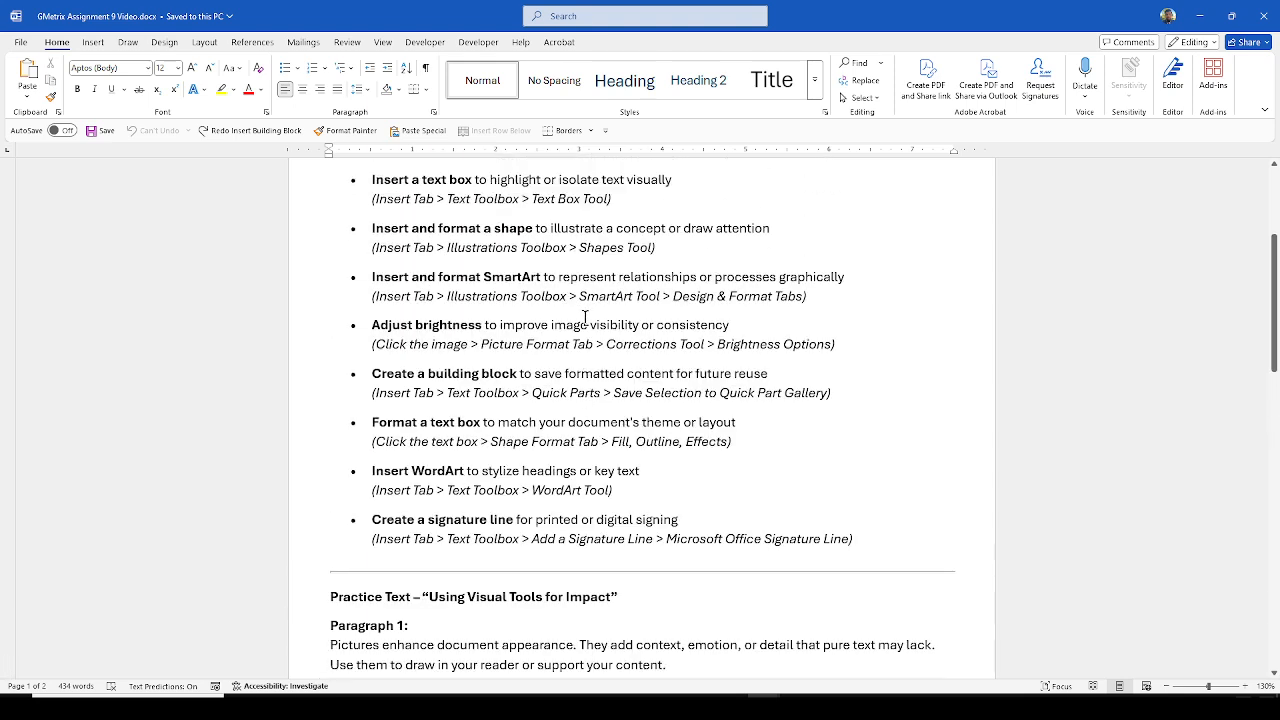
scroll(585, 318, down, 3)
scroll(585, 318, down, 5)
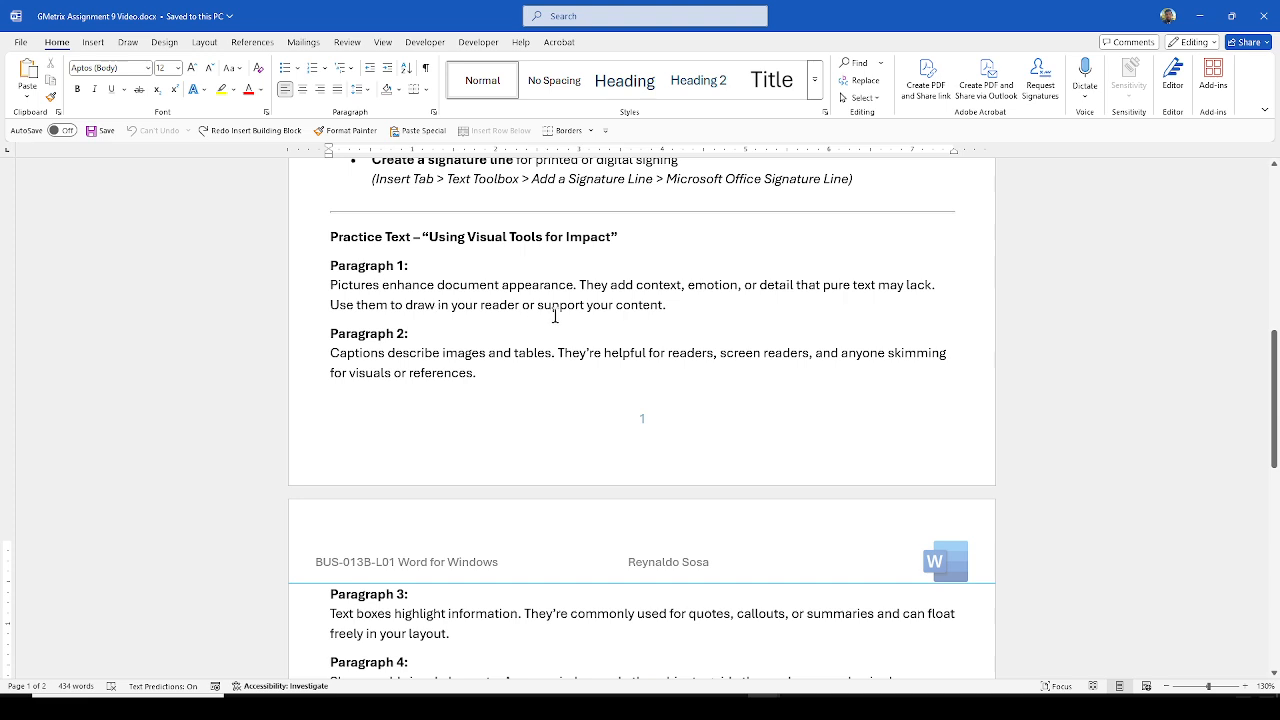
click(678, 304)
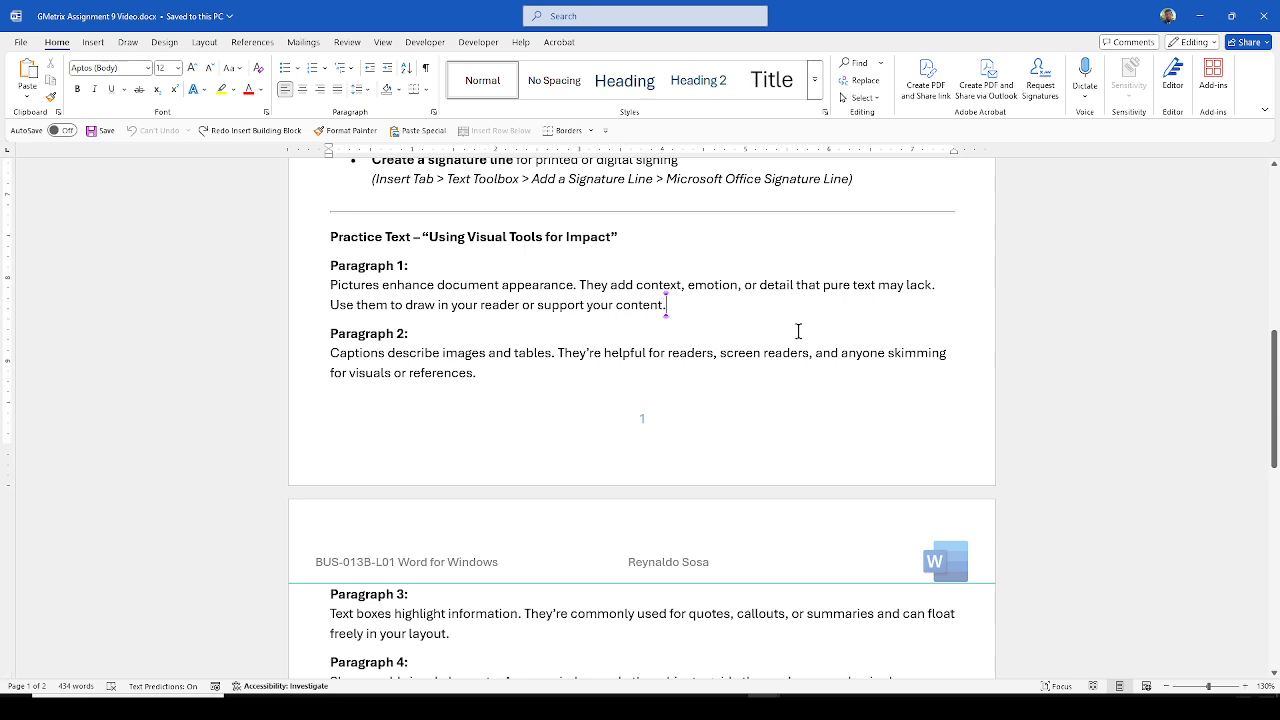
key(Return)
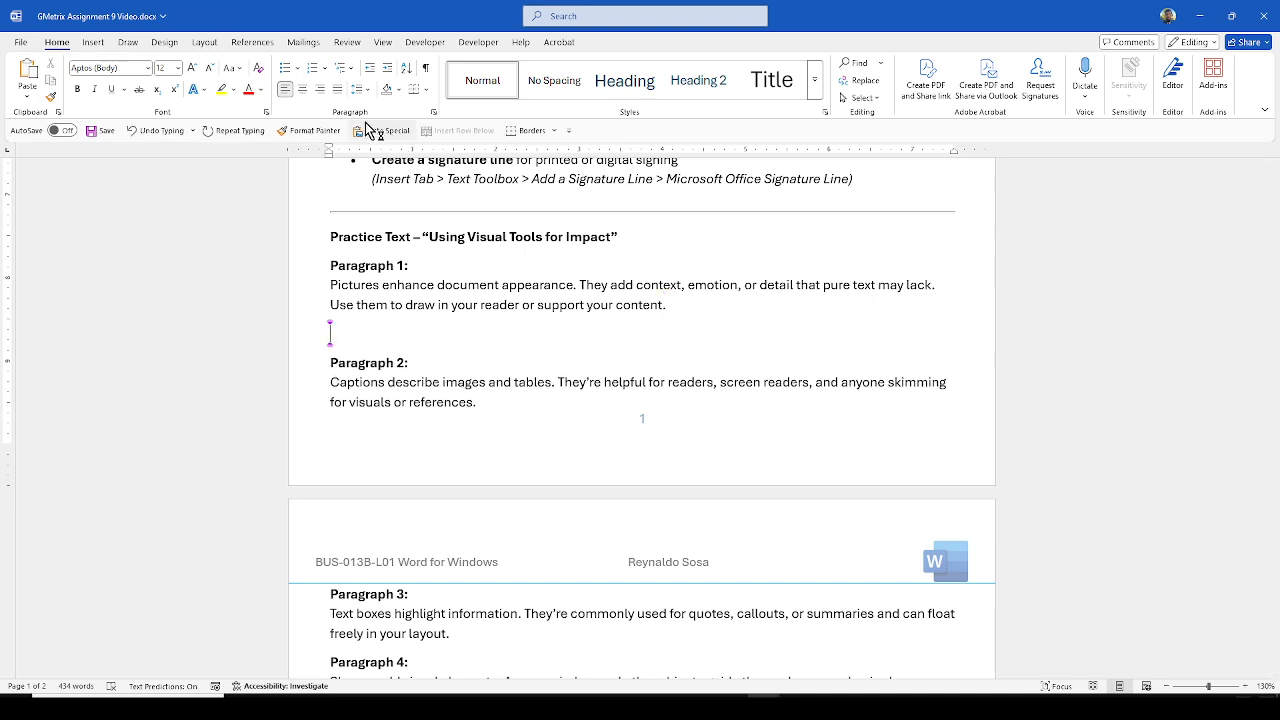
Step: Insert the cartoon flames picture from the Fire category of online pictures on the empty line below Paragraph 1
click(90, 44)
click(161, 98)
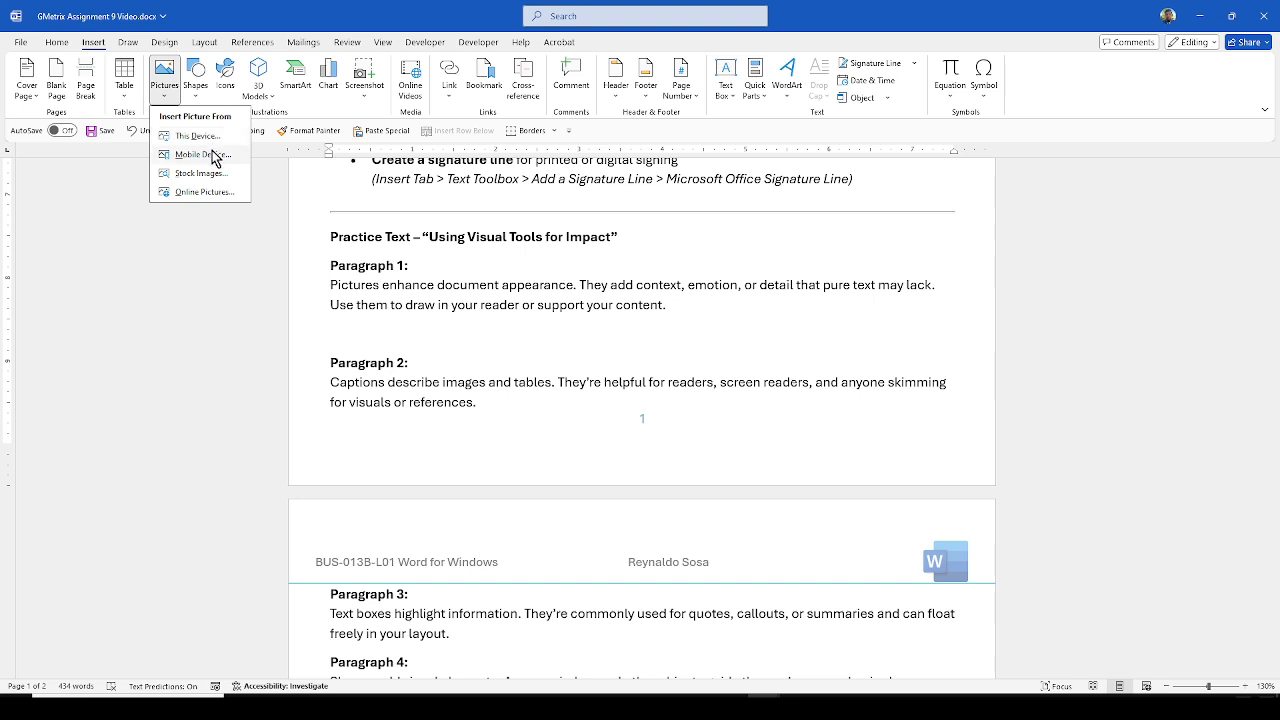
click(212, 192)
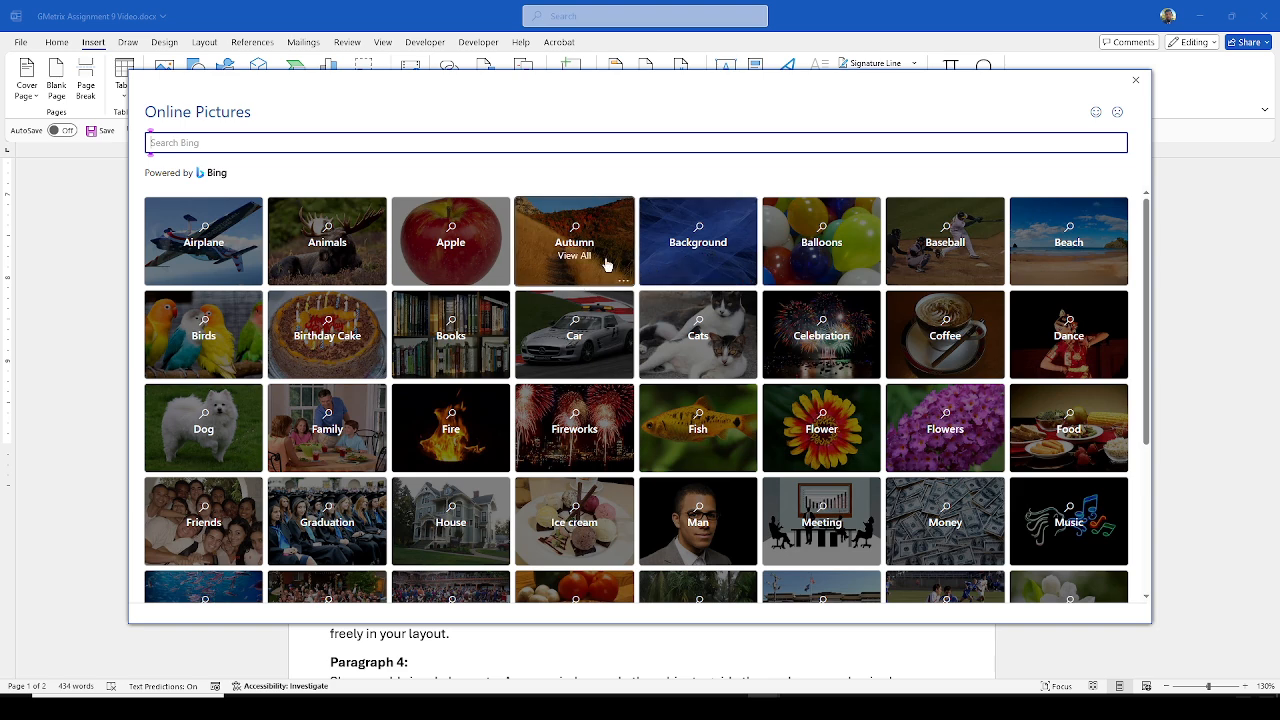
click(448, 433)
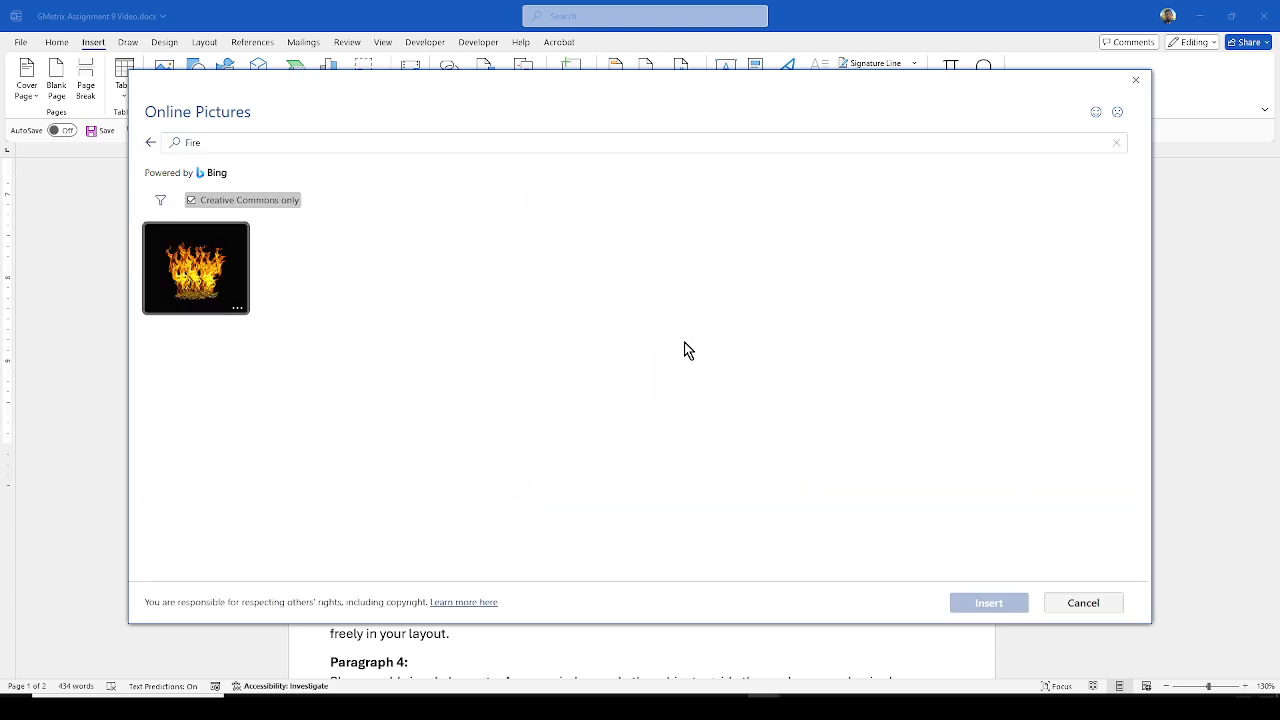
click(178, 280)
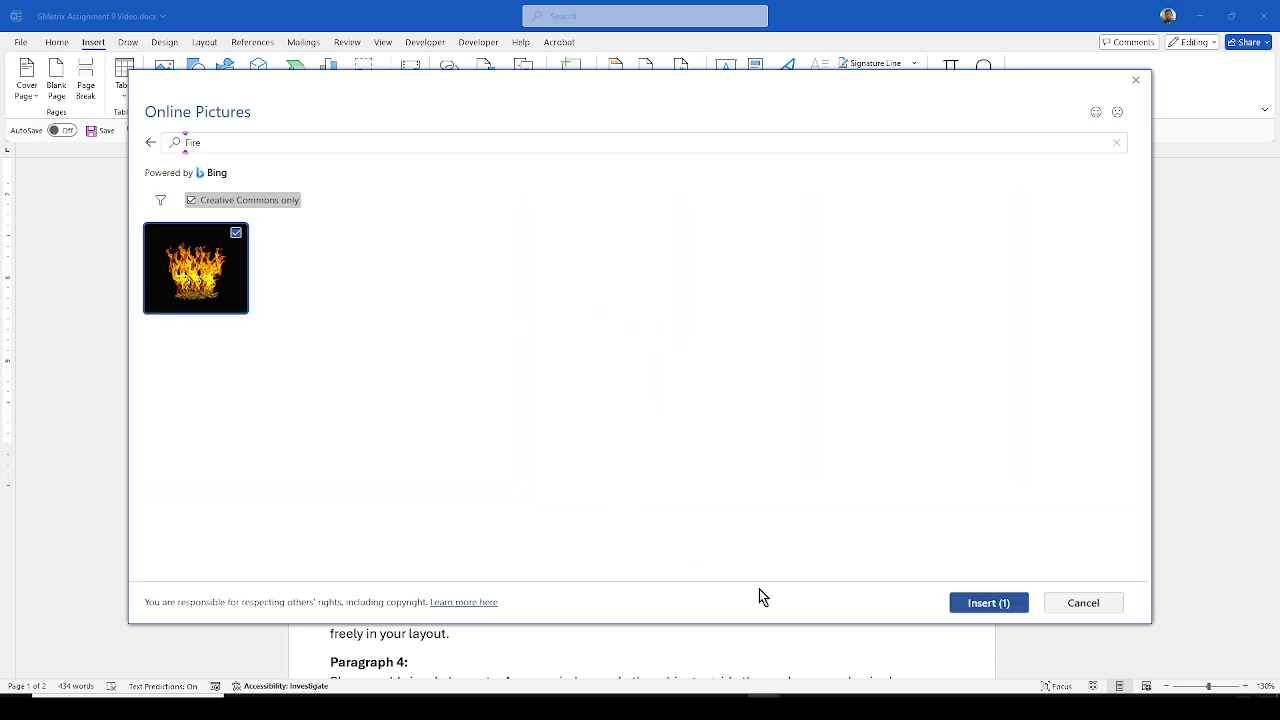
click(988, 602)
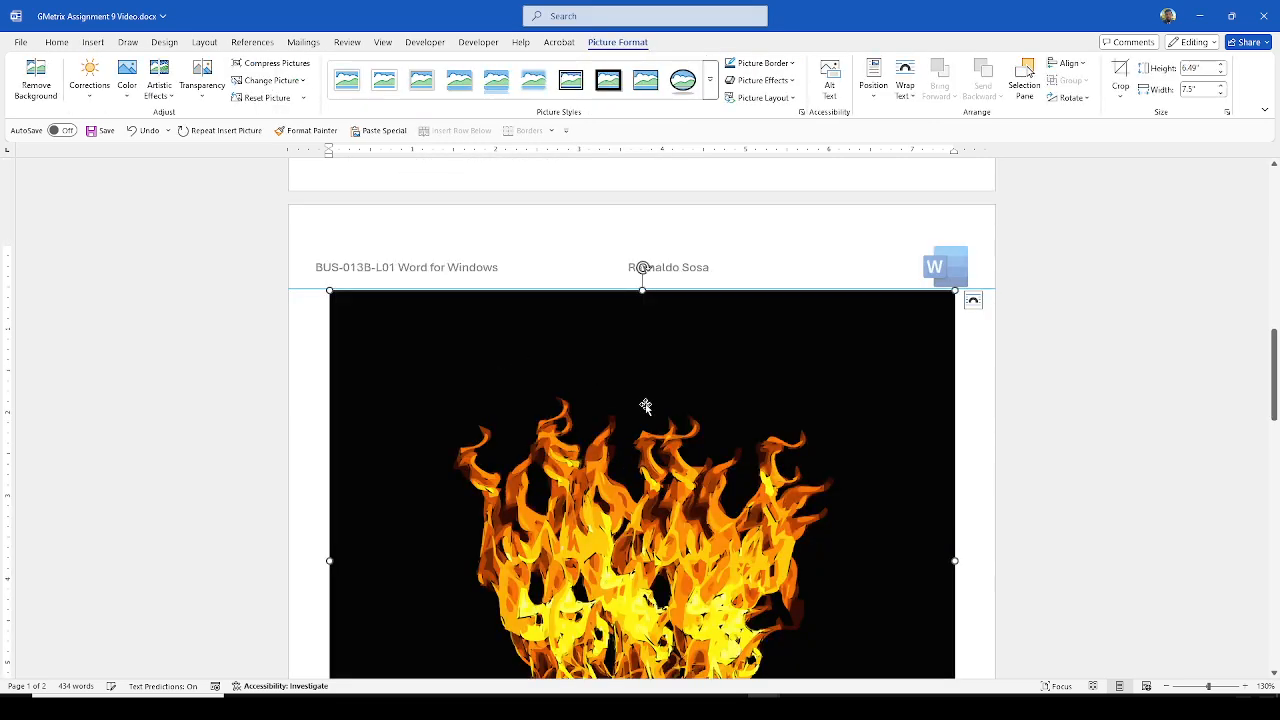
Step: Shrink the inserted fire picture proportionally to about 1.02" high by 1.18" wide
scroll(666, 422, down, 3)
scroll(668, 420, up, 7)
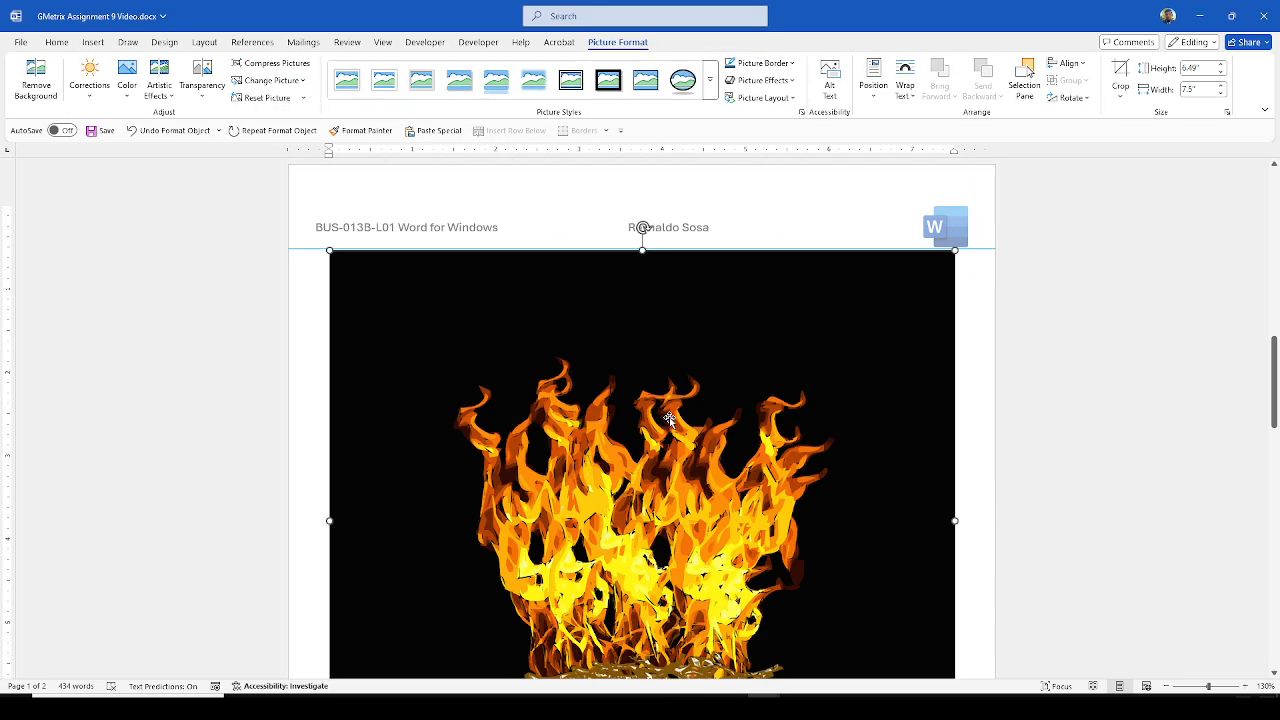
scroll(492, 421, down, 5)
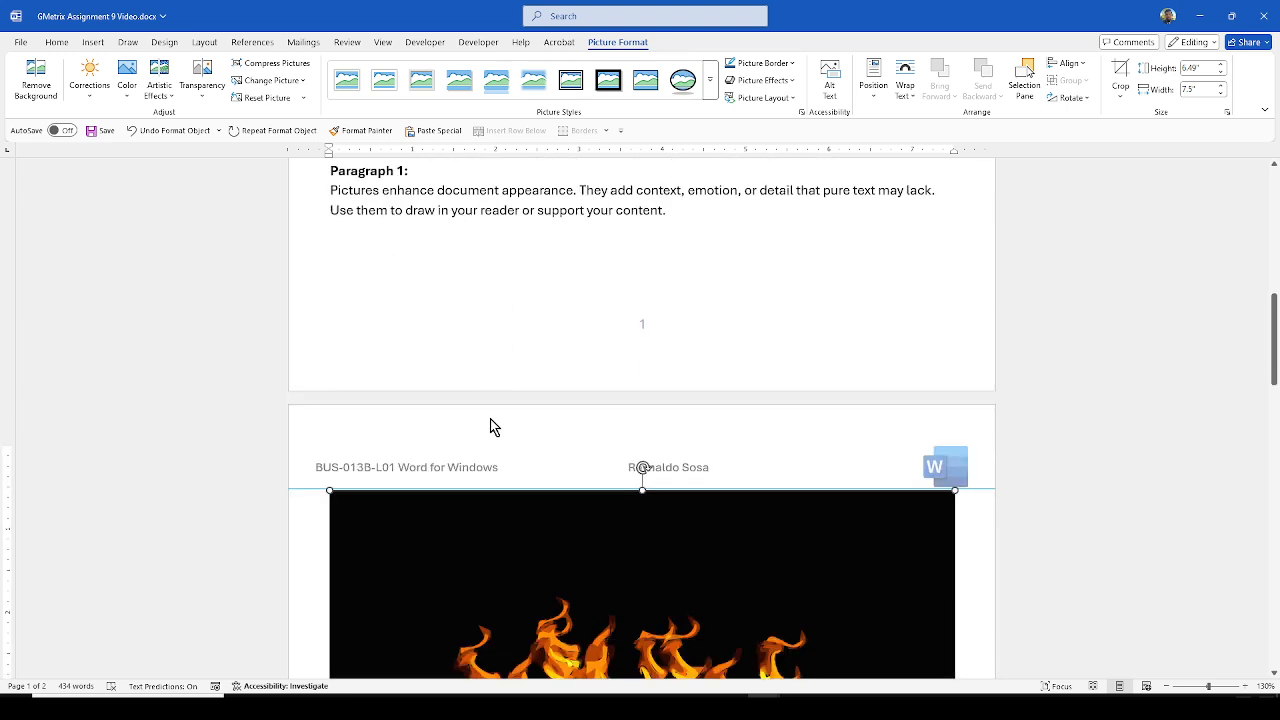
scroll(491, 426, down, 1)
scroll(491, 426, down, 5)
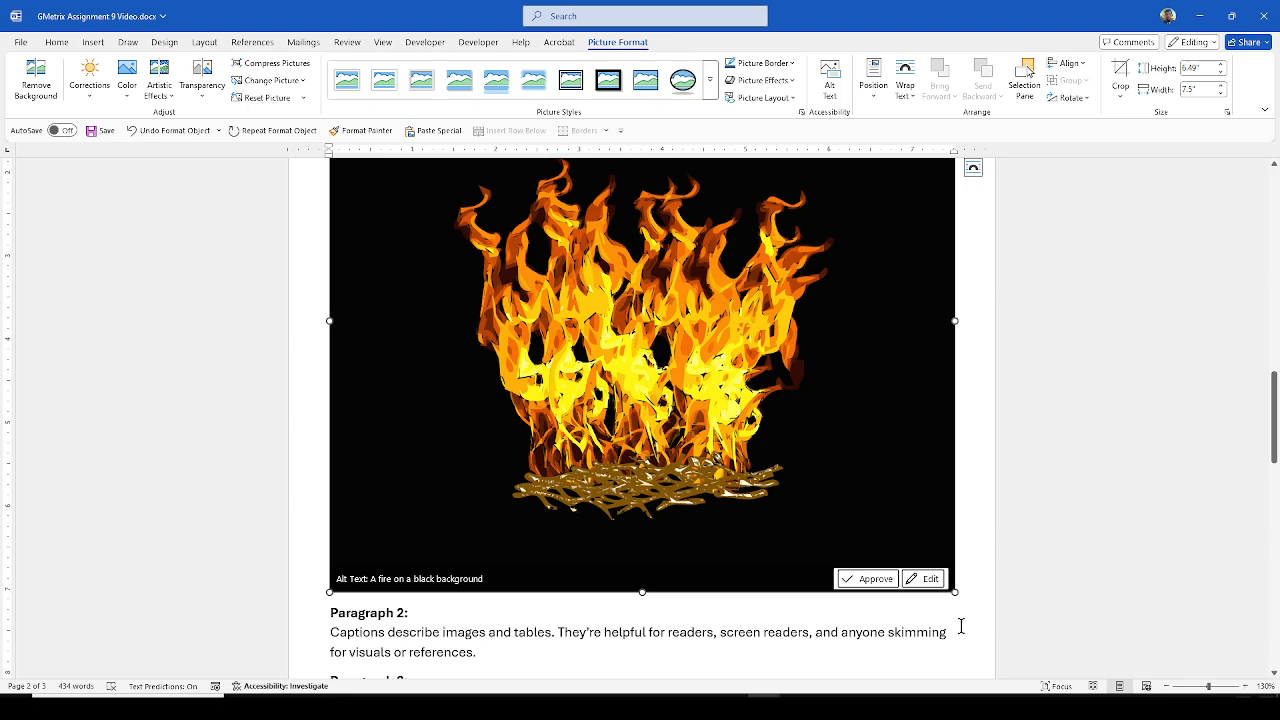
drag(952, 590, 397, 480)
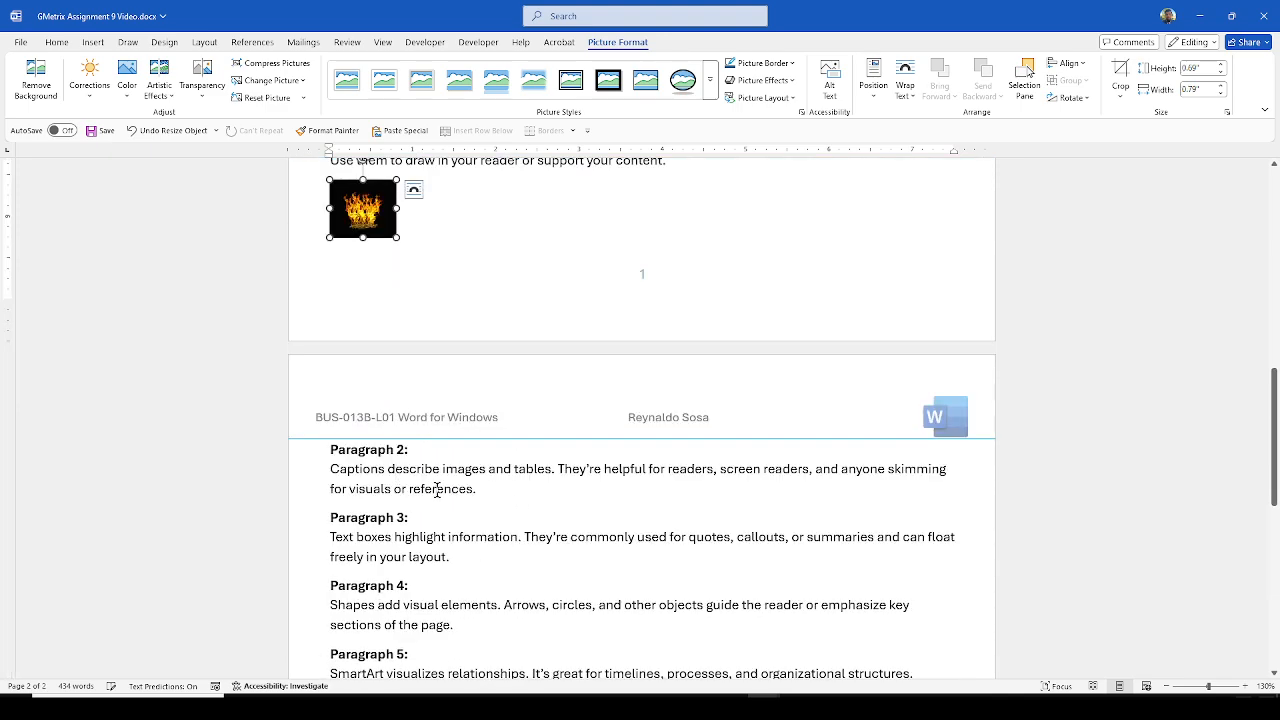
scroll(410, 420, up, 3)
drag(398, 400, 417, 425)
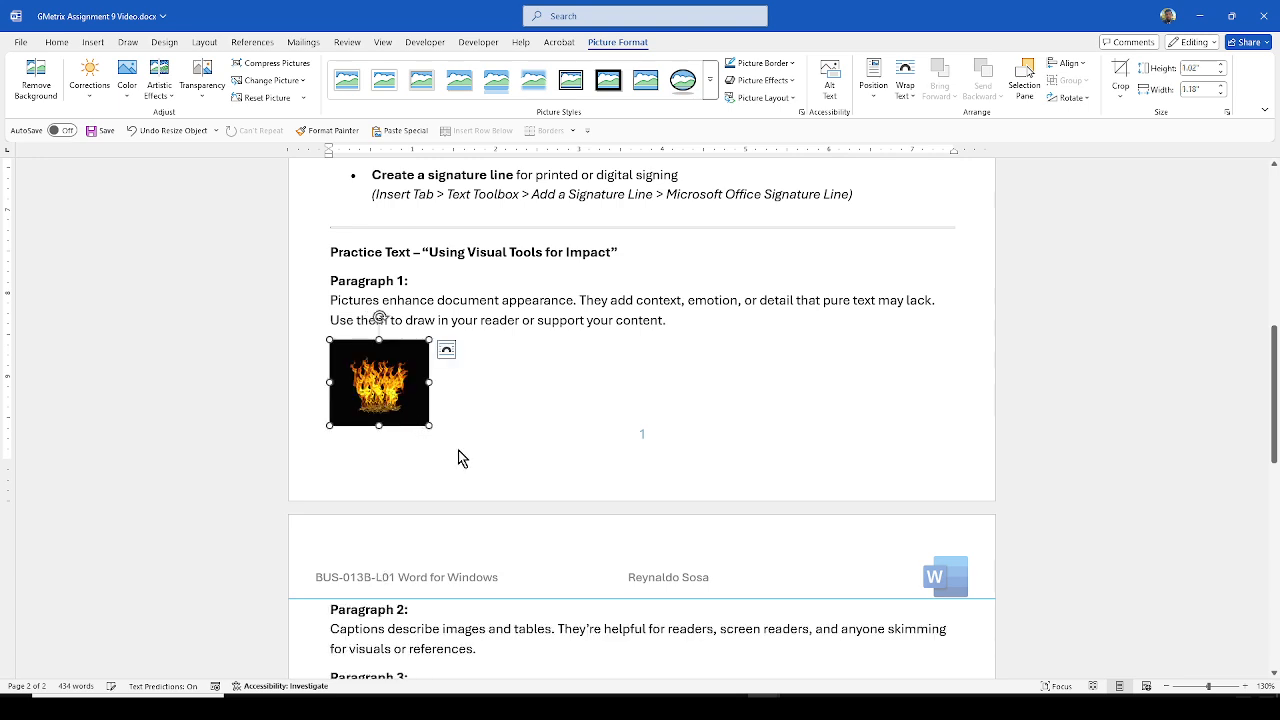
click(526, 451)
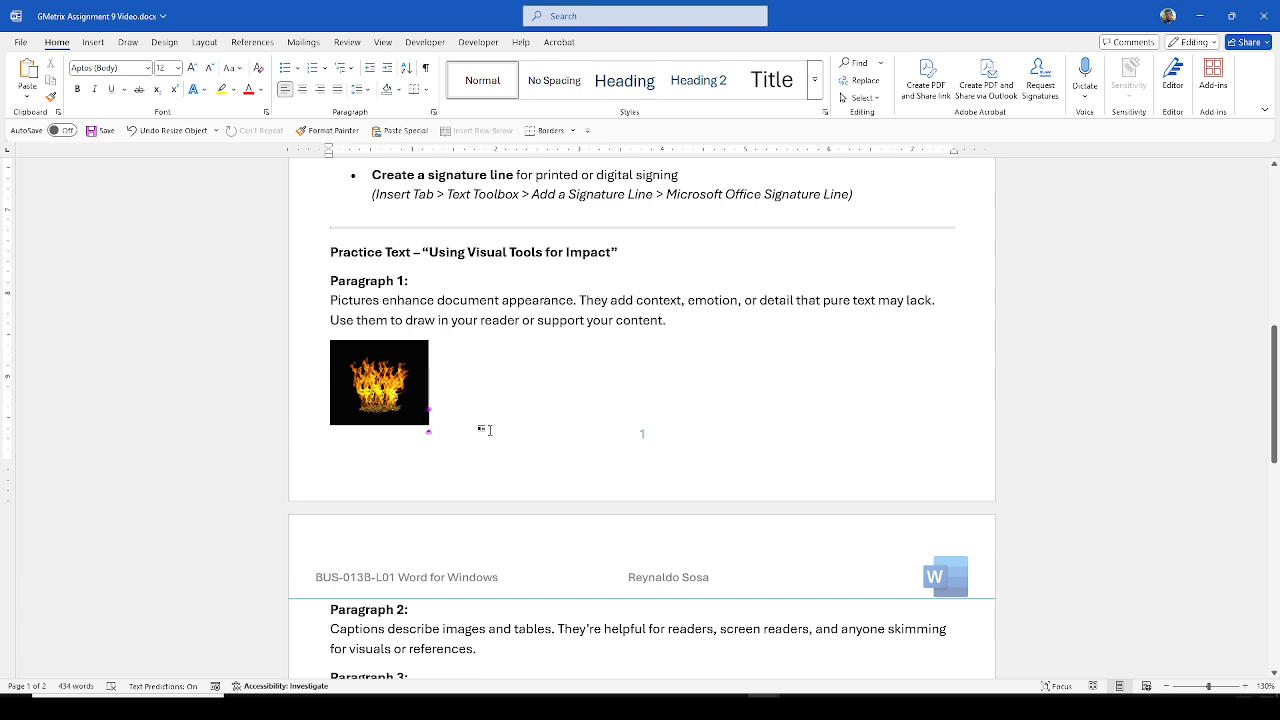
Step: Copy the resized fire picture and paste it on a new line below the text of Paragraph 2
click(393, 364)
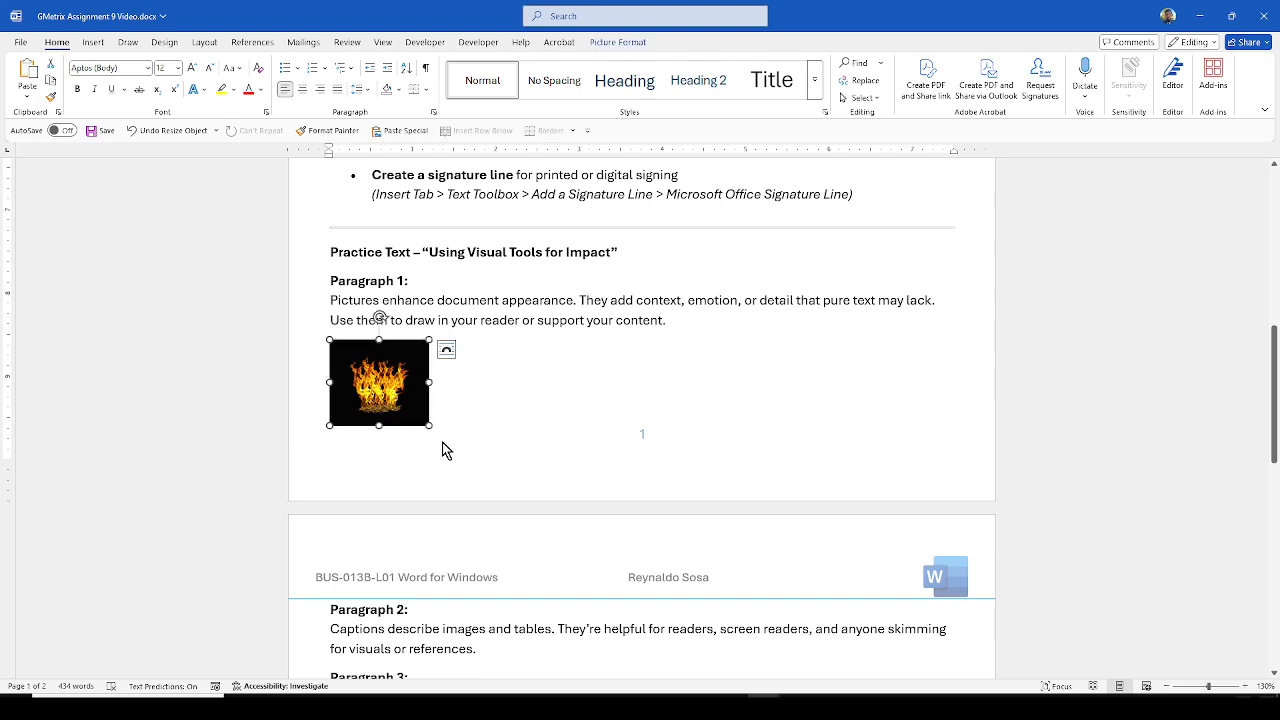
scroll(546, 508, down, 3)
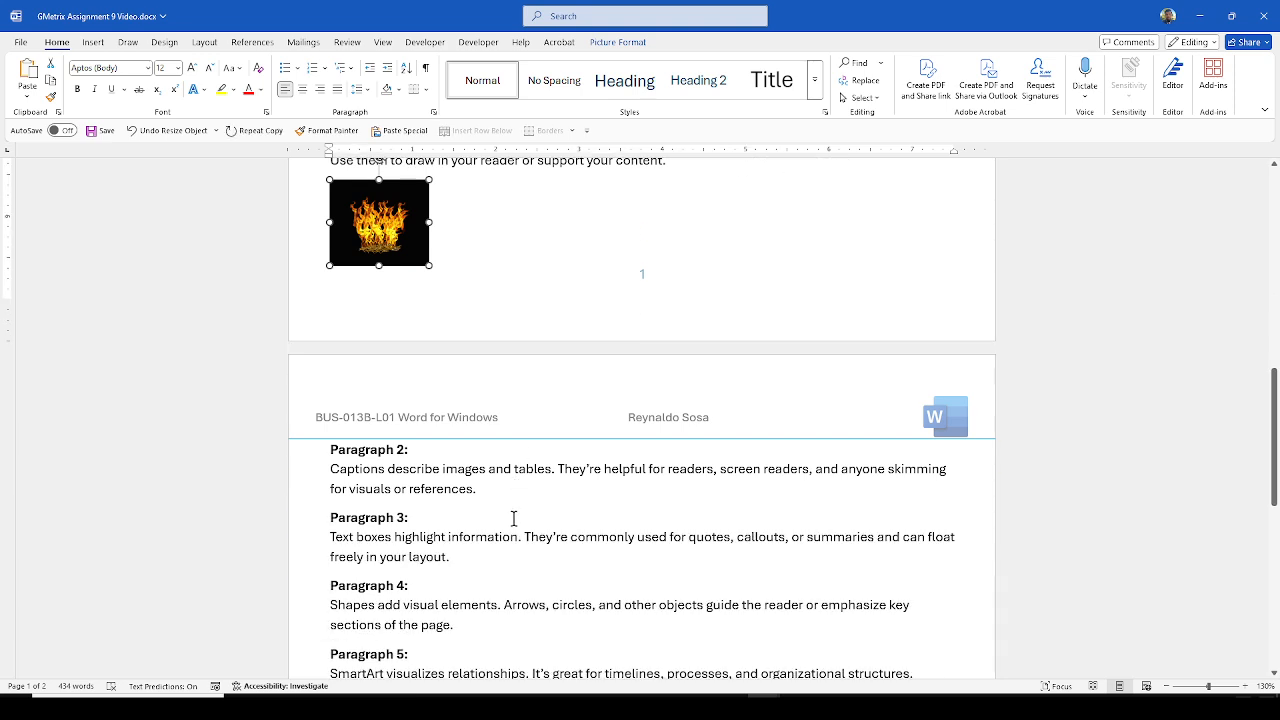
click(514, 517)
click(521, 488)
key(Return)
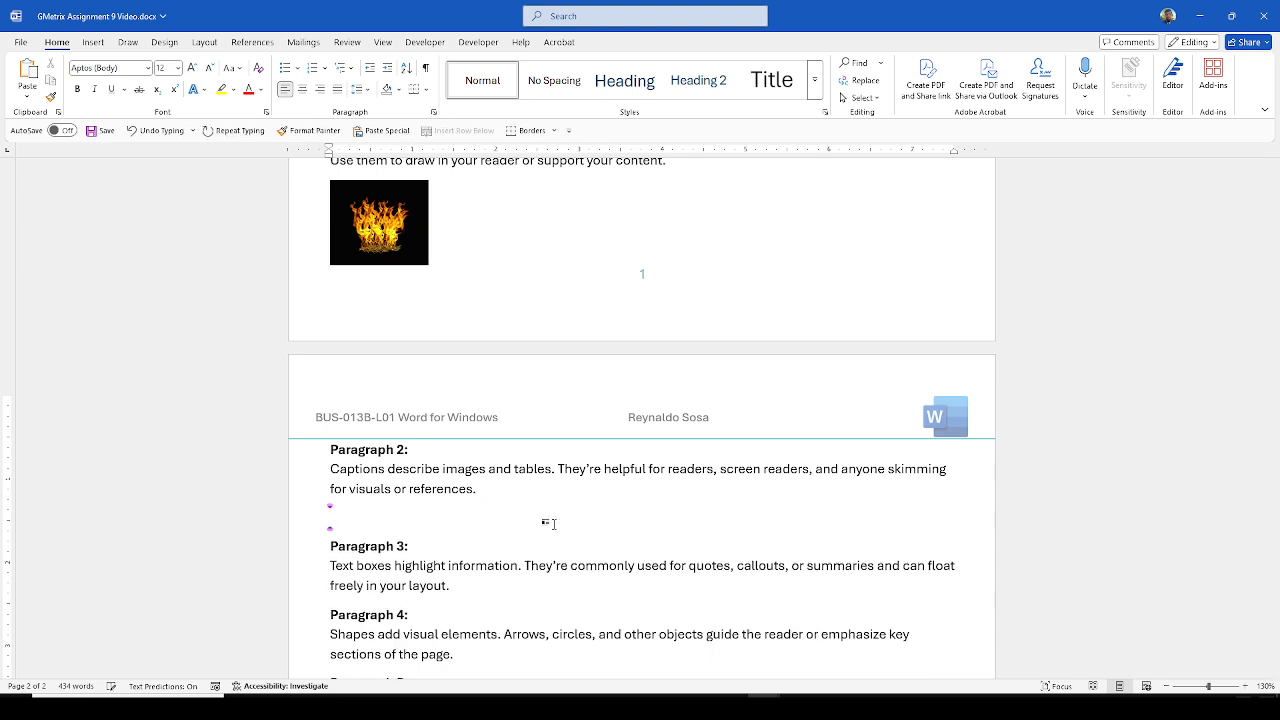
key(ctrl+v)
scroll(400, 230, up, 1)
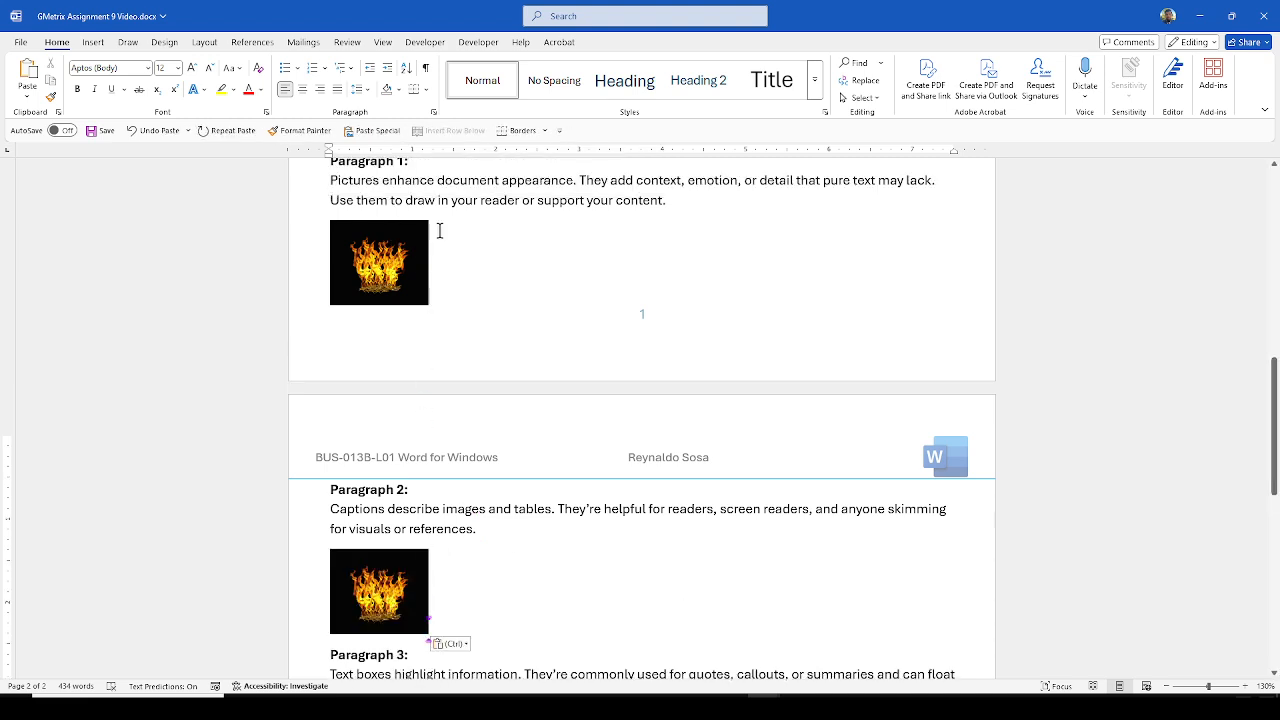
Step: Start a caption for the fire picture under Paragraph 2, with its position set to Below selected item
scroll(420, 310, down, 4)
click(405, 395)
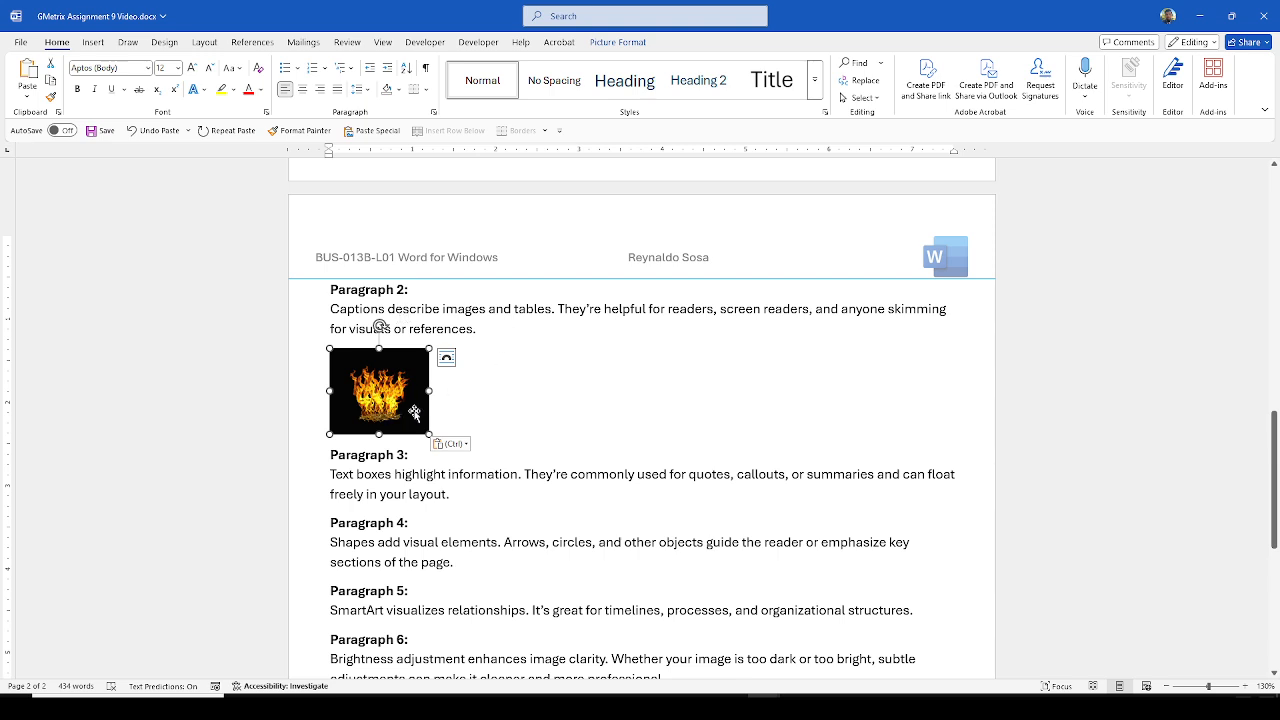
scroll(427, 415, down, 1)
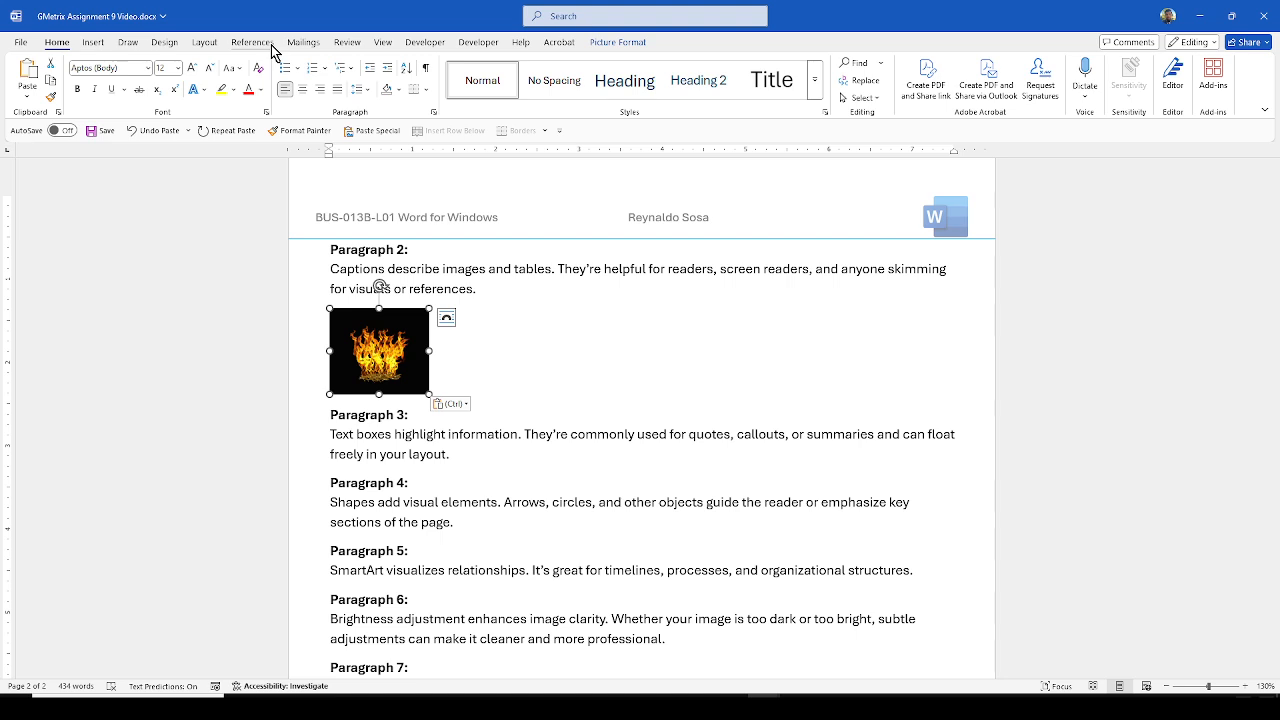
key(ctrl)
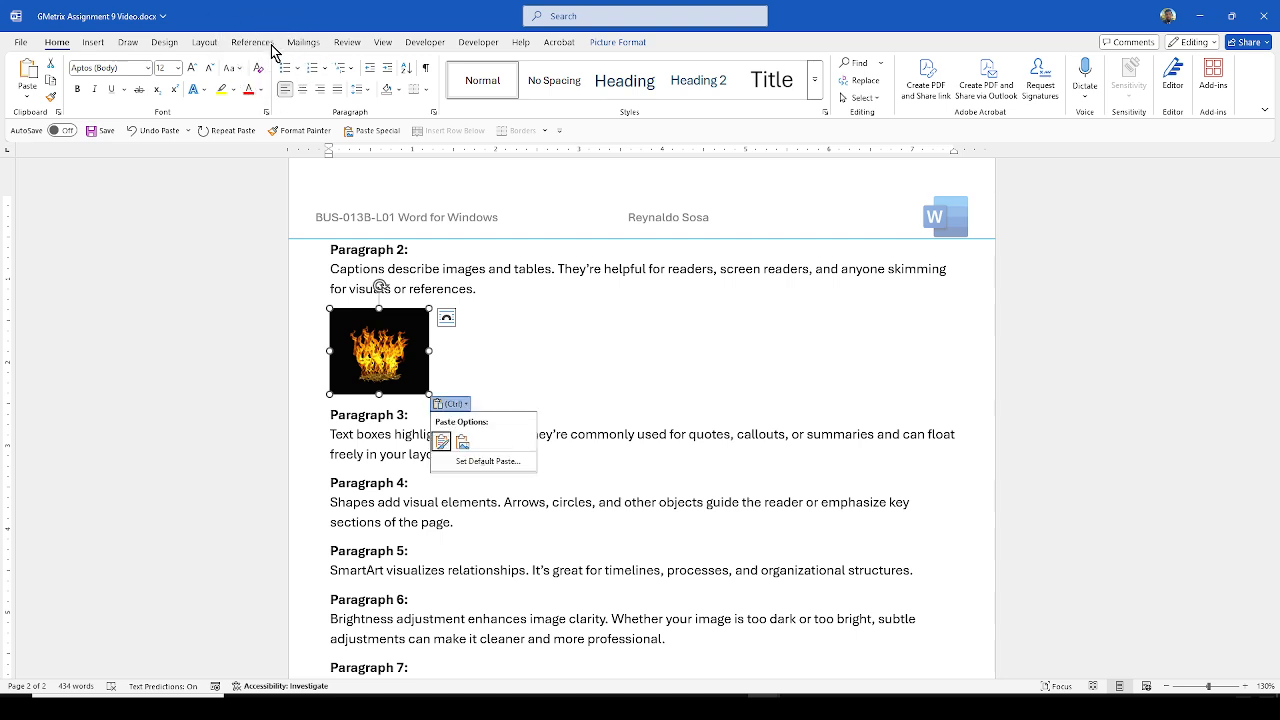
click(271, 45)
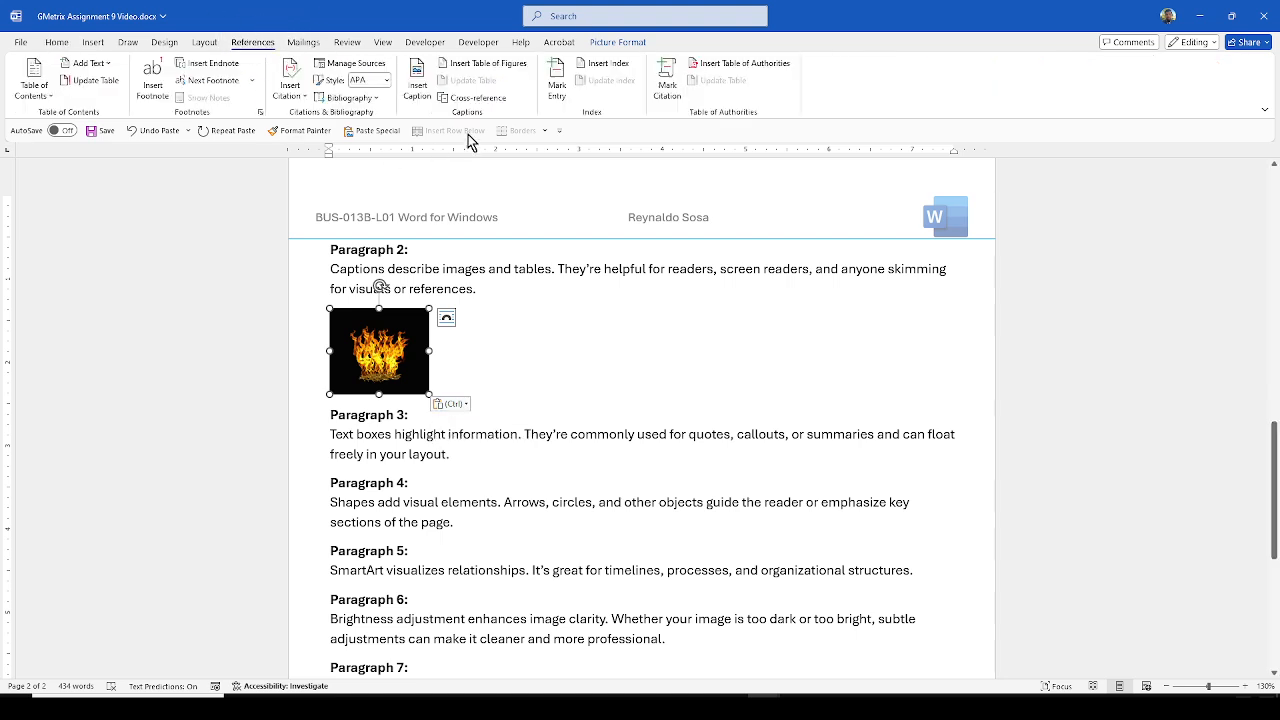
click(417, 80)
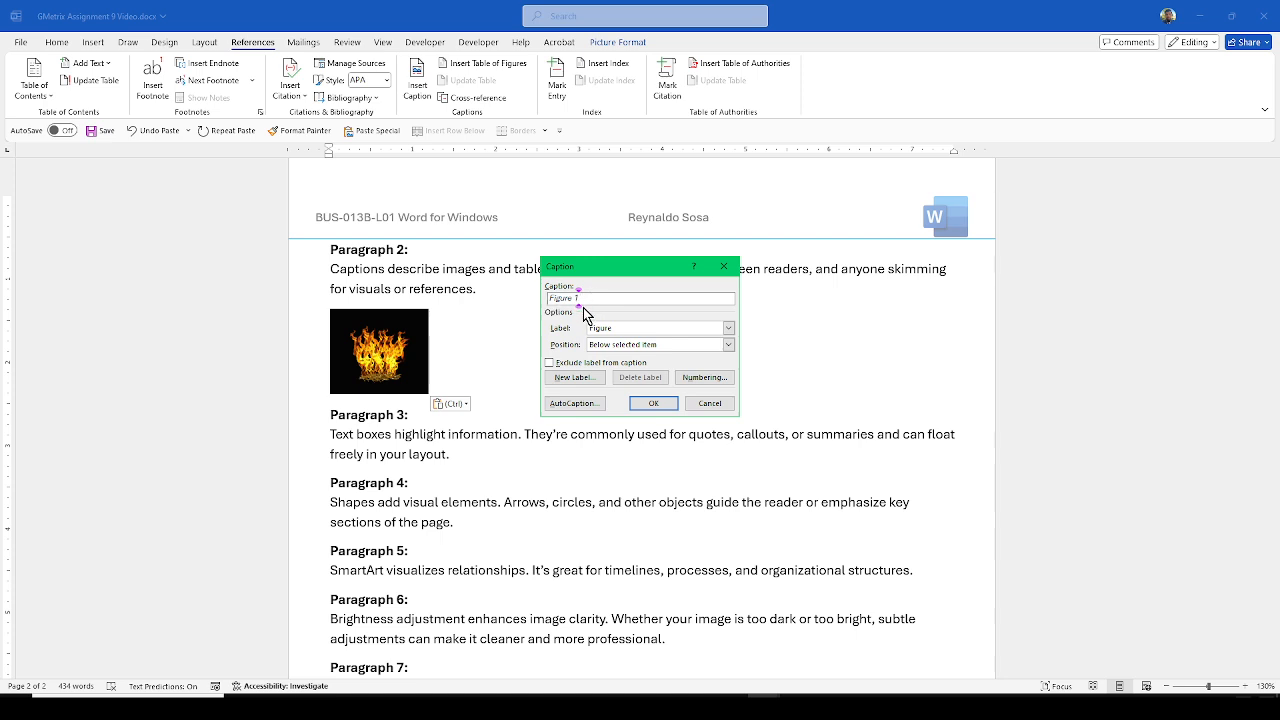
text(F)
click(729, 328)
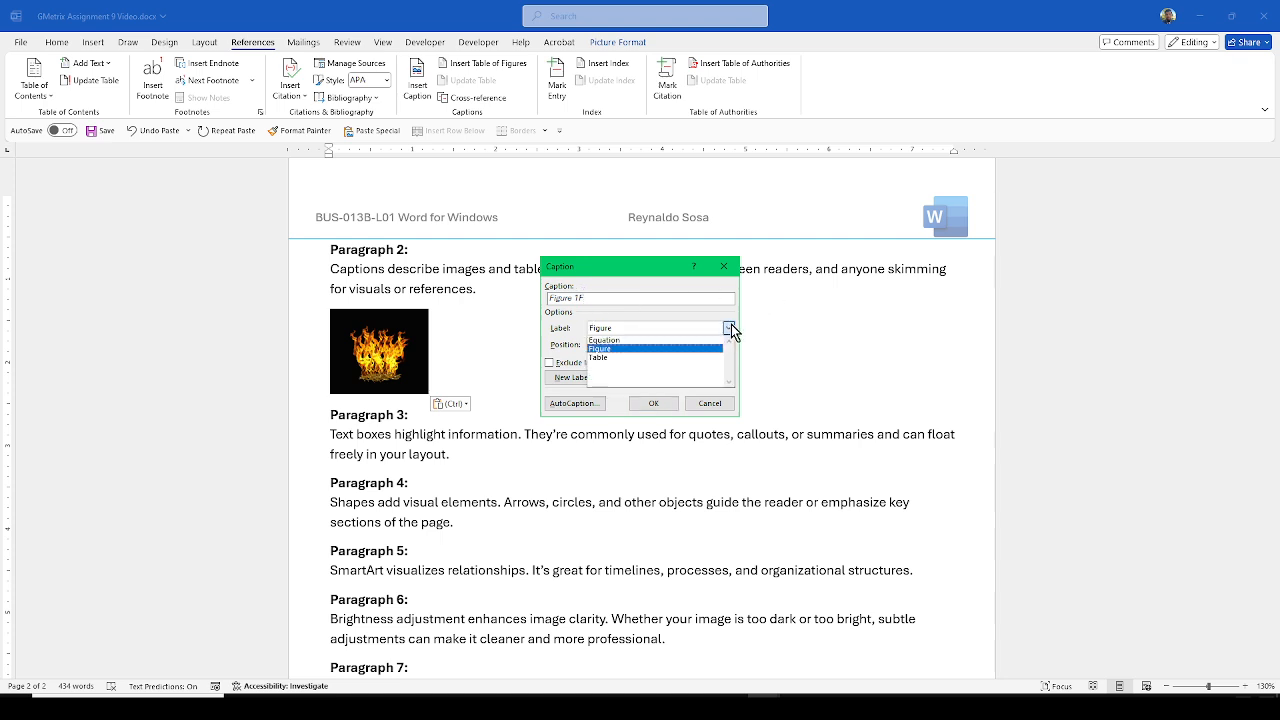
click(729, 328)
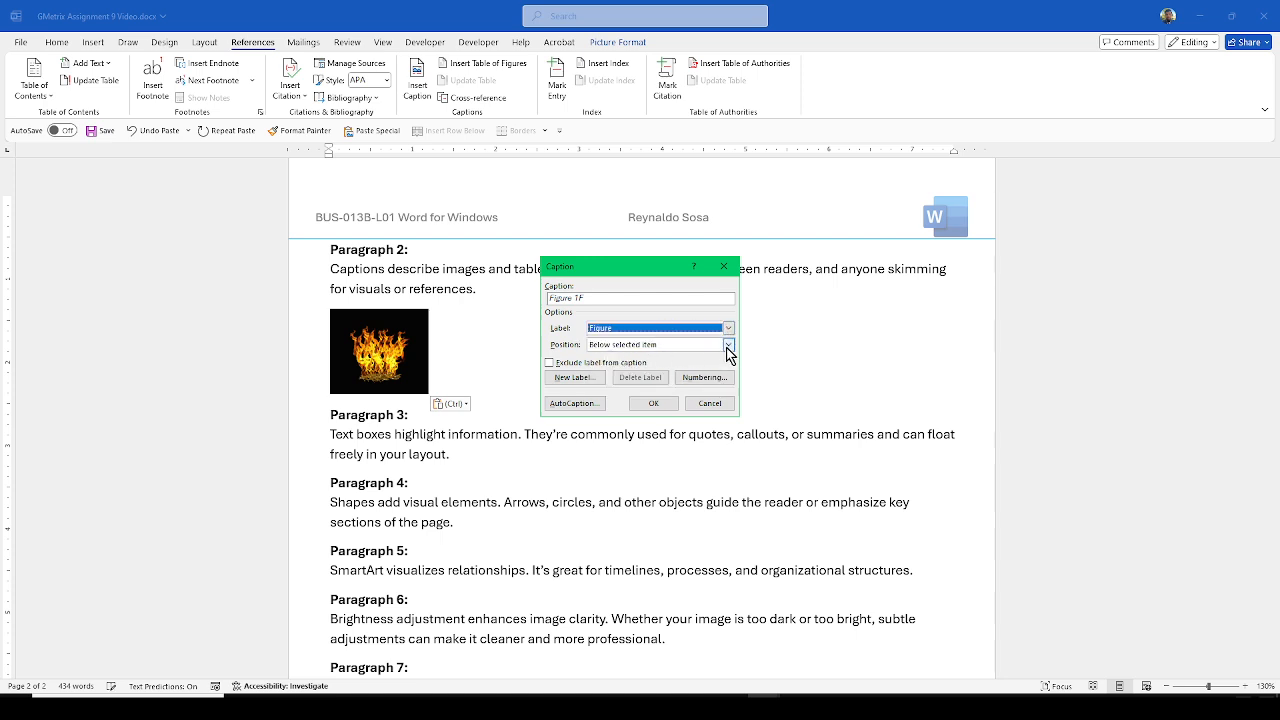
click(729, 345)
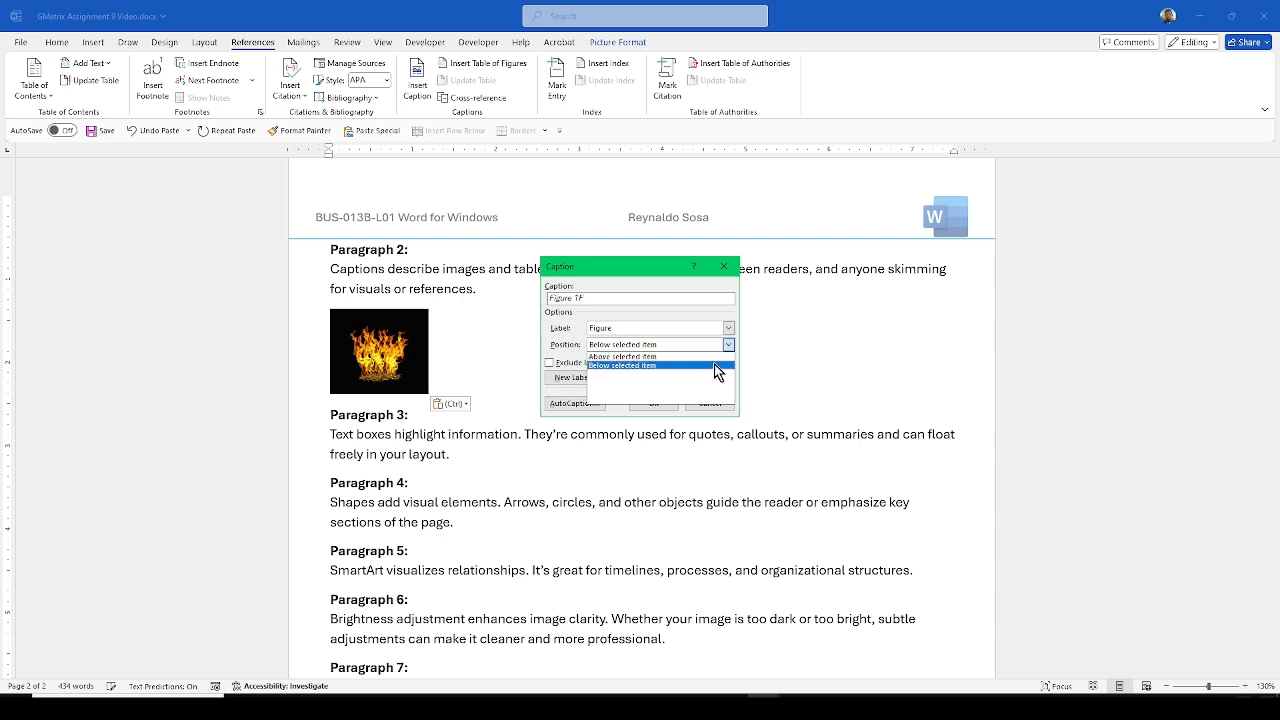
click(716, 366)
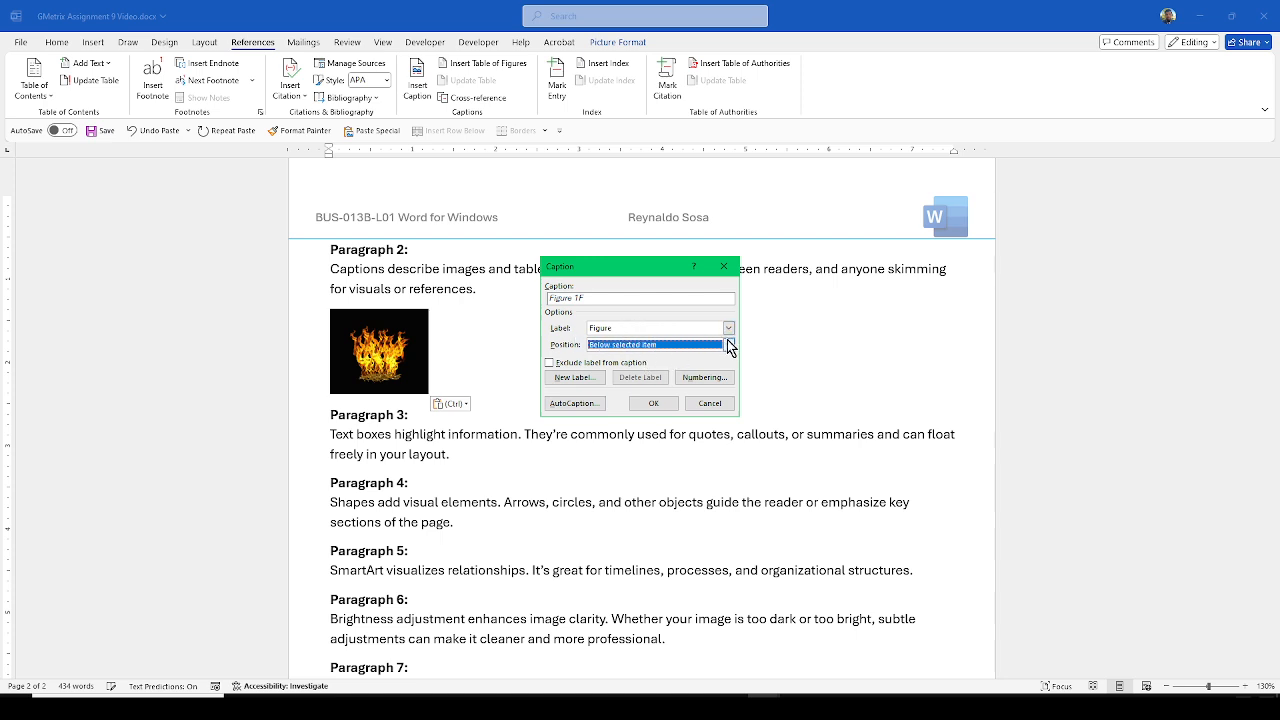
Step: Create a new caption label named "Class Example Photo" and use it for this caption
click(594, 380)
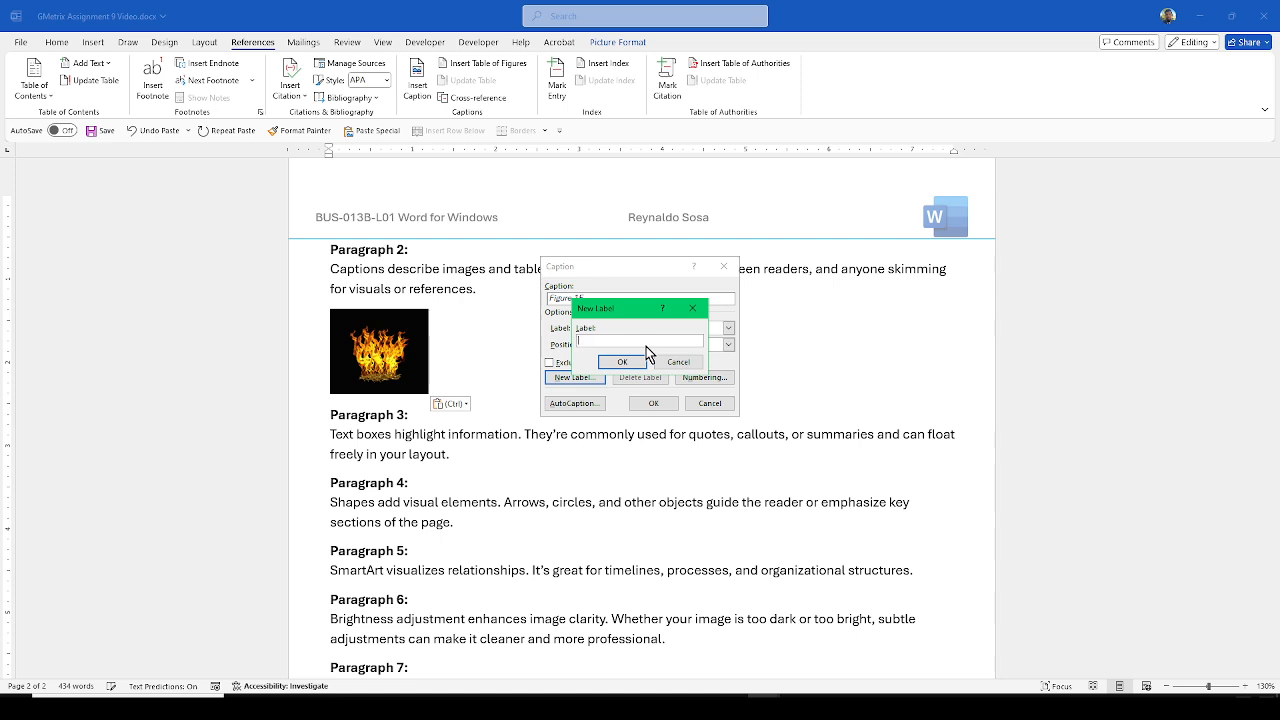
text(Class Example Photo)
click(622, 362)
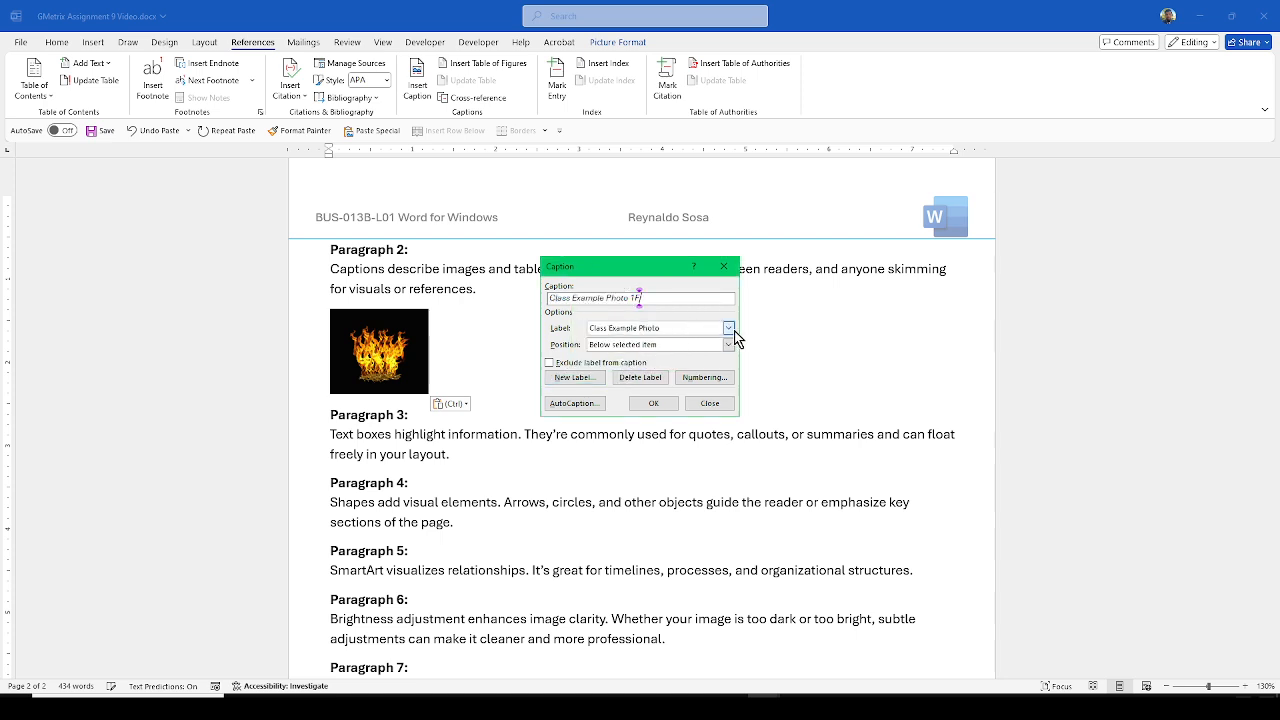
click(728, 328)
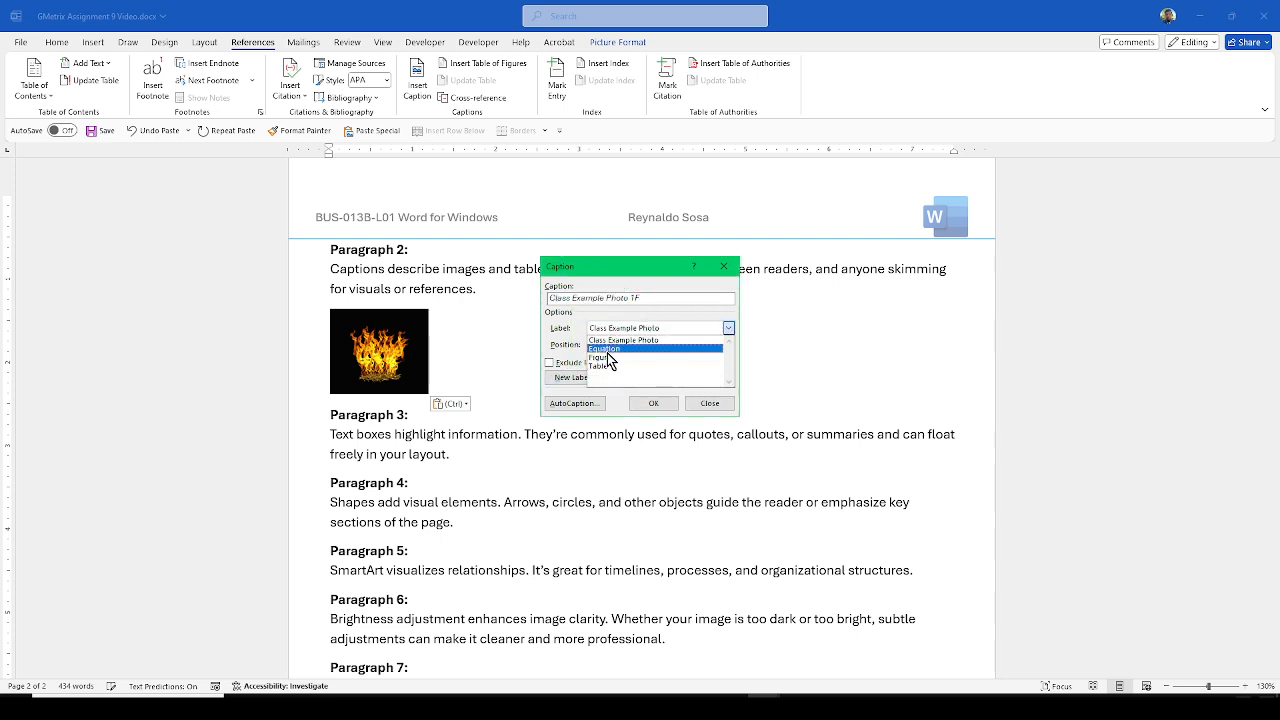
click(647, 338)
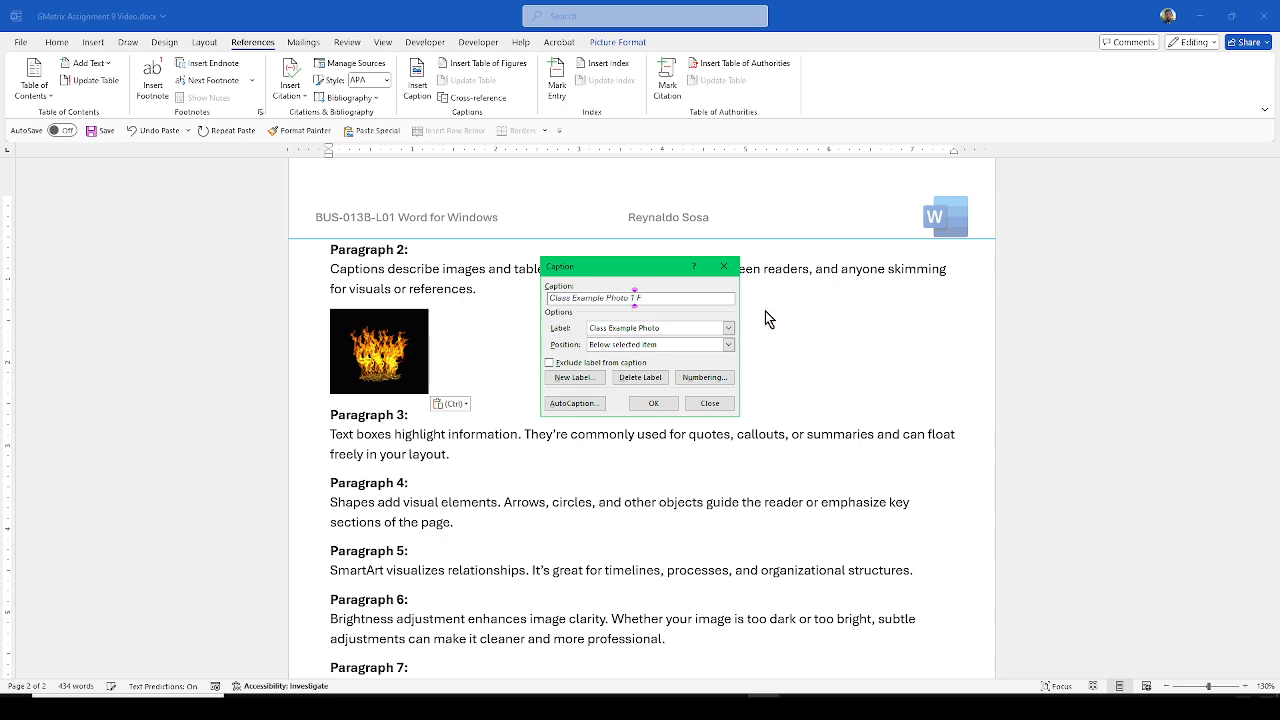
Step: Enter "Cartoon Fire" as the caption text after the label number and insert the caption under the picture
text(Cartoon Fire)
click(645, 403)
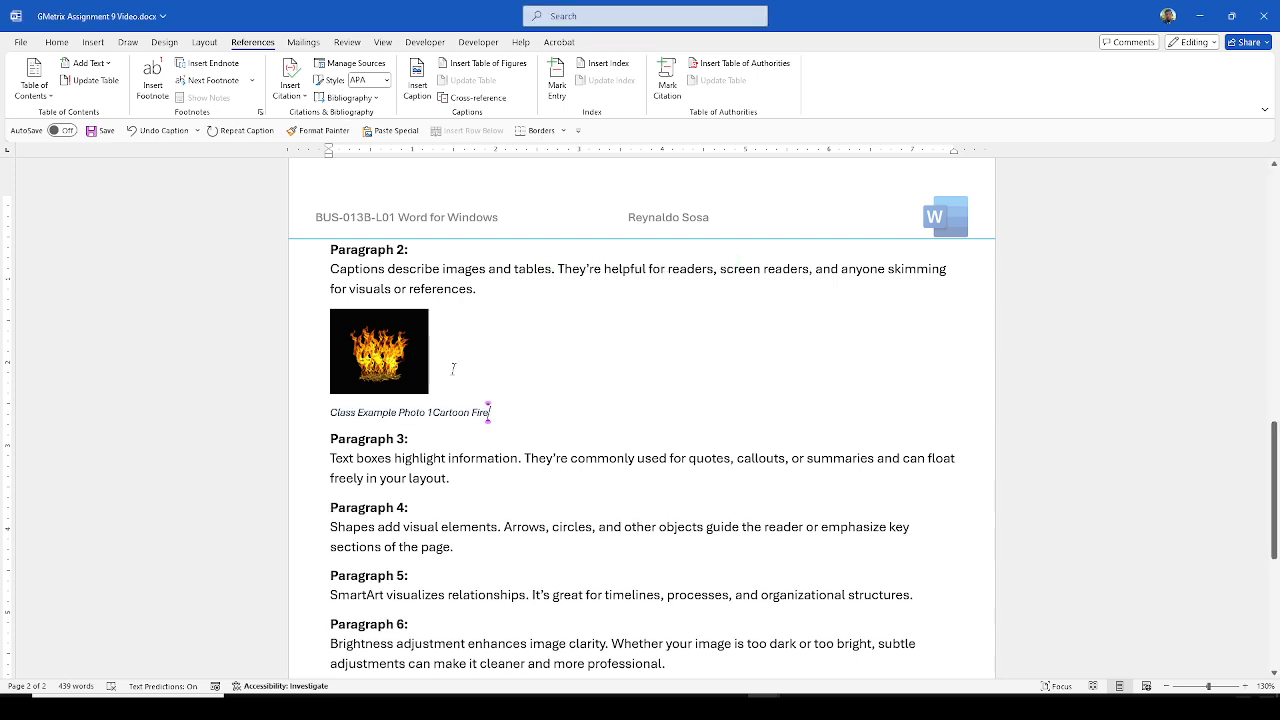
click(428, 412)
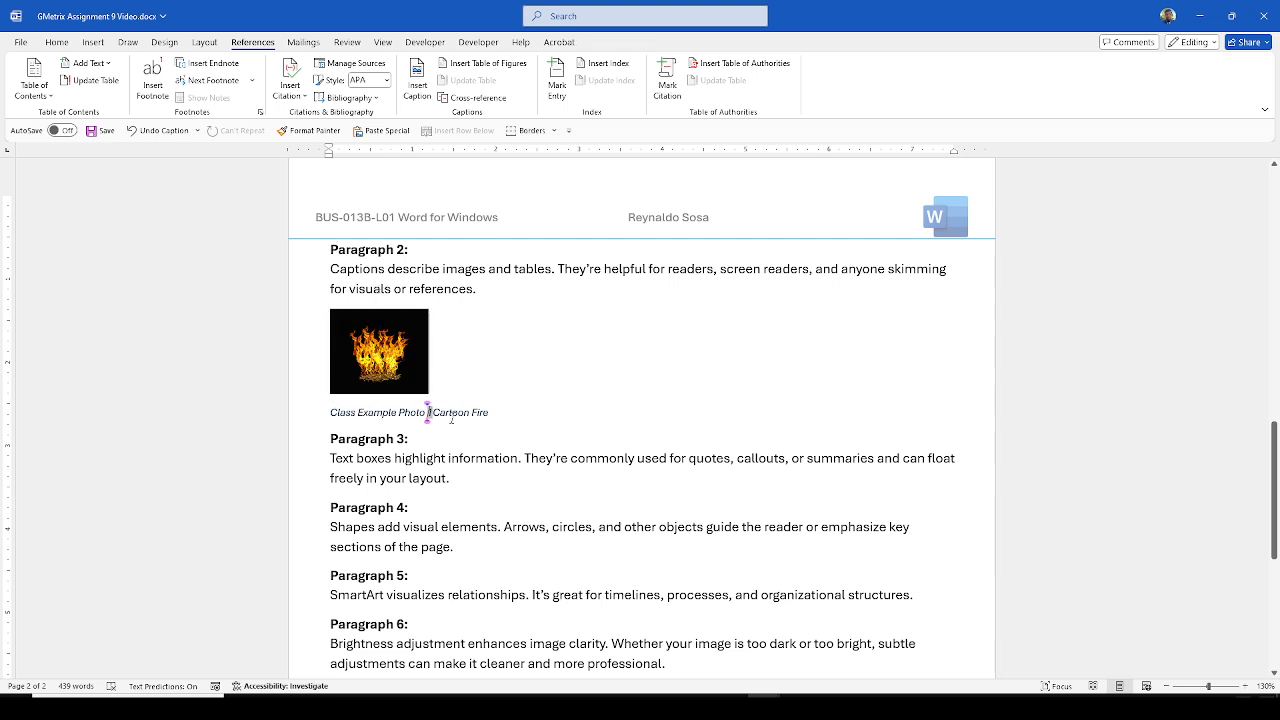
Step: Insert a Facet Quote text box on a new line below the text of Paragraph 3
click(511, 413)
scroll(548, 403, down, 2)
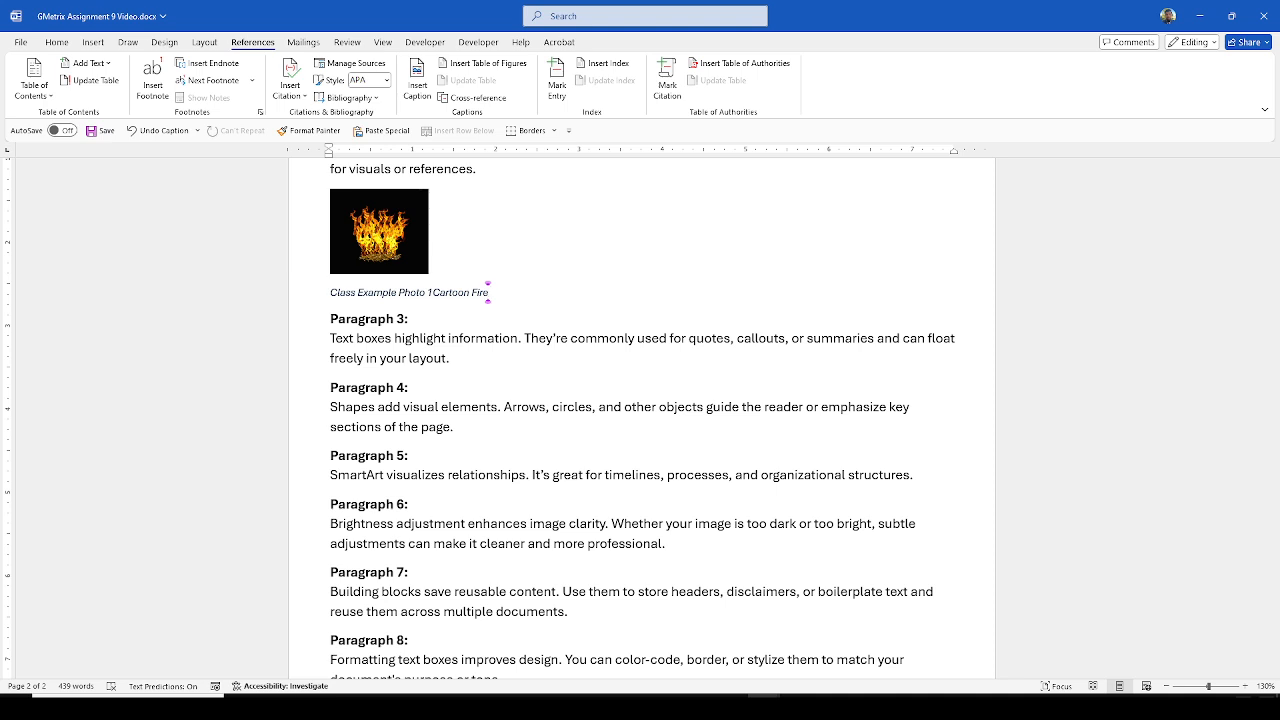
click(498, 358)
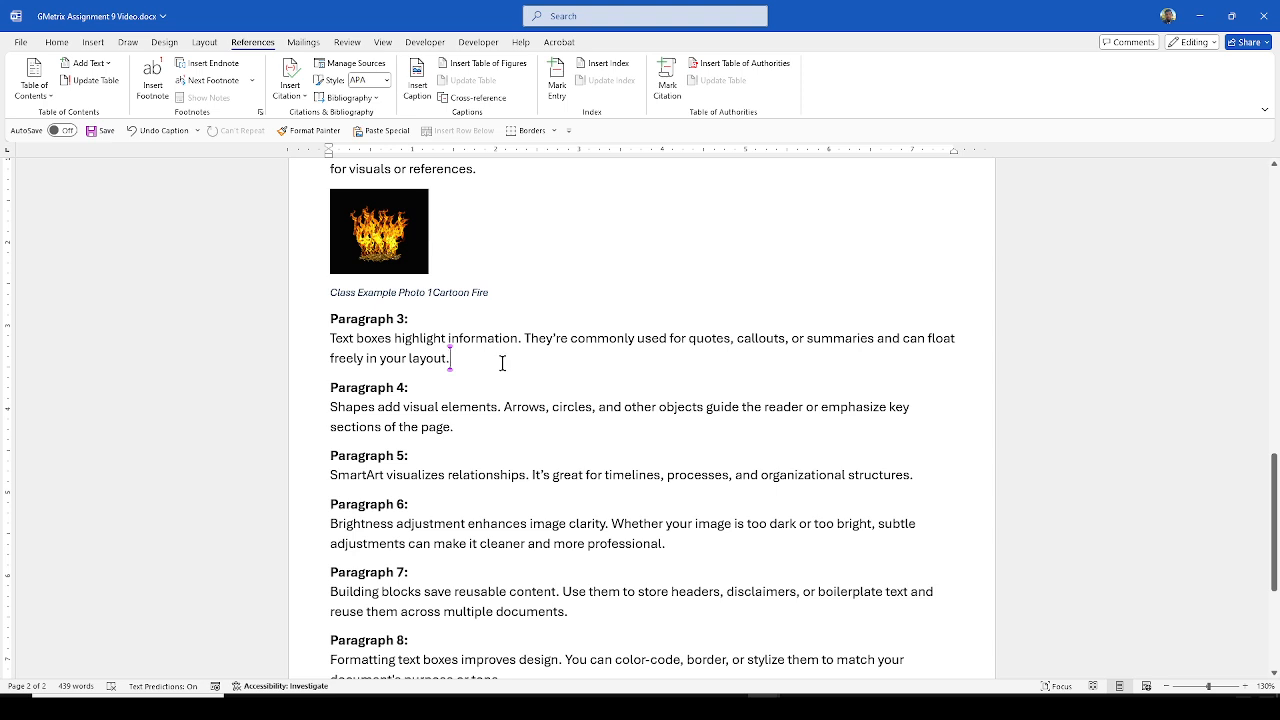
key(Return)
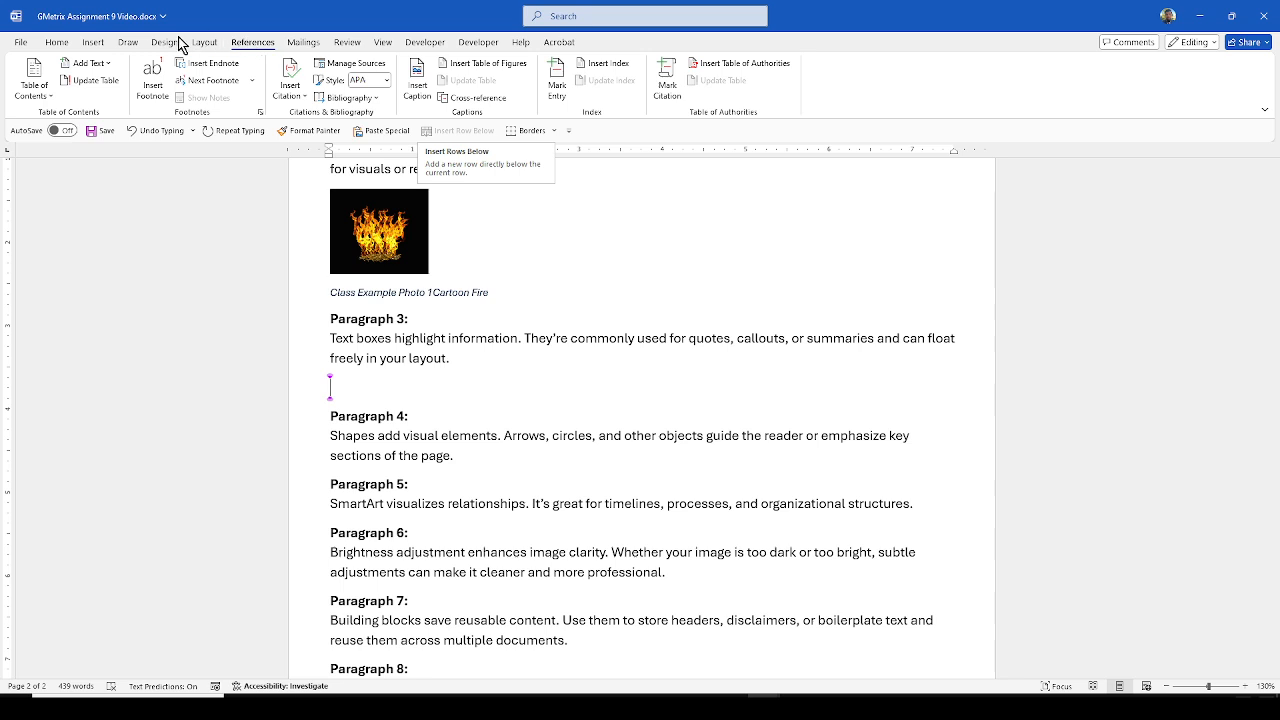
click(93, 45)
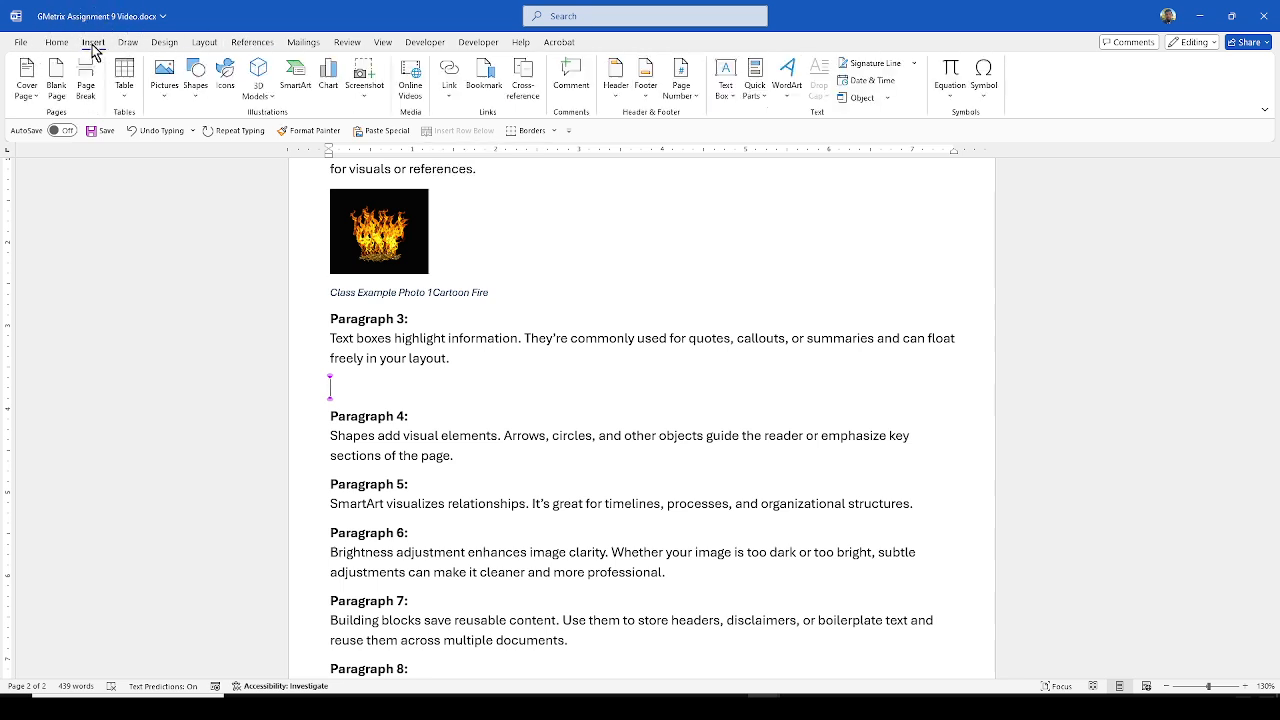
click(722, 96)
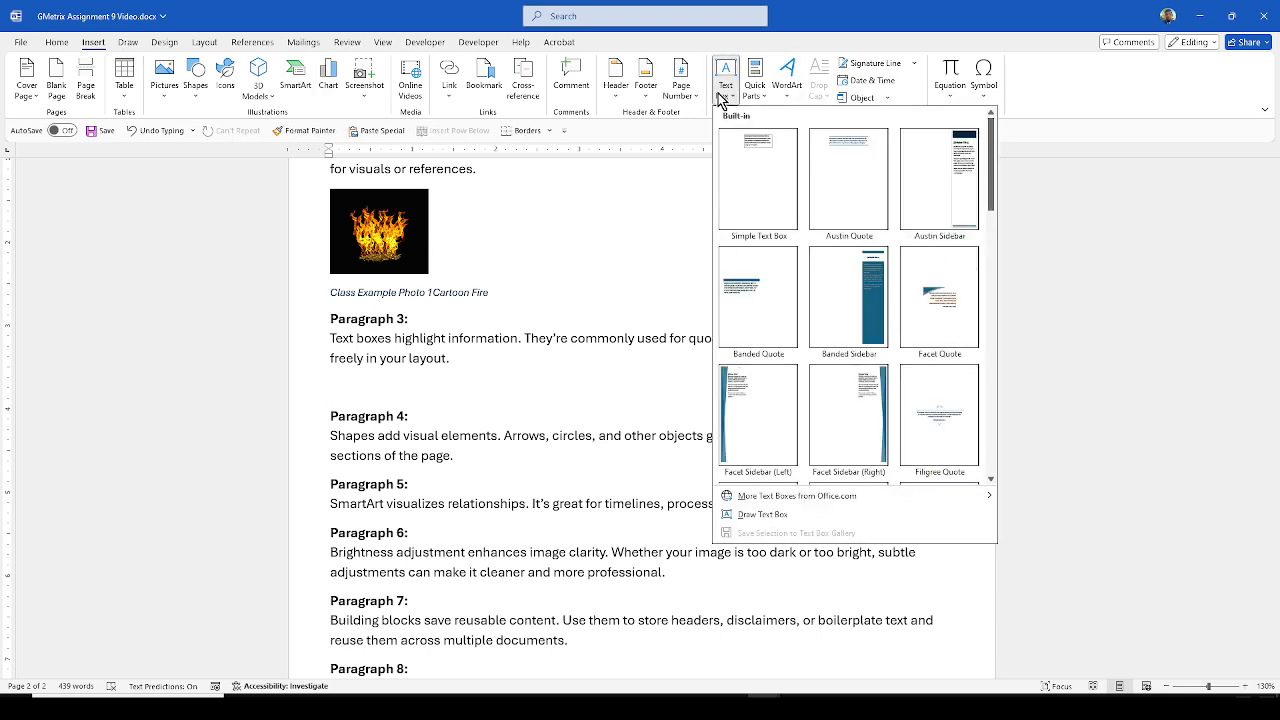
click(630, 134)
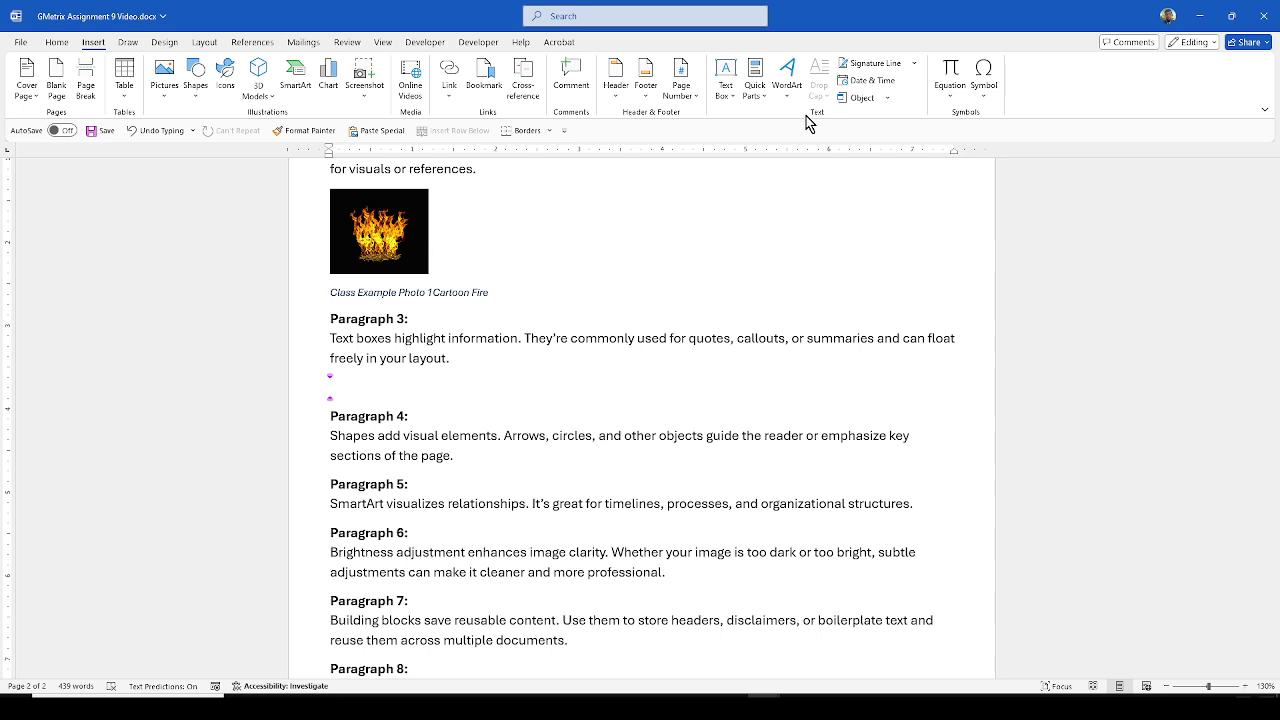
click(733, 106)
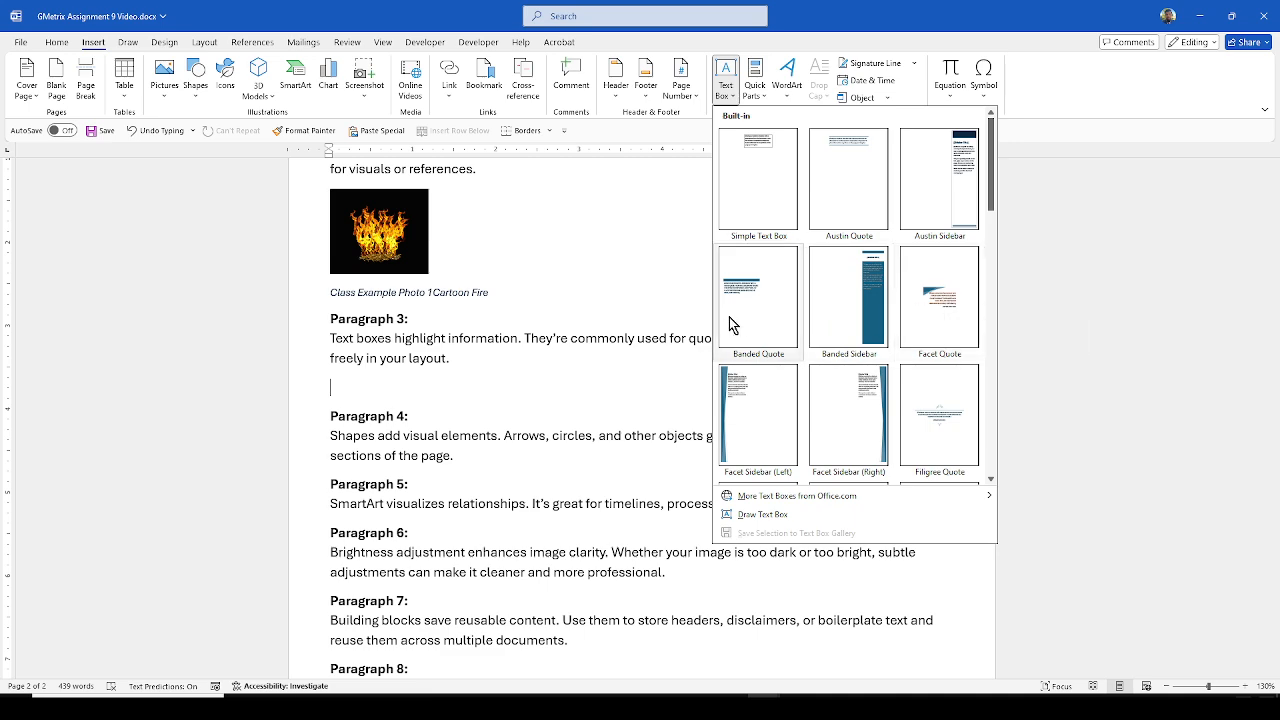
click(944, 300)
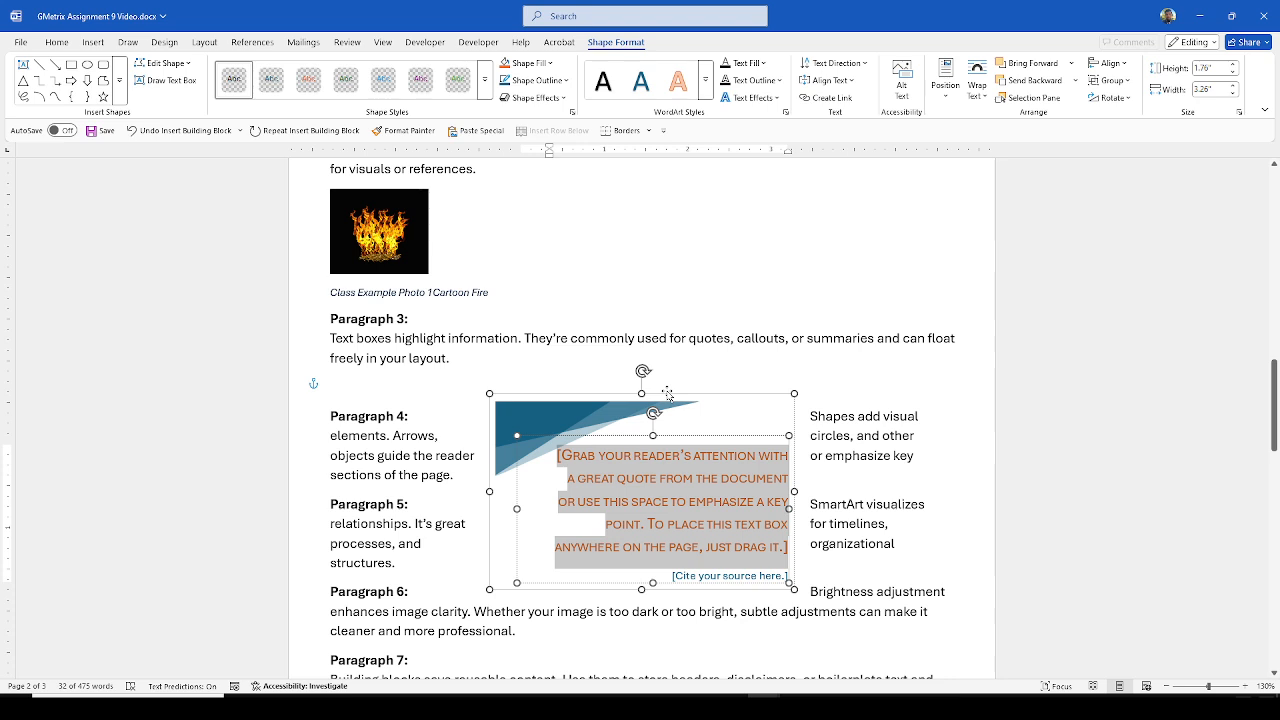
Step: Set the text wrapping of the whole quote text box to In Line with Text and check its layout options
click(667, 393)
right_click(667, 393)
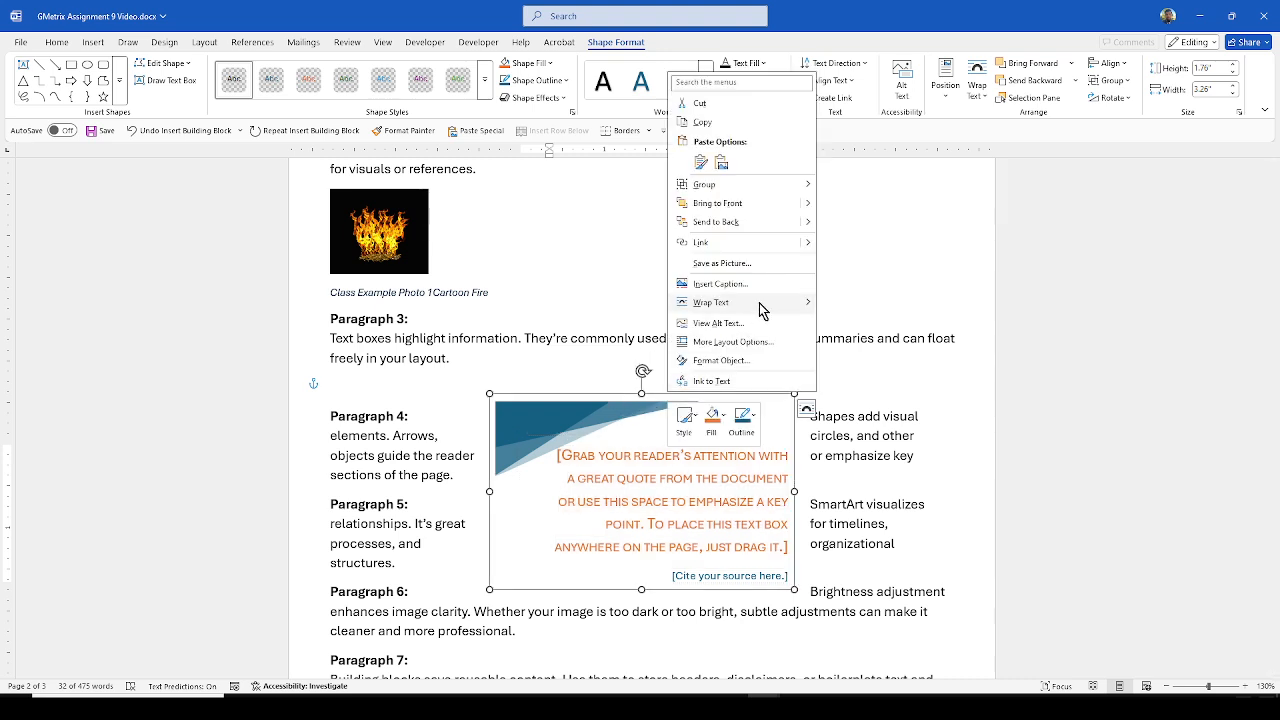
mouse_move(760, 310)
click(850, 304)
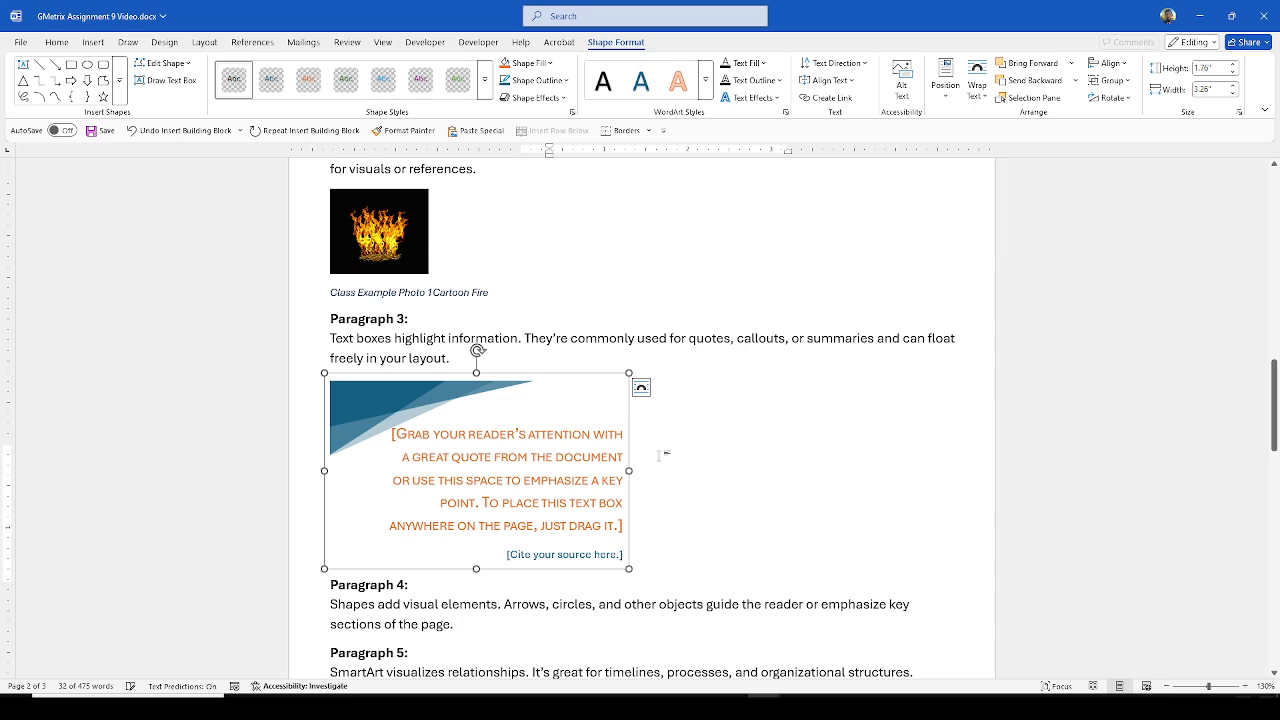
scroll(427, 446, down, 3)
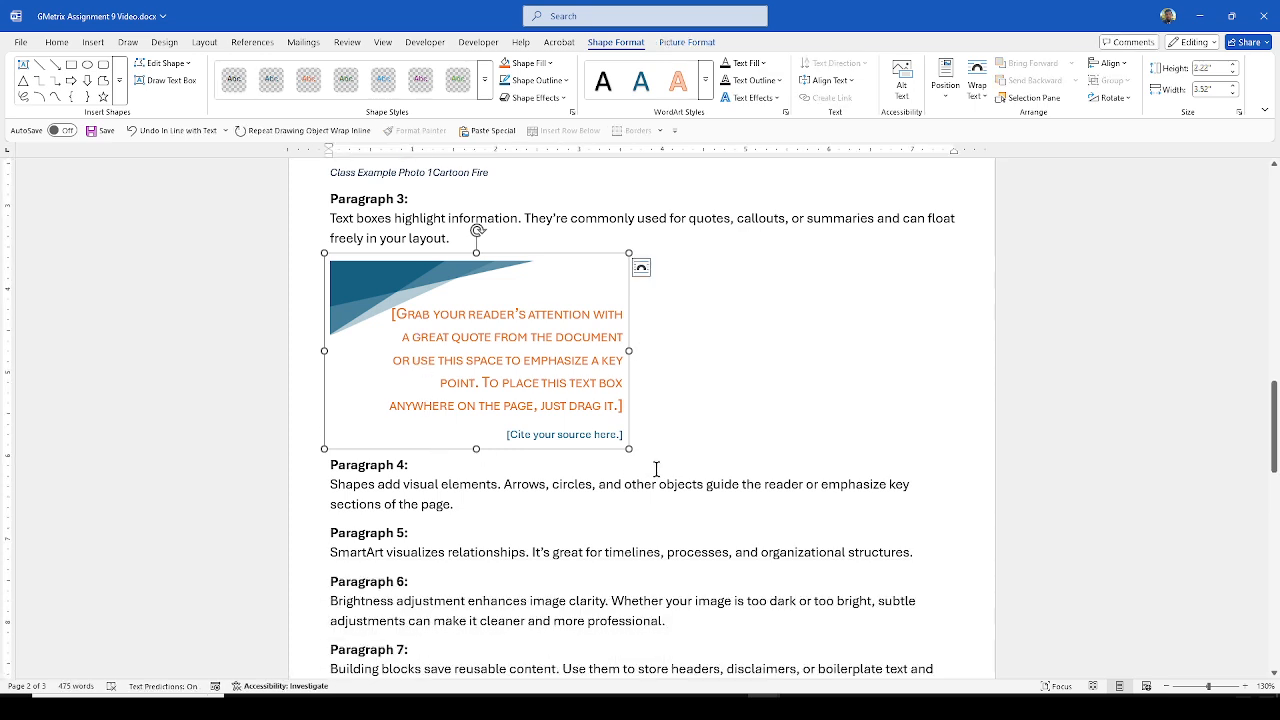
scroll(588, 505, down, 1)
scroll(433, 414, up, 1)
click(641, 268)
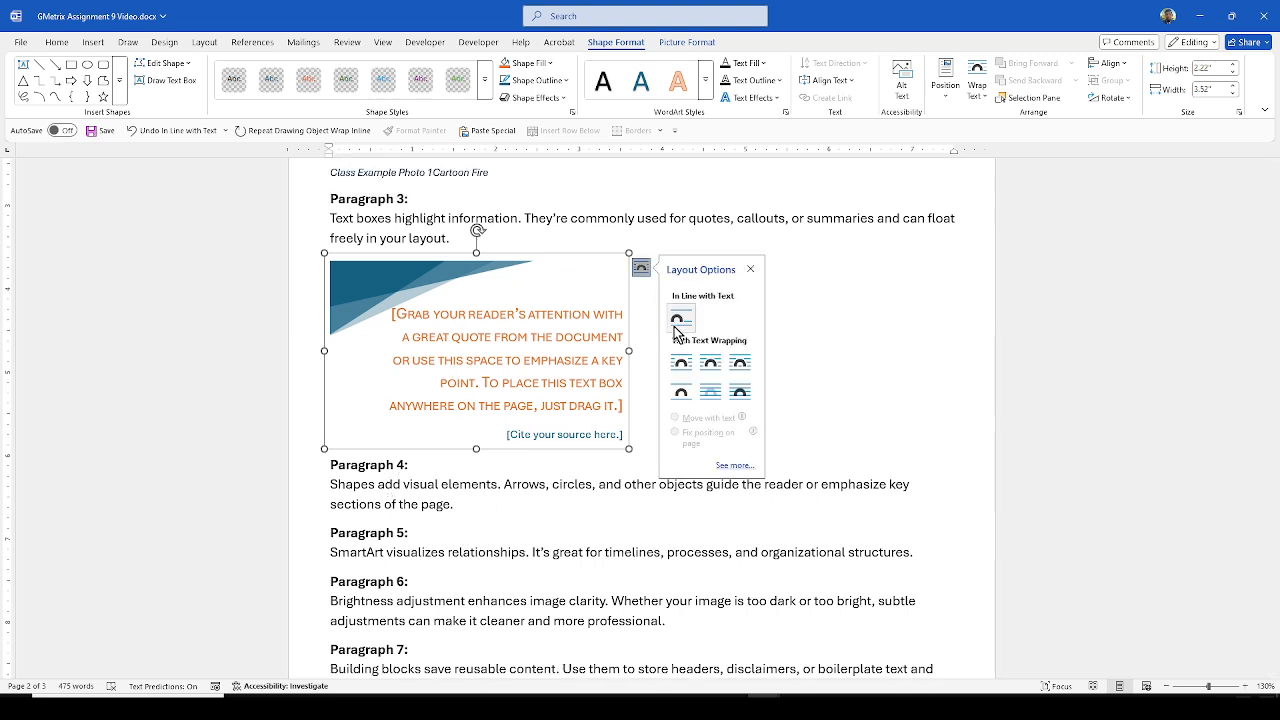
click(640, 430)
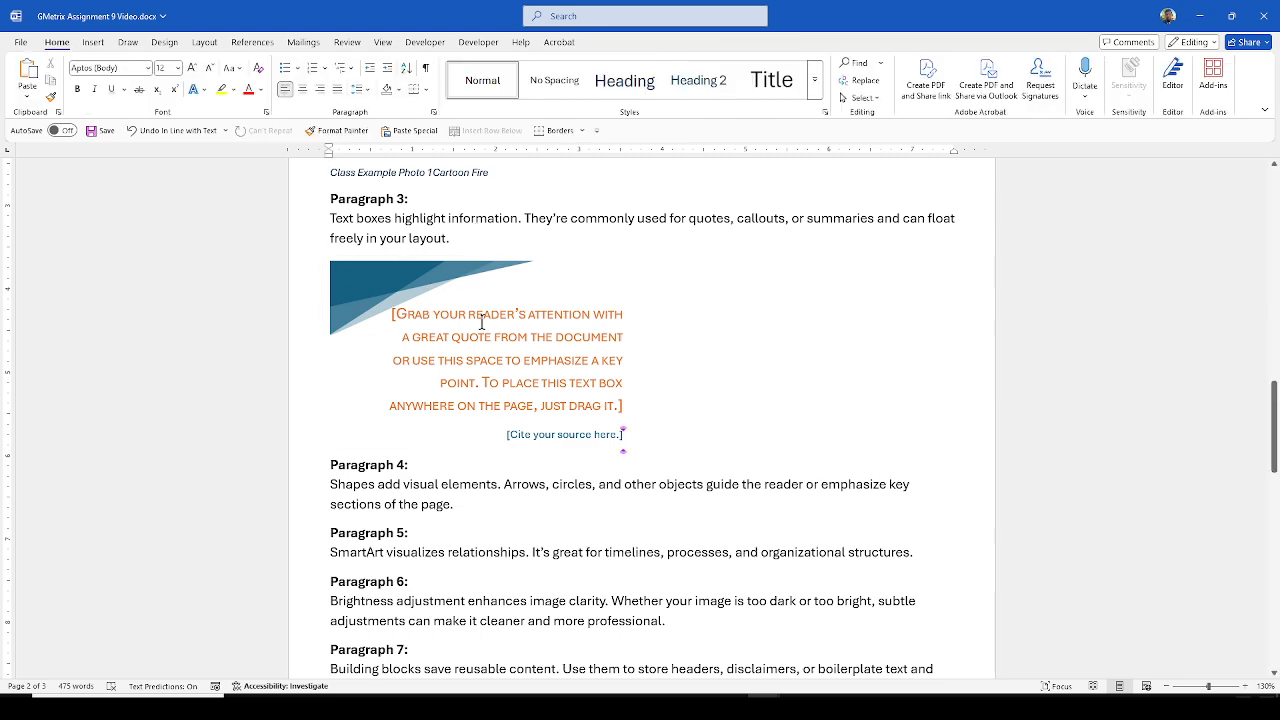
Step: Replace the source placeholder in the quote text box with a citation of the professor's YouTube, including the professor's name
triple_click(492, 389)
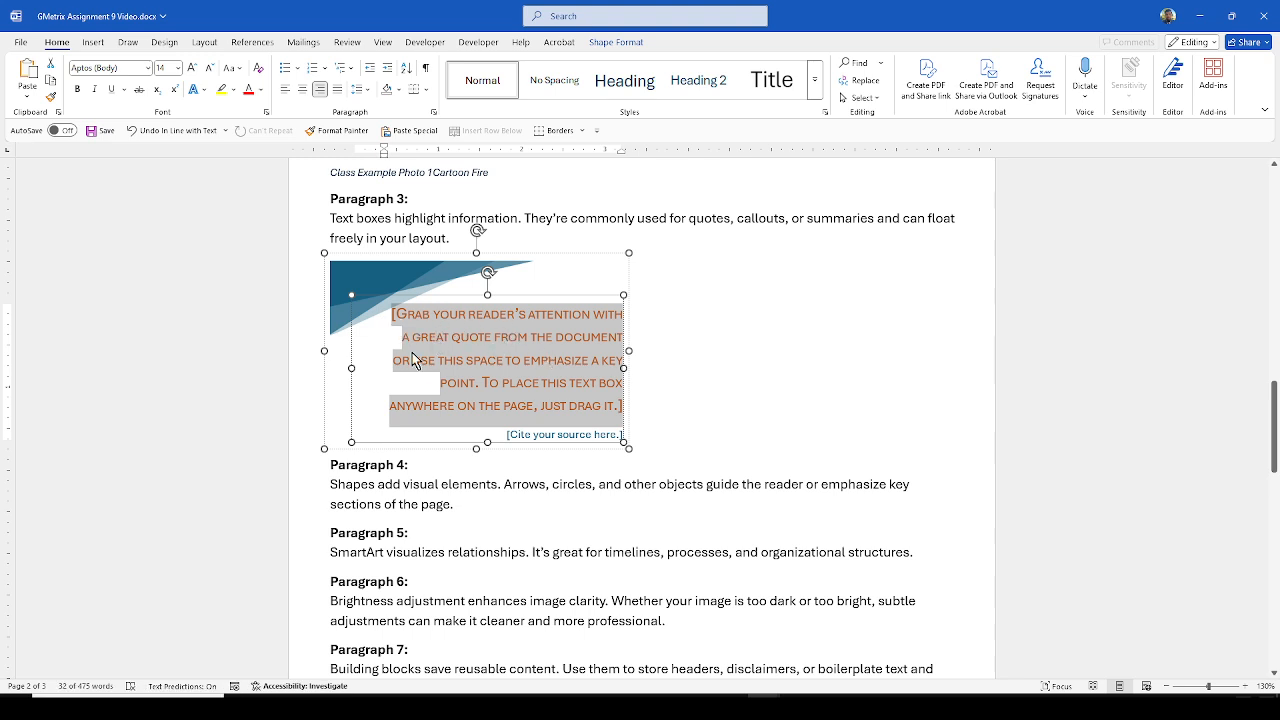
click(505, 437)
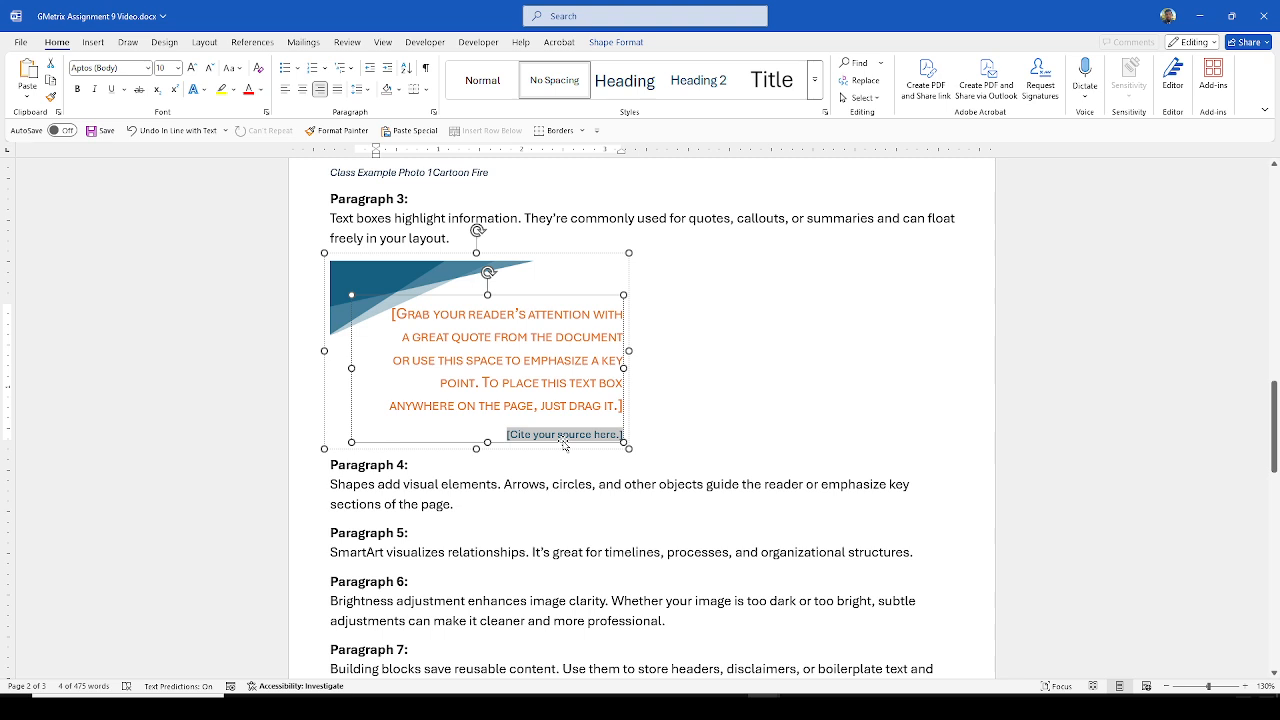
text(Profeso)
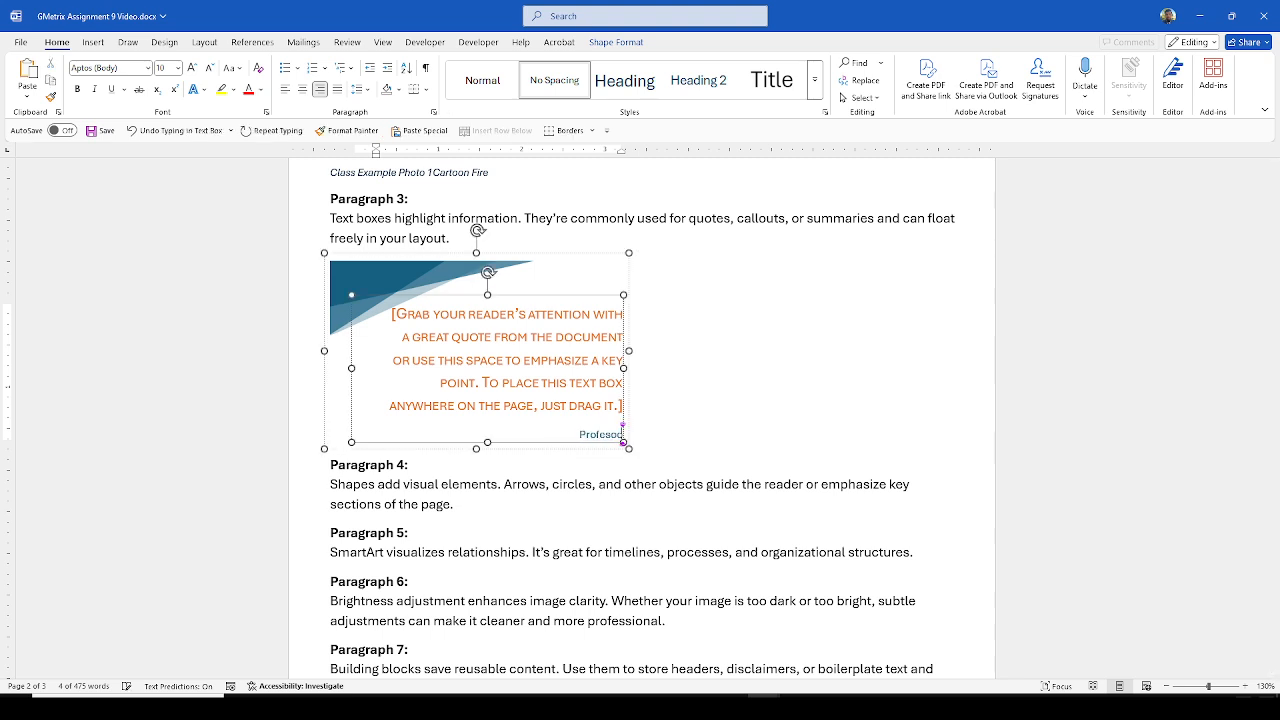
text(r)
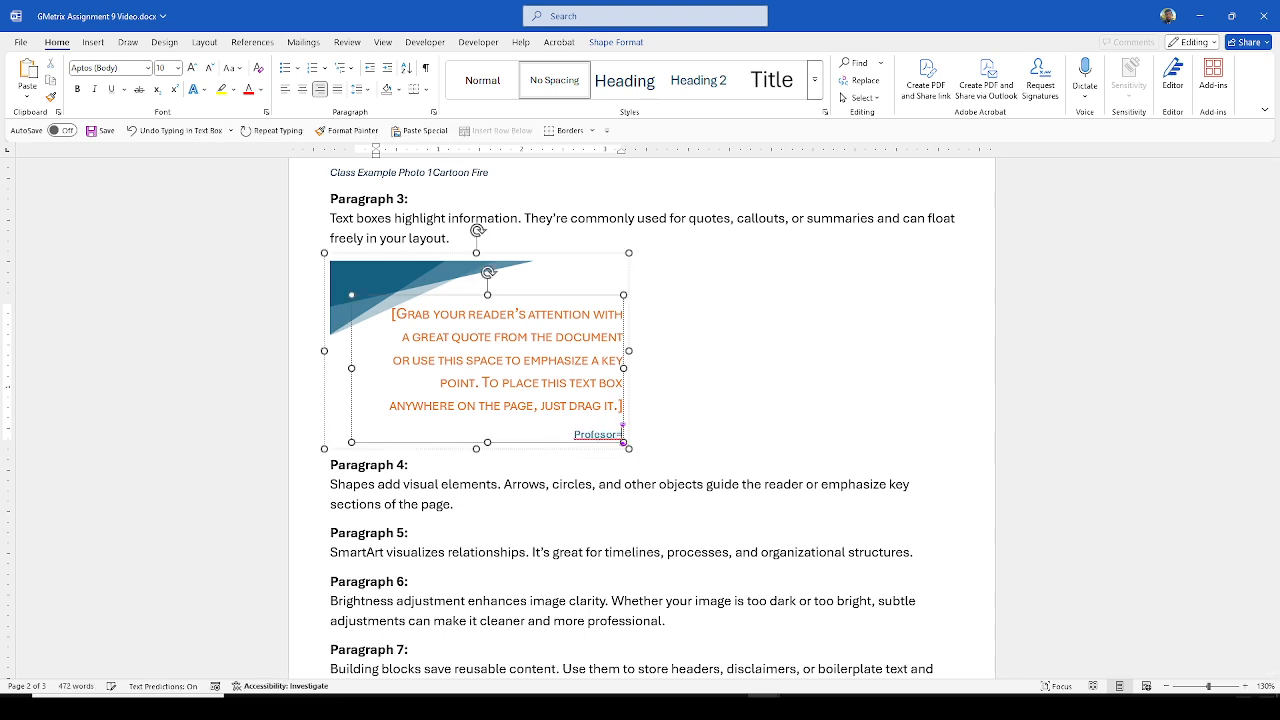
text( Sosa's YouTube)
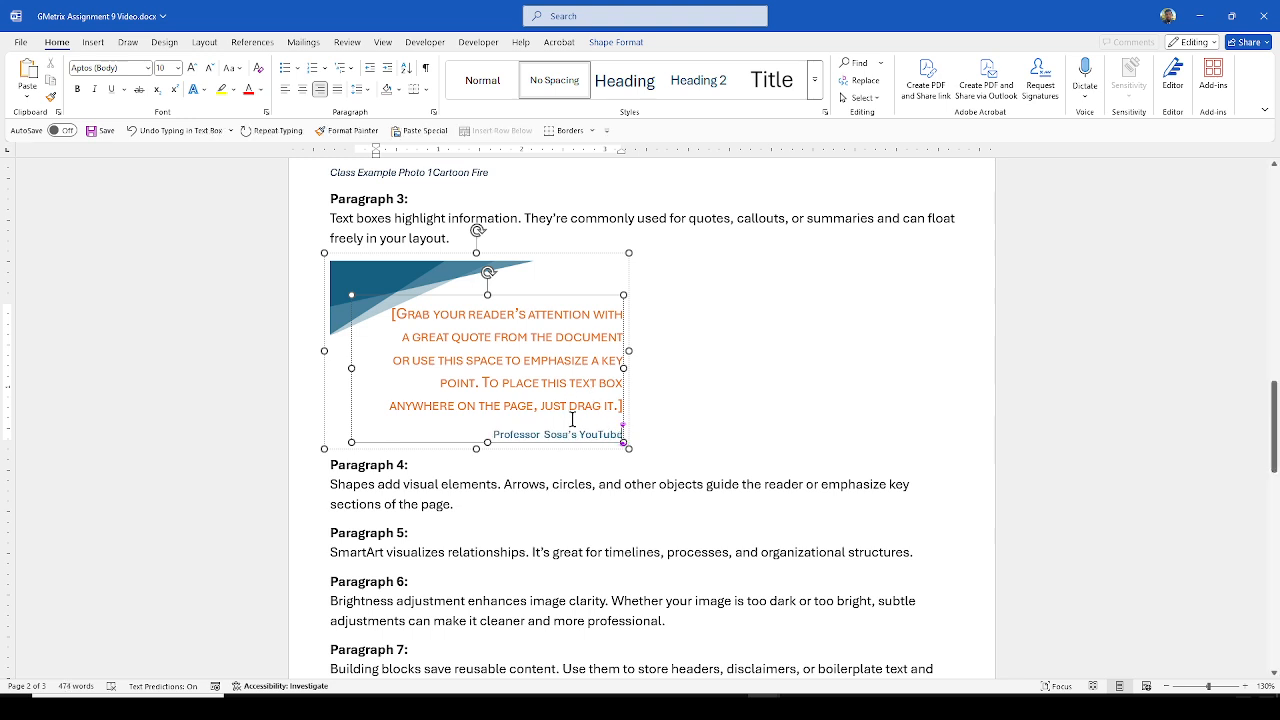
Step: Replace the quote placeholder in the text box with "Word isn't so Hard!!"
triple_click(468, 379)
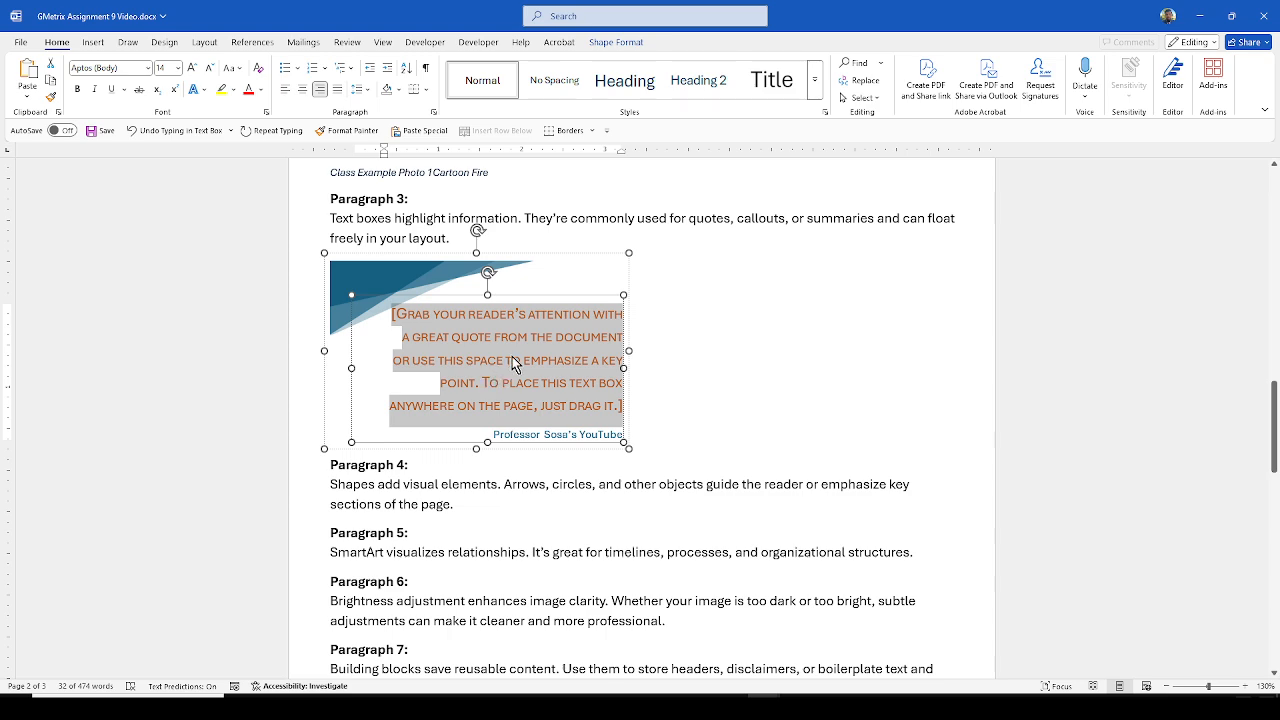
text(Wor)
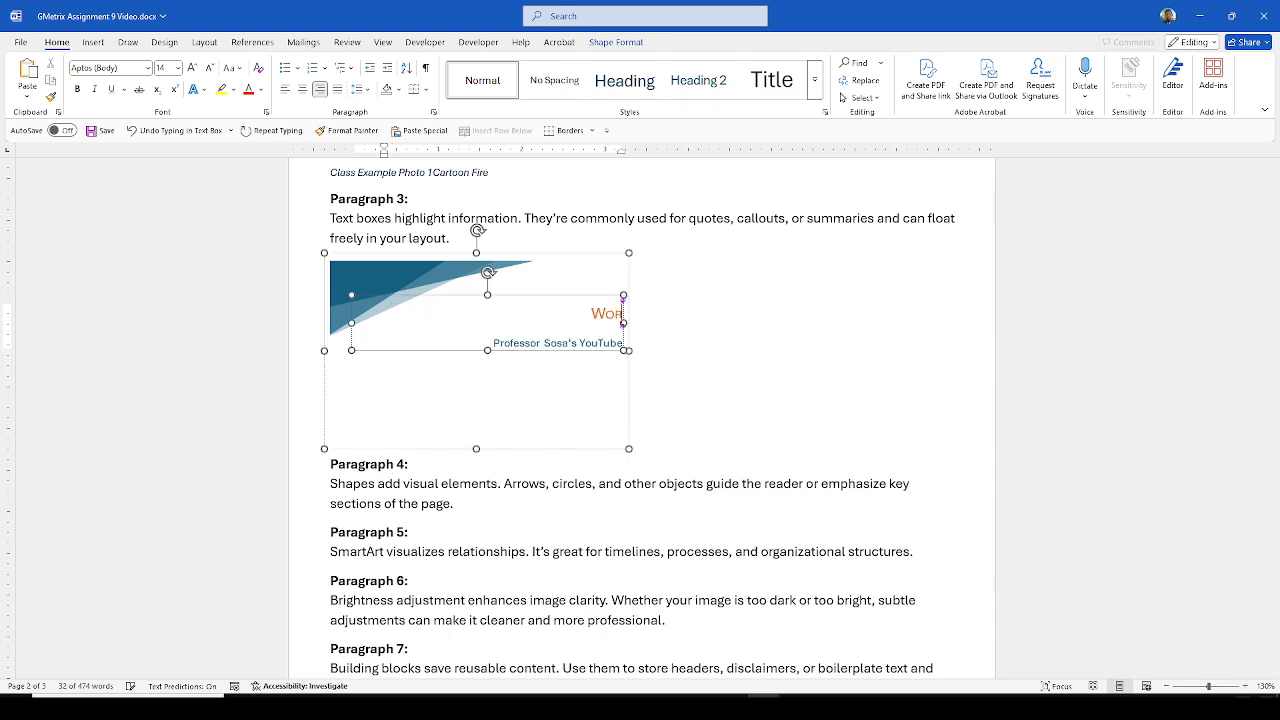
text(d isn't so Ha)
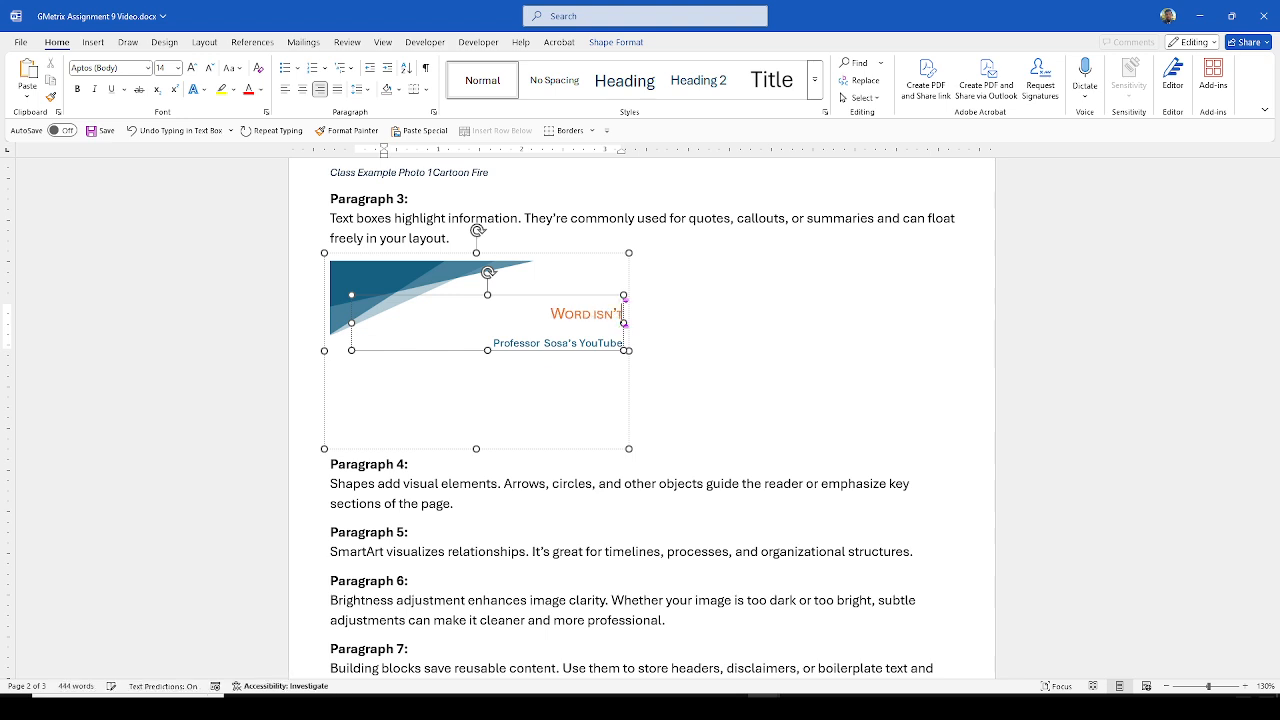
text(rd!!)
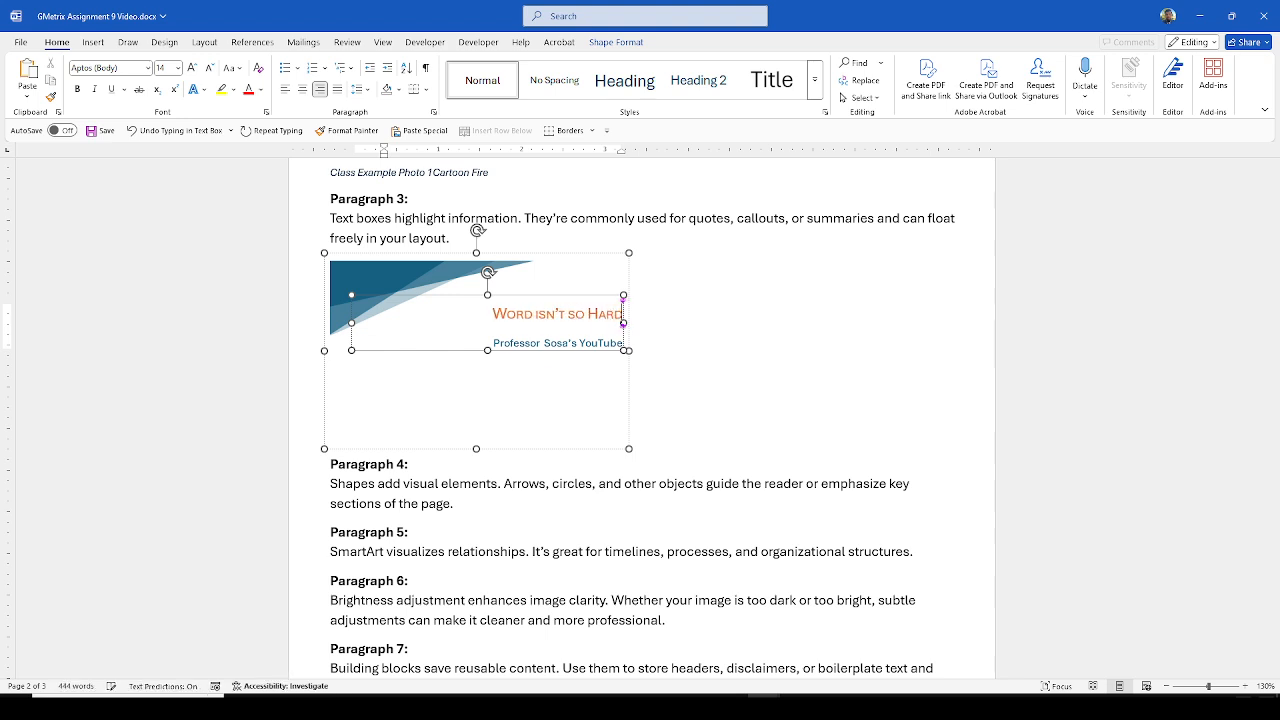
click(829, 332)
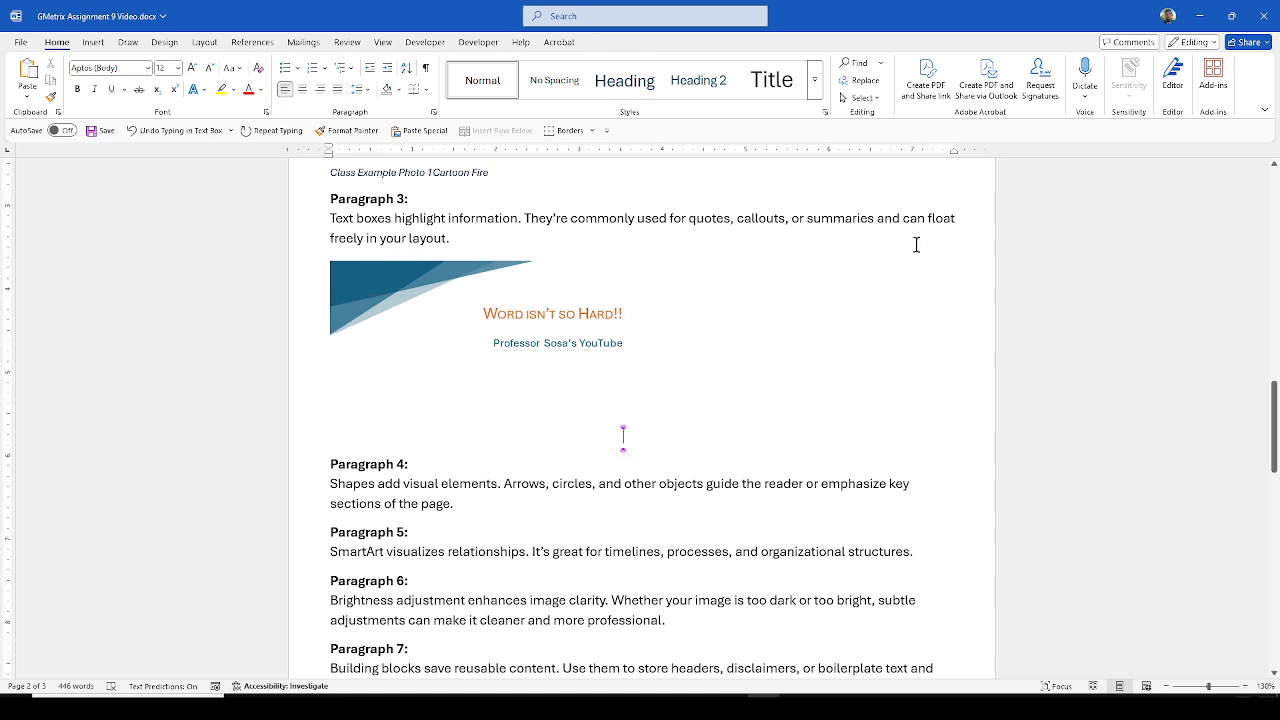
click(368, 344)
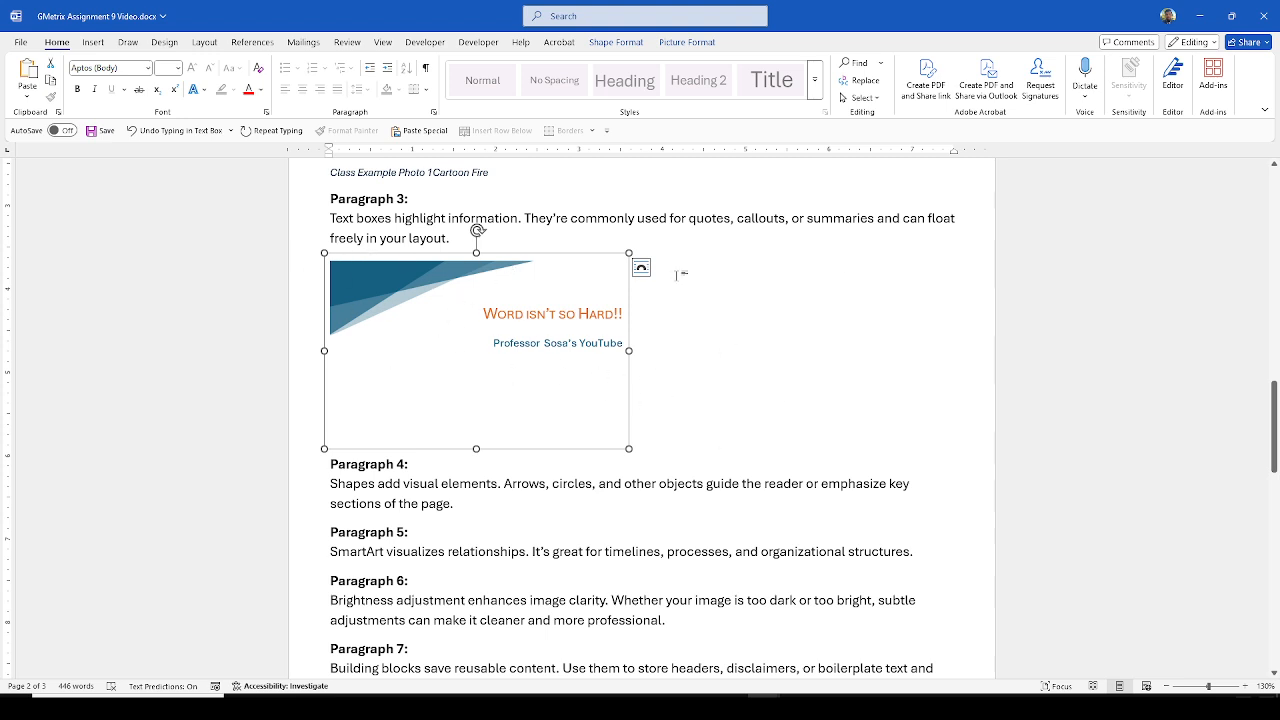
click(648, 240)
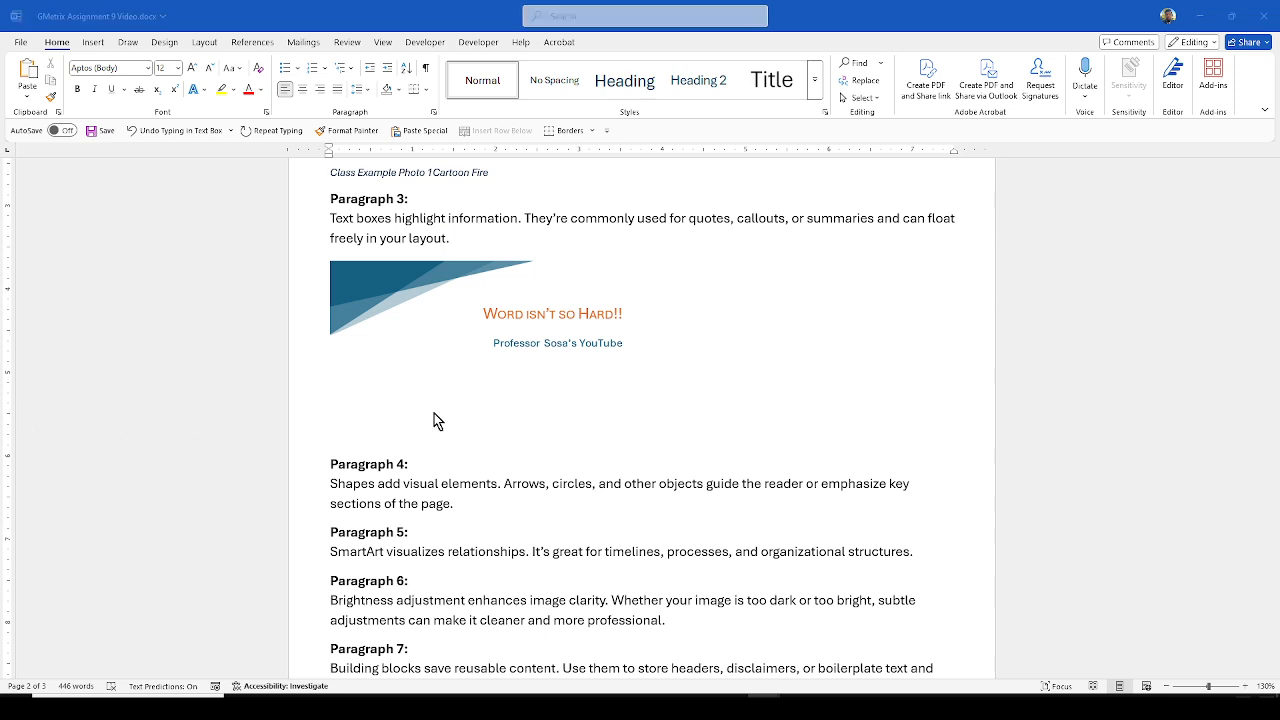
Step: Draw a right block arrow about 1.66 inches wide on a new line below the text of Paragraph 4
scroll(600, 457, down, 1)
click(515, 465)
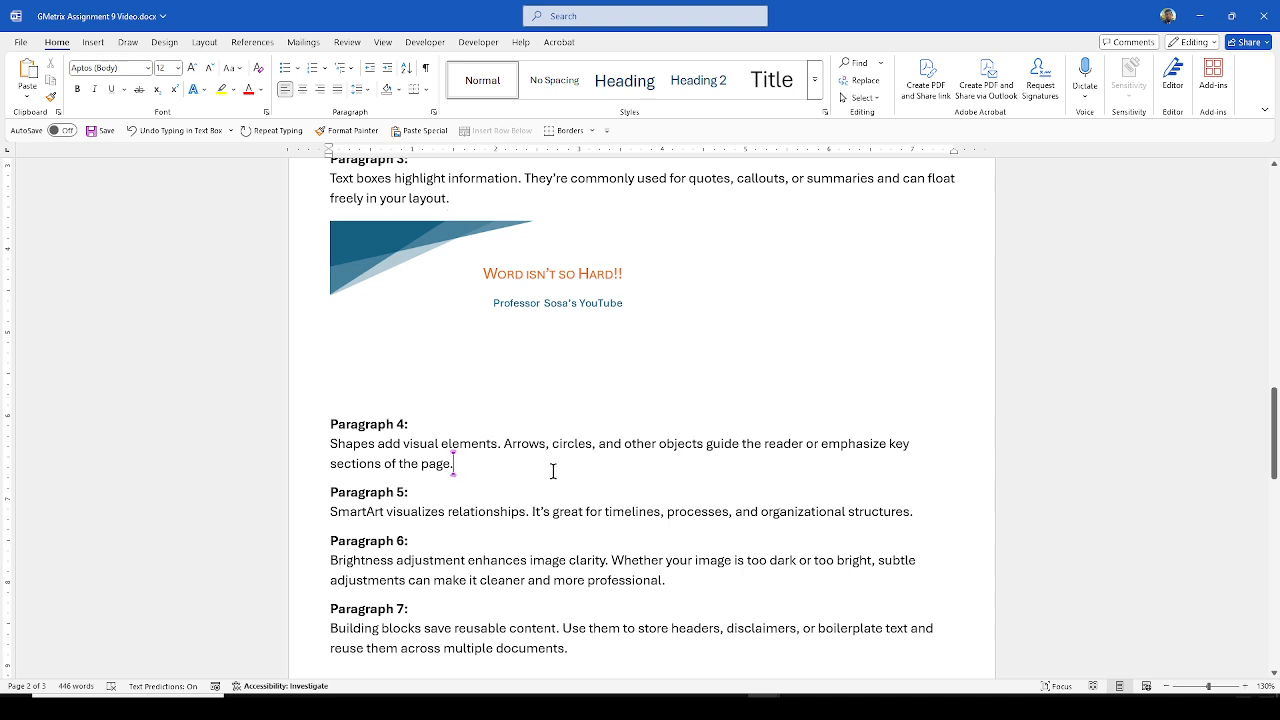
key(Return)
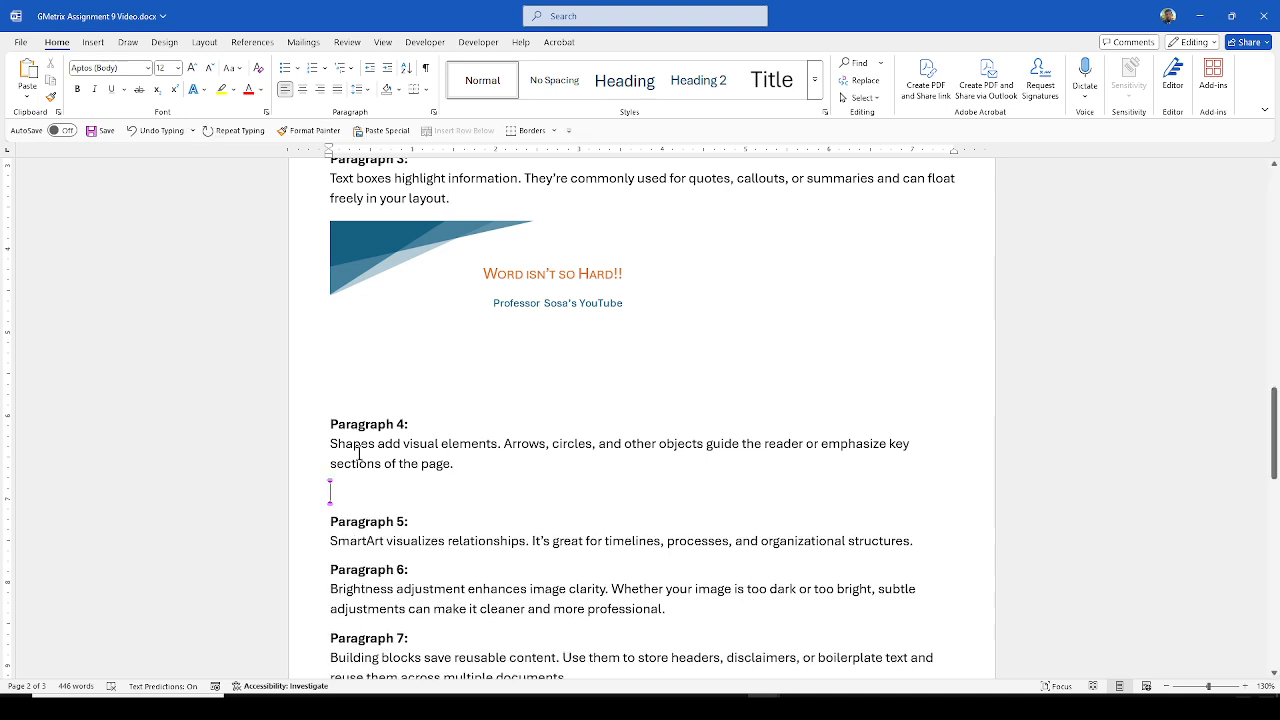
drag(358, 452, 887, 445)
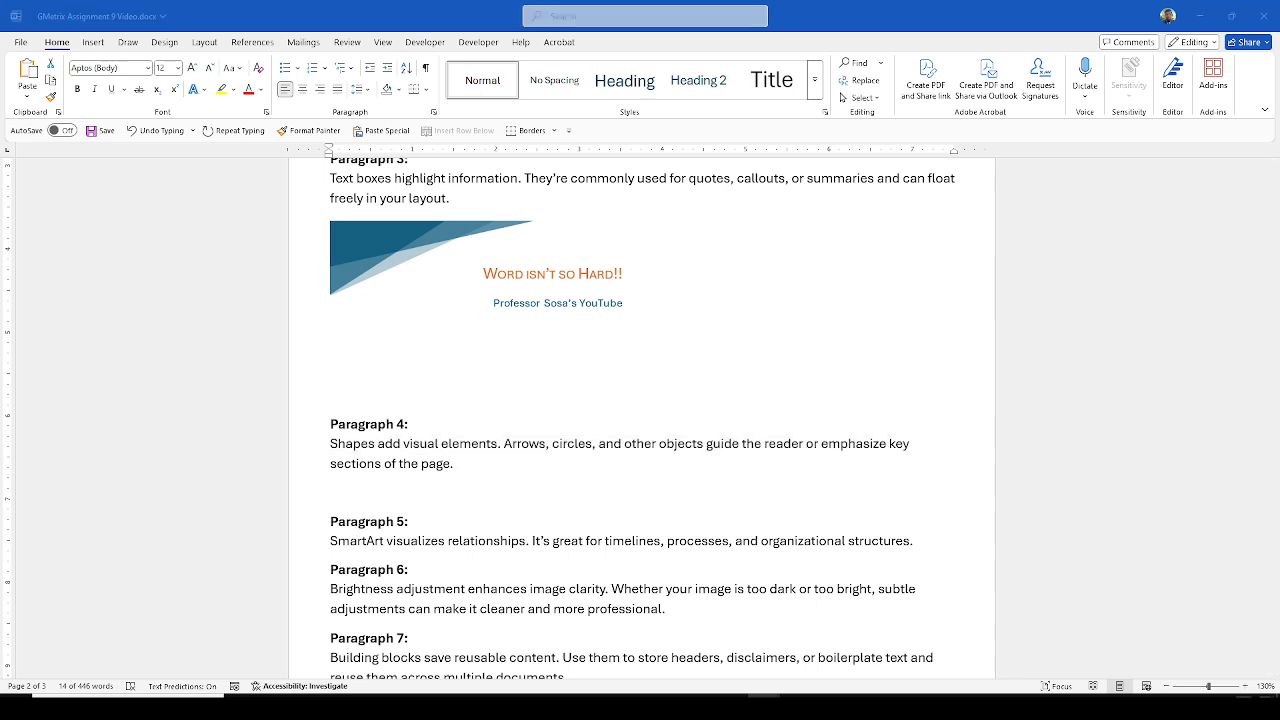
click(333, 490)
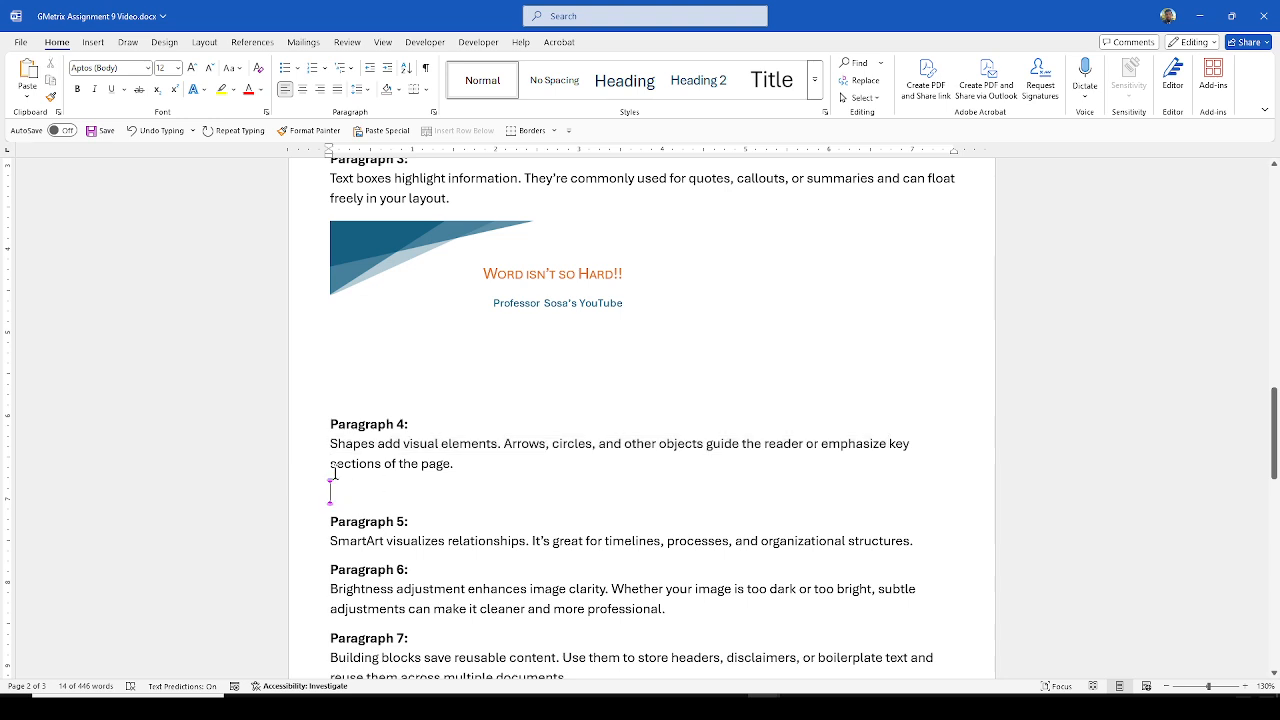
click(94, 43)
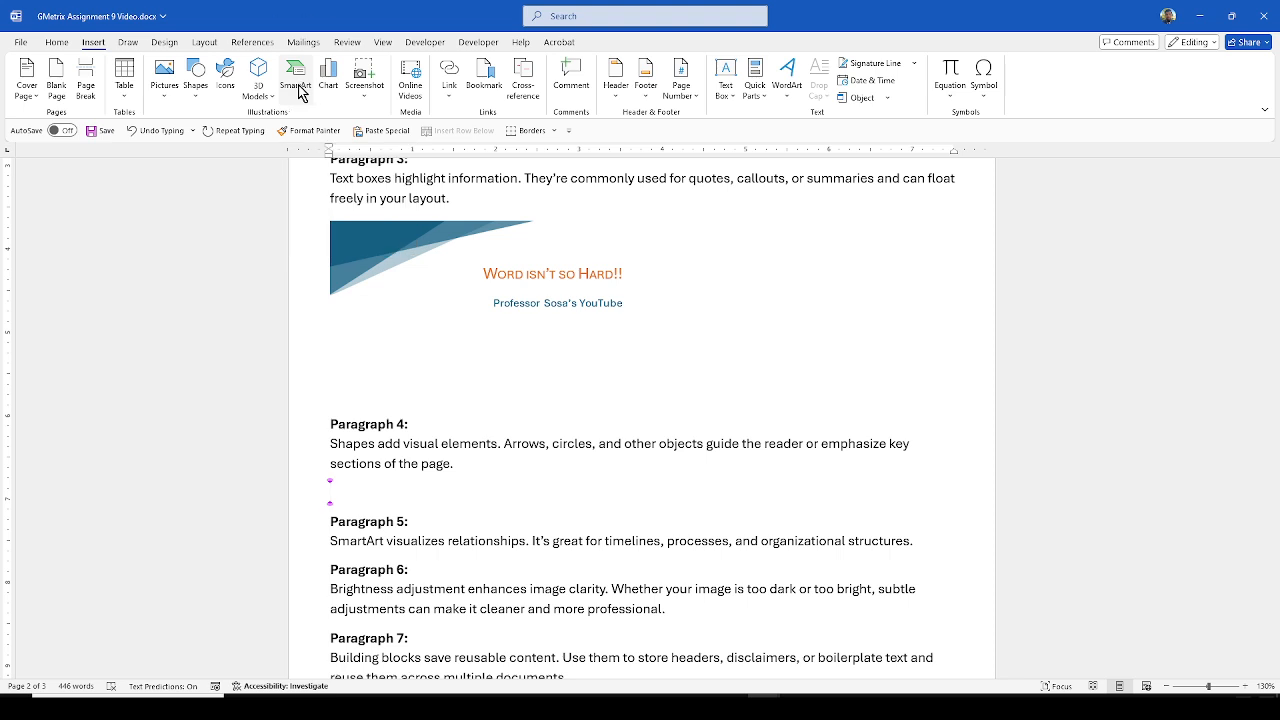
click(196, 103)
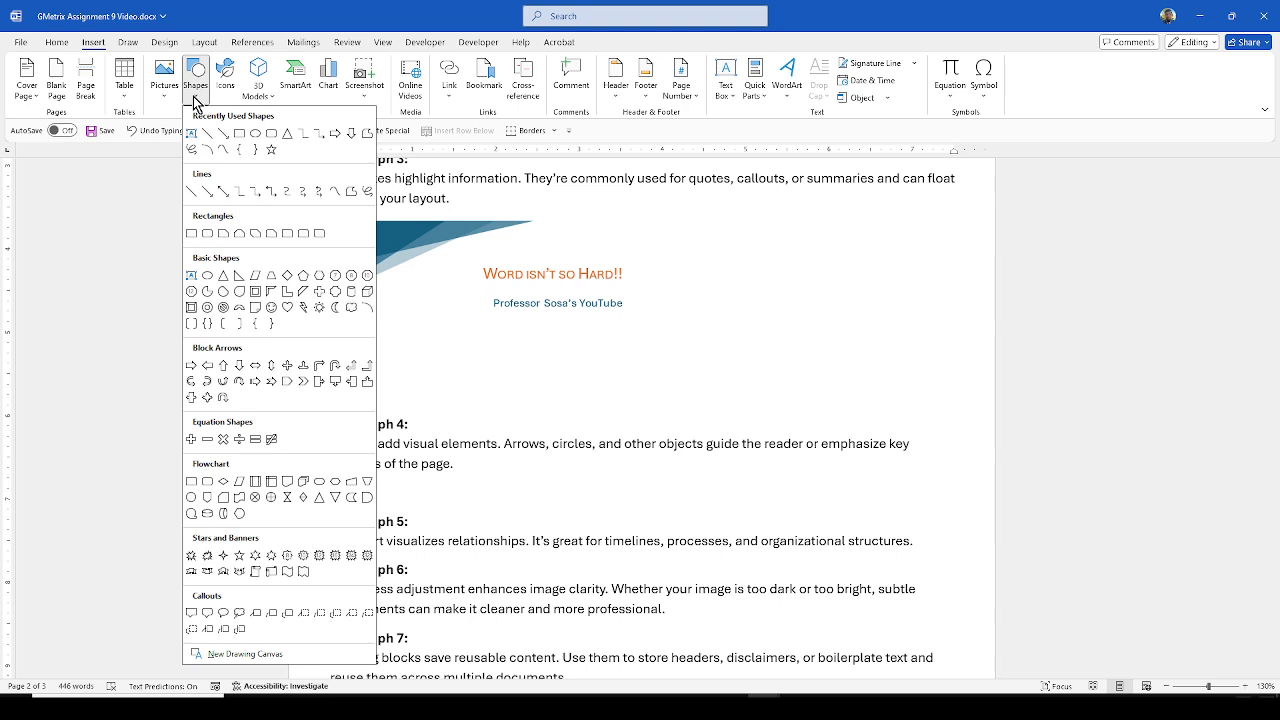
click(335, 134)
drag(338, 484, 479, 507)
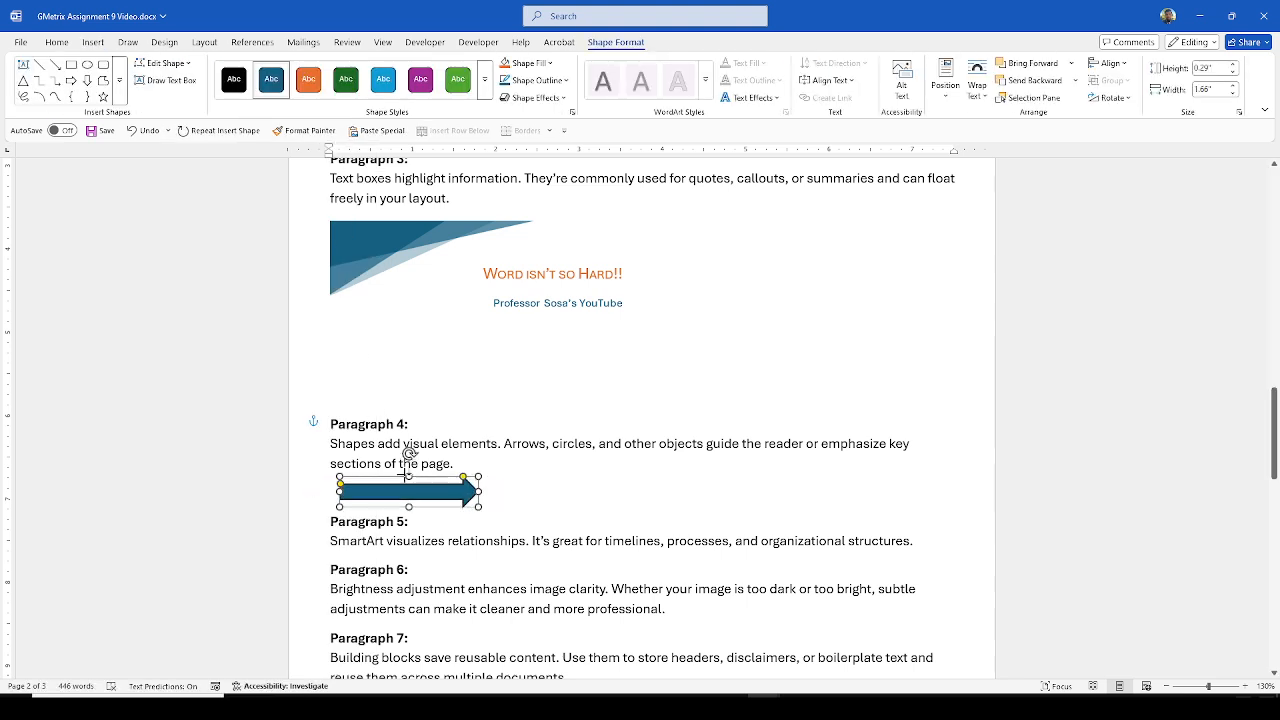
click(540, 492)
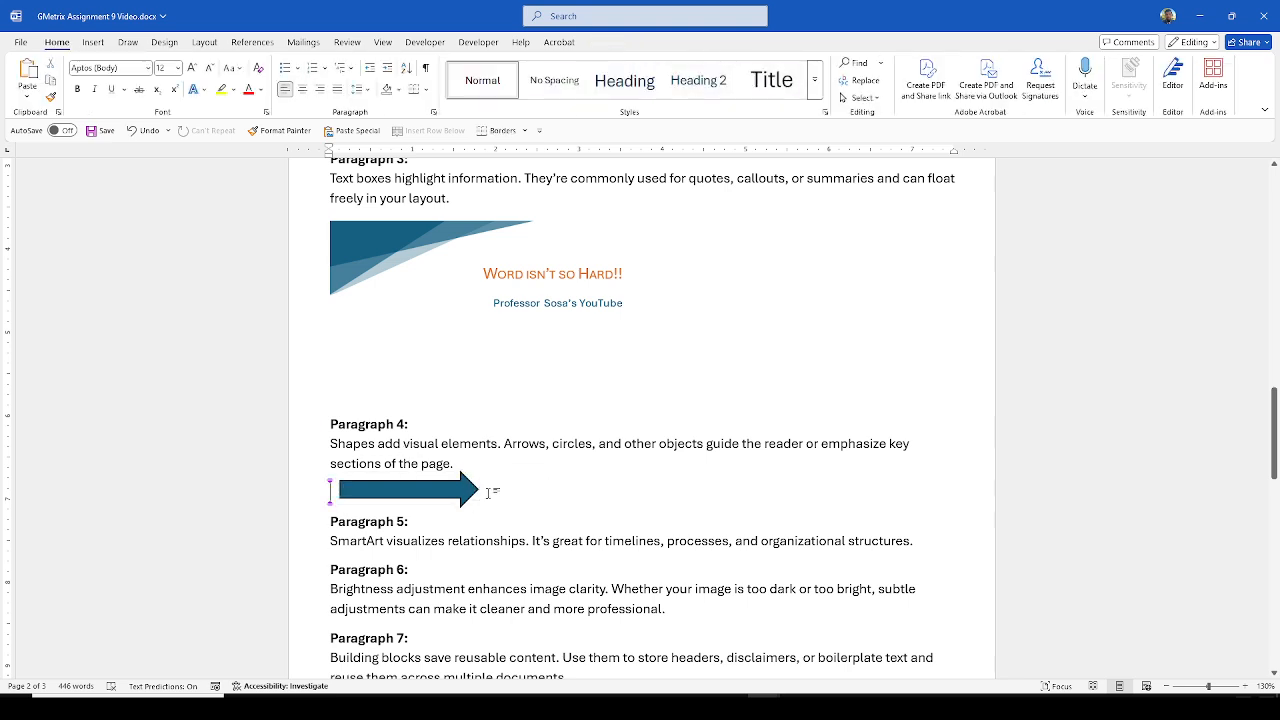
Step: Select the arrow shape below Paragraph 4 and examine its handles and placement up close
click(410, 496)
click(544, 505)
key(Down)
key(Up)
click(470, 494)
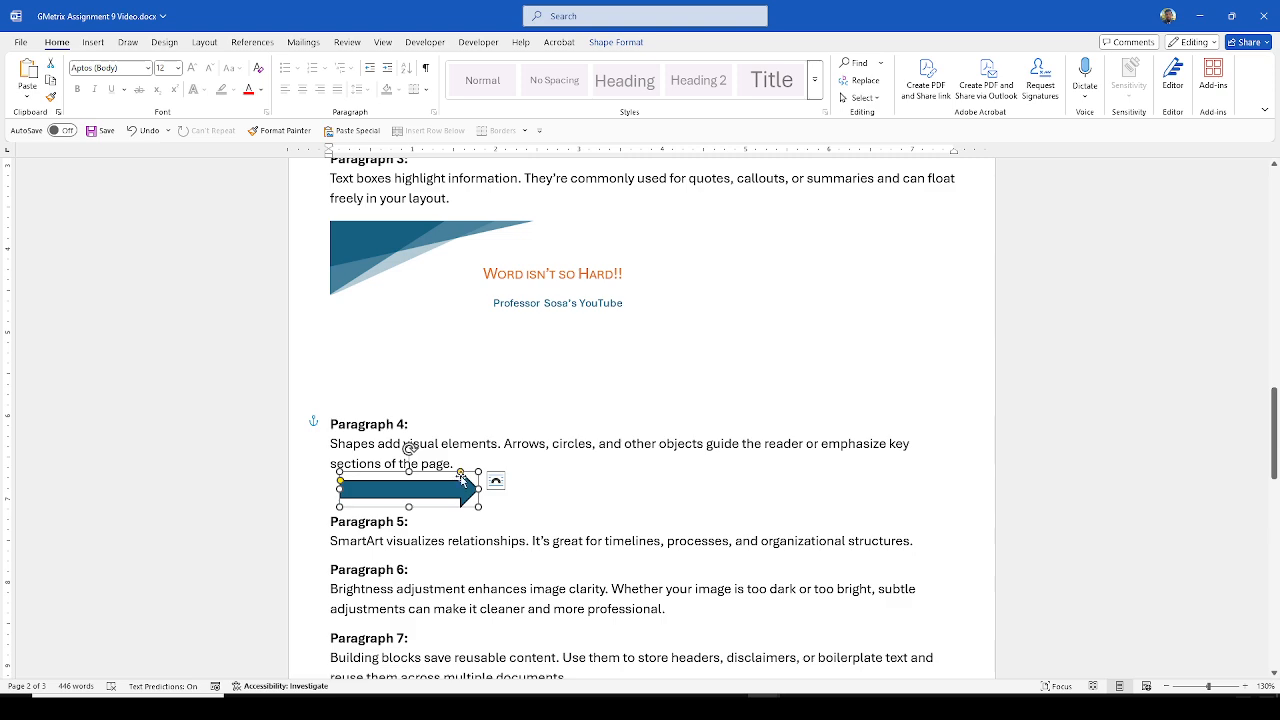
scroll(462, 482, up, 10)
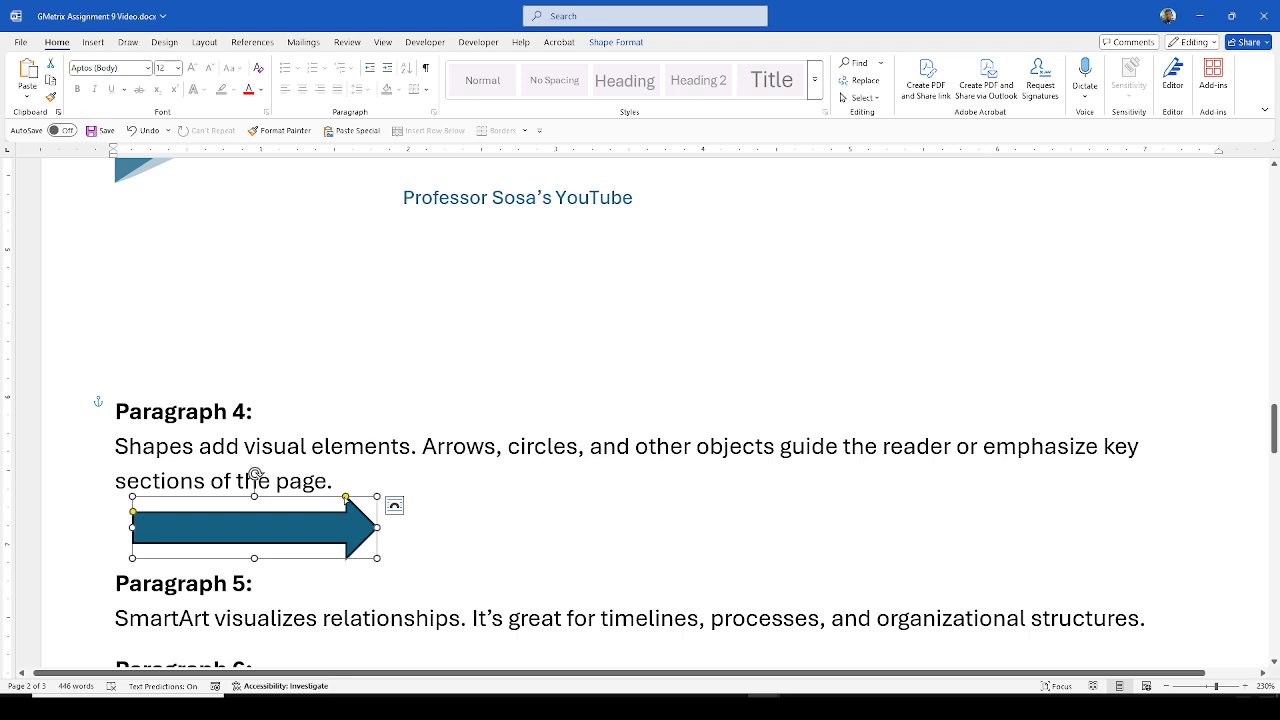
Step: Stretch the arrow below Paragraph 4 to about 4.2 inches wide, giving it a shorter arrowhead and a thinner shaft
scroll(342, 520, up, 5)
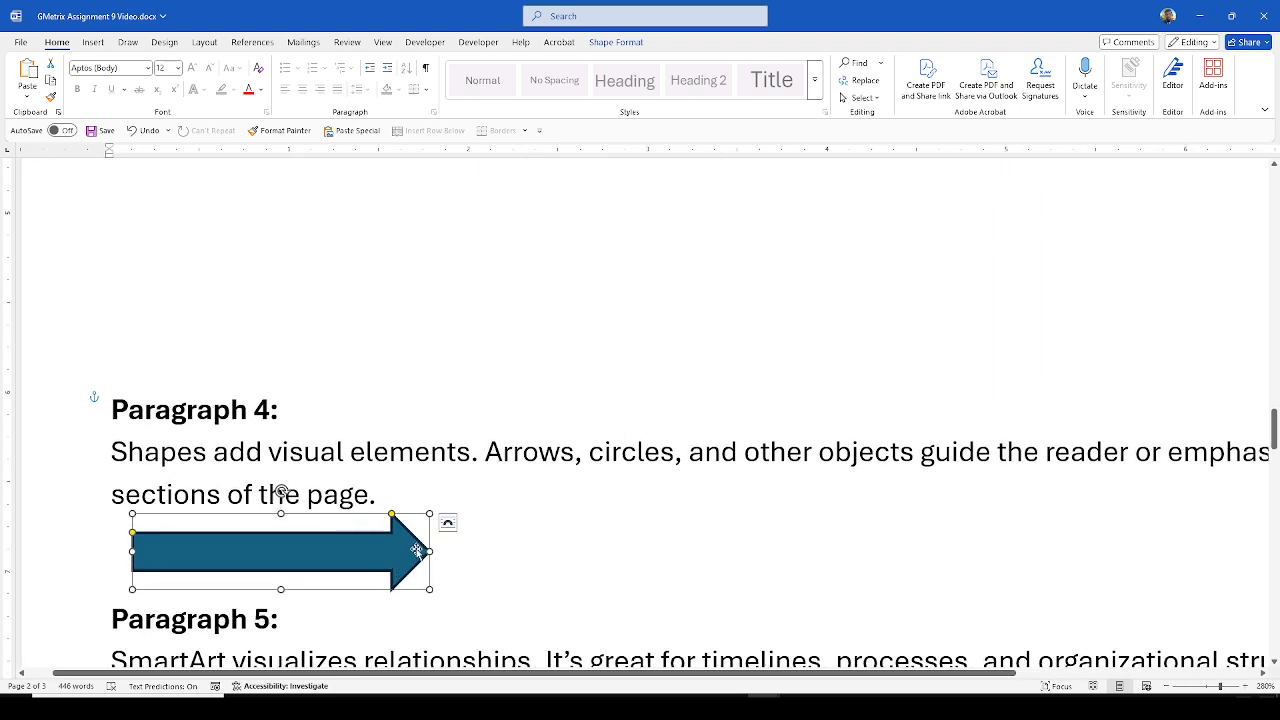
drag(391, 514, 357, 515)
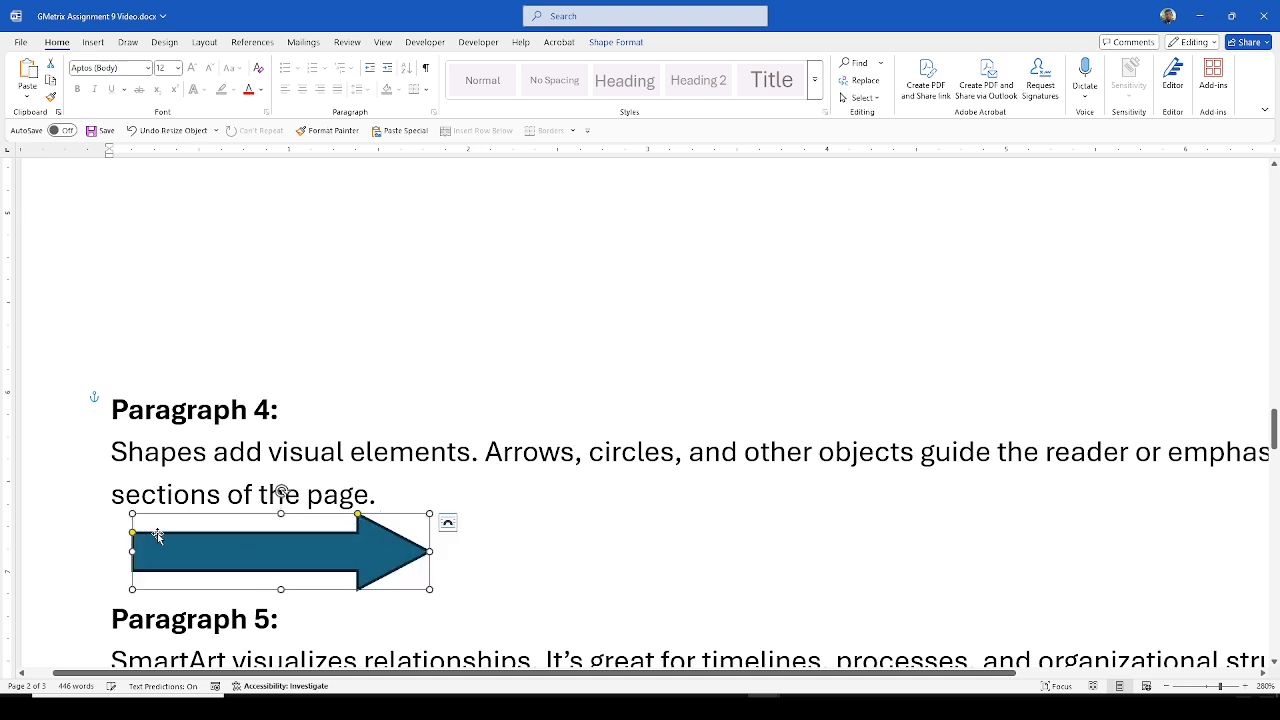
mouse_move(133, 532)
mouse_down()
mouse_move(136, 511)
mouse_move(134, 527)
mouse_up()
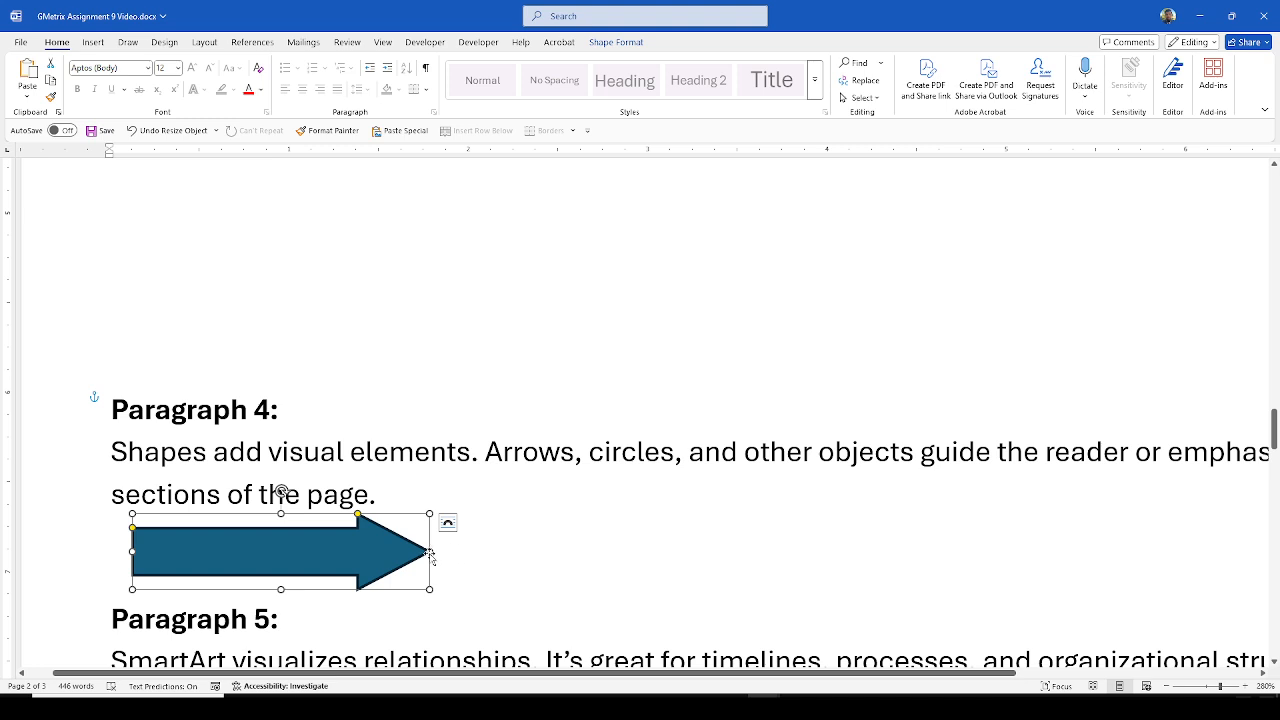
drag(440, 550, 886, 551)
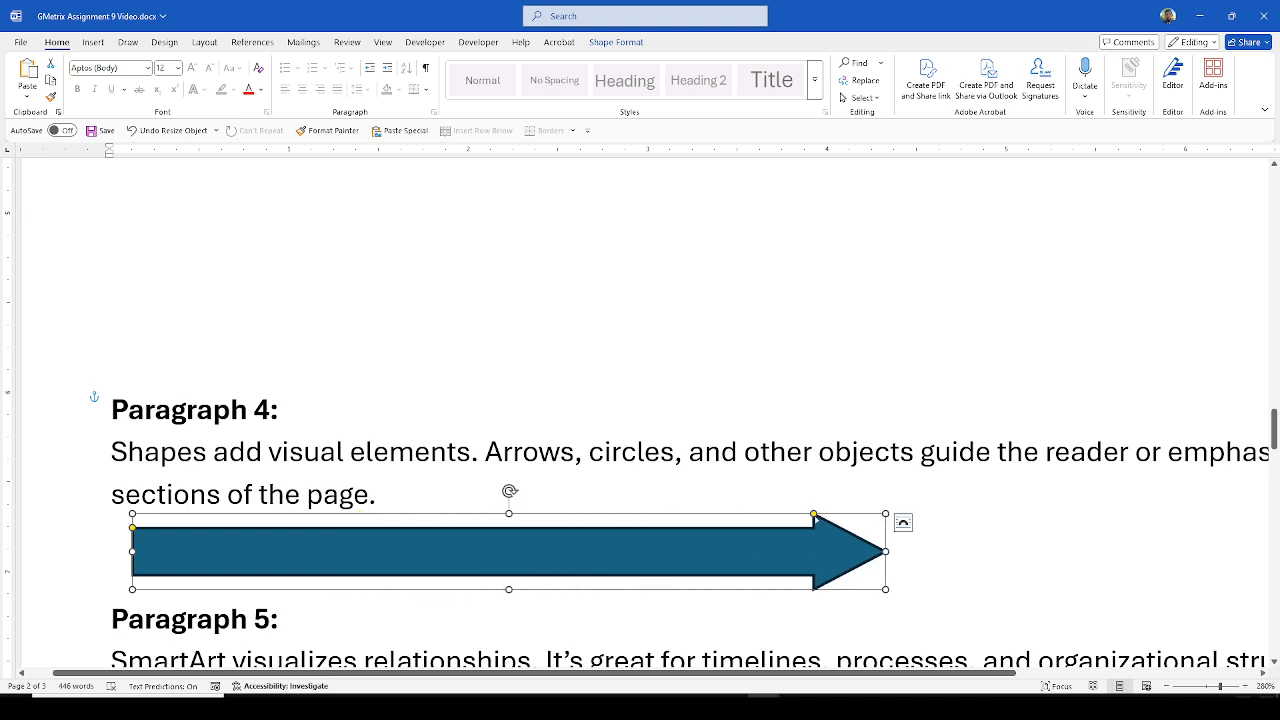
mouse_move(814, 516)
mouse_down()
mouse_move(782, 513)
mouse_move(826, 513)
mouse_up()
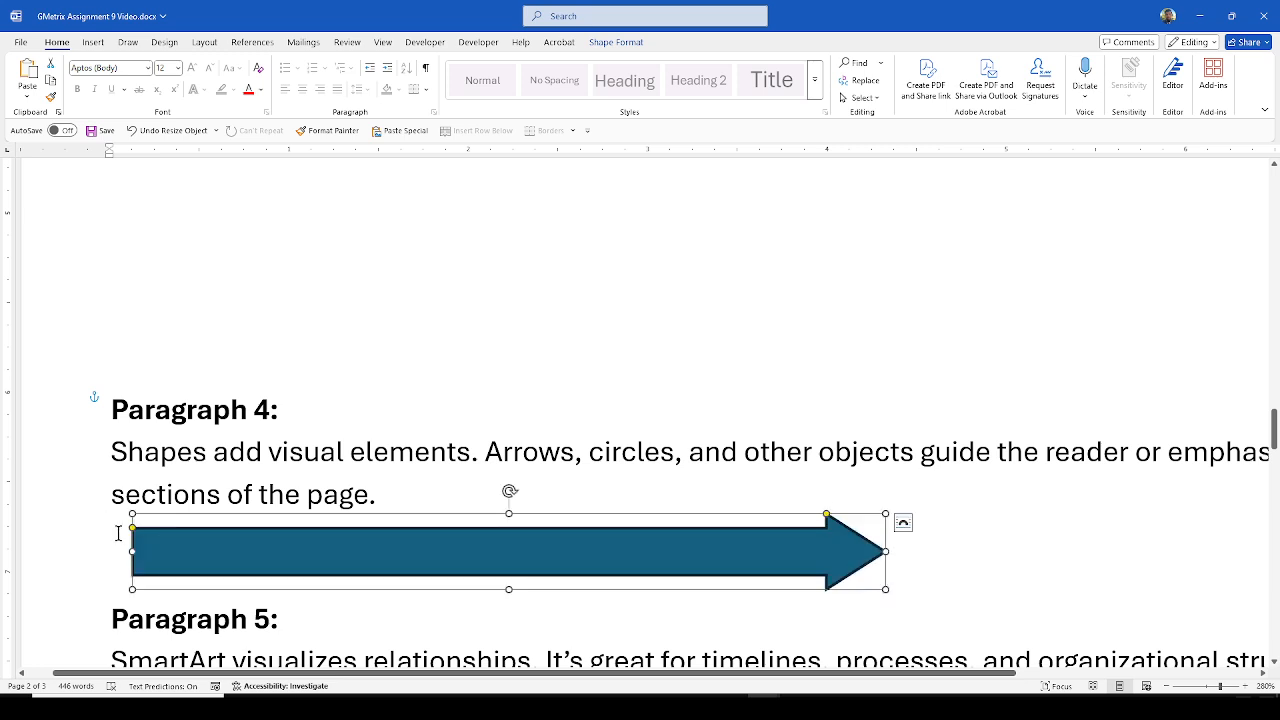
drag(133, 527, 134, 538)
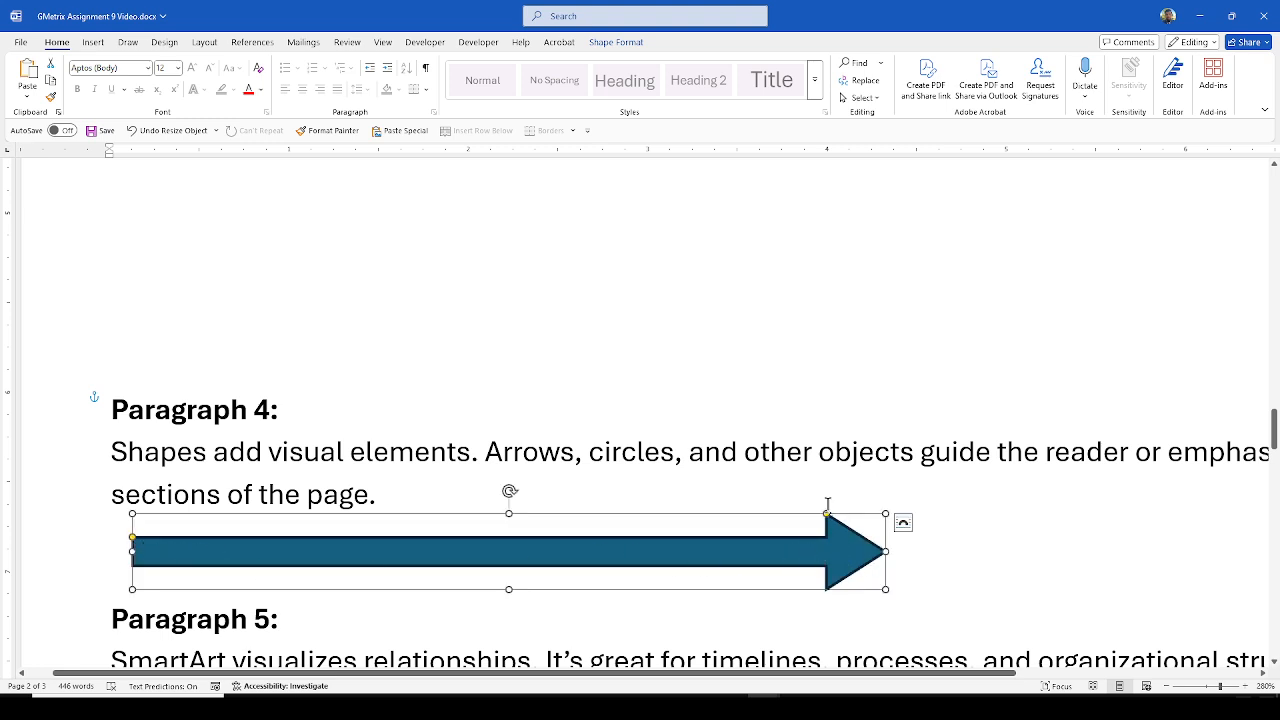
Step: Set the width of the arrow below Paragraph 4 to exactly 4.5 inches
click(632, 43)
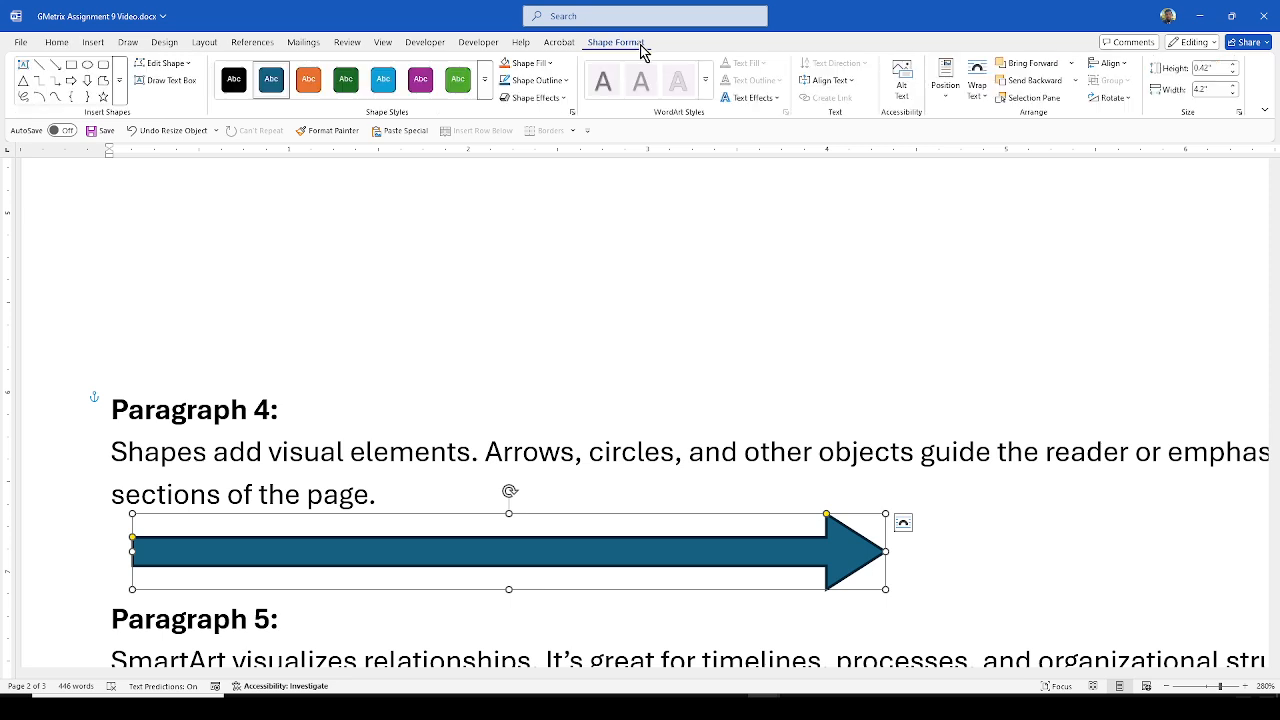
click(1210, 89)
text(4.5)
key(Return)
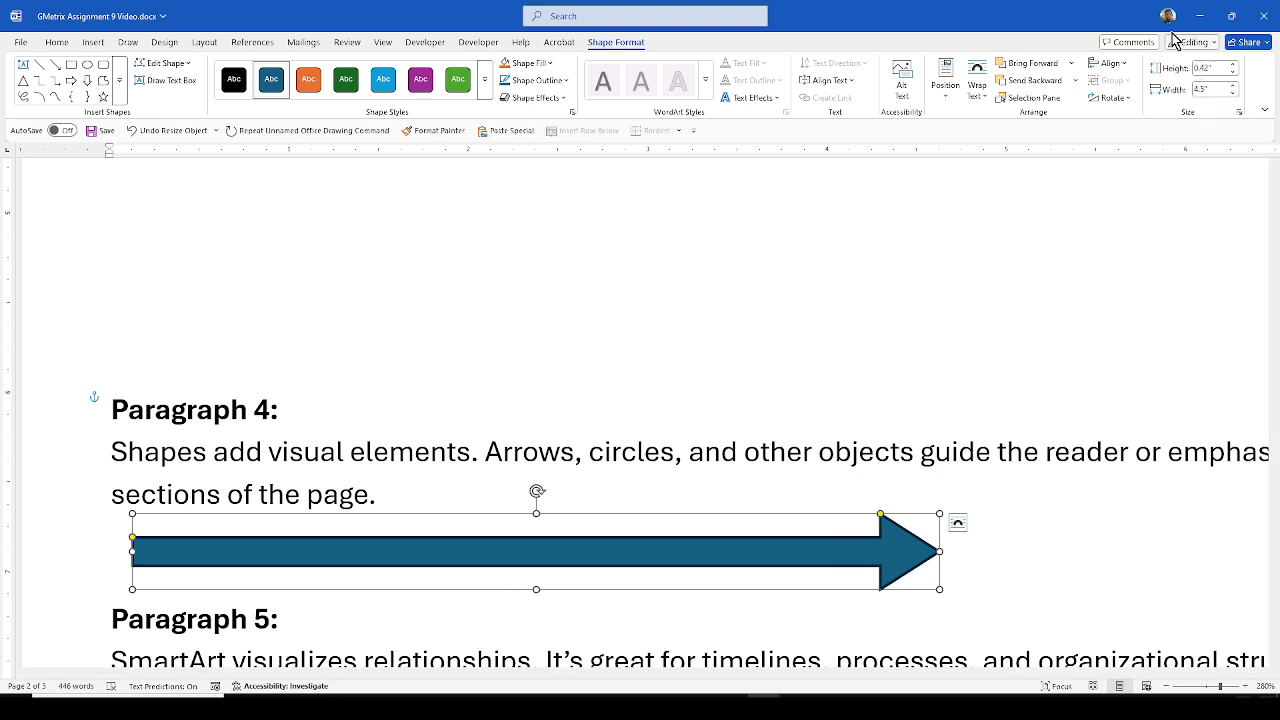
click(330, 519)
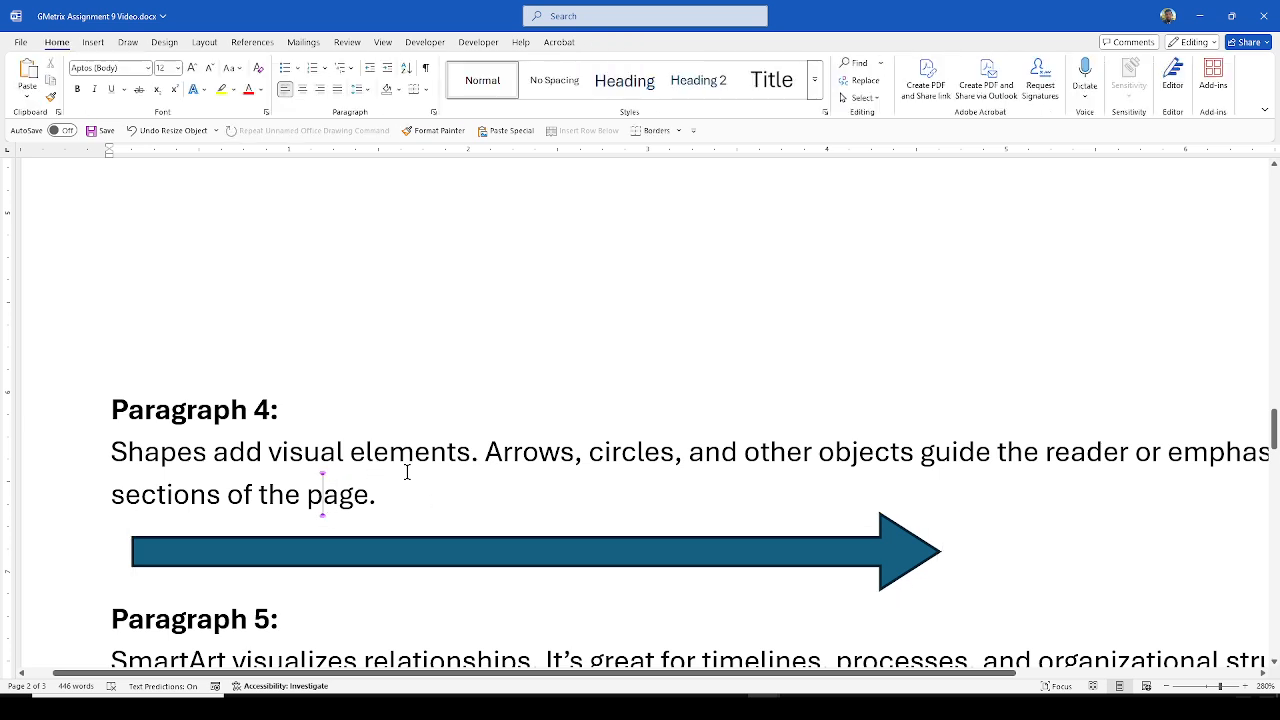
click(608, 548)
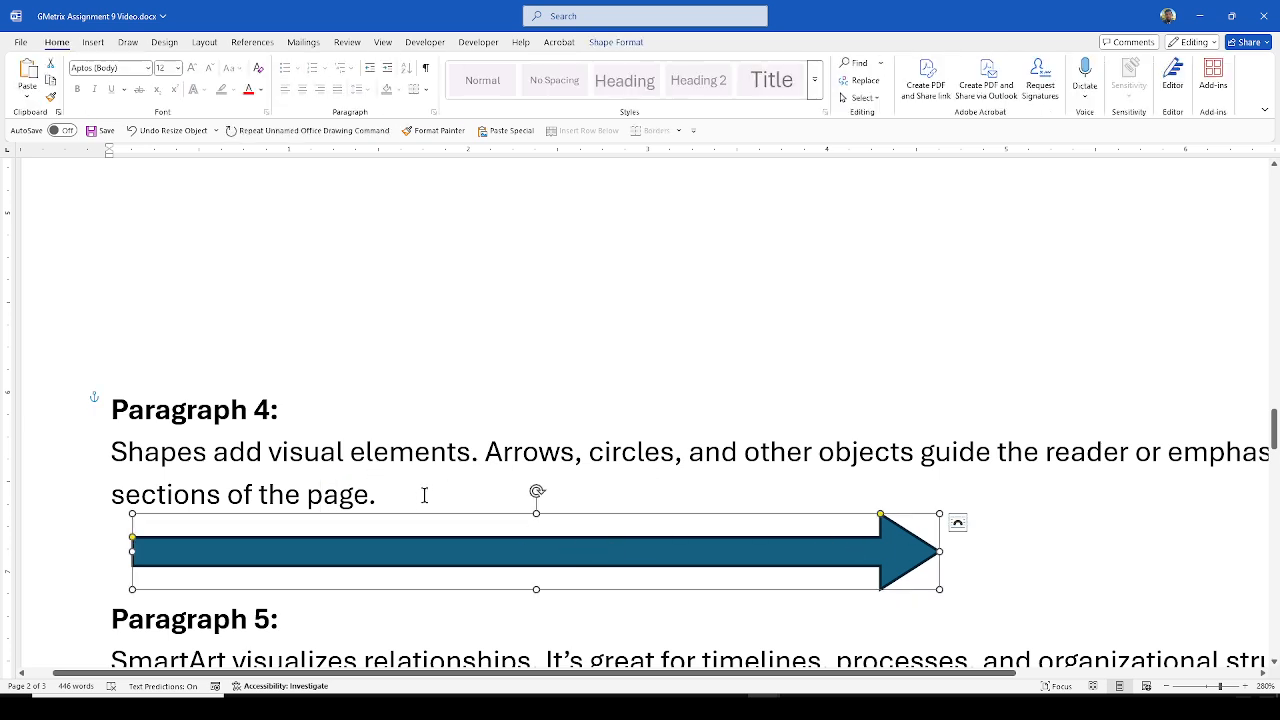
ctrl+scroll(427, 494, down, 15)
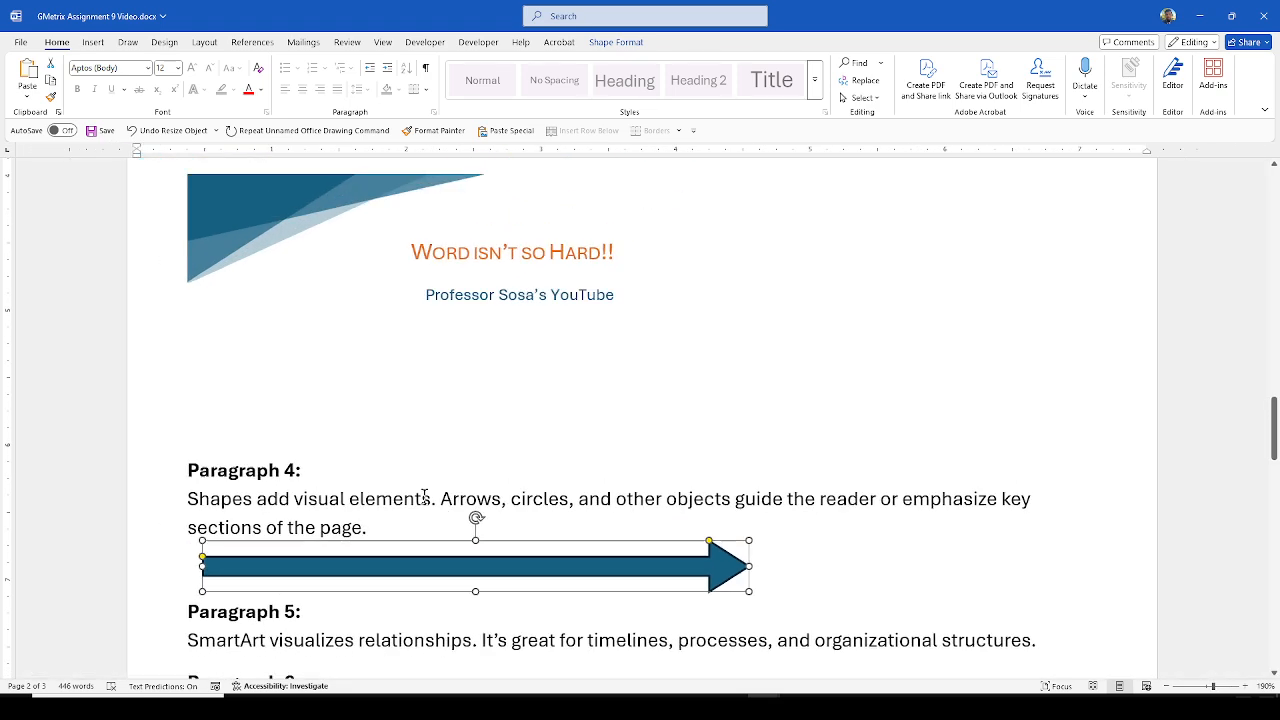
scroll(424, 497, down, 3)
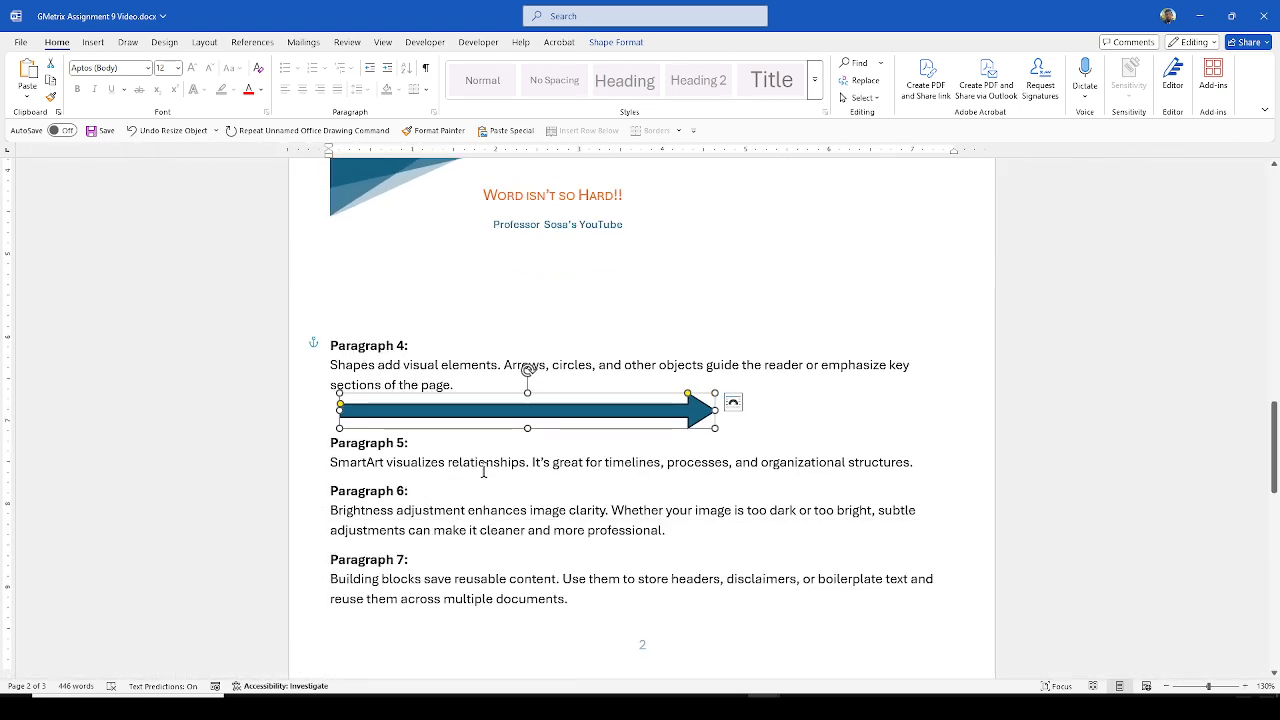
Step: Add a blank line between the text of Paragraph 5 and the Paragraph 6 heading, and place the cursor on it
click(408, 490)
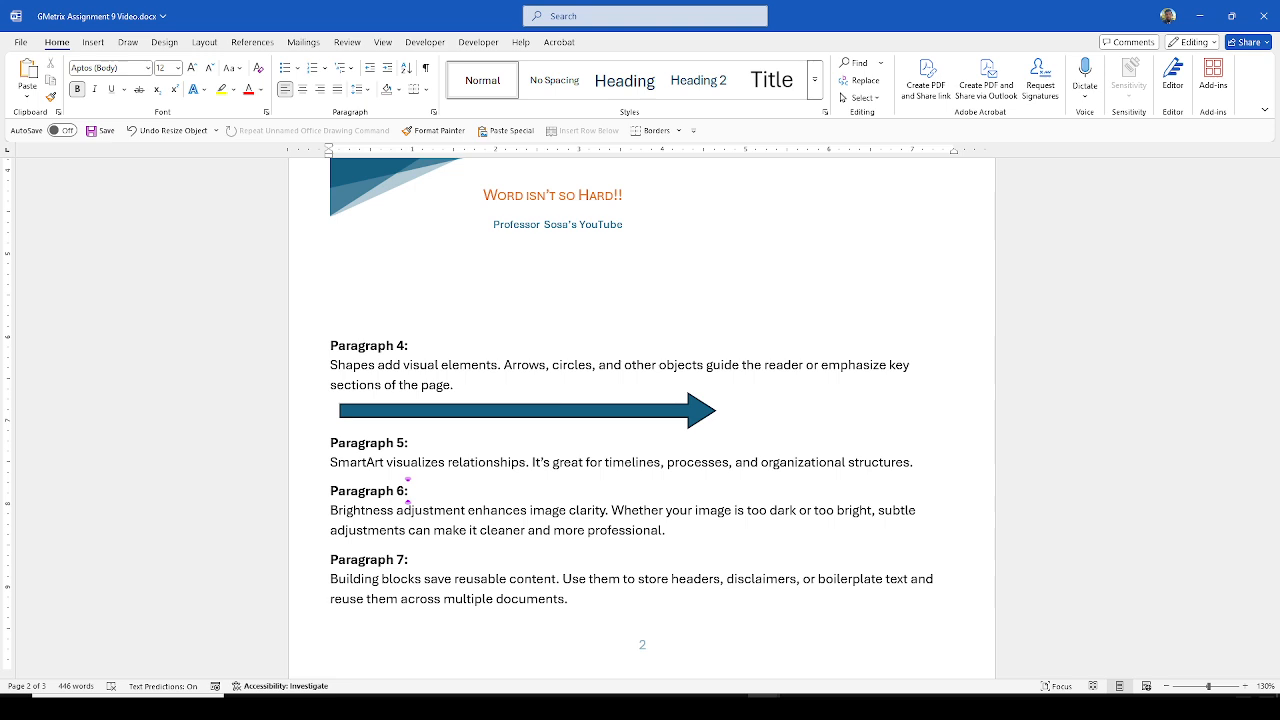
click(329, 490)
key(Return)
key(Up)
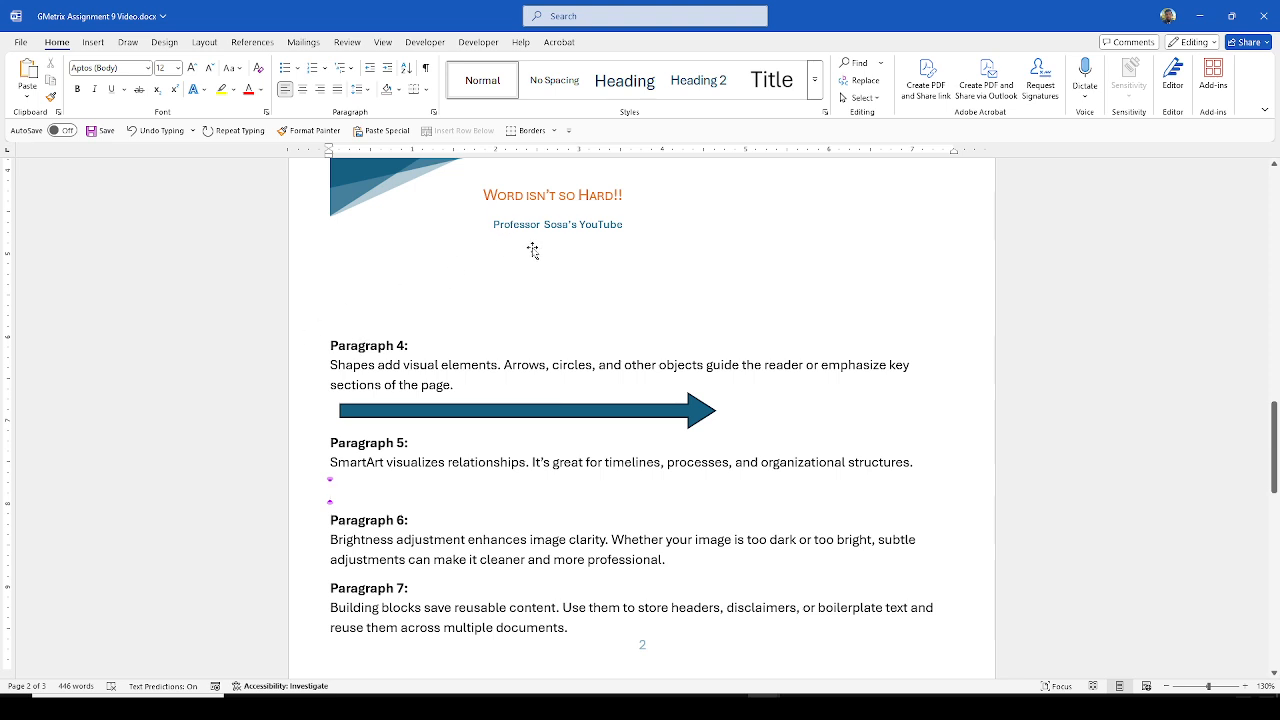
Step: Open the SmartArt graphic chooser and browse its categories, including Process, Cycle, Hierarchy, Relationship, Matrix and Pyramid
click(95, 43)
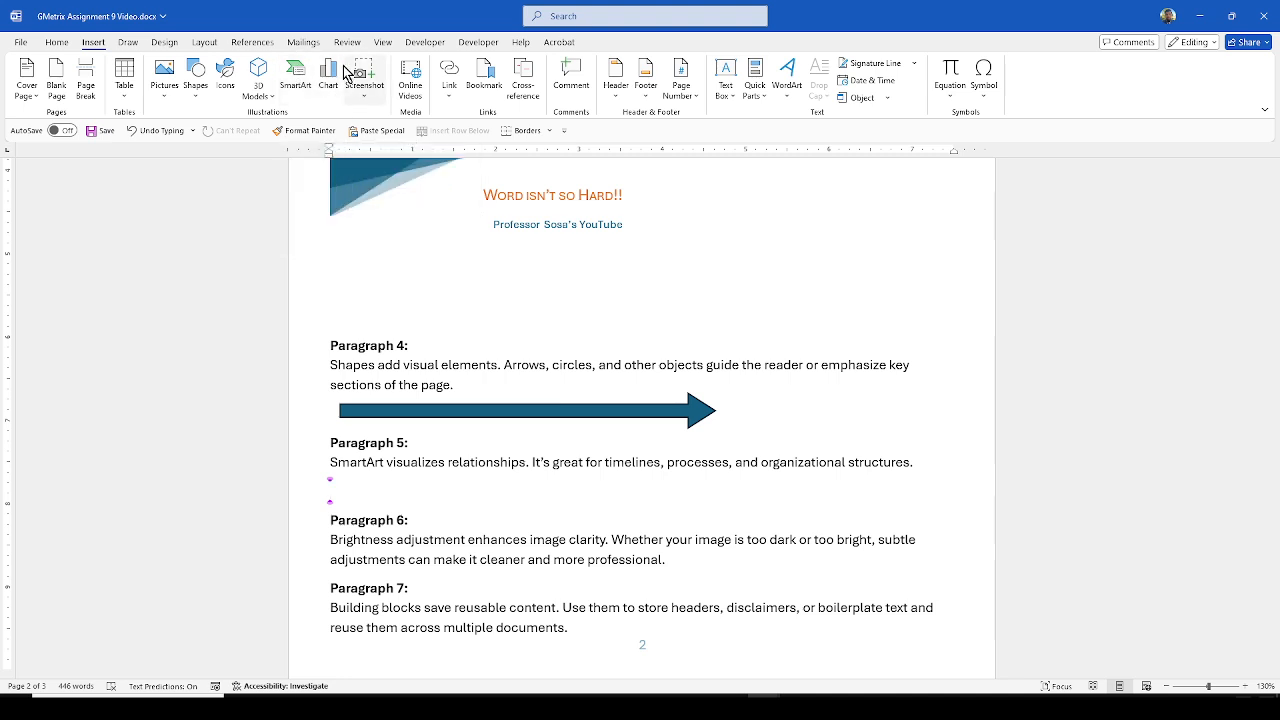
click(300, 76)
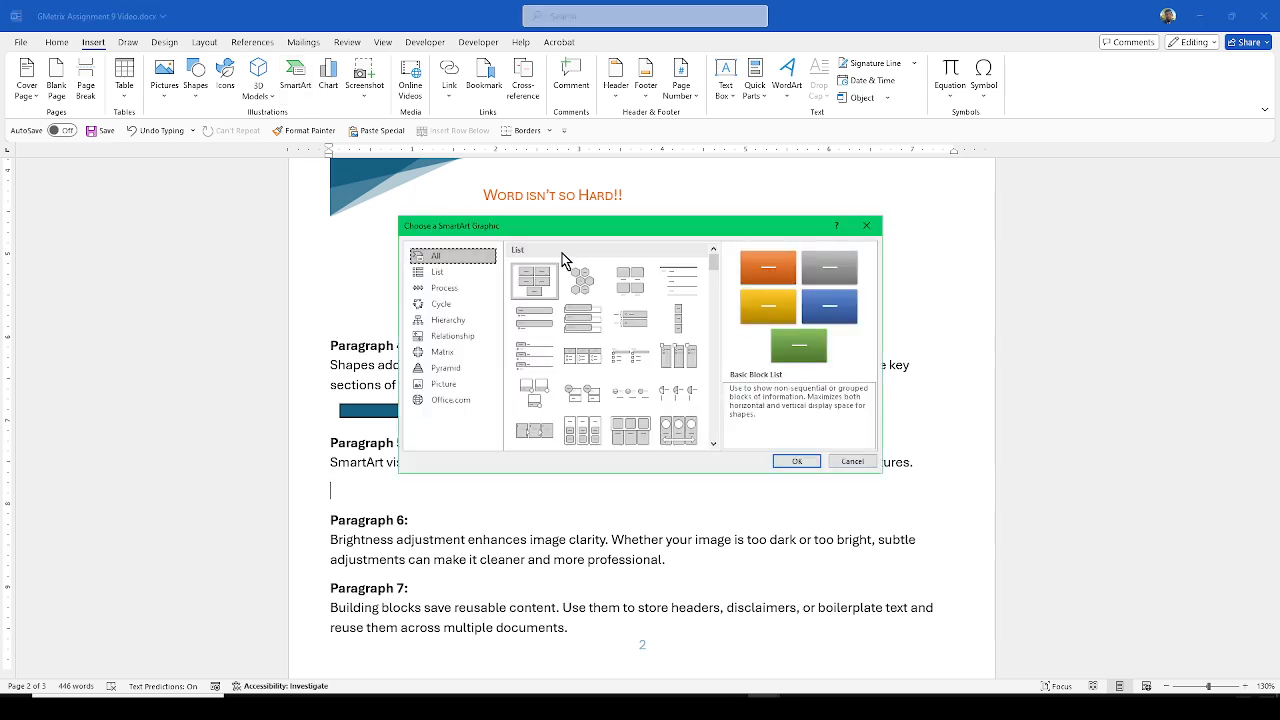
click(462, 290)
click(460, 305)
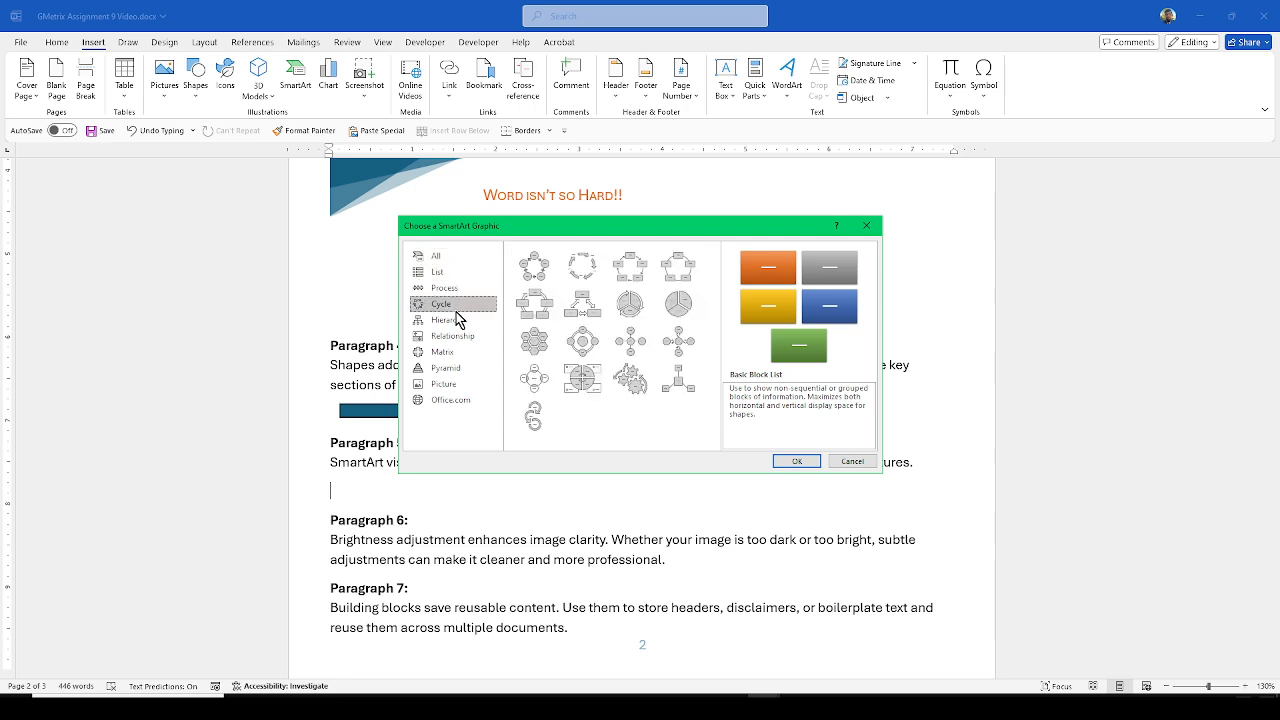
click(459, 321)
click(460, 336)
click(466, 352)
click(469, 368)
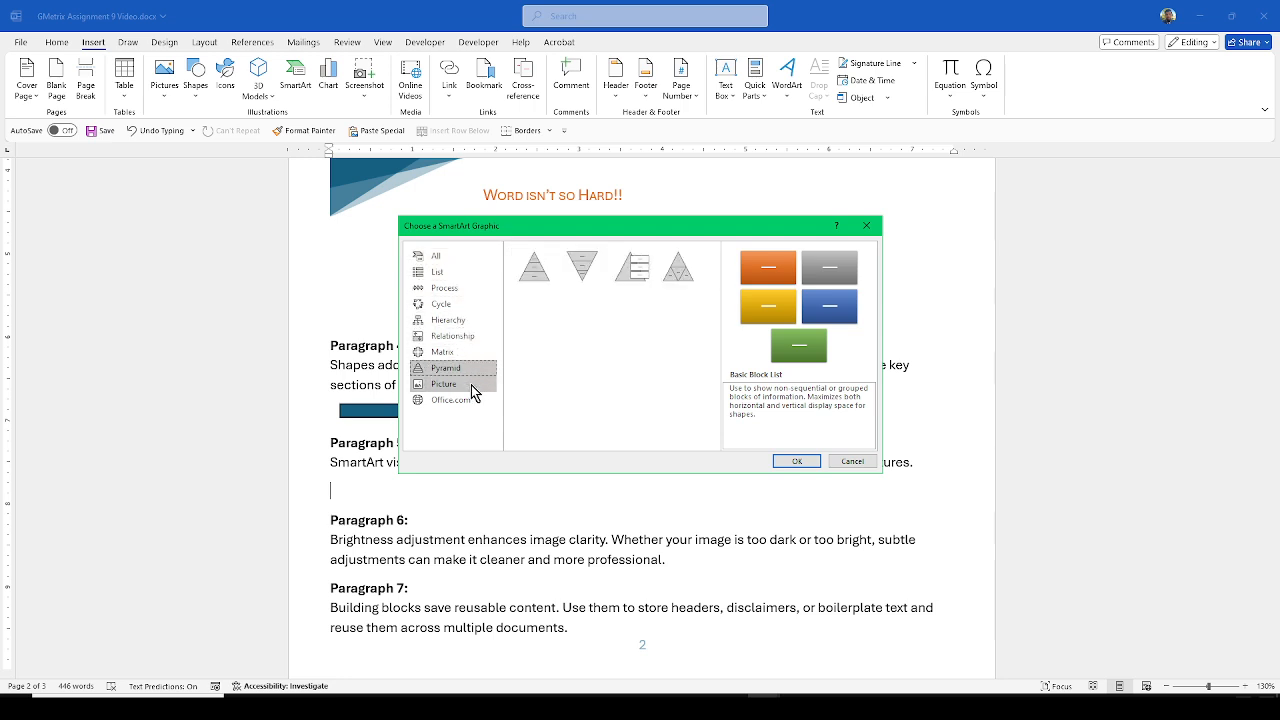
click(474, 400)
click(468, 256)
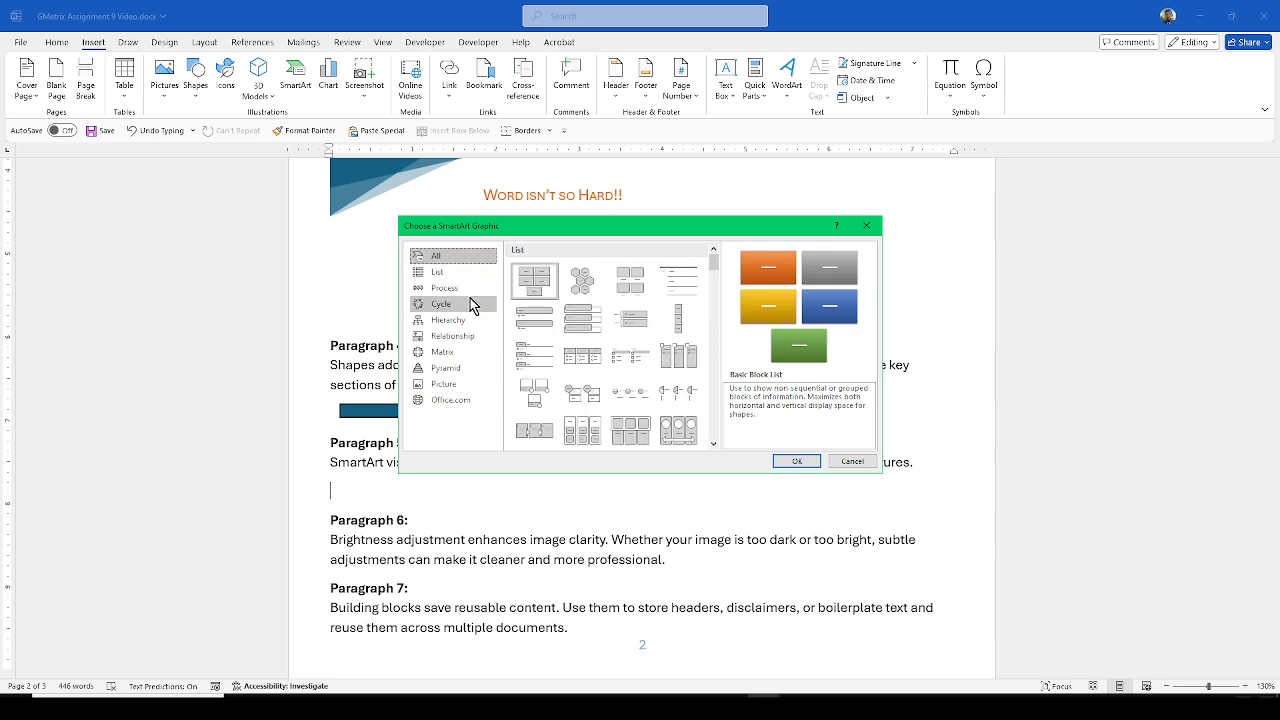
Step: Preview several SmartArt list layouts, including Vertical Bullet List and Alternating Hexagons, and compare the List category with the full collection
click(644, 316)
click(555, 283)
click(541, 321)
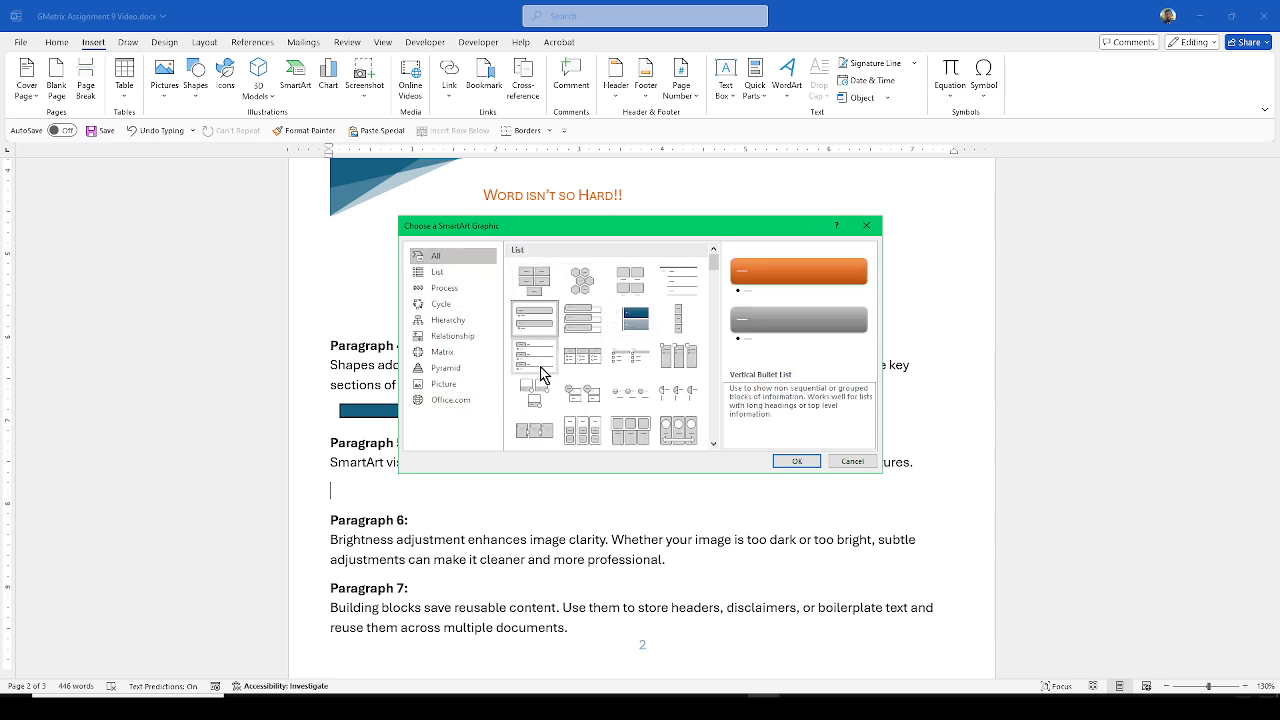
click(541, 364)
click(594, 389)
click(672, 318)
click(583, 281)
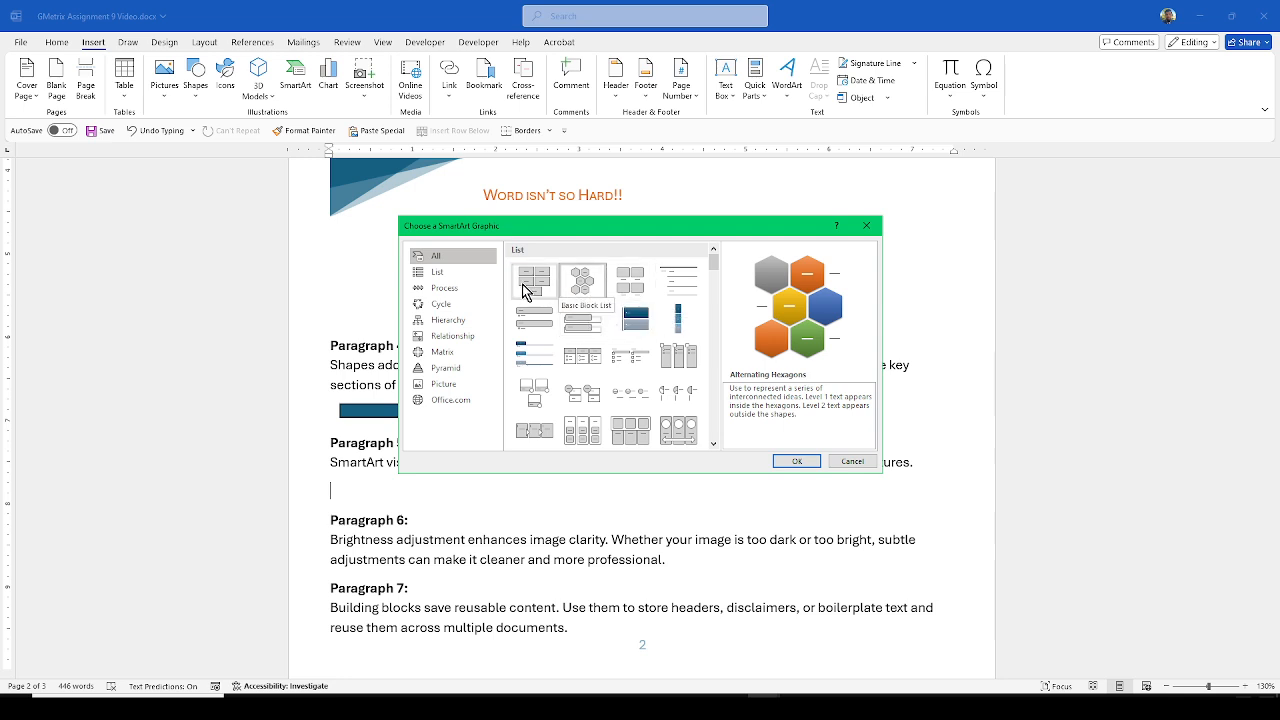
click(470, 281)
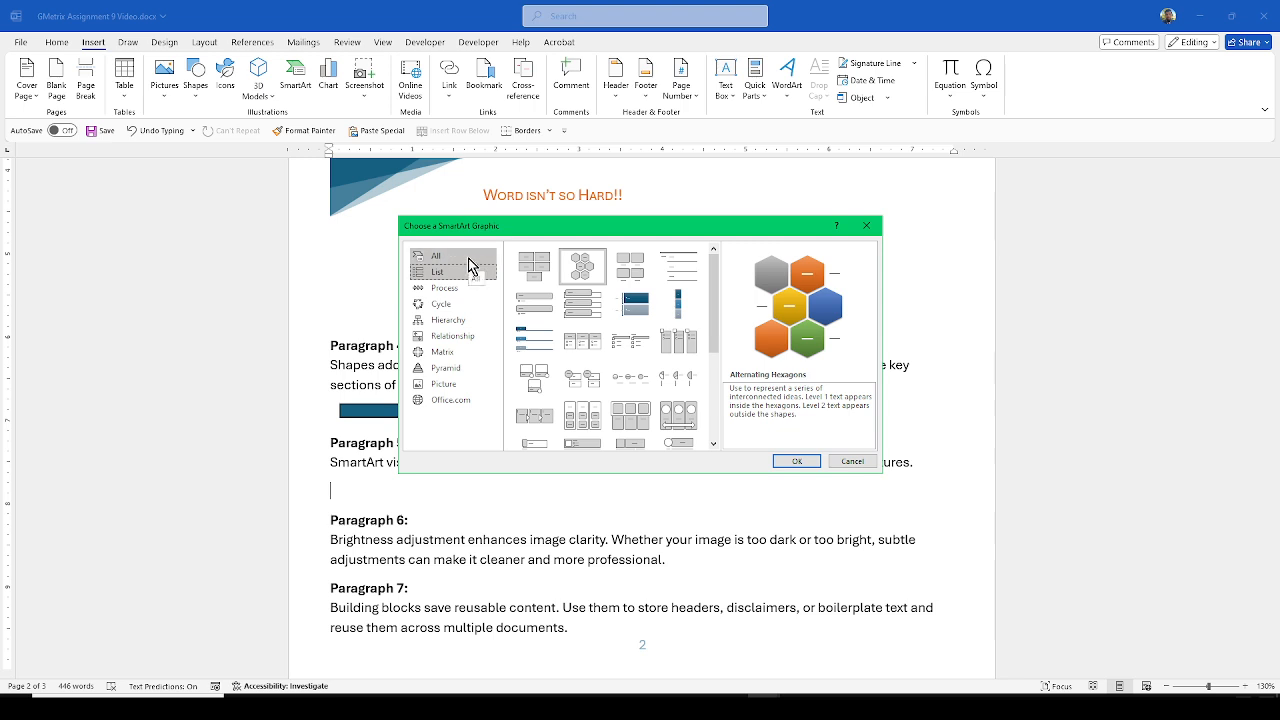
click(470, 259)
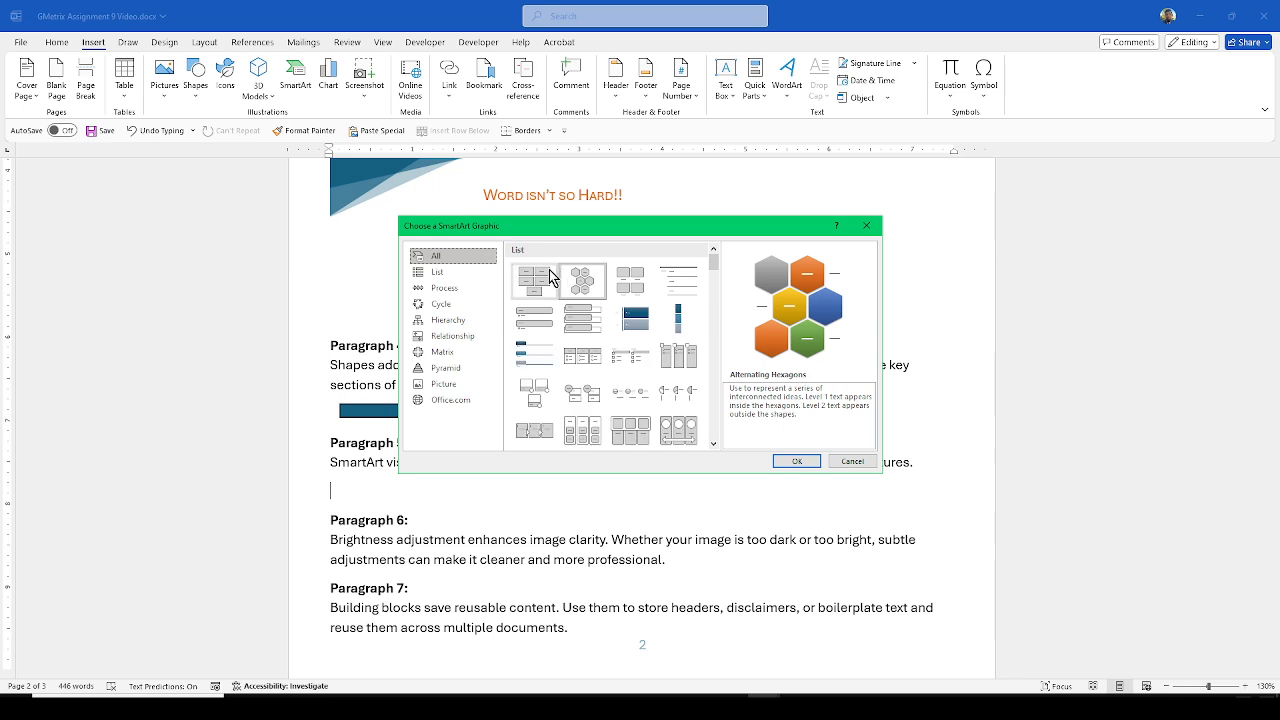
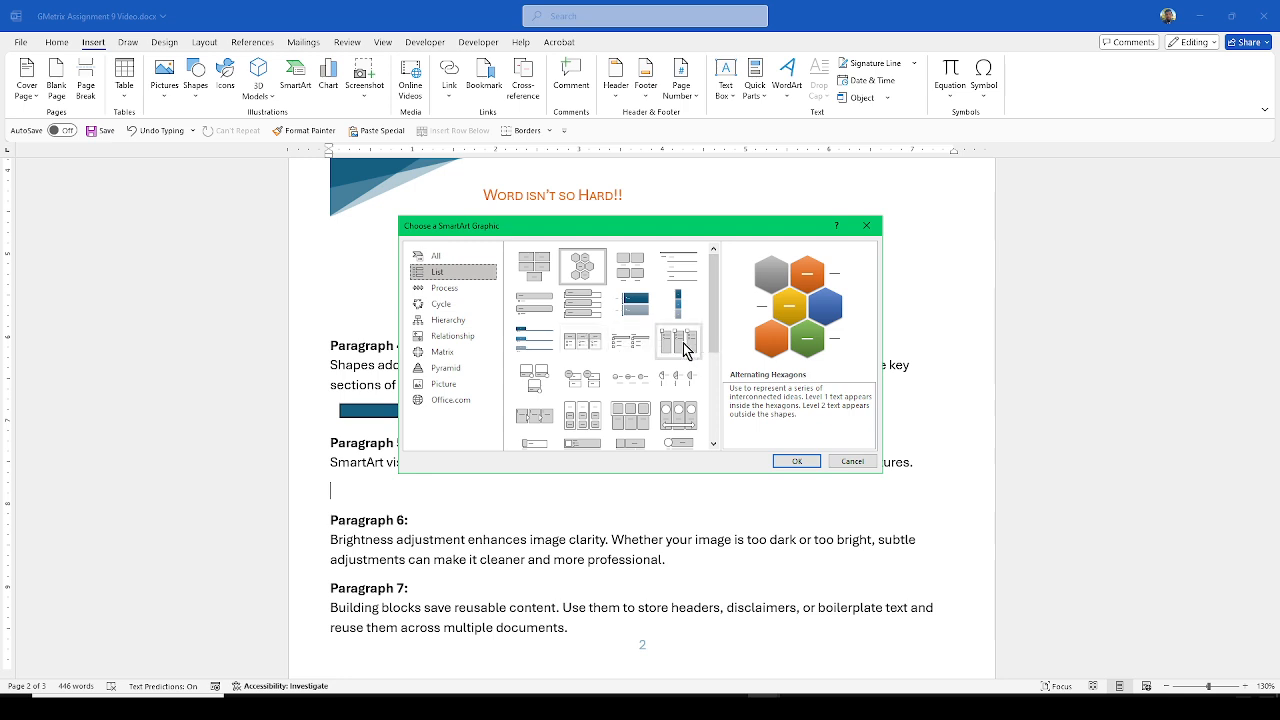
Step: Insert a Tab List SmartArt graphic from the List category on the blank line below Paragraph 5
click(485, 288)
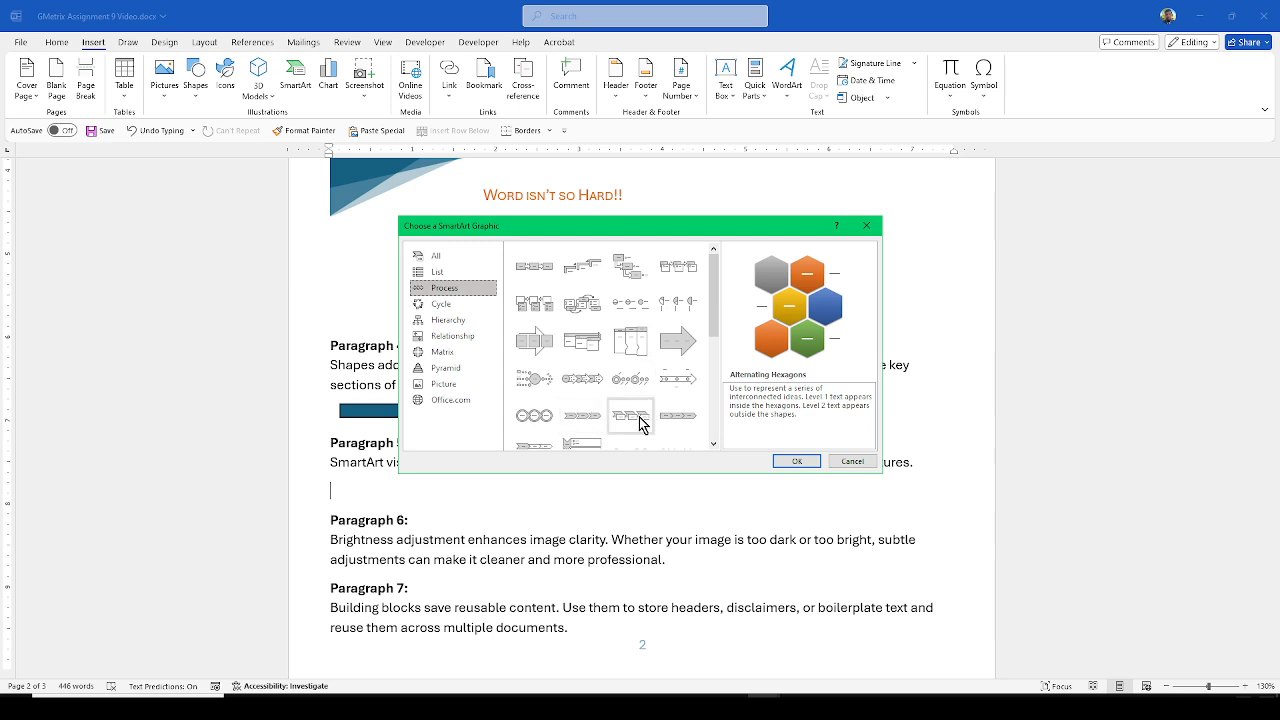
click(437, 272)
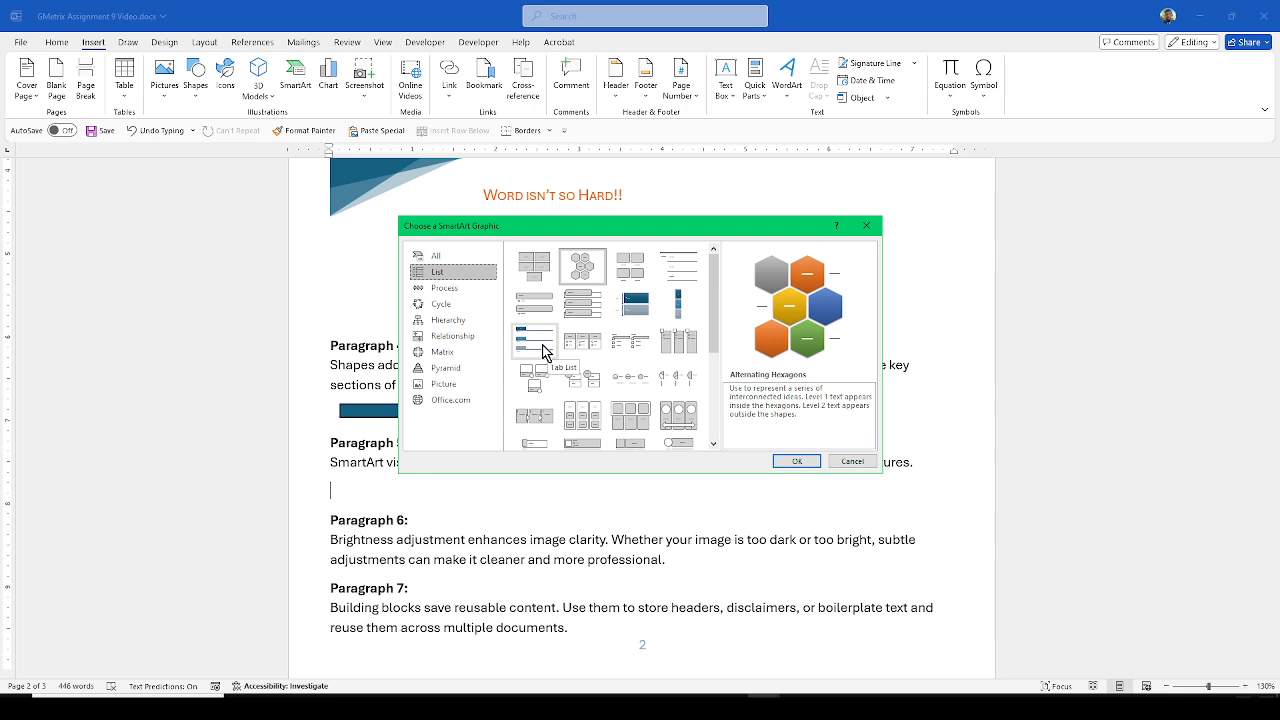
click(545, 345)
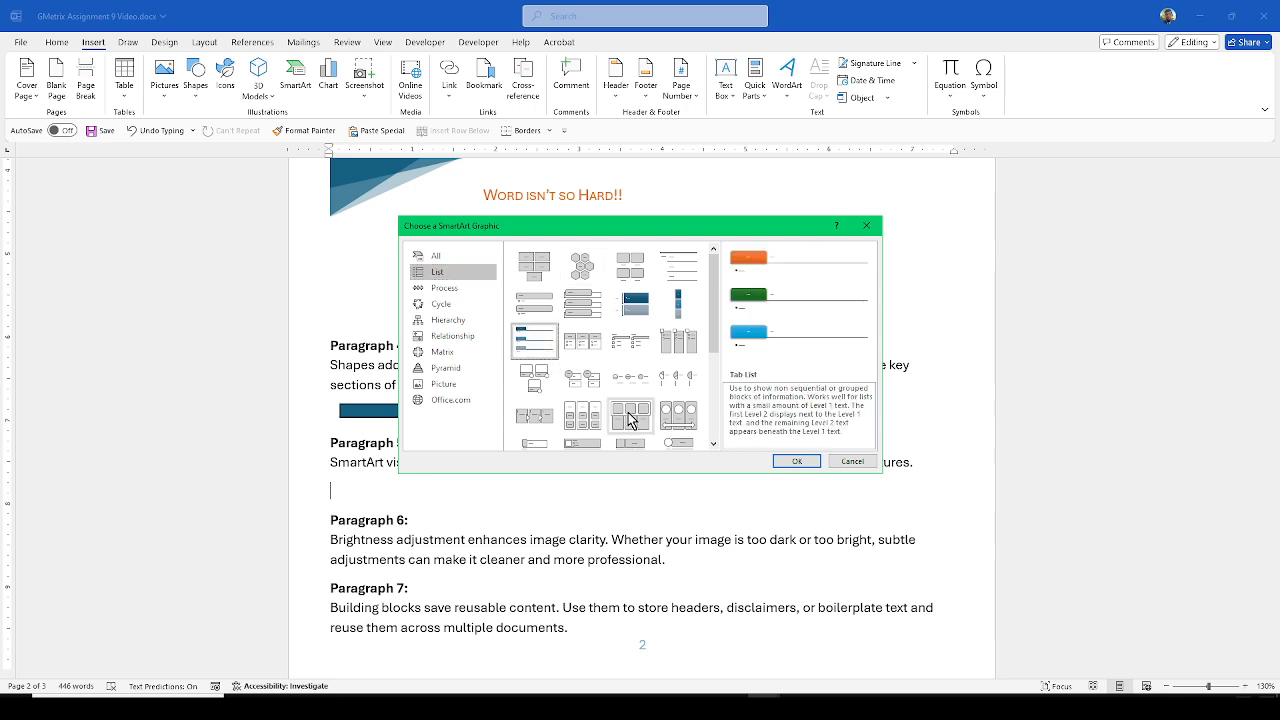
click(797, 461)
Step: Insert a page break before the Paragraph 5 heading so its text and the SmartArt graphic share a page
scroll(604, 466, up, 4)
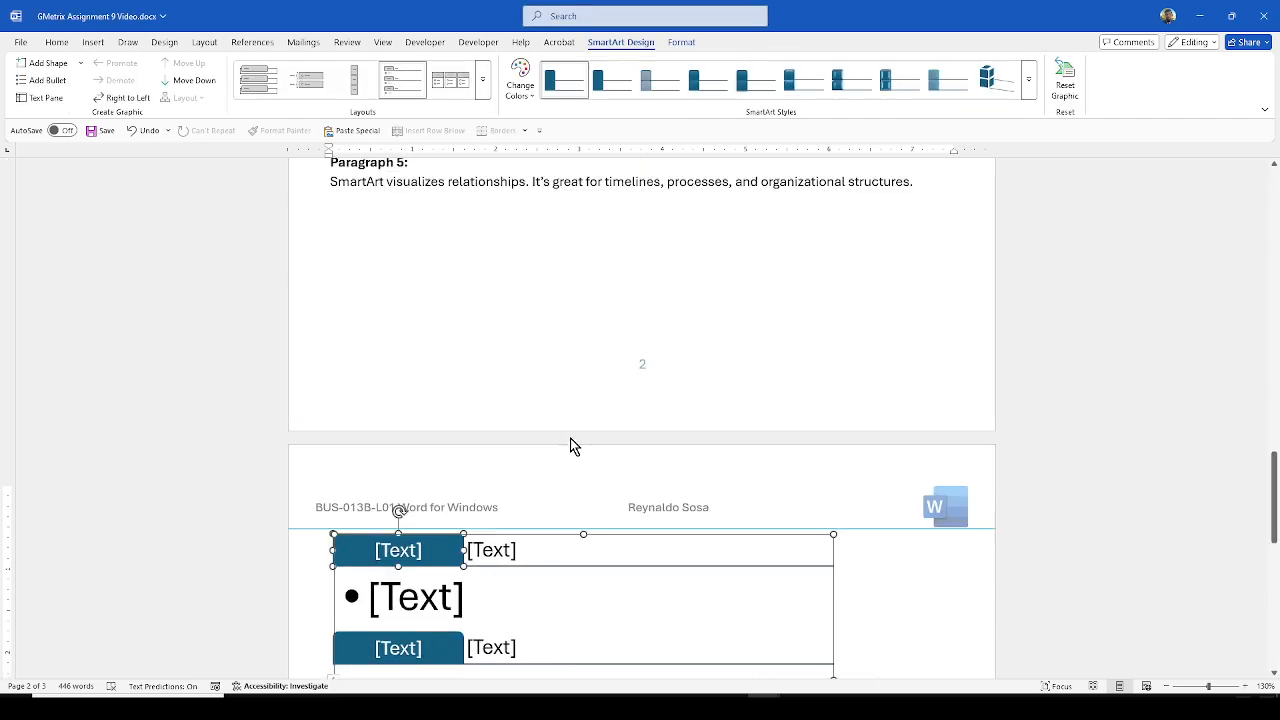
scroll(570, 446, up, 2)
click(331, 282)
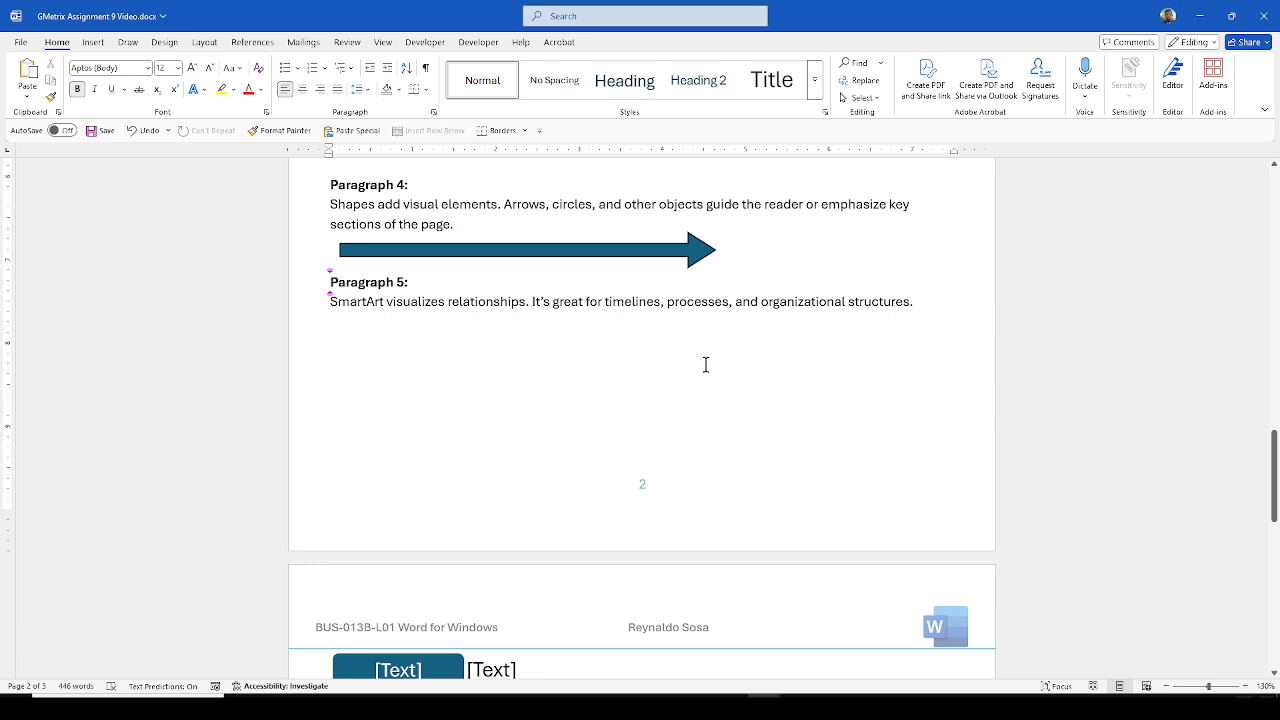
key(ctrl+Return)
scroll(515, 530, down, 10)
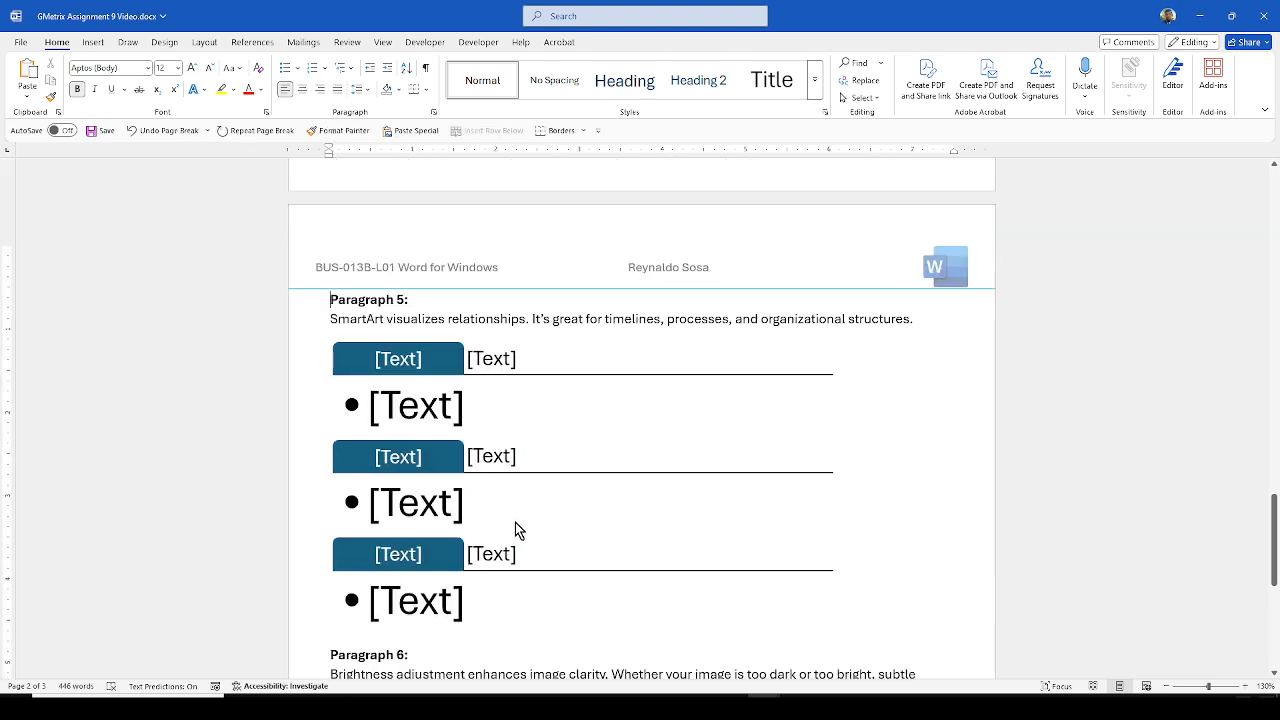
scroll(514, 494, up, 2)
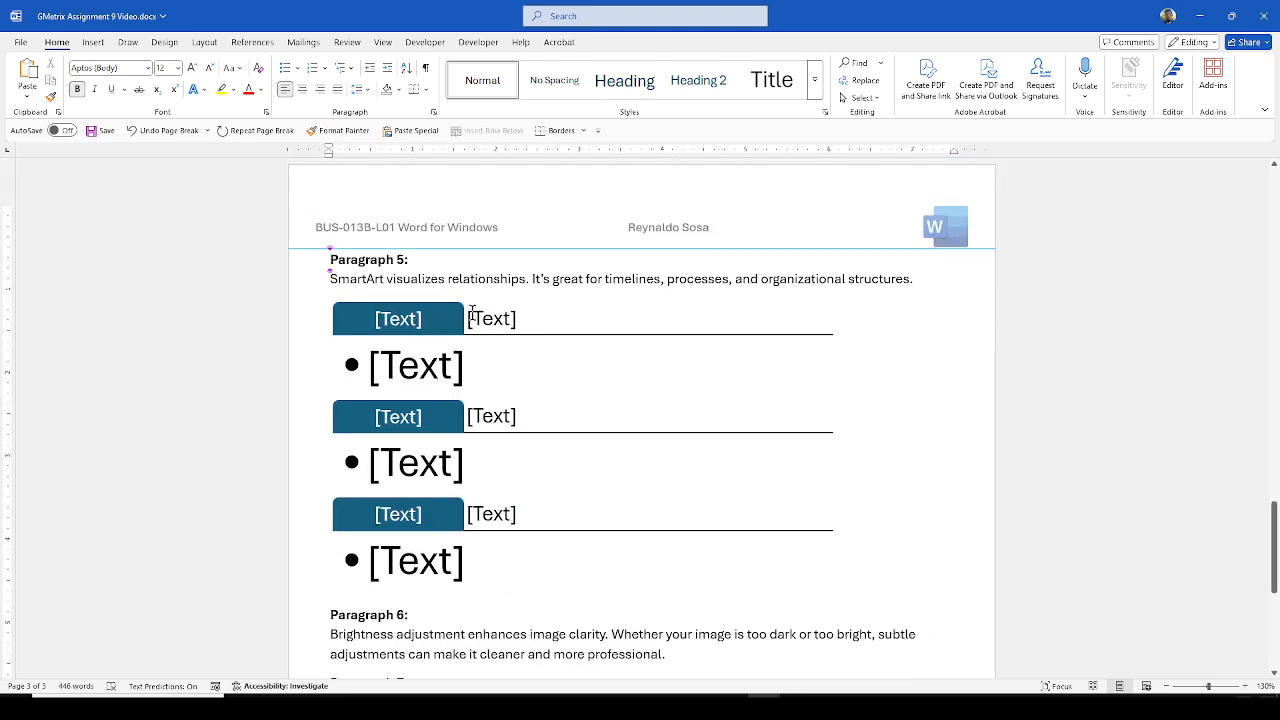
Step: Examine the editable placeholders in the Tab List SmartArt graphic: the tab labels, the text beside them and the bullets
click(357, 323)
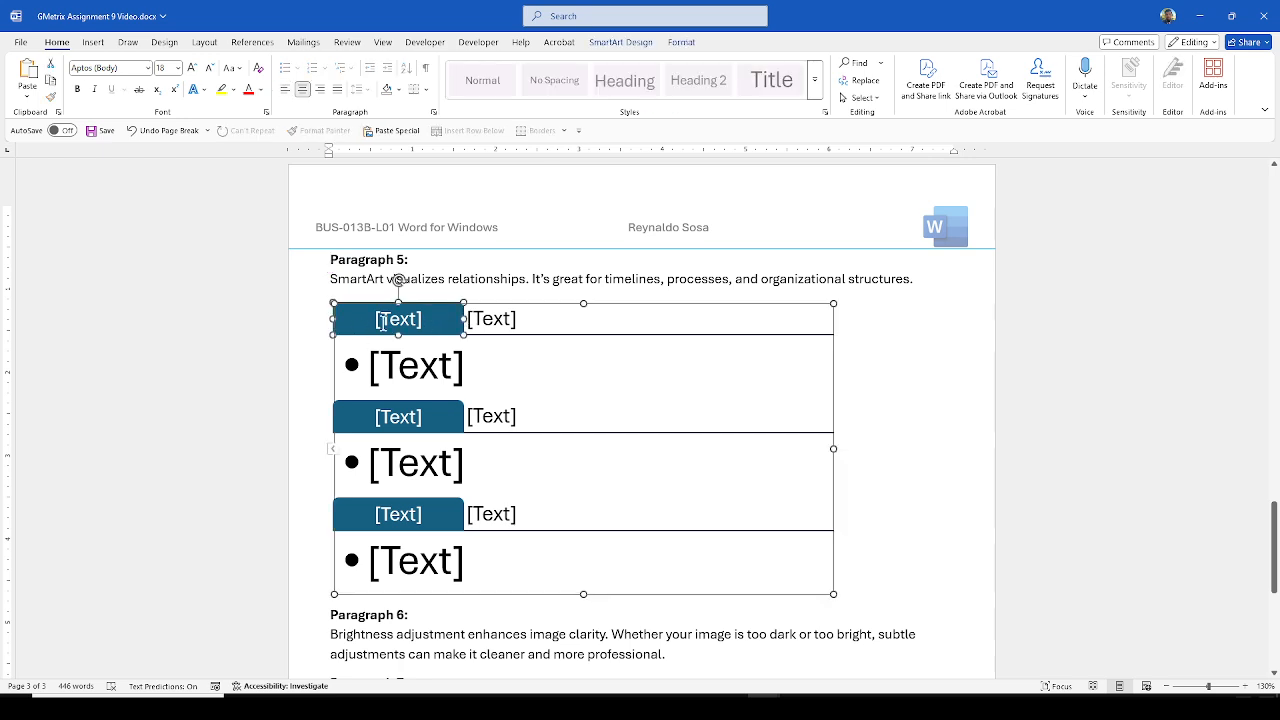
click(357, 323)
click(502, 323)
click(420, 375)
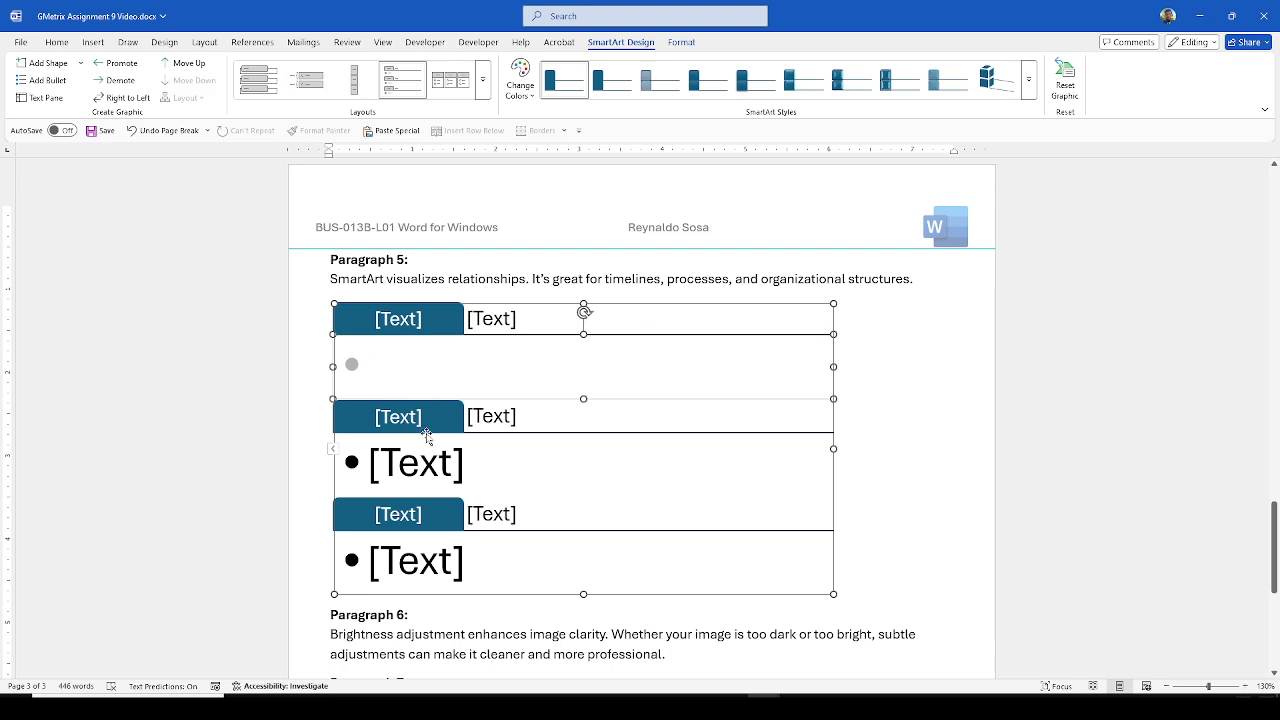
click(400, 398)
click(392, 463)
click(390, 545)
click(510, 520)
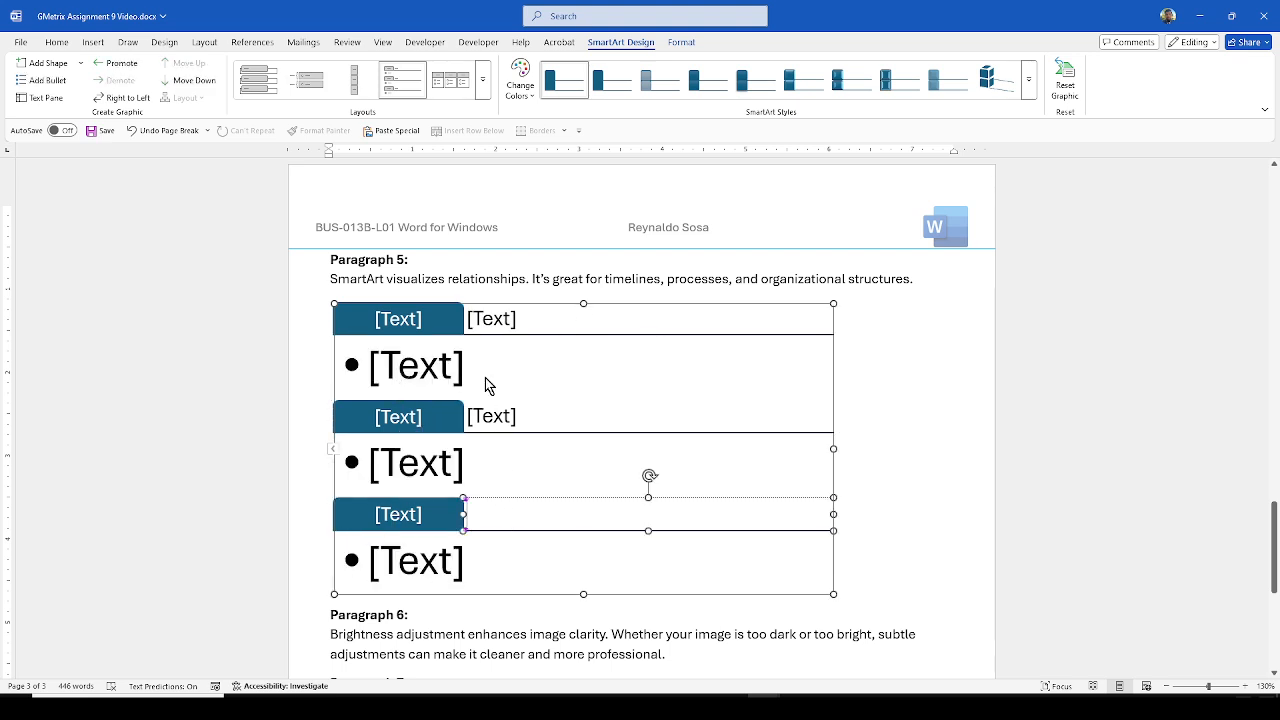
click(398, 318)
scroll(470, 418, down, 3)
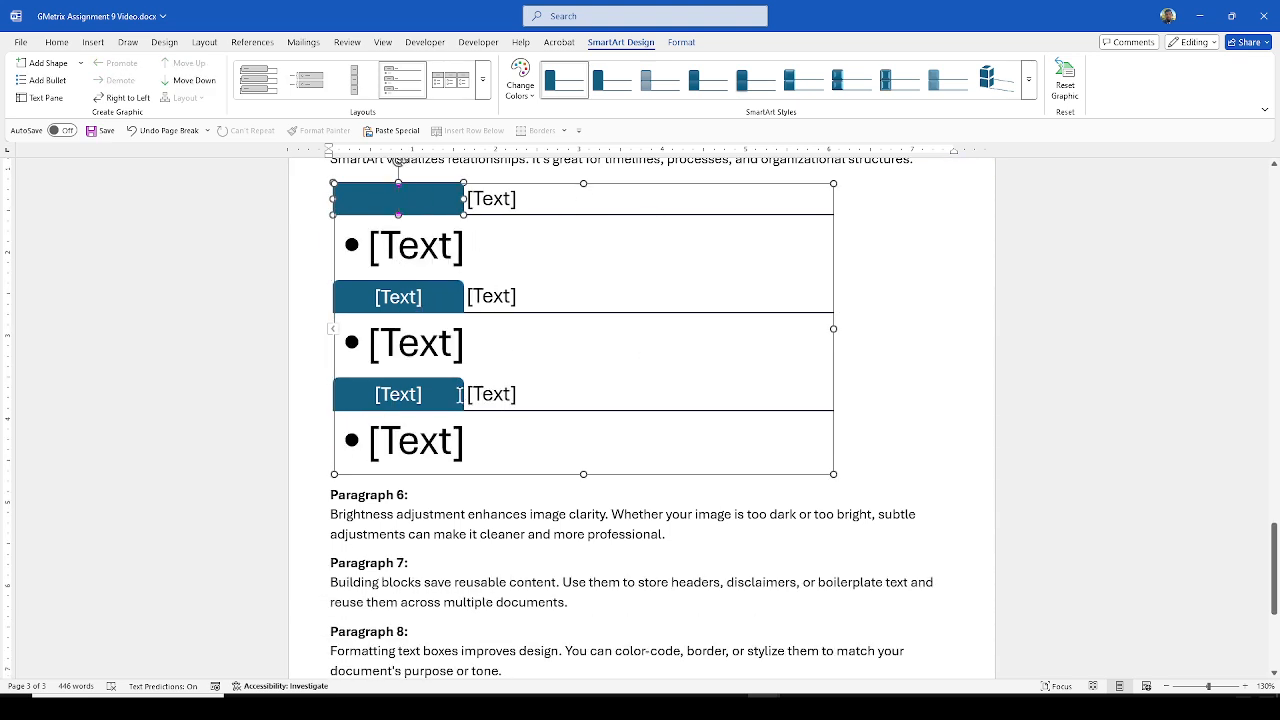
Step: Add a blank line below the body text of Paragraph 6
scroll(560, 301, up, 2)
click(480, 308)
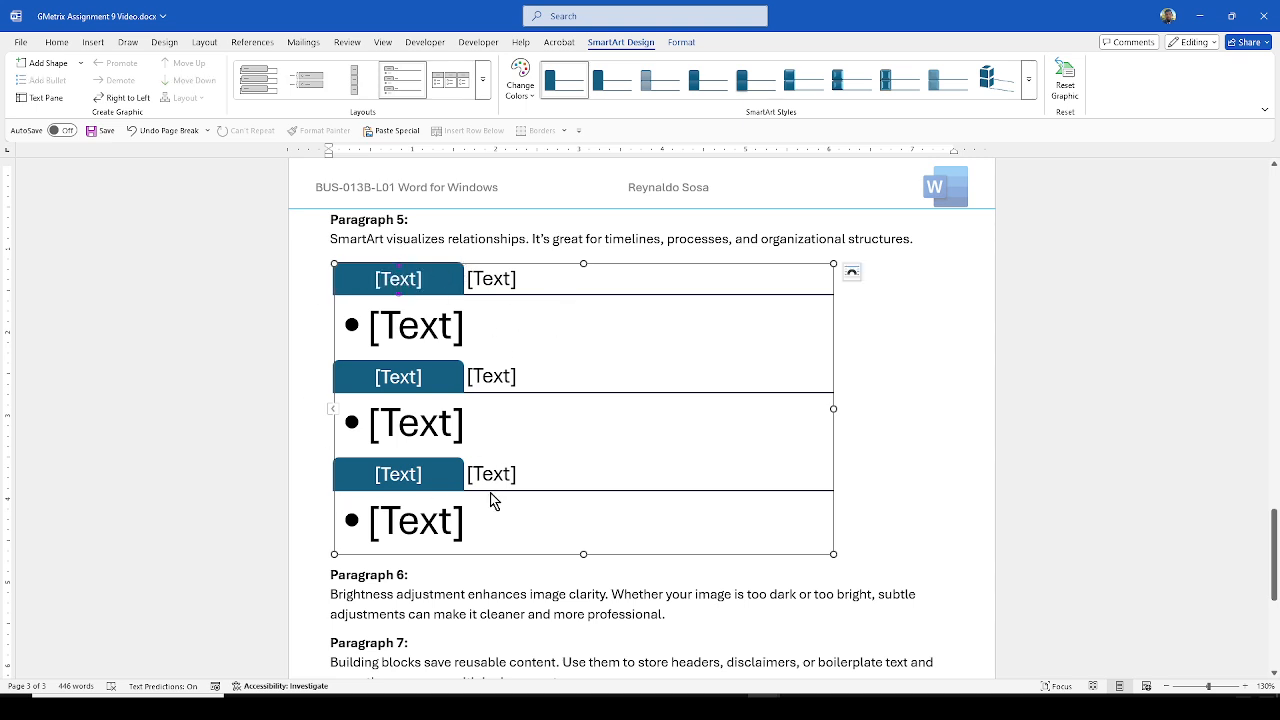
scroll(466, 505, down, 4)
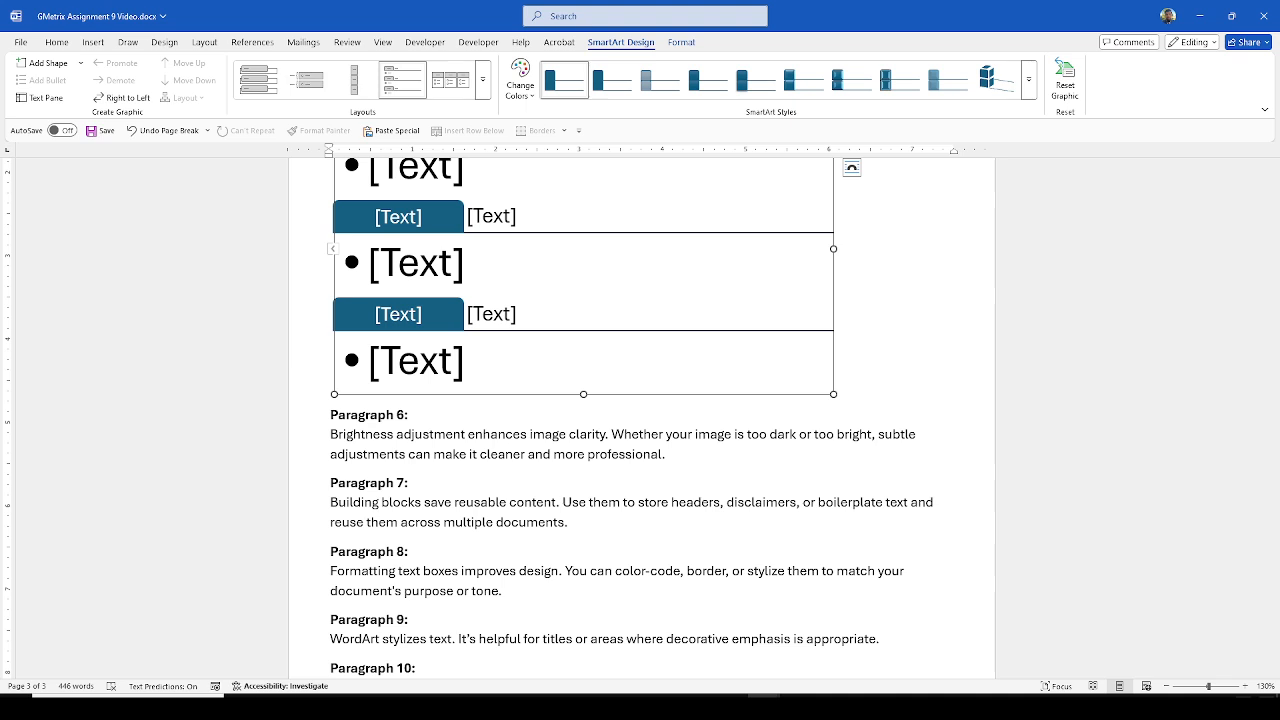
scroll(574, 406, down, 1)
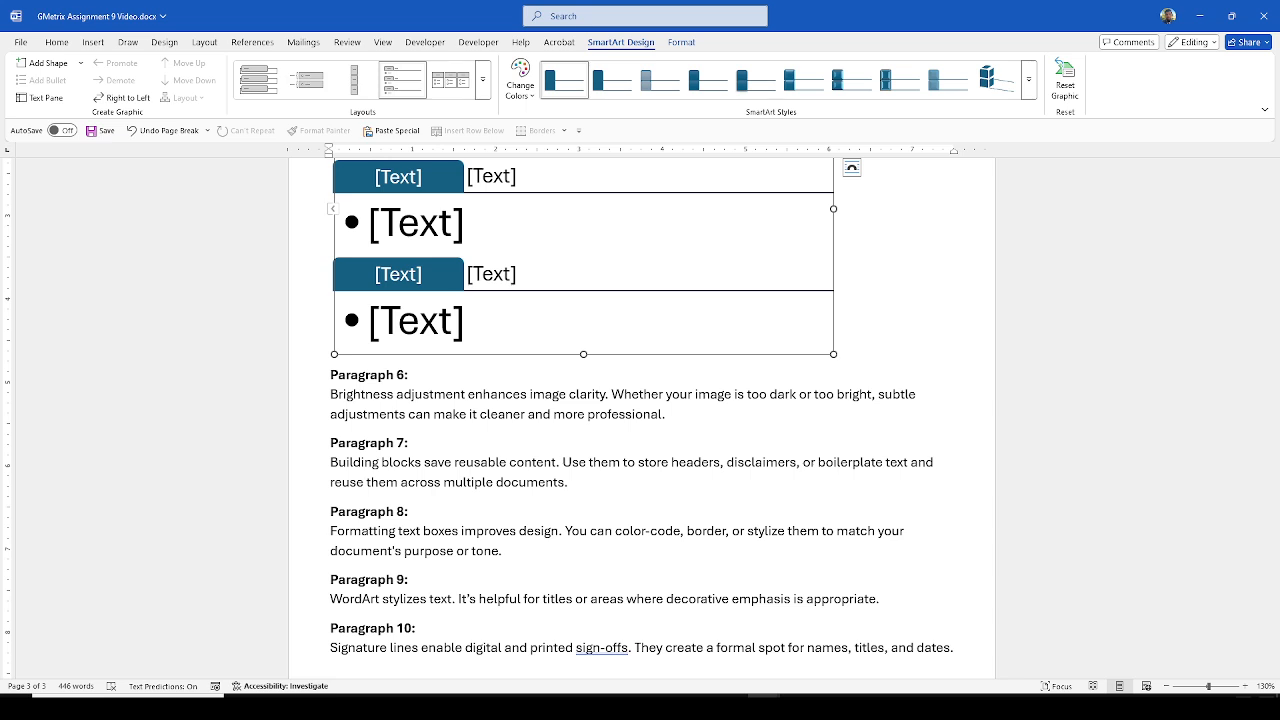
scroll(481, 359, up, 2)
scroll(245, 404, down, 1)
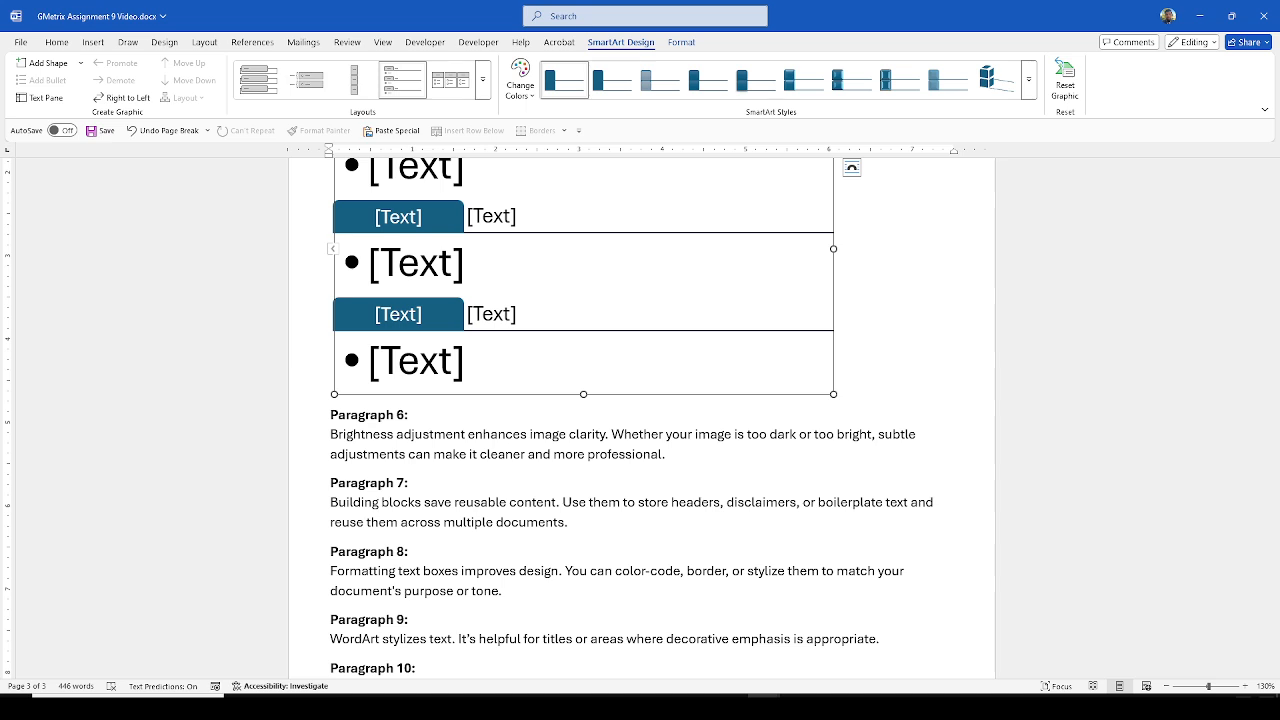
click(692, 455)
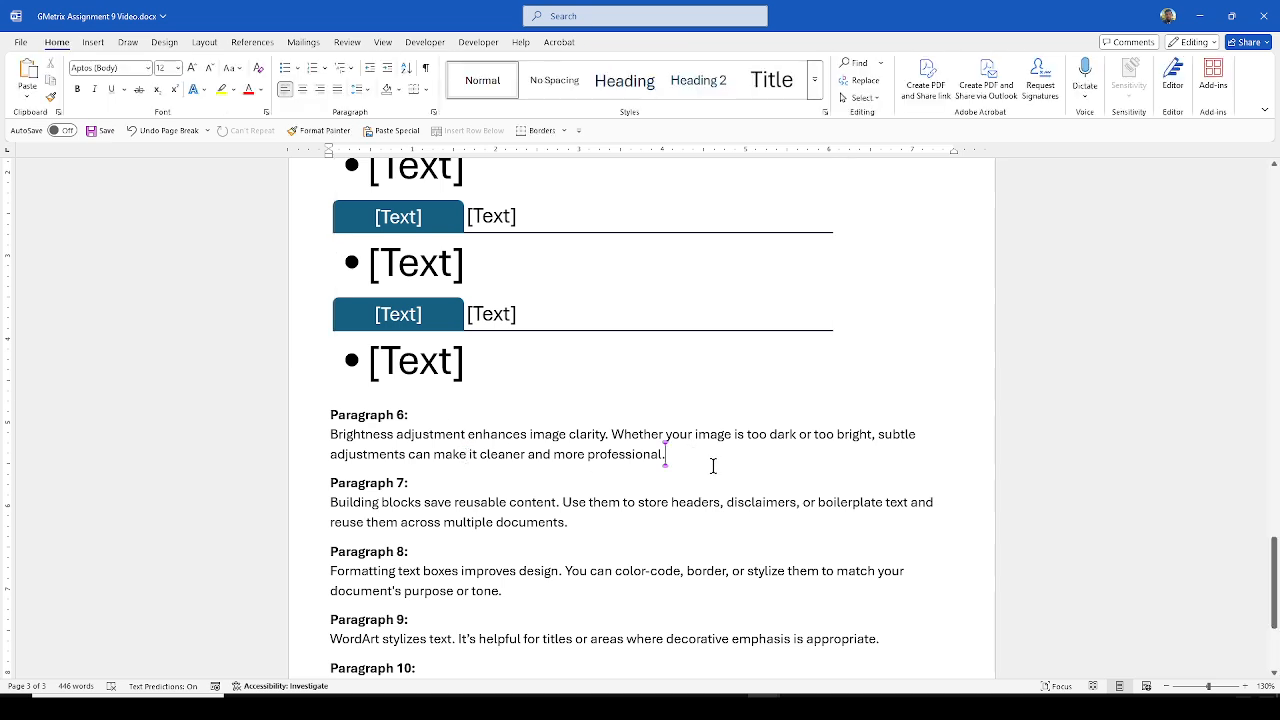
key(Return)
Step: Copy the fire picture from Paragraph 1 and paste it on the blank line below Paragraph 6
scroll(566, 477, up, 10)
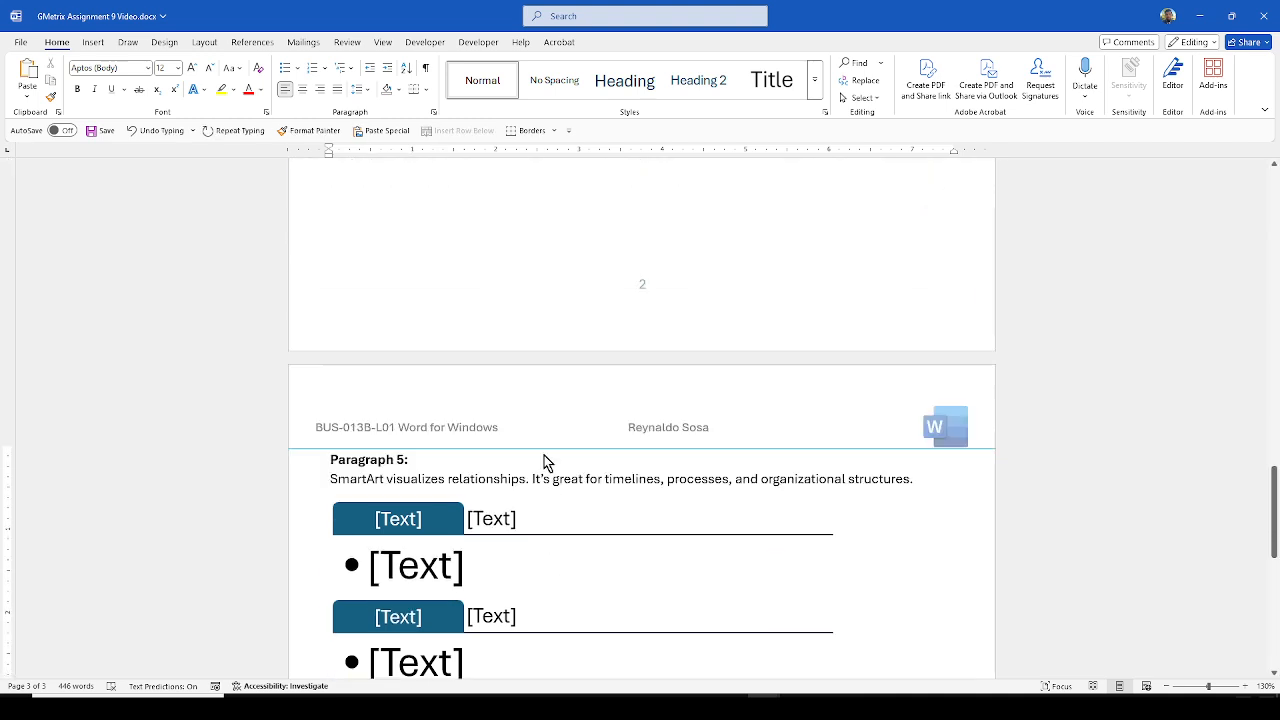
scroll(540, 455, up, 8)
click(379, 268)
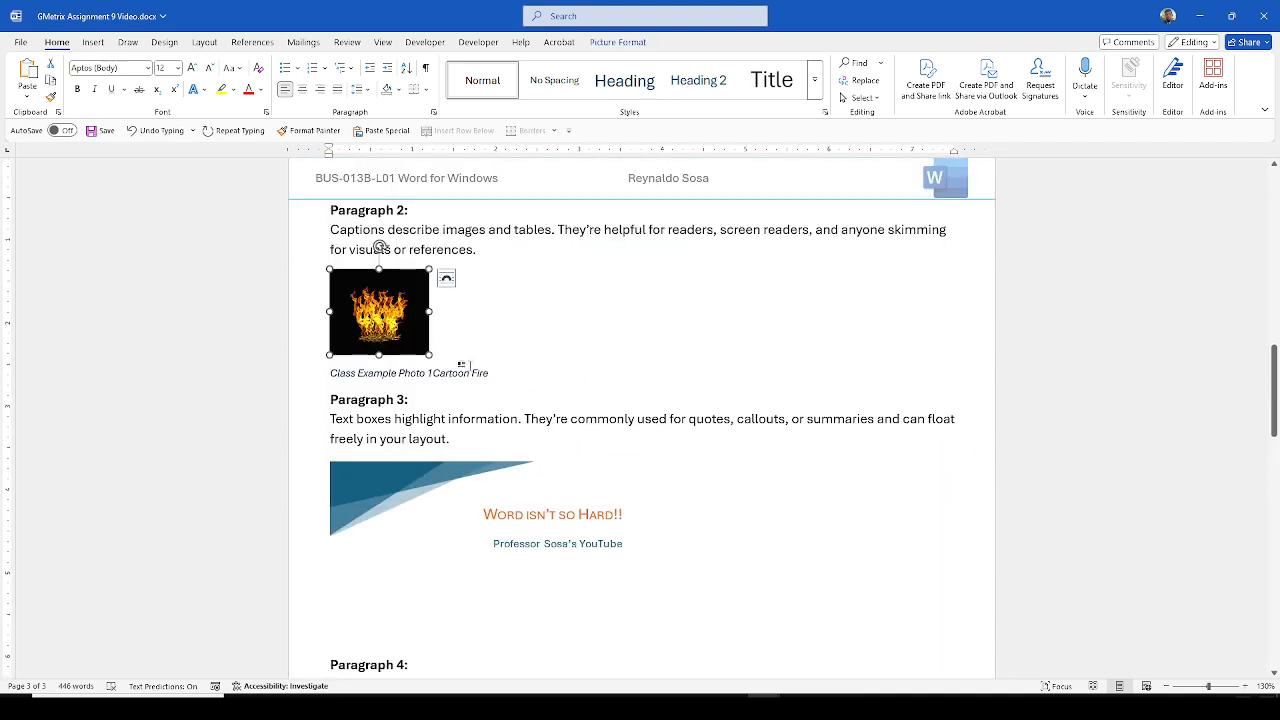
scroll(447, 347, up, 4)
scroll(447, 347, up, 2)
click(420, 286)
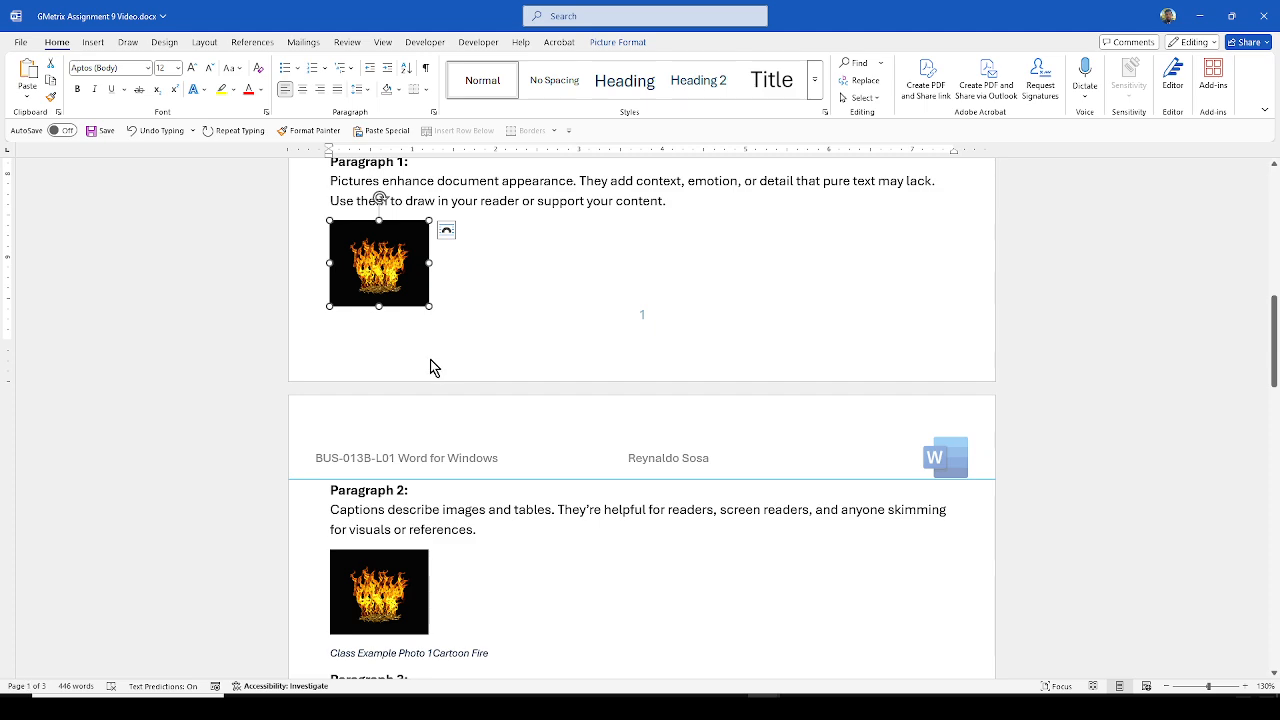
key(ctrl+c)
scroll(431, 360, down, 20)
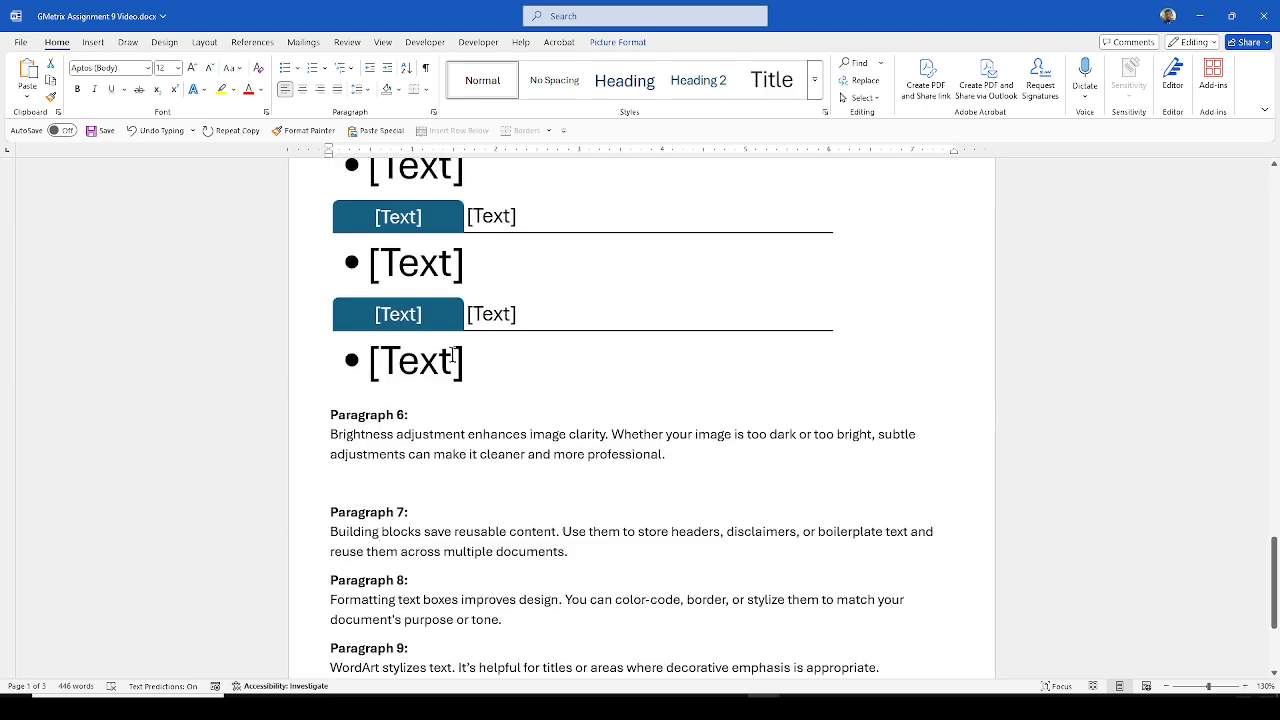
scroll(447, 357, down, 3)
click(447, 340)
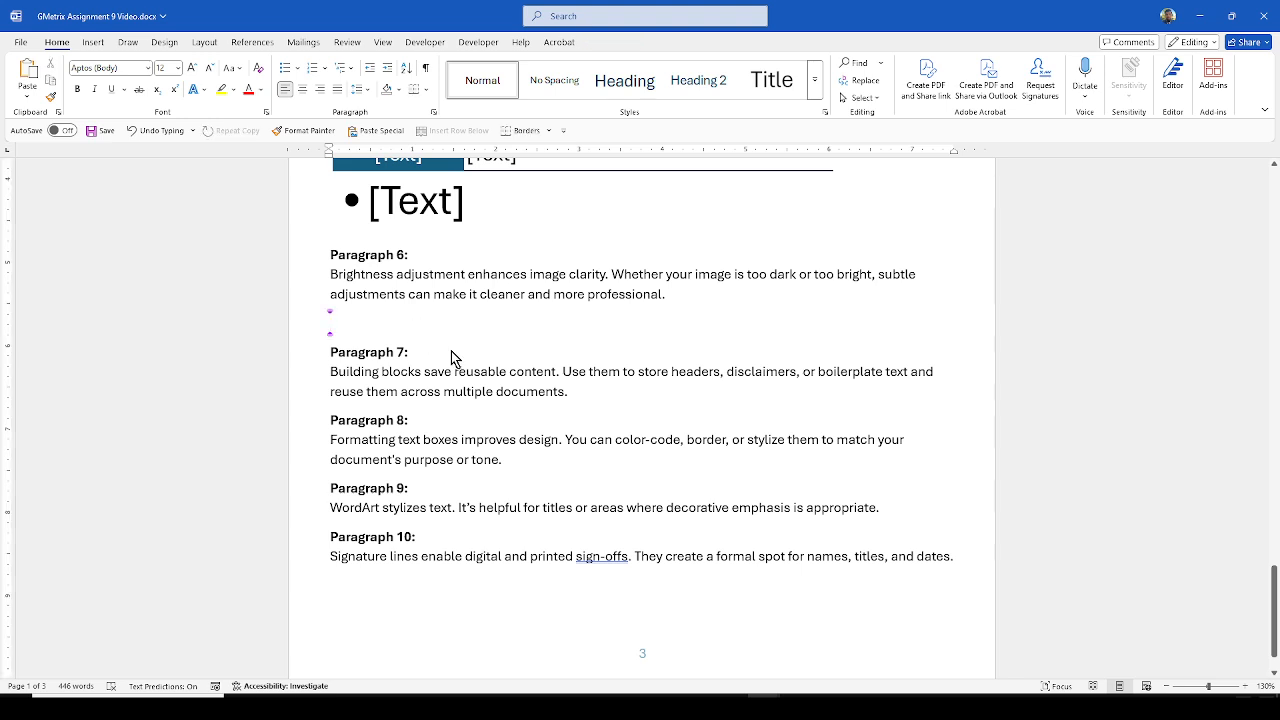
key(ctrl+v)
Step: Set the width of the fire picture below Paragraph 6 to 3 inches
click(388, 370)
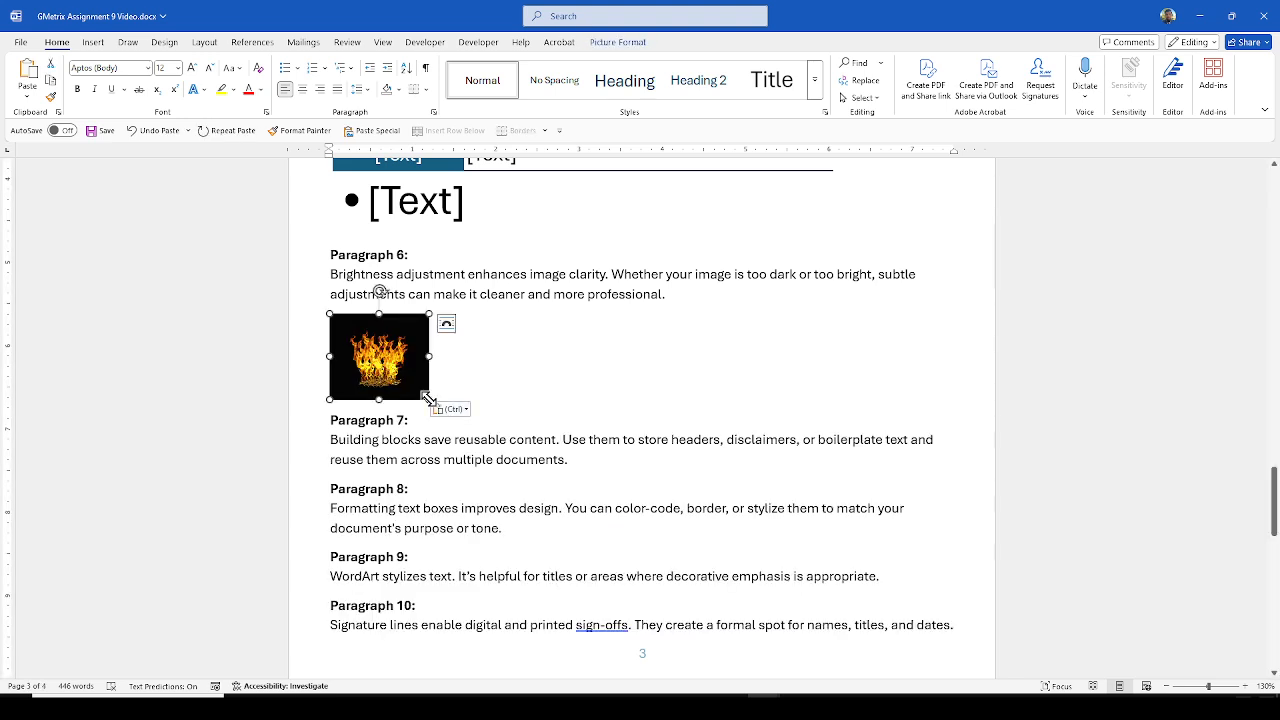
click(618, 42)
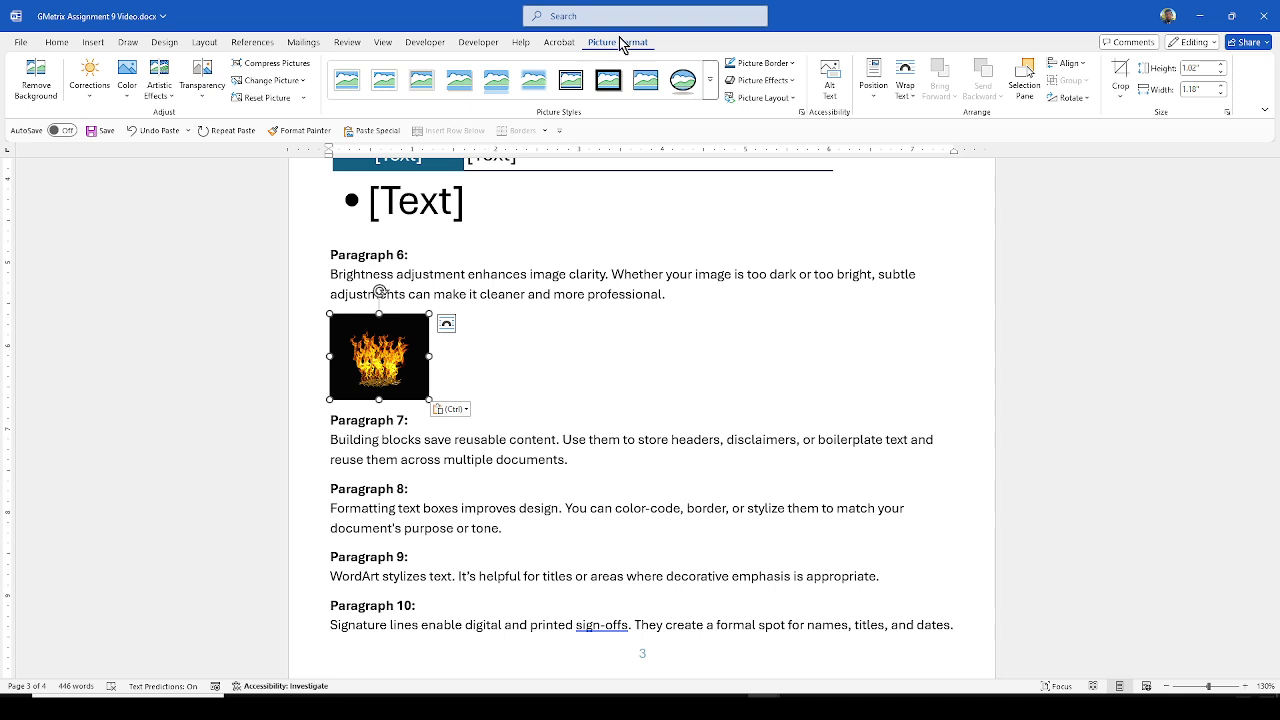
click(1209, 90)
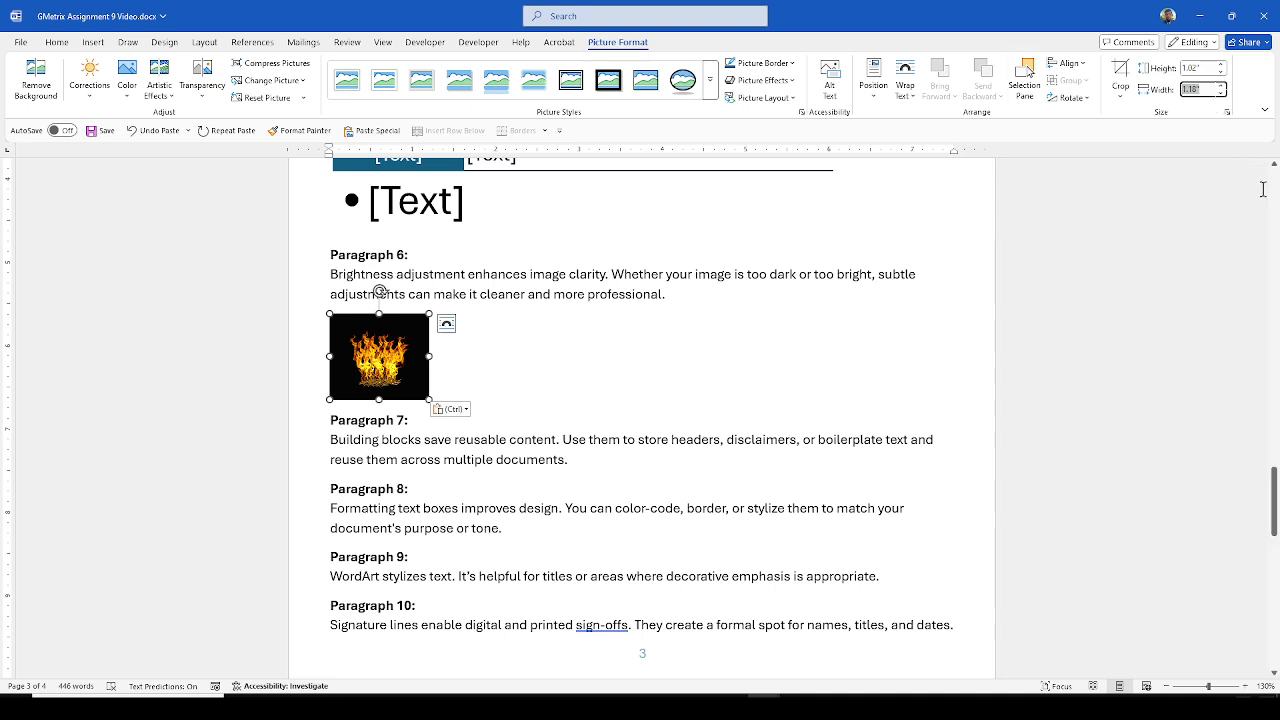
text(3)
key(Return)
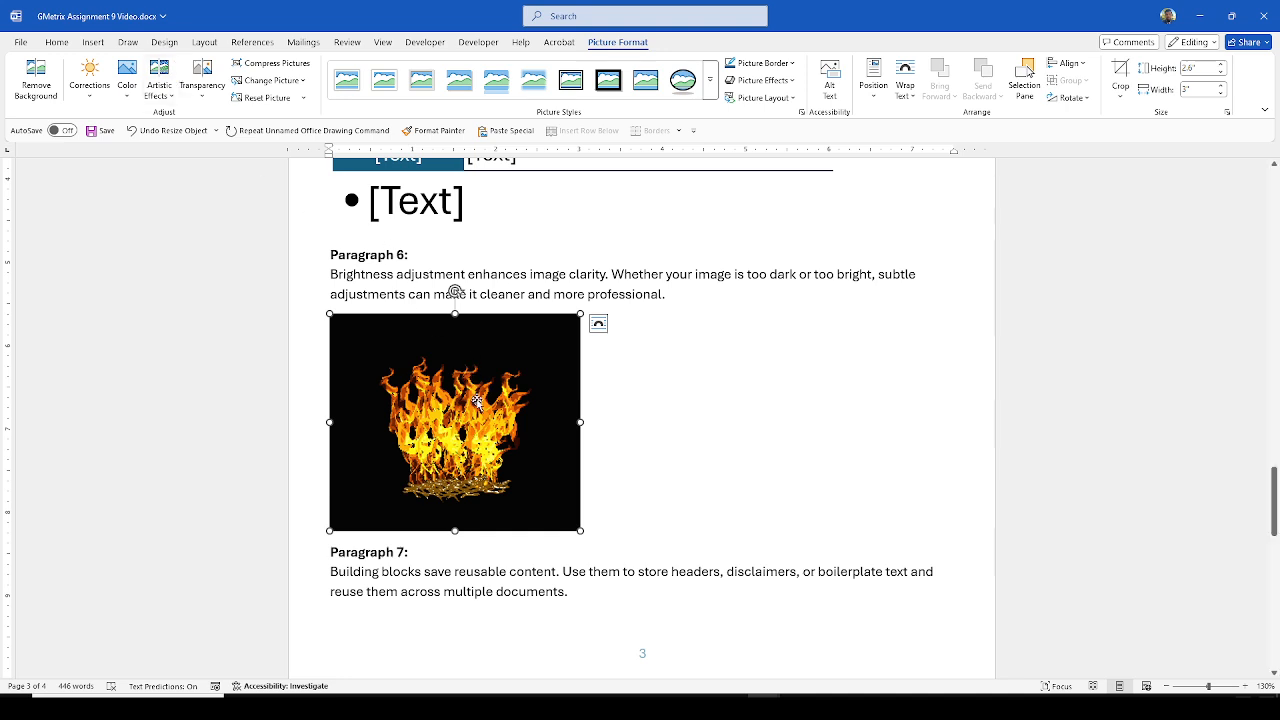
Step: Apply the +40% brightness correction with normal (0%) contrast to the fire picture below Paragraph 6
double_click(634, 44)
double_click(634, 44)
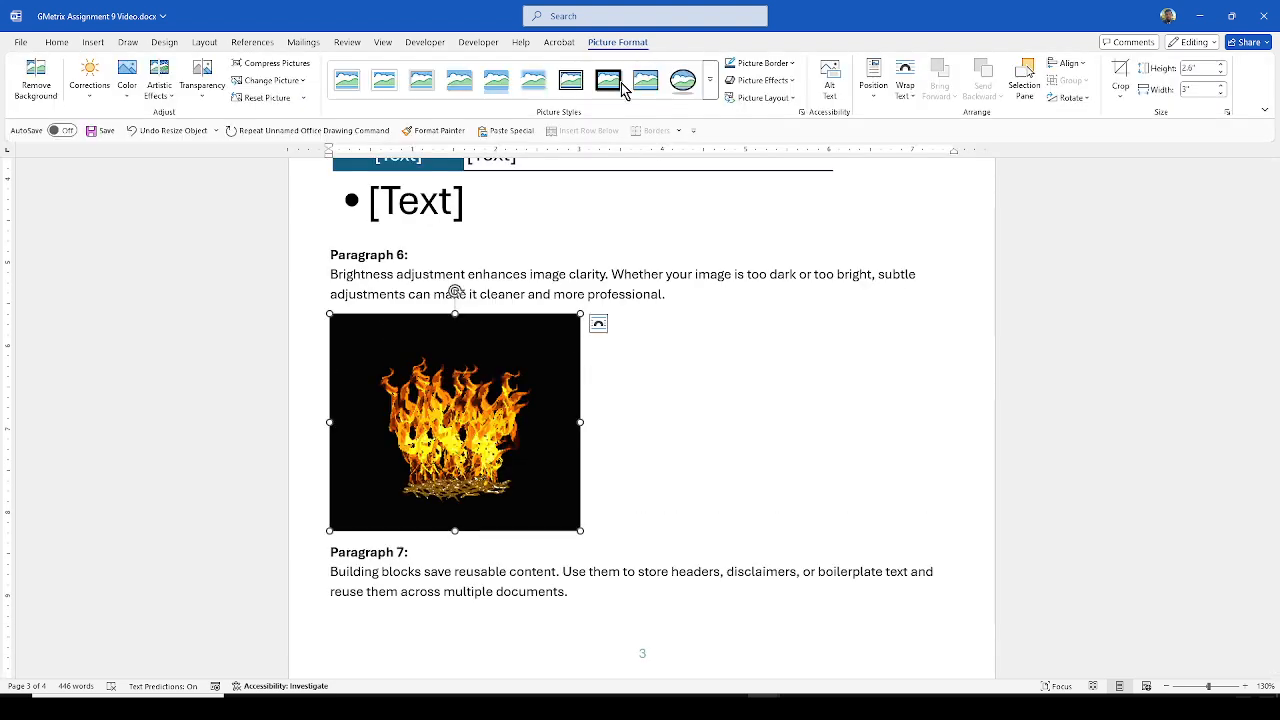
click(544, 296)
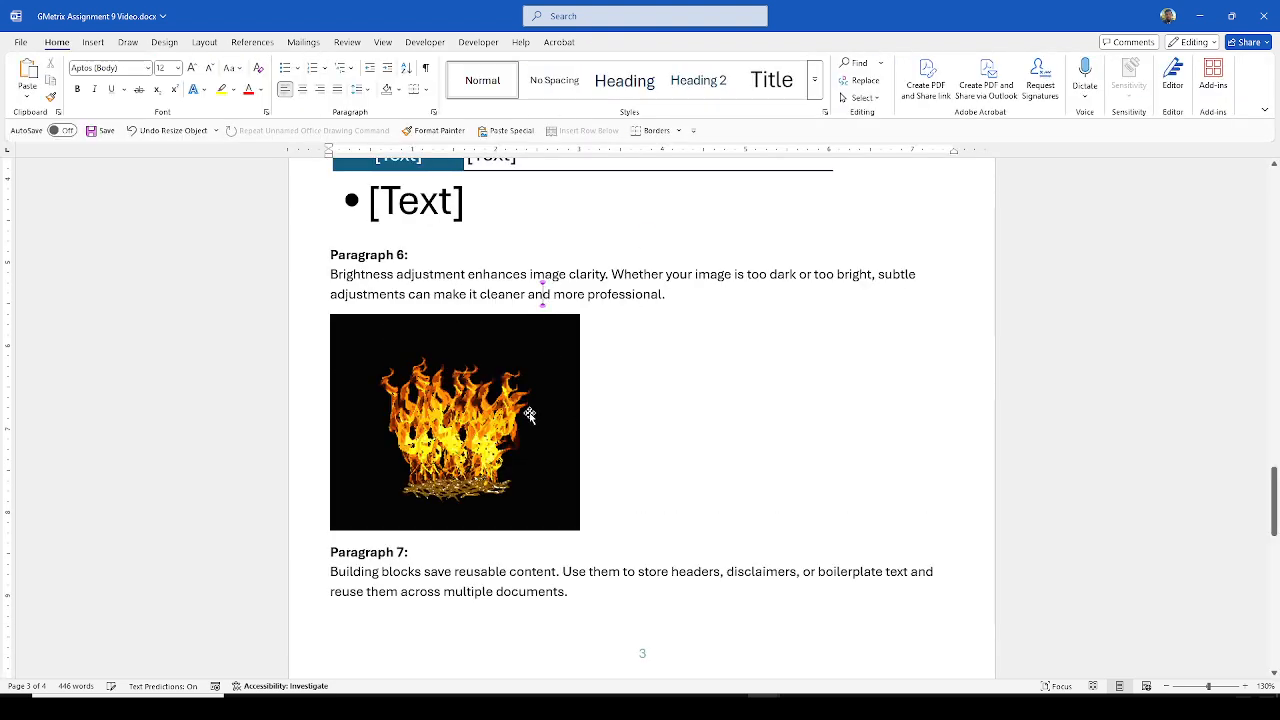
click(597, 293)
click(555, 402)
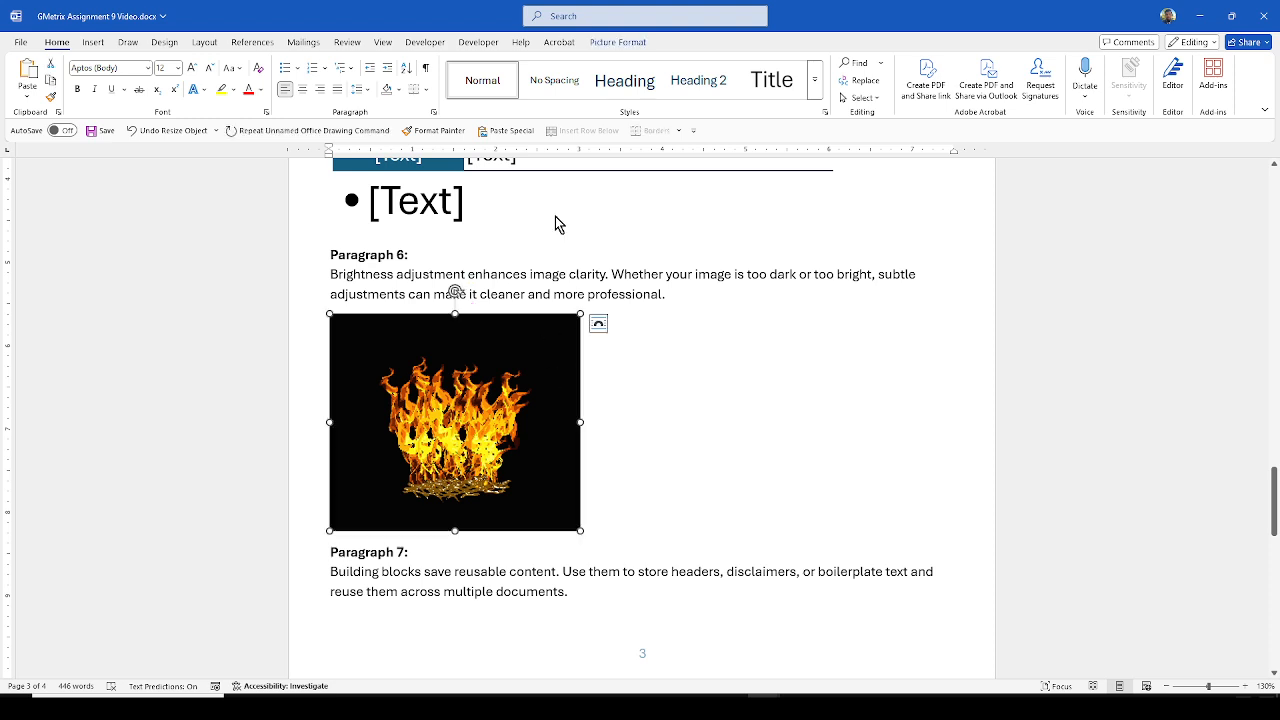
click(624, 44)
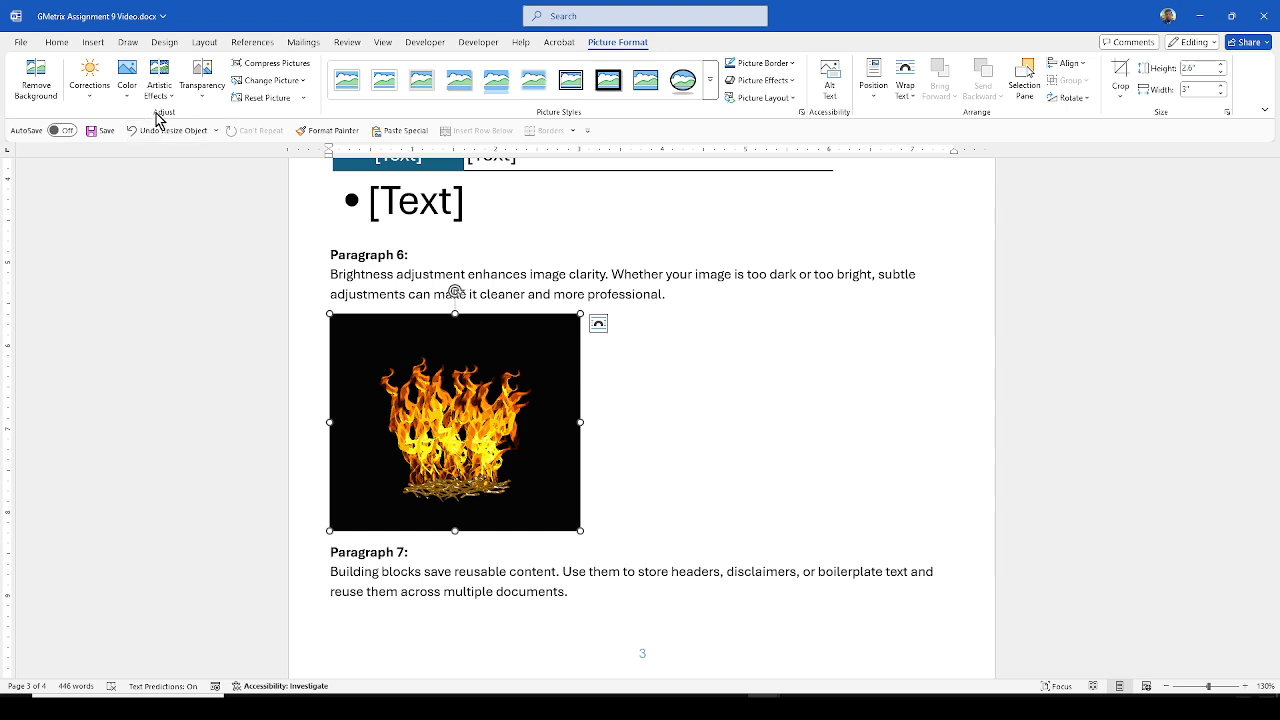
click(89, 98)
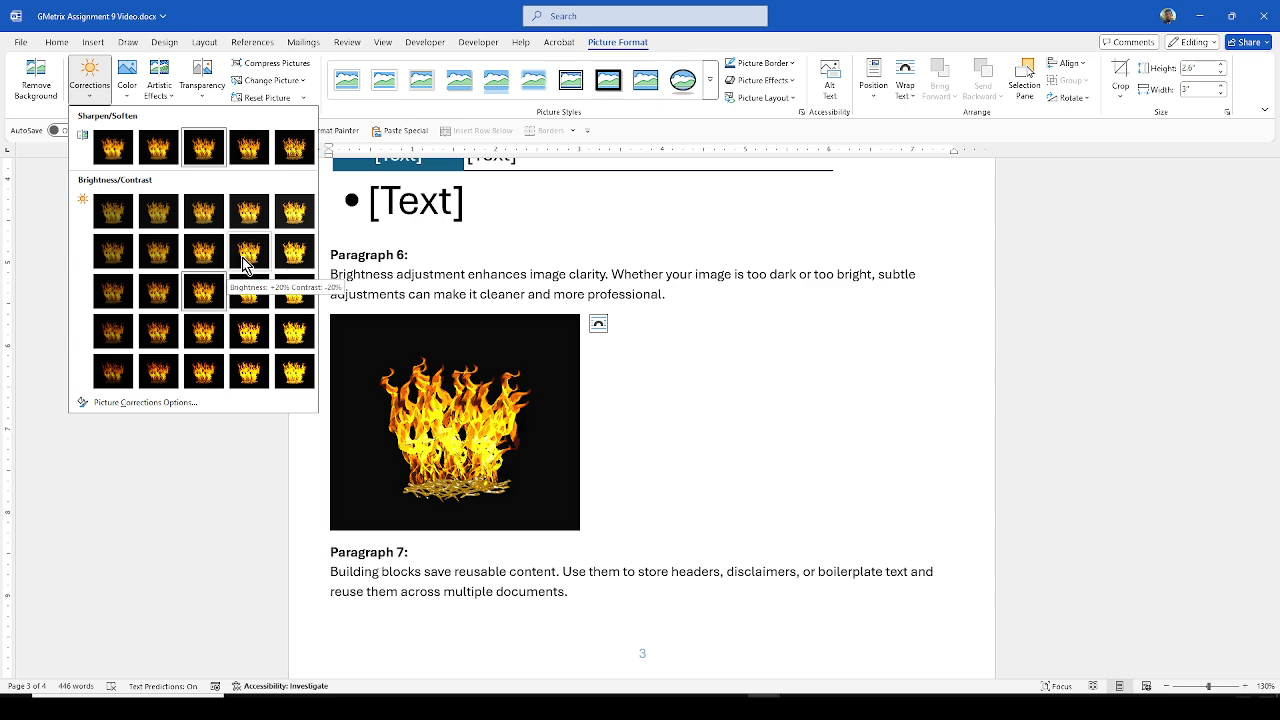
click(294, 300)
click(660, 457)
scroll(513, 457, up, 1)
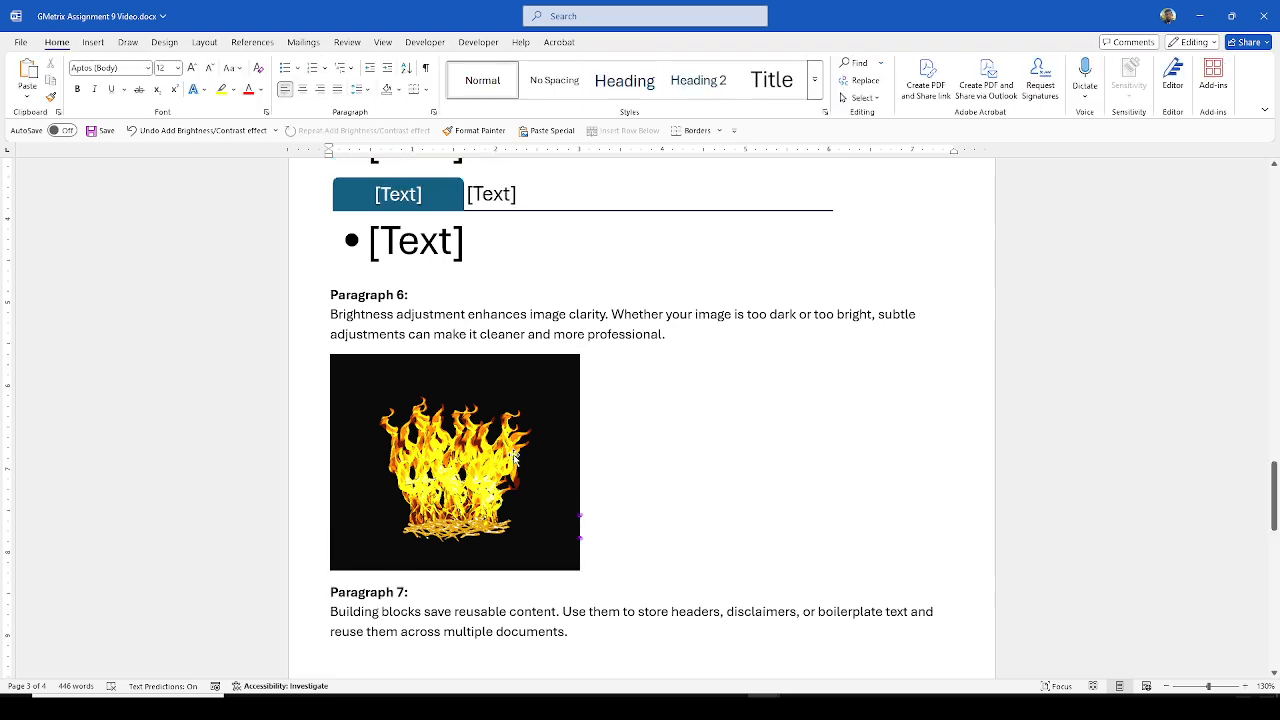
Step: Paste the original fire picture beside the brightened one and enlarge it to the same size for comparison
scroll(513, 457, up, 15)
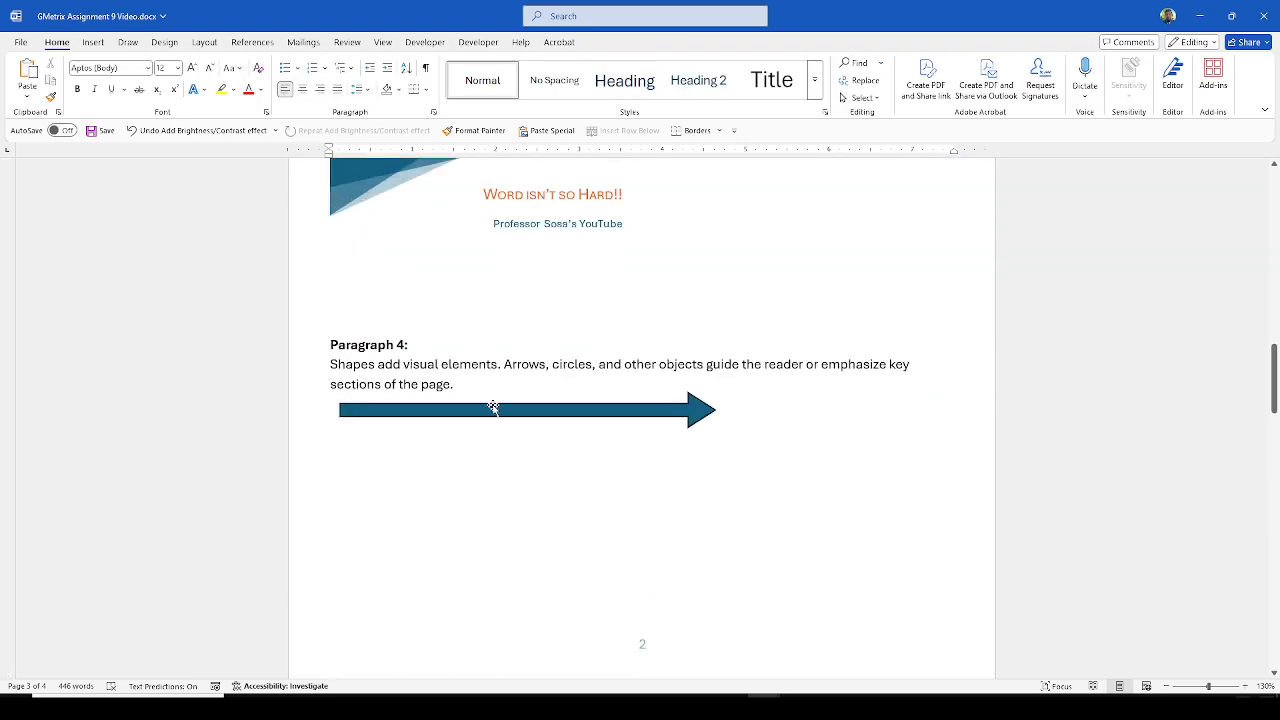
scroll(540, 540, down, 14)
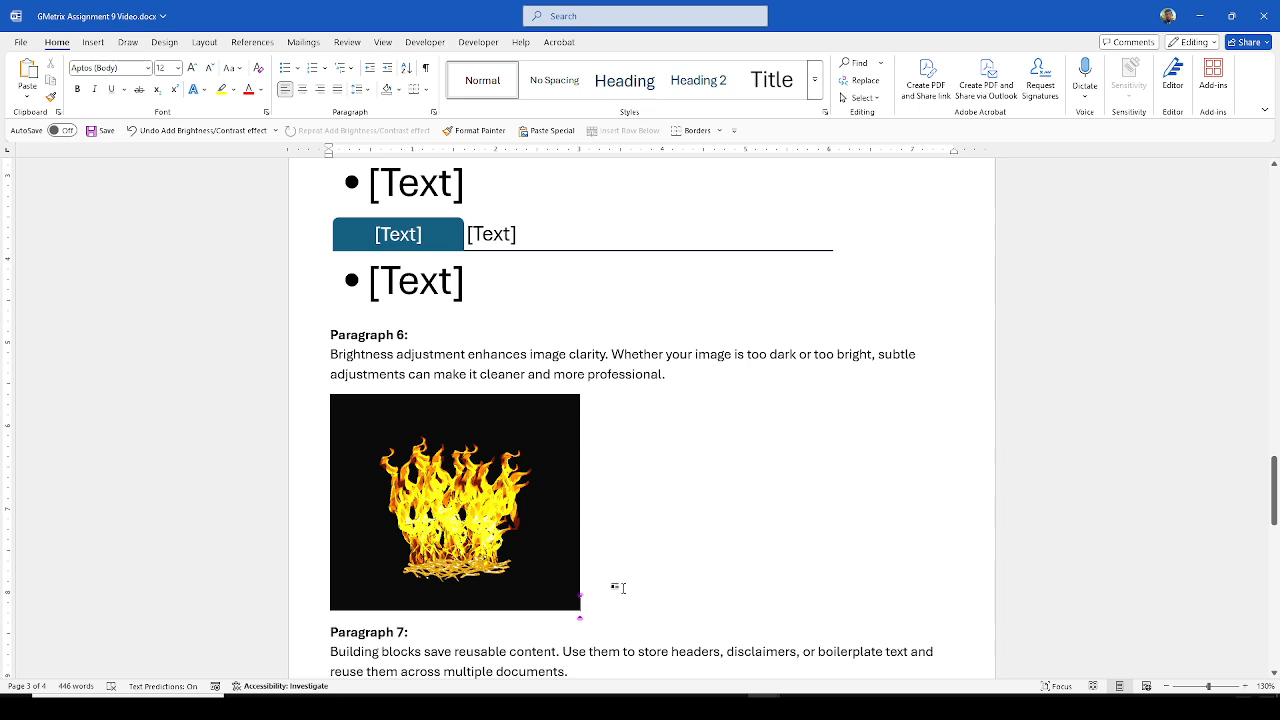
key(ctrl+v)
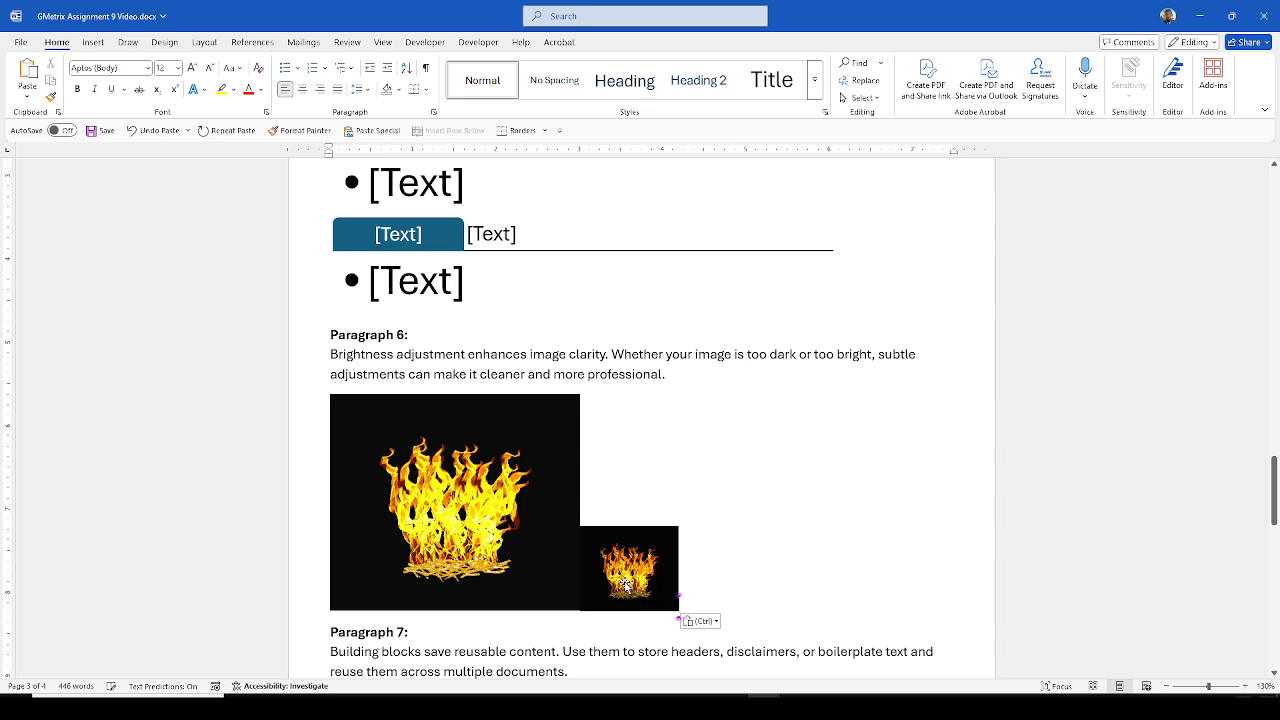
click(665, 540)
drag(679, 526, 760, 398)
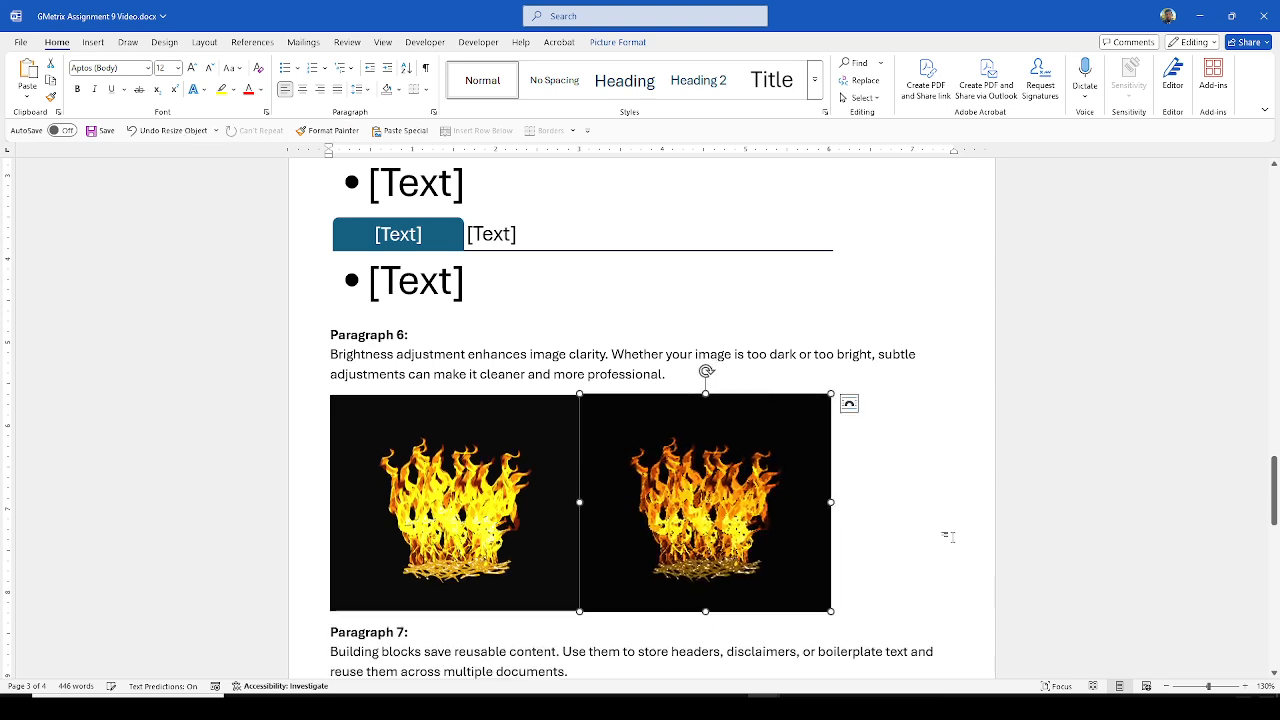
click(836, 605)
click(665, 540)
Step: Insert a page break before the Paragraph 7 heading
scroll(543, 582, down, 5)
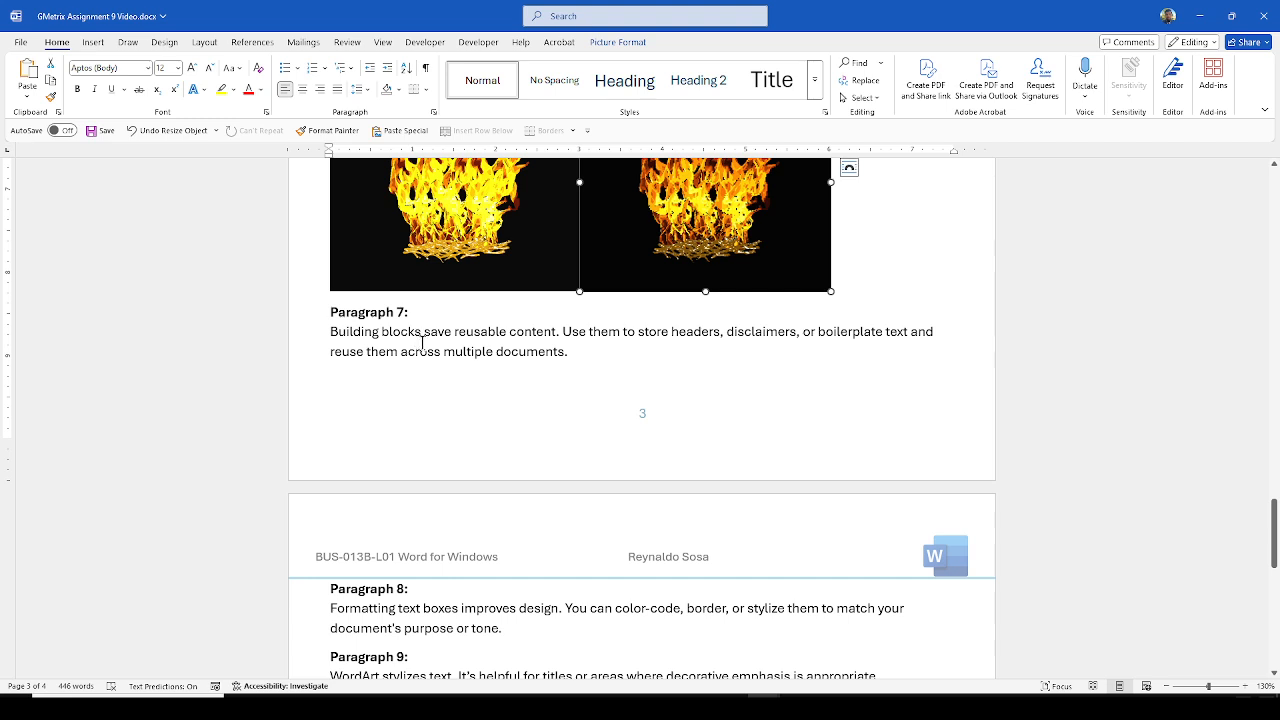
click(540, 357)
drag(330, 333, 586, 359)
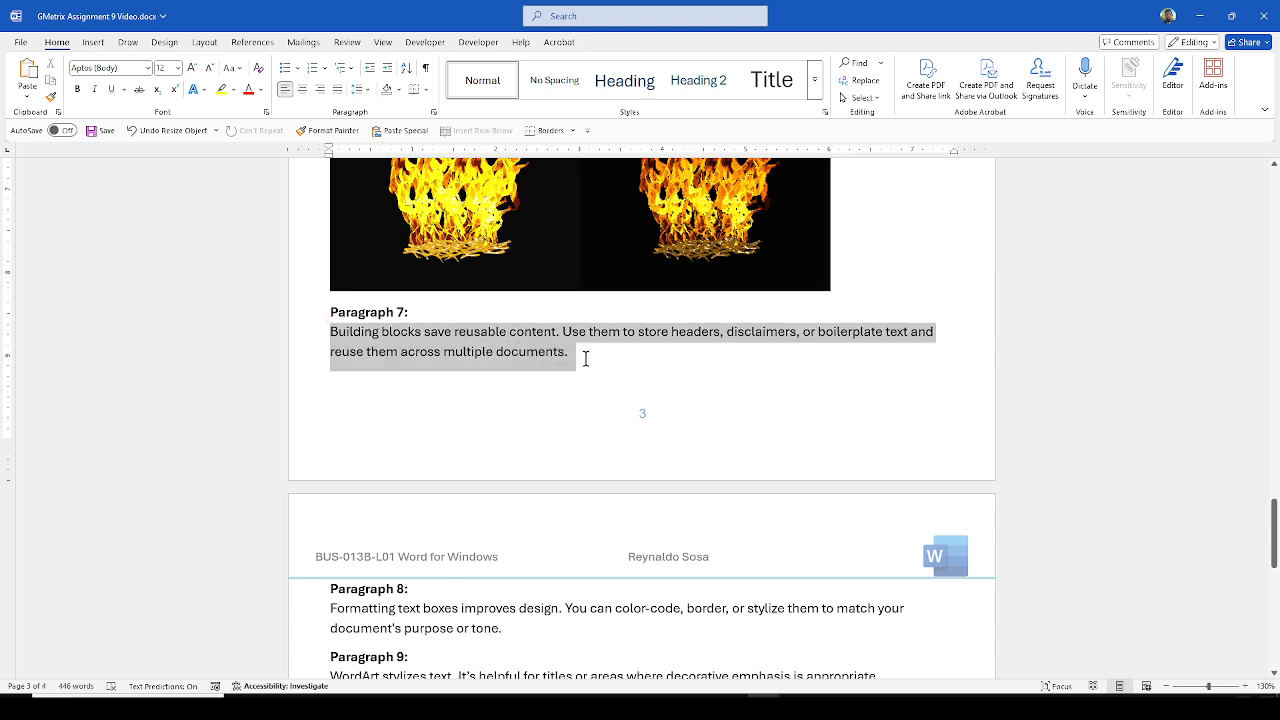
click(331, 312)
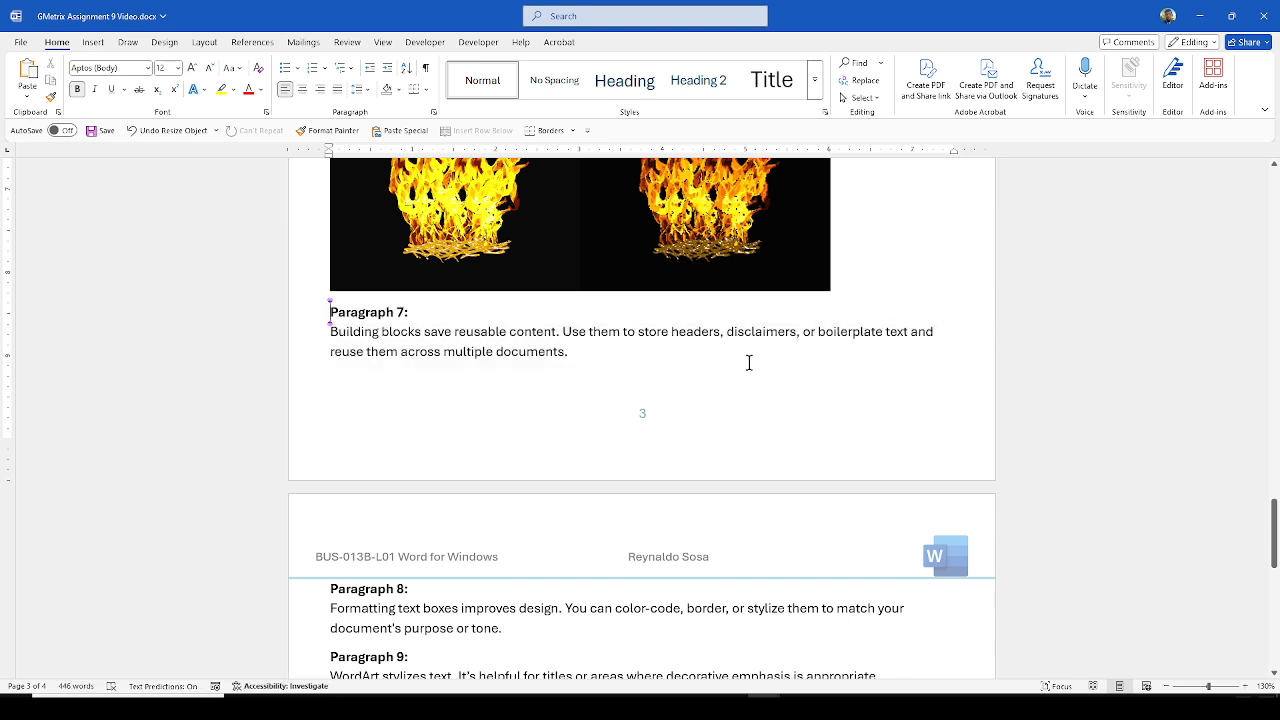
key(ctrl+Return)
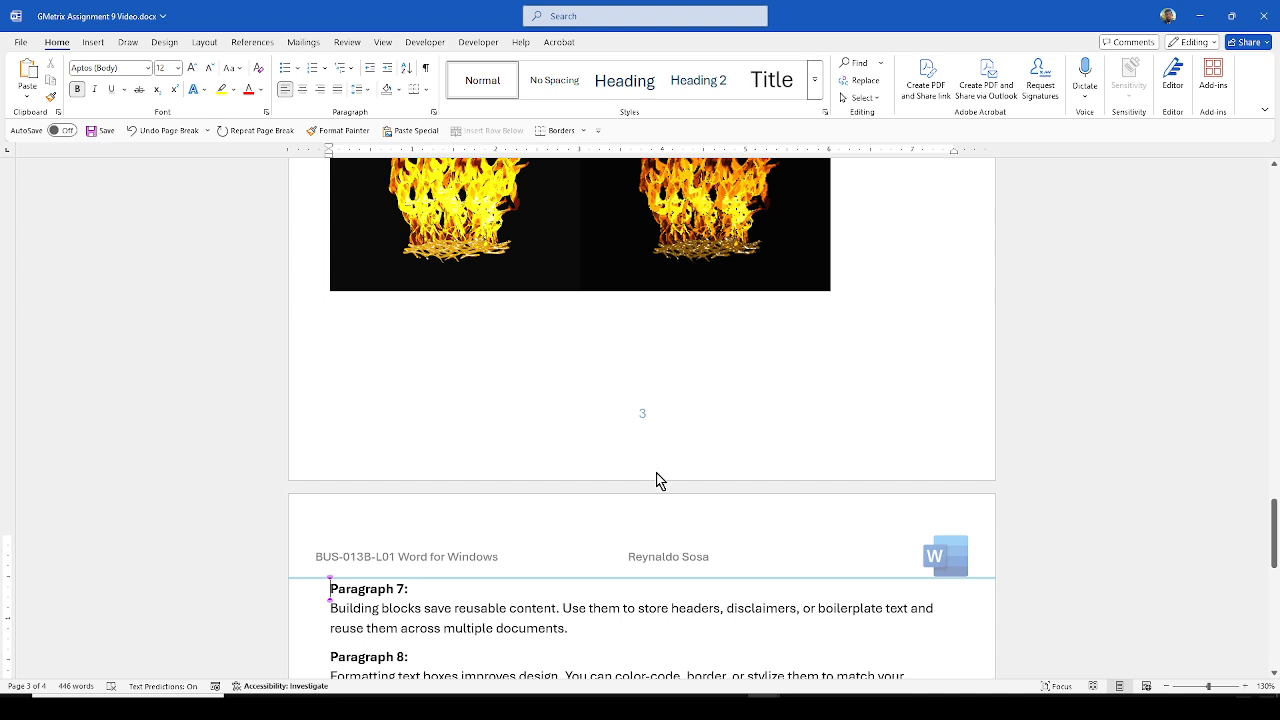
Step: Move the unbrightened fire picture from below Paragraph 6 to a new line below the Paragraph 7 text
scroll(657, 481, down, 3)
click(581, 398)
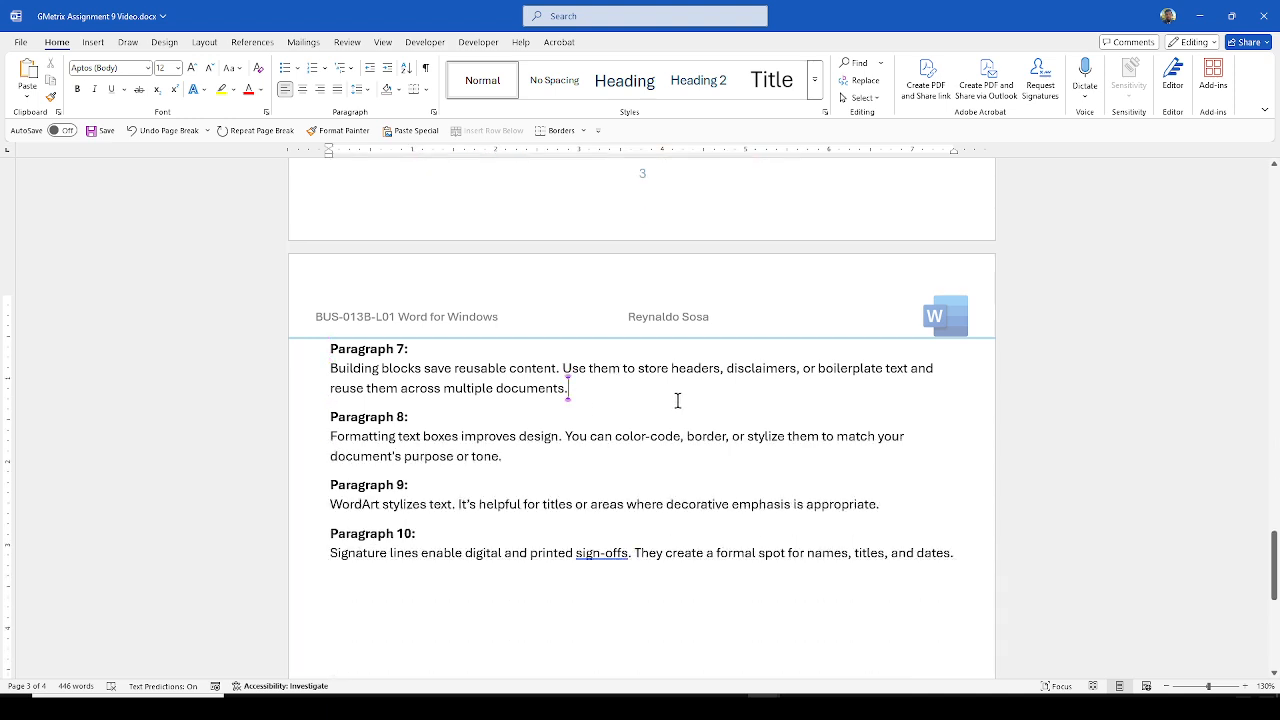
key(Return)
scroll(665, 290, up, 4)
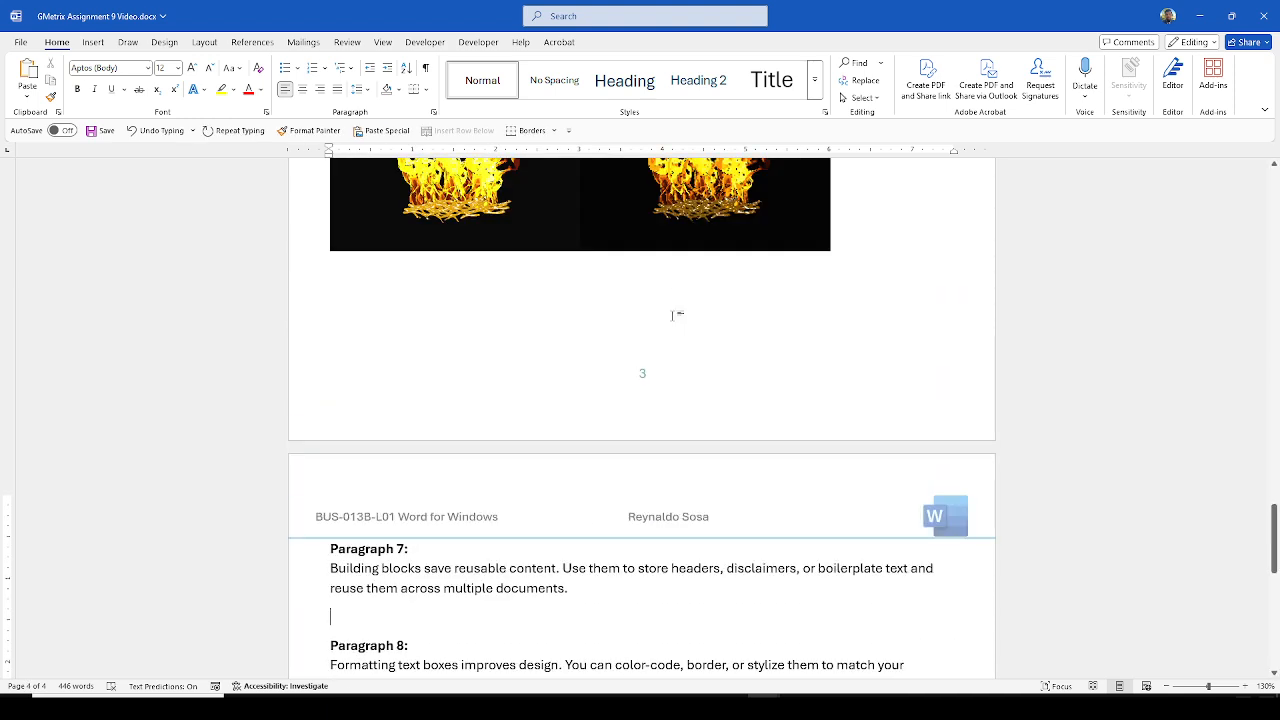
click(639, 344)
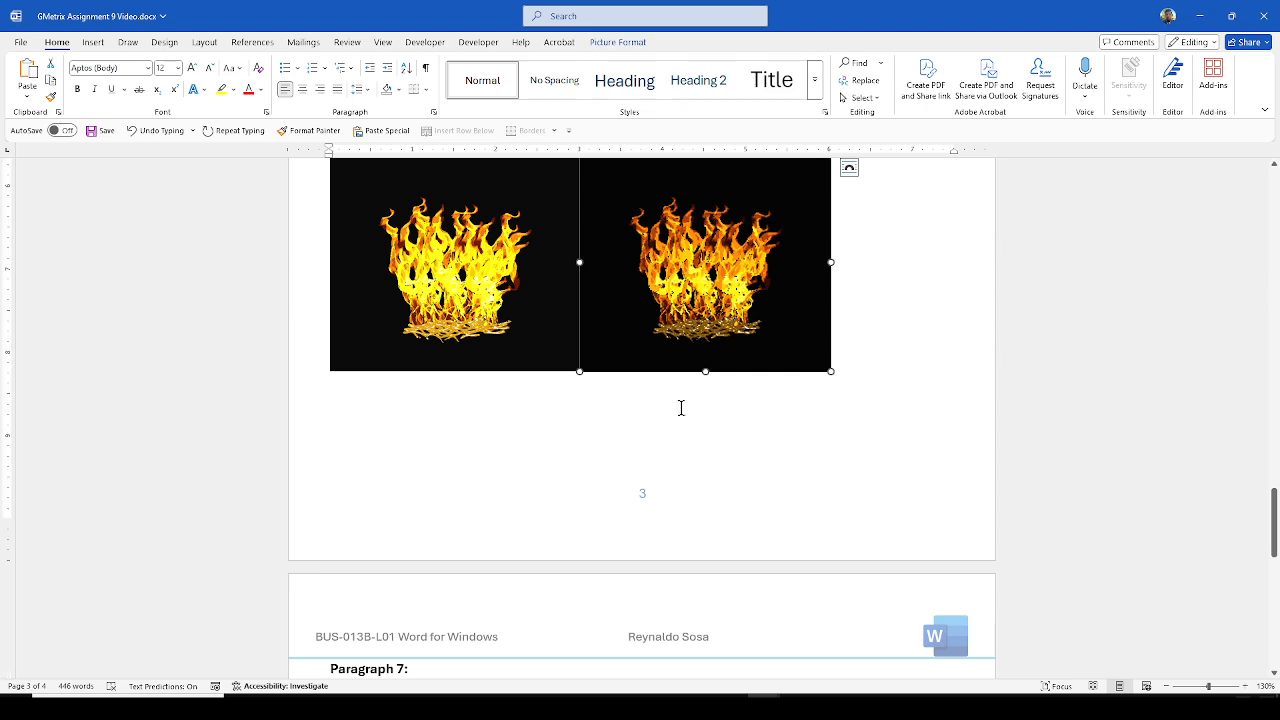
key(ctrl+x)
scroll(681, 408, down, 4)
click(420, 410)
key(ctrl+v)
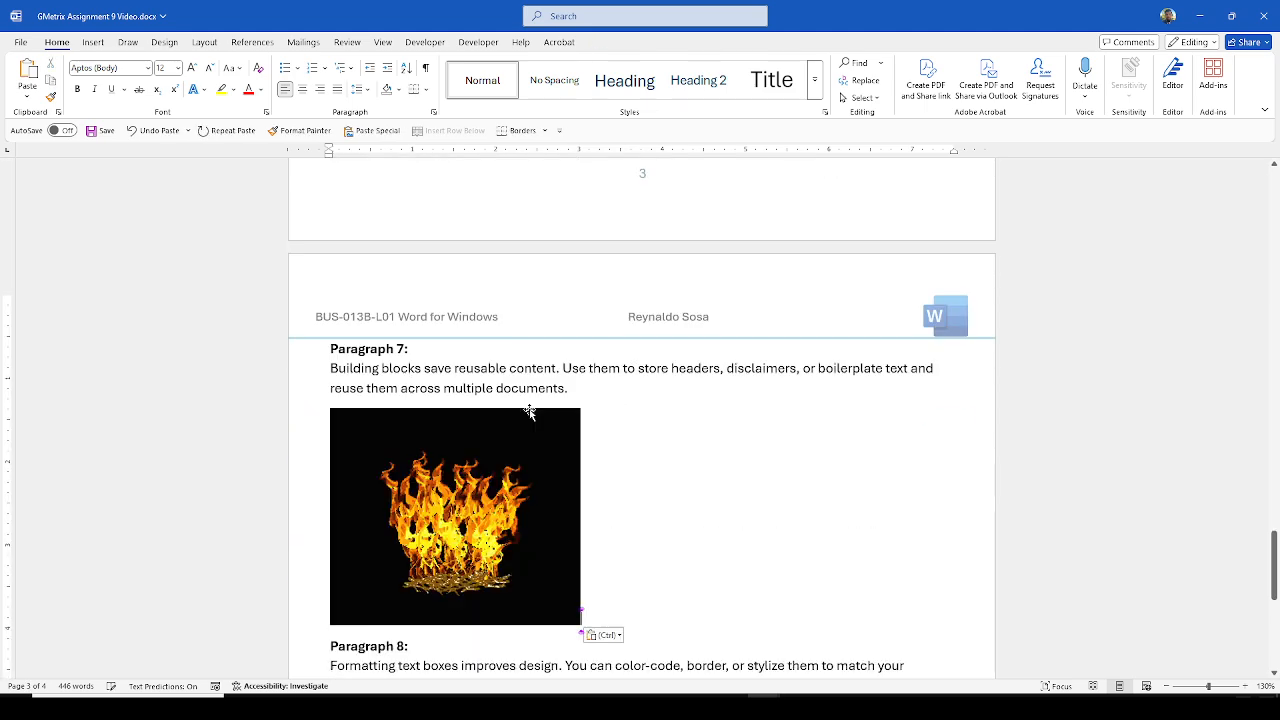
Step: Shrink the fire picture below Paragraph 7 proportionally to a small thumbnail
click(575, 618)
drag(580, 625, 454, 514)
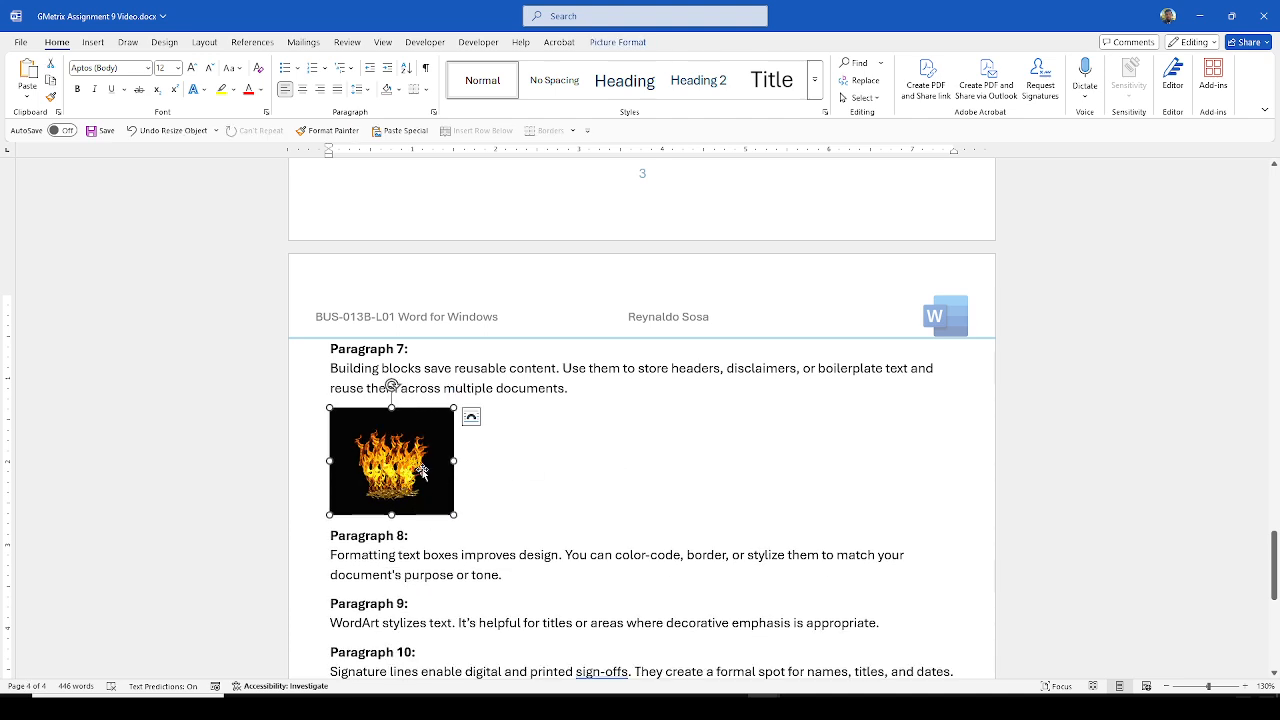
click(540, 480)
click(439, 485)
drag(452, 514, 386, 456)
click(420, 453)
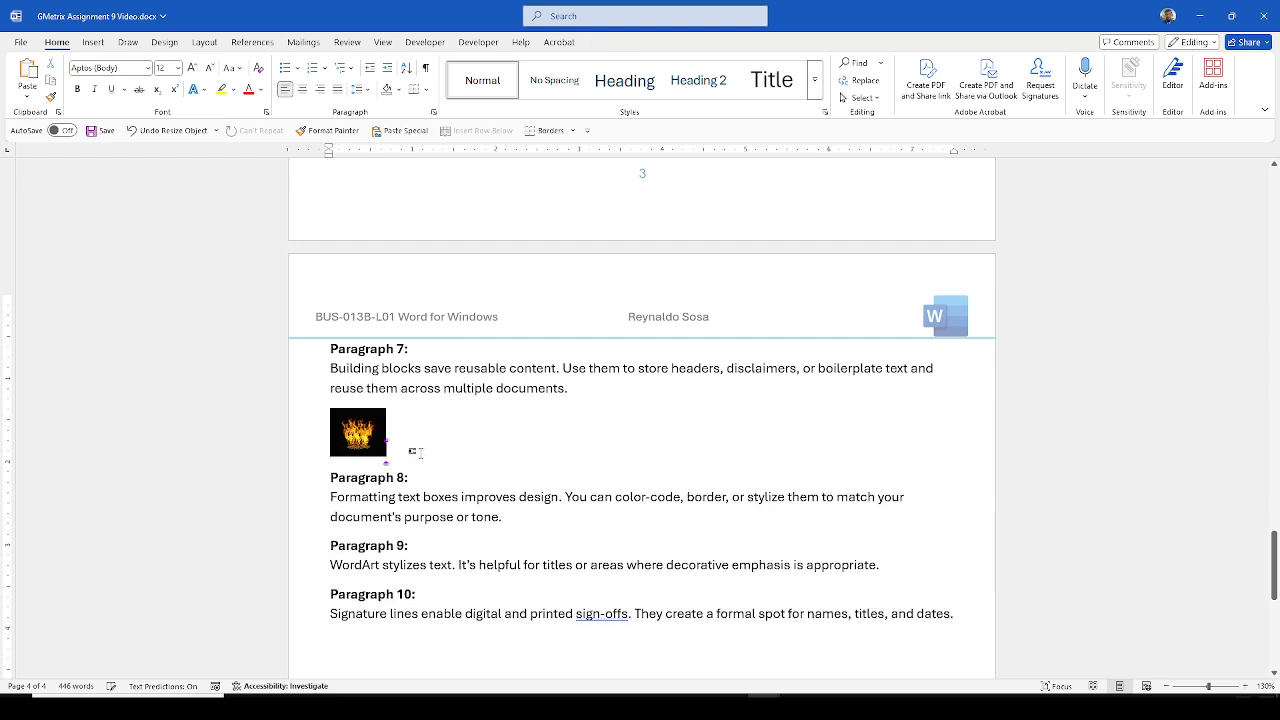
Step: Save the small fire picture below Paragraph 7 to the Quick Parts gallery as a building block named BBQ Logo
click(362, 455)
click(491, 451)
click(368, 452)
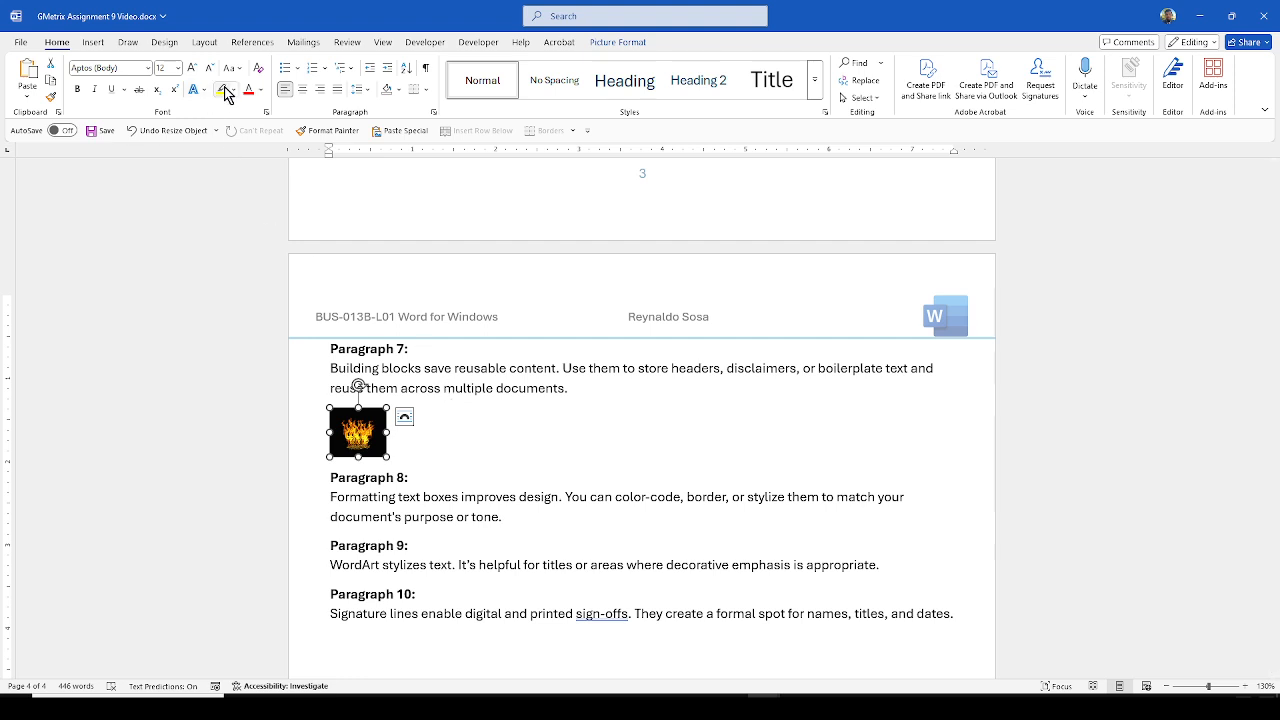
click(93, 42)
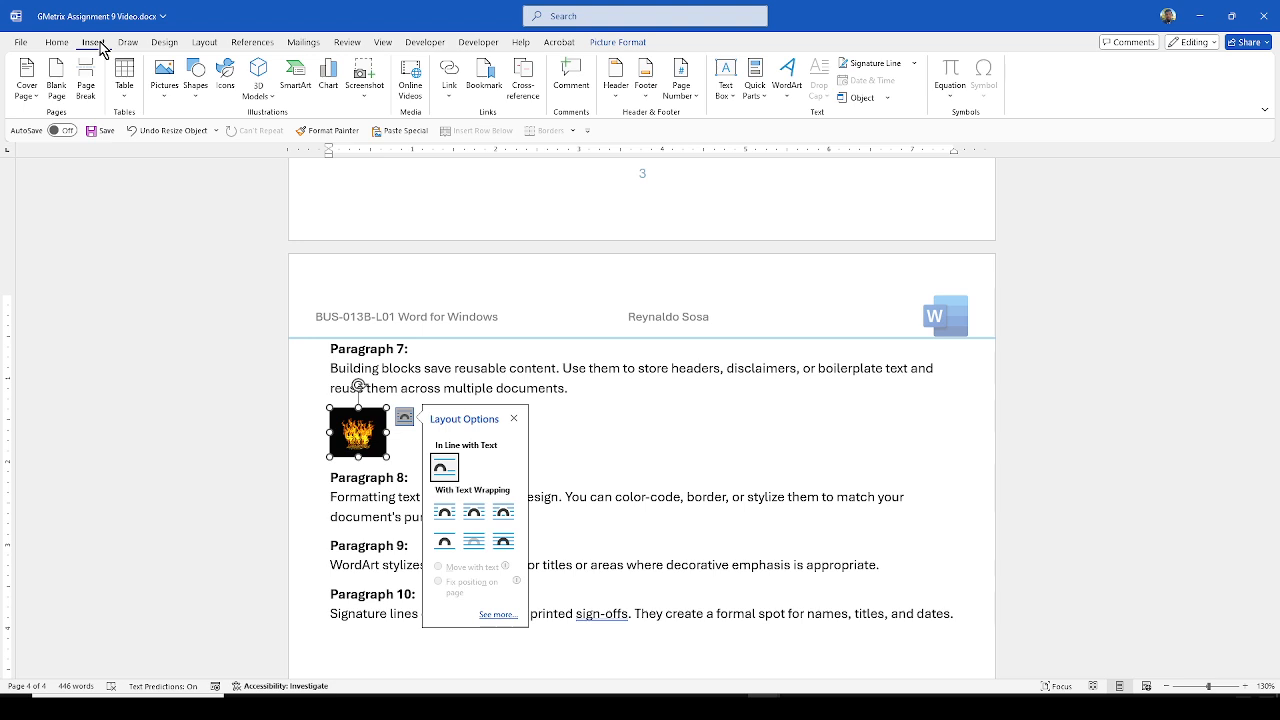
click(755, 94)
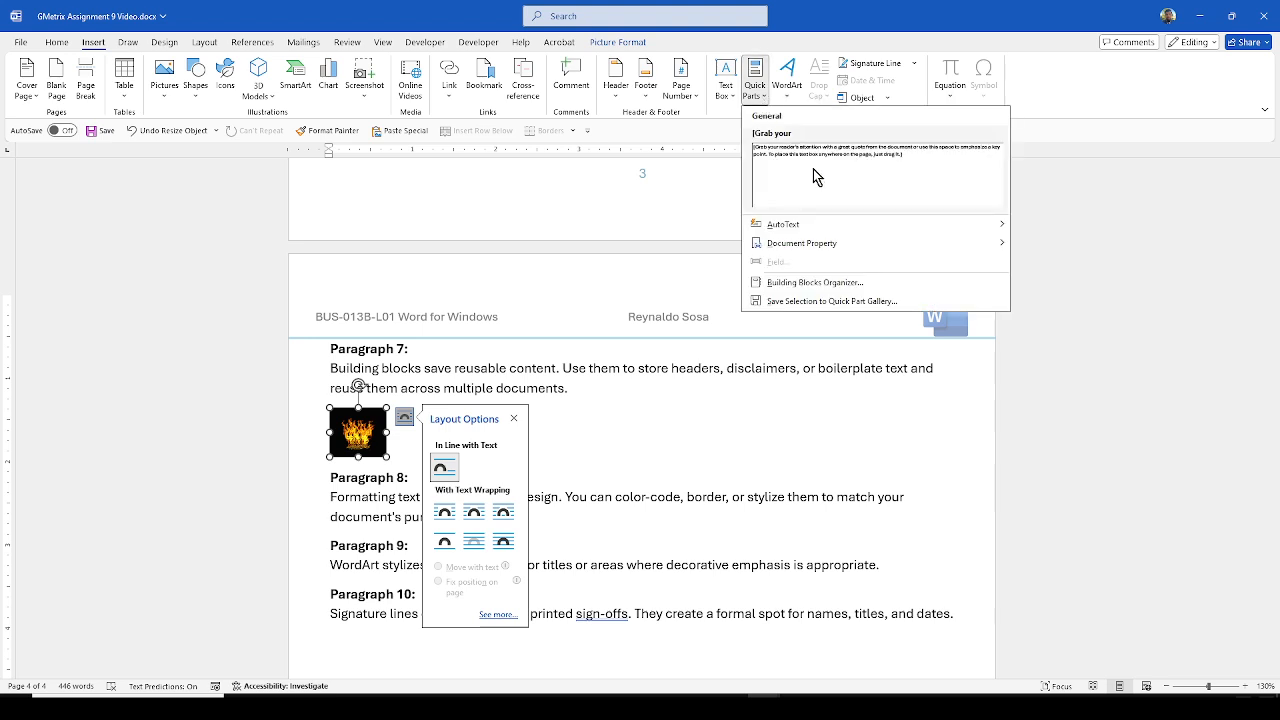
click(827, 301)
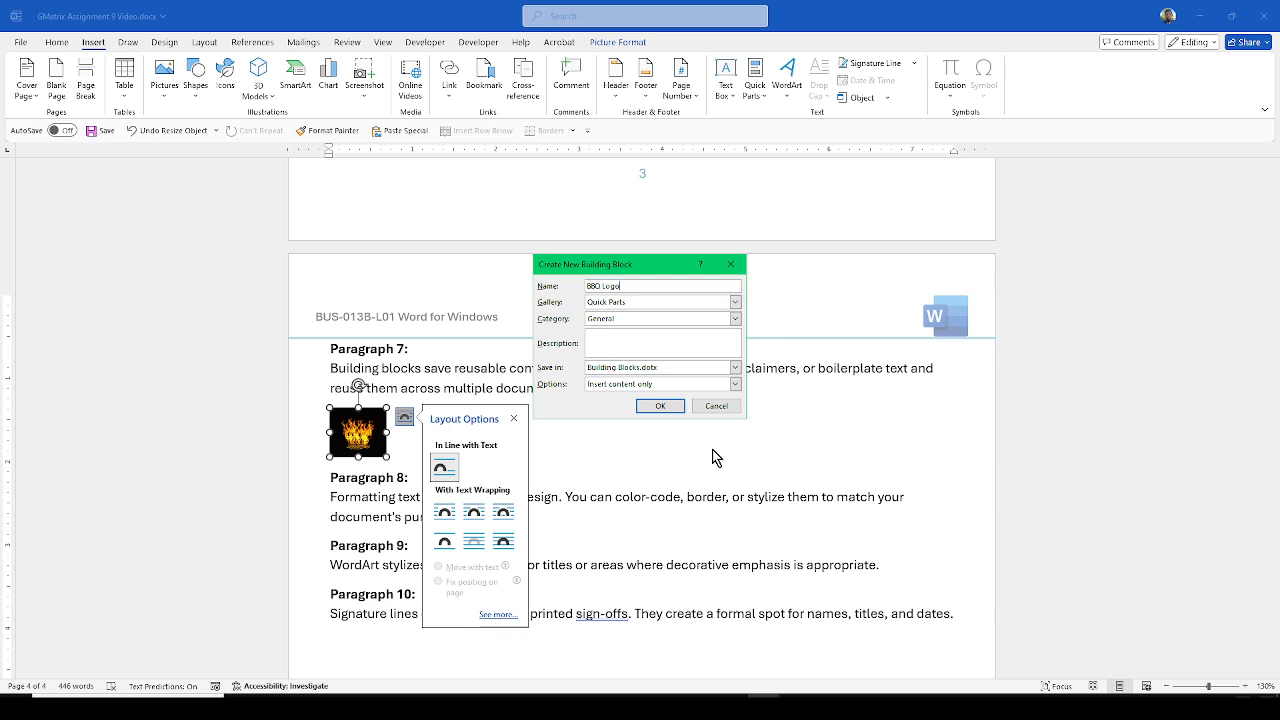
click(660, 406)
click(547, 463)
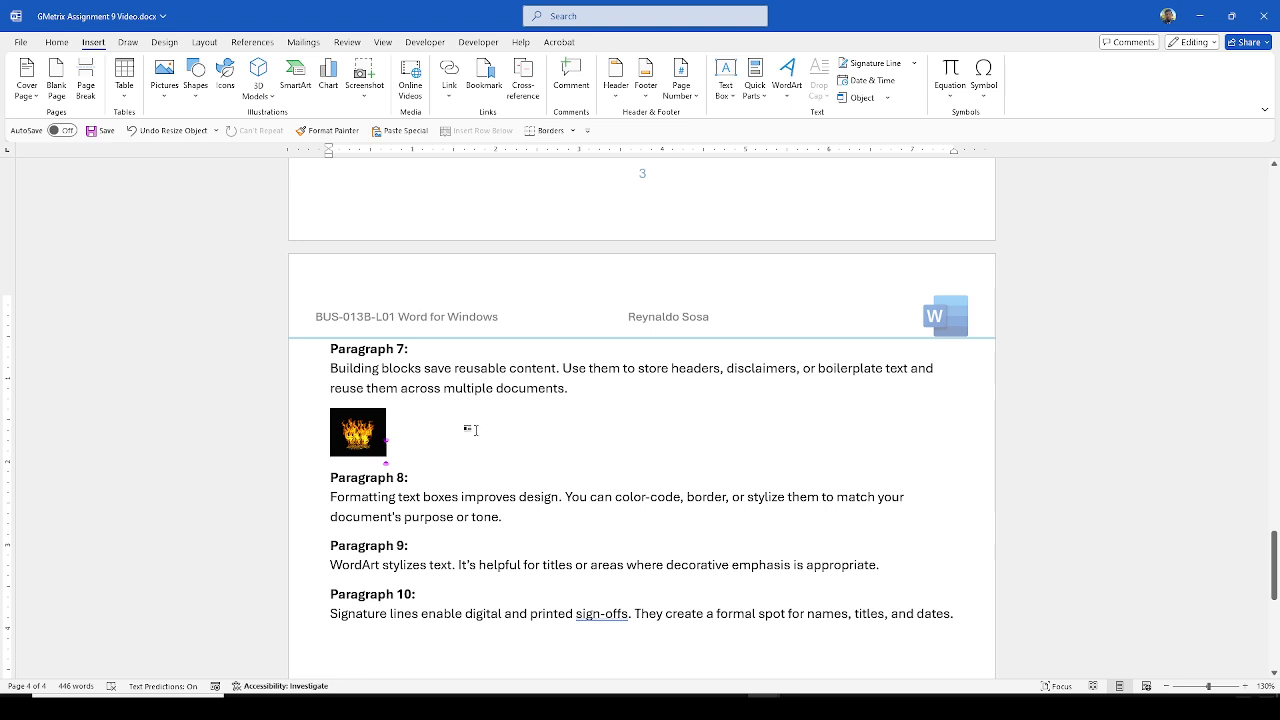
Step: Insert the BBQ Logo building block five times beside the fire thumbnail below Paragraph 7
click(755, 78)
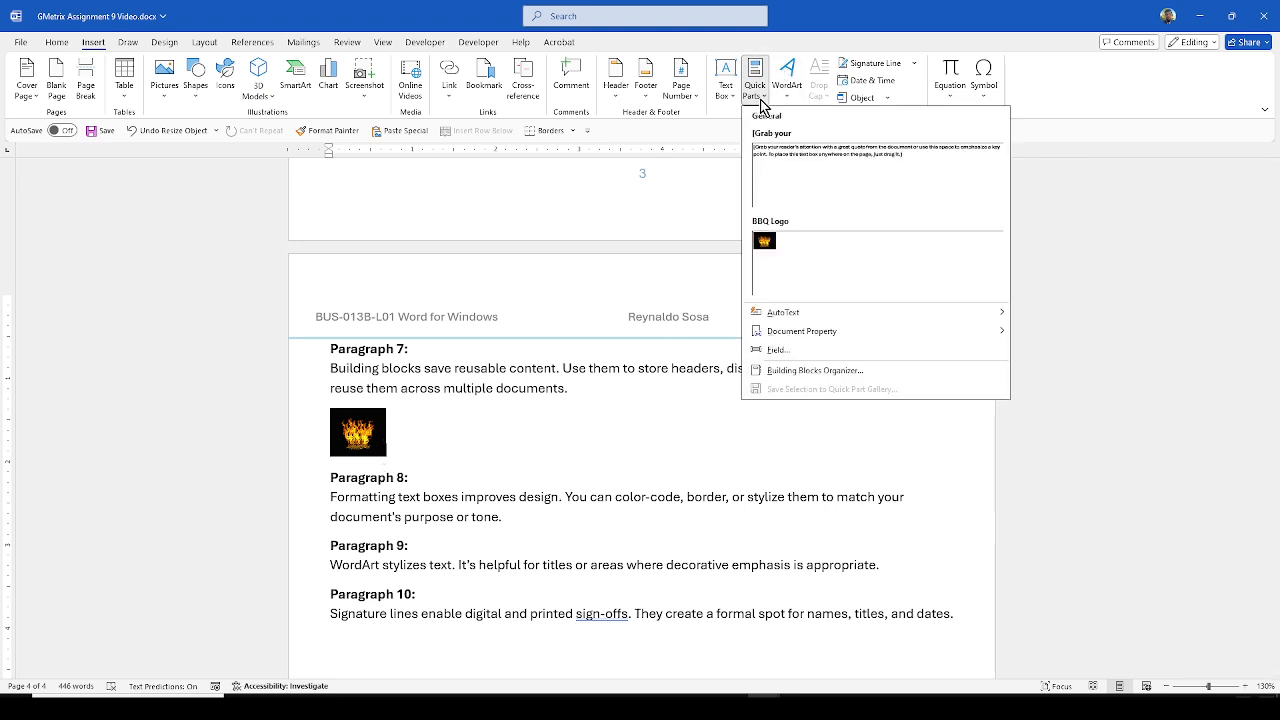
click(806, 250)
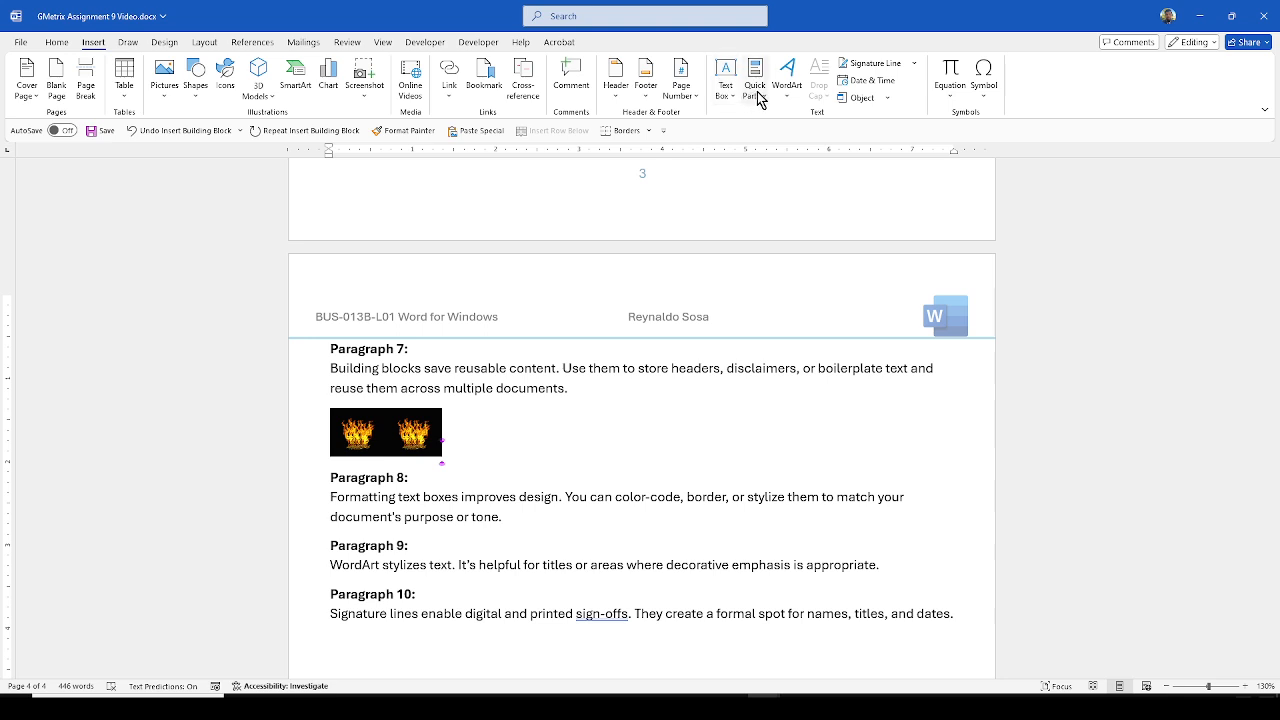
click(755, 78)
click(843, 267)
click(754, 88)
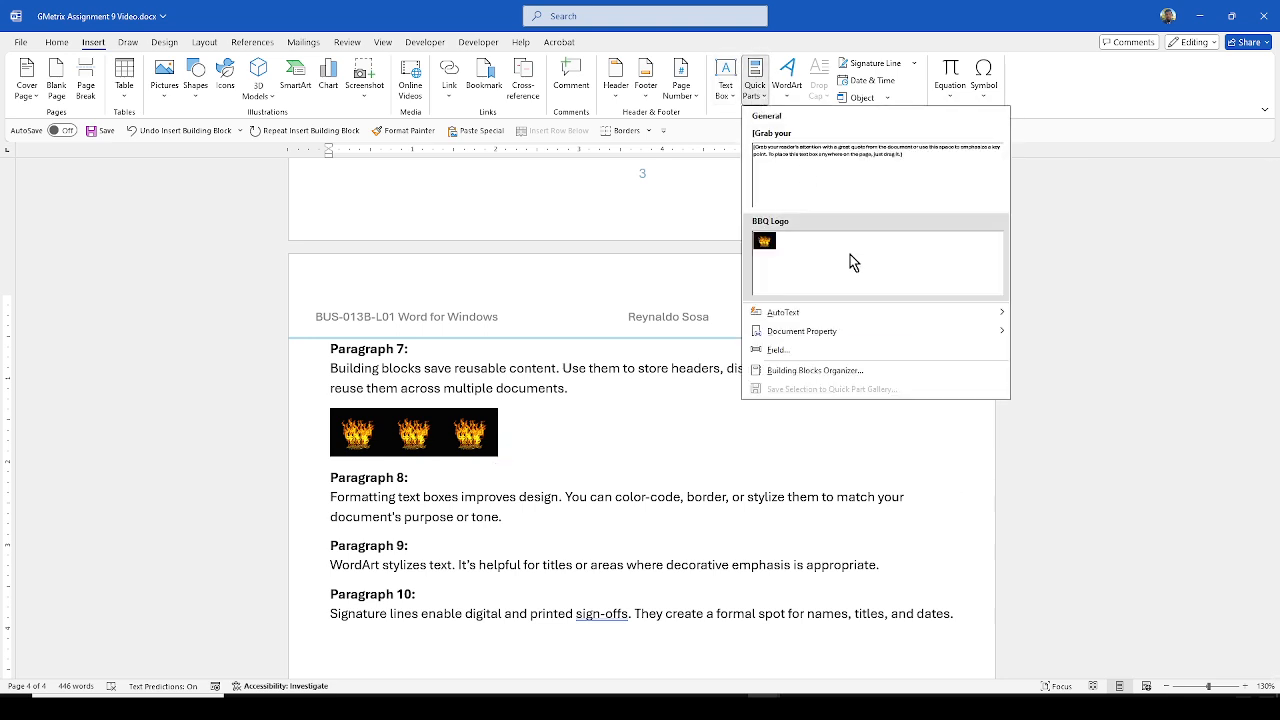
click(850, 254)
click(755, 88)
click(864, 245)
click(755, 88)
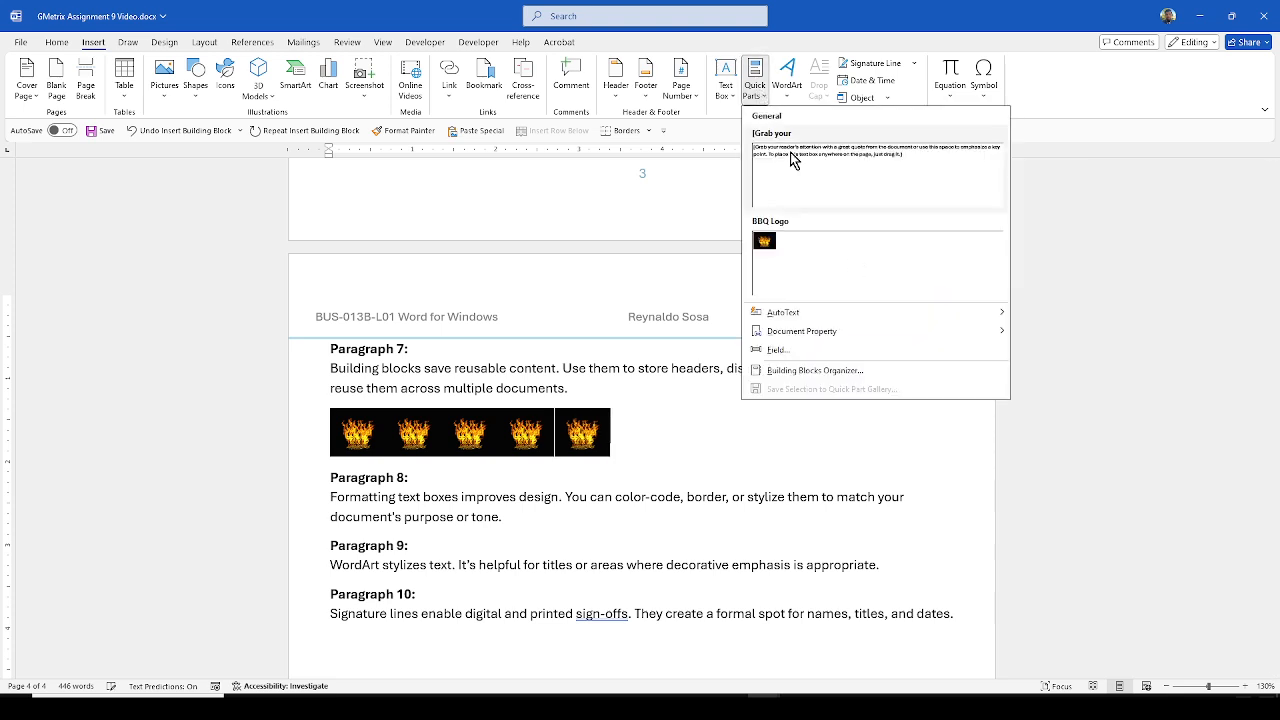
click(850, 289)
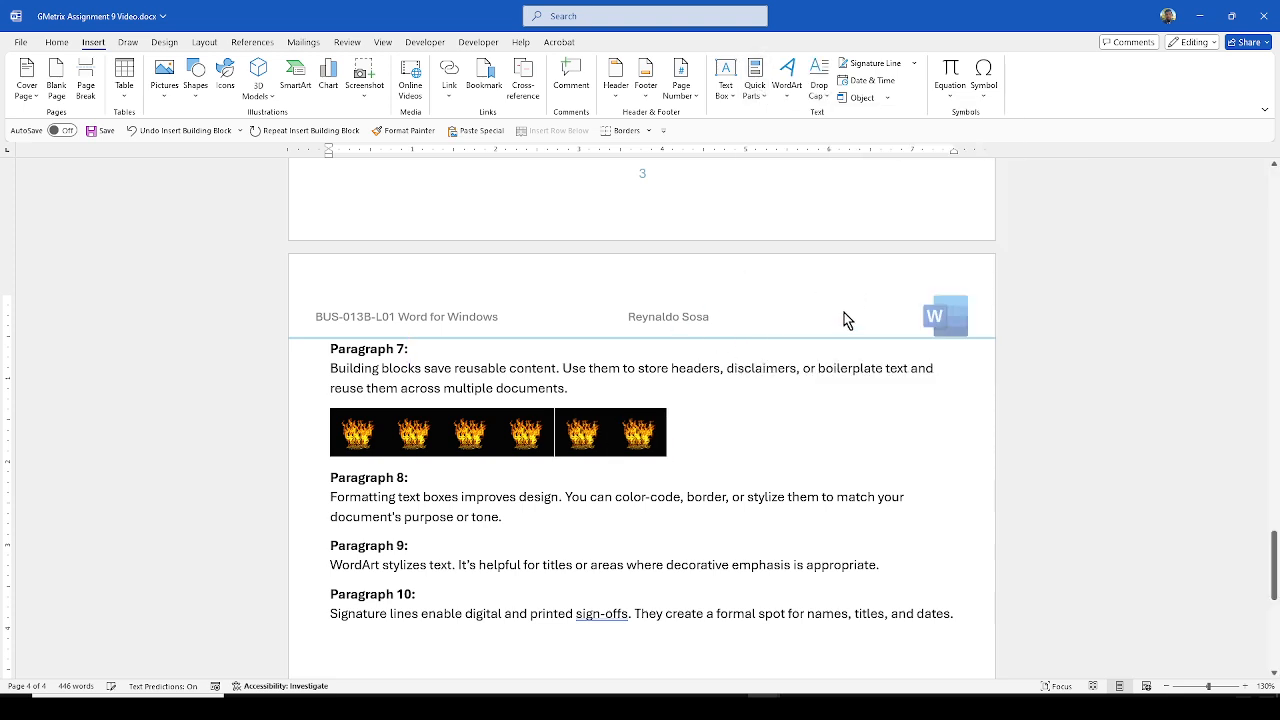
Step: Replace the Word logo in the page header with the BBQ Logo building block and return to the document body
double_click(880, 317)
click(951, 317)
key(Delete)
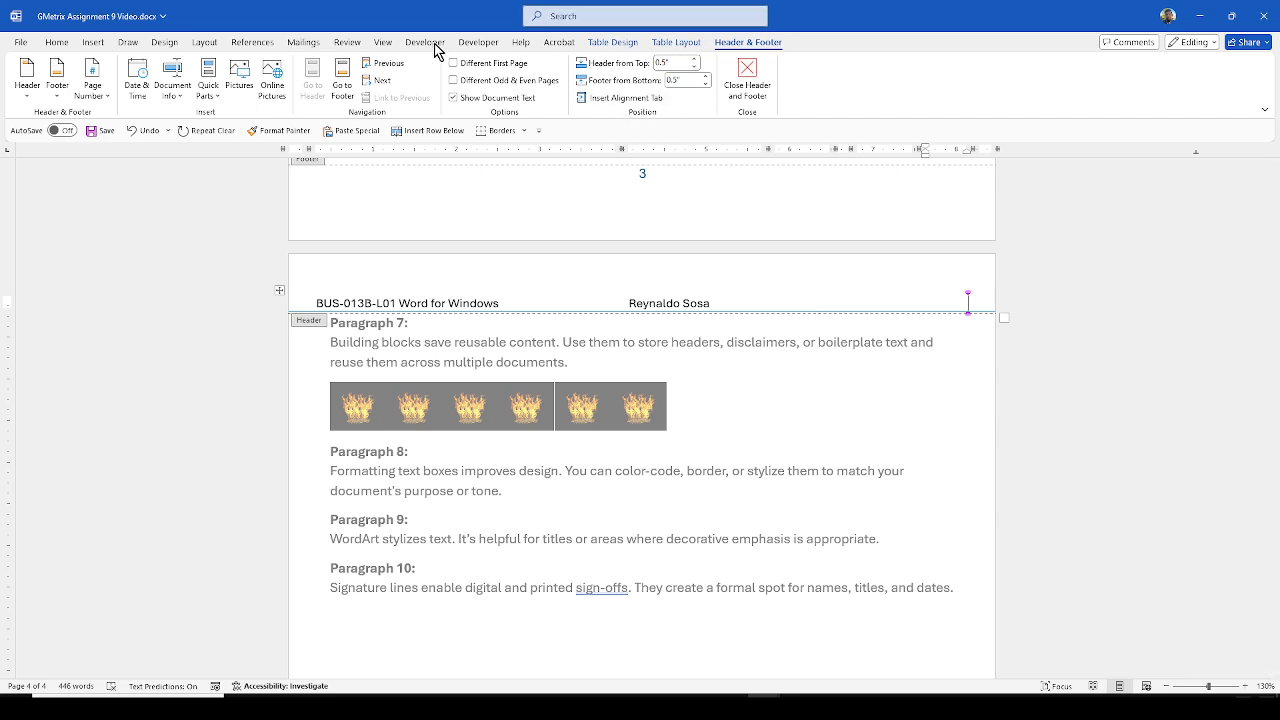
click(95, 45)
click(756, 92)
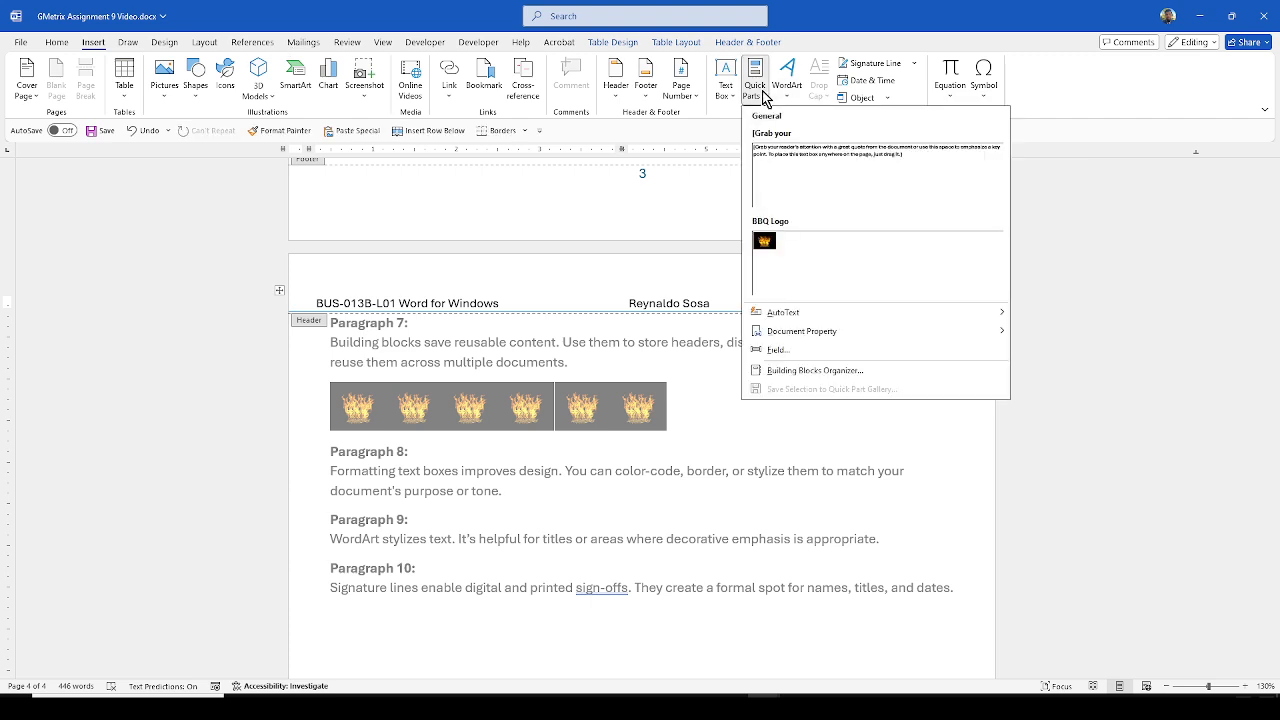
click(778, 248)
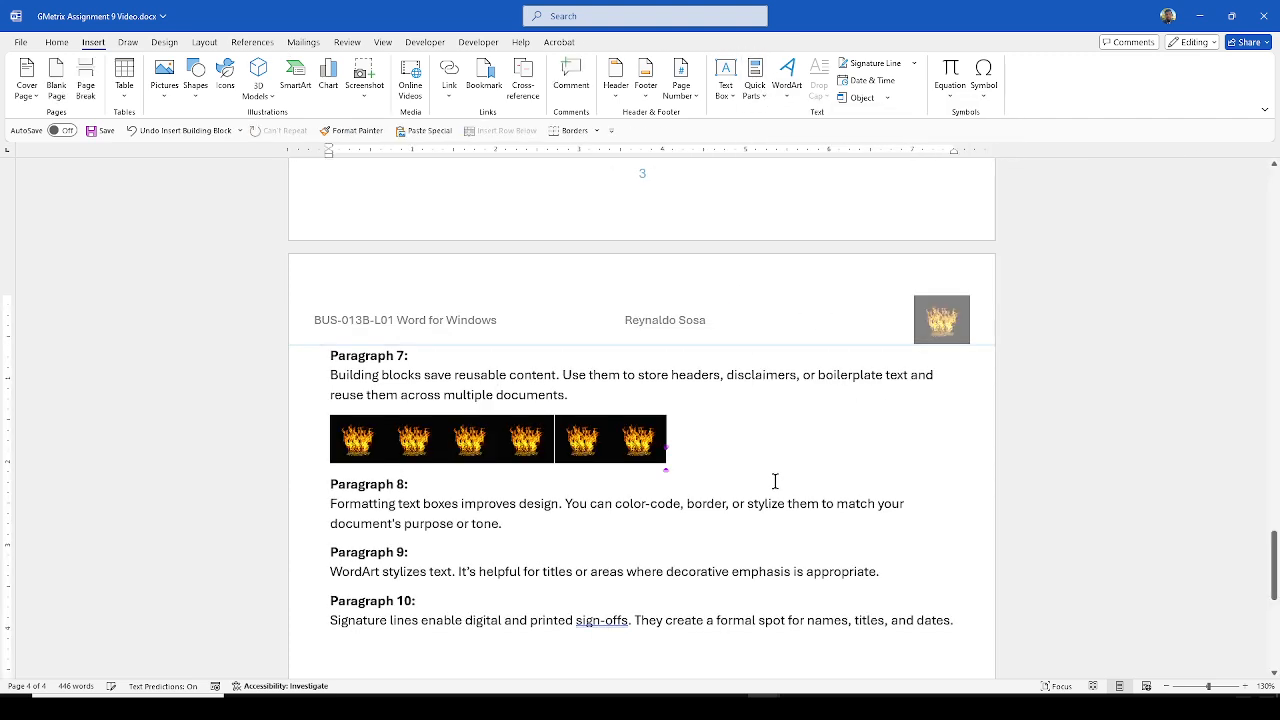
double_click(830, 351)
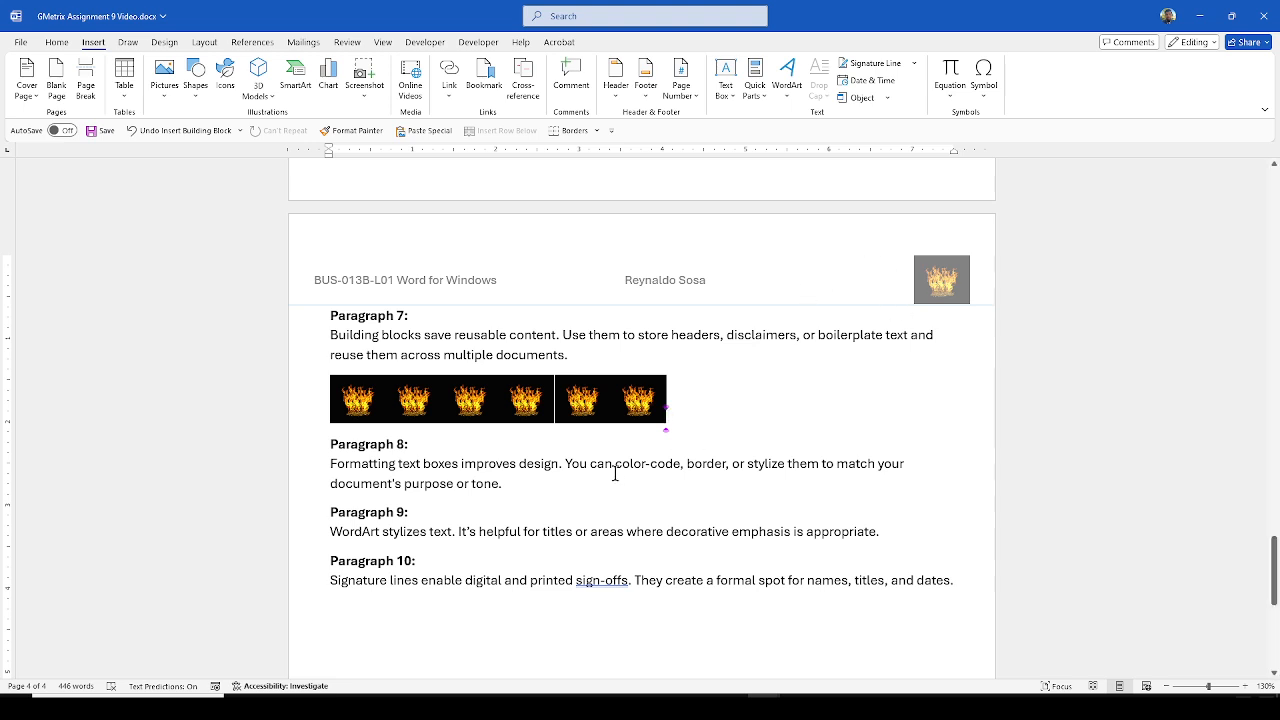
Step: Add blank lines below the Paragraph 8 text and below the row of fire pictures under Paragraph 7
scroll(800, 389, down, 2)
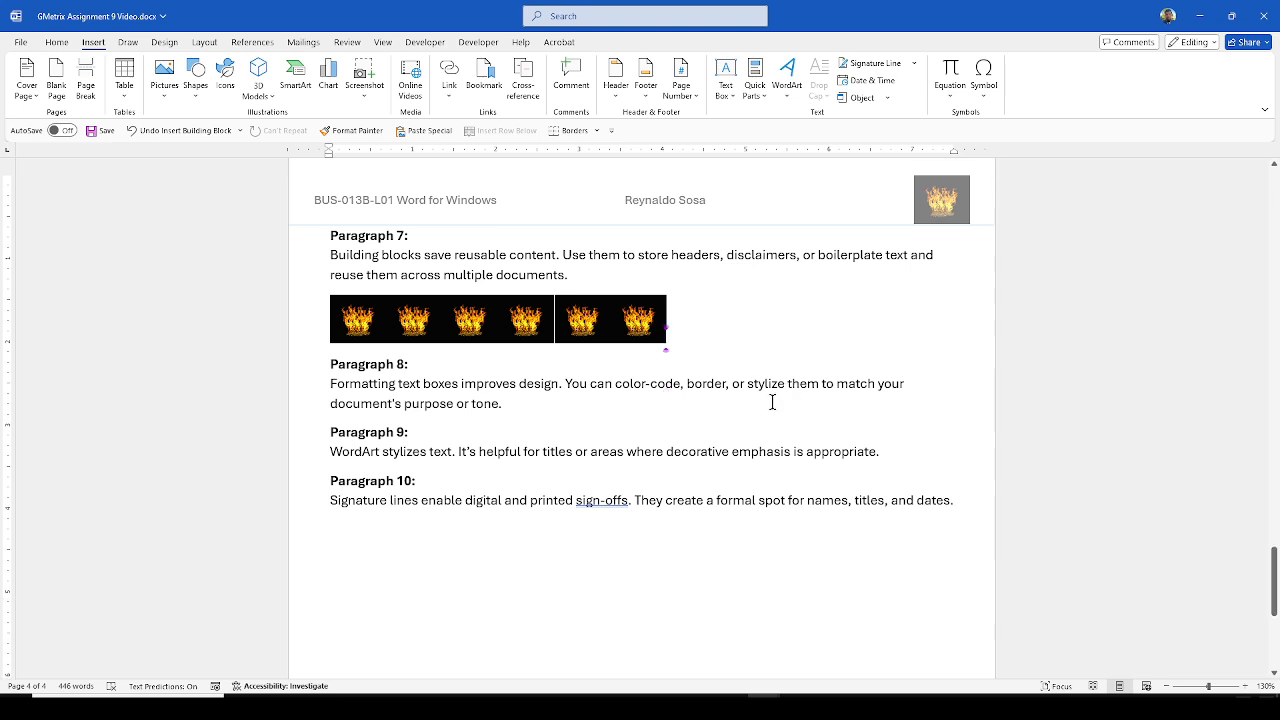
click(564, 403)
click(592, 431)
click(591, 417)
key(Return)
key(Return)
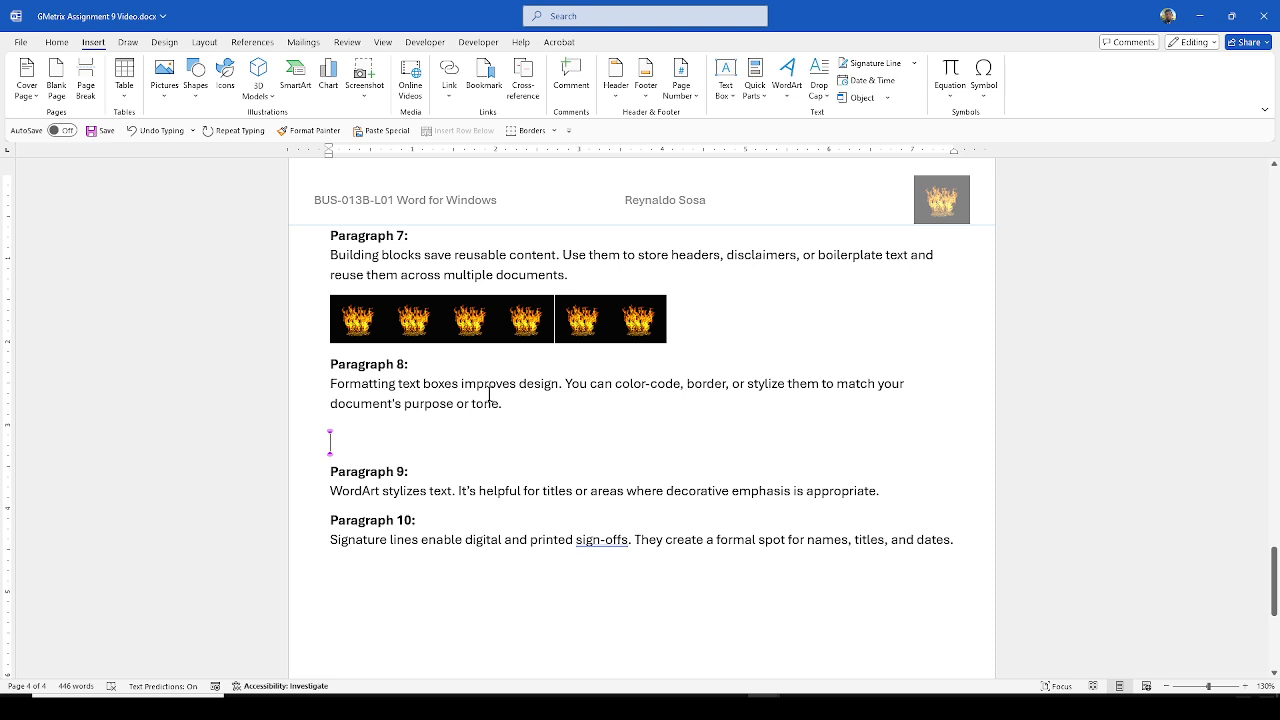
click(736, 326)
key(Return)
click(460, 381)
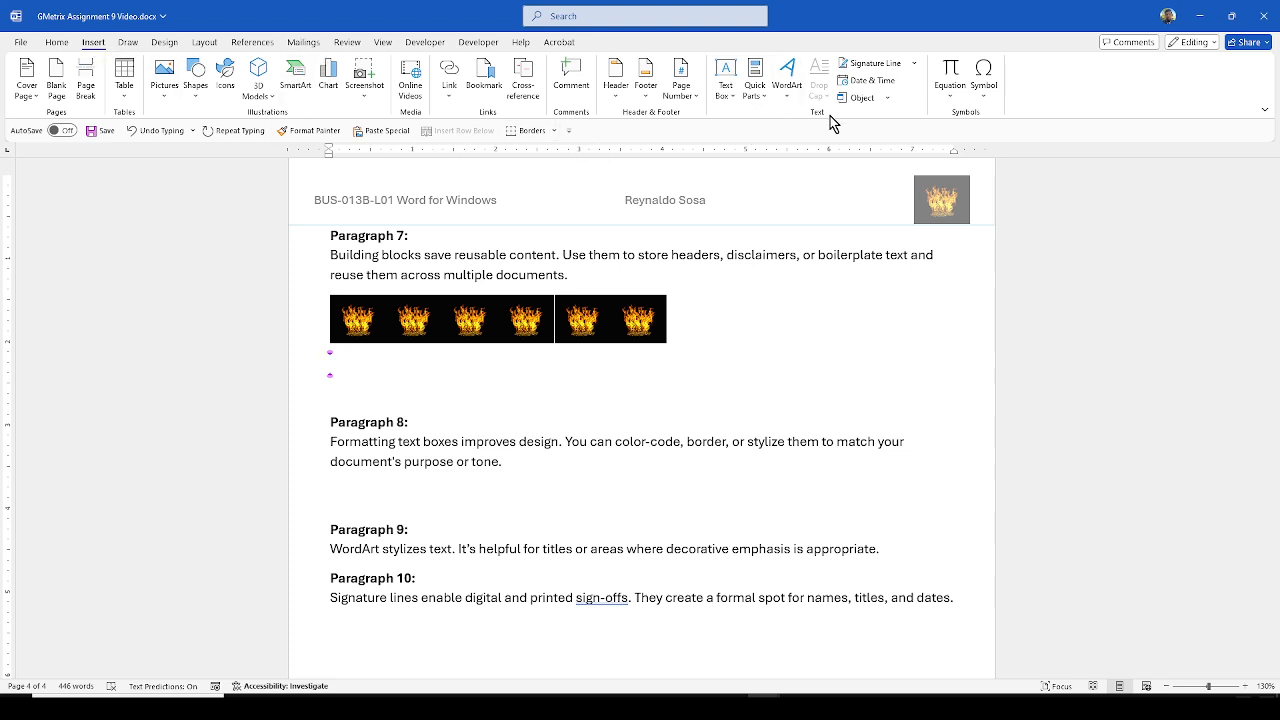
Step: Check the built-in text box styles and the existing text box below Paragraph 3
click(724, 97)
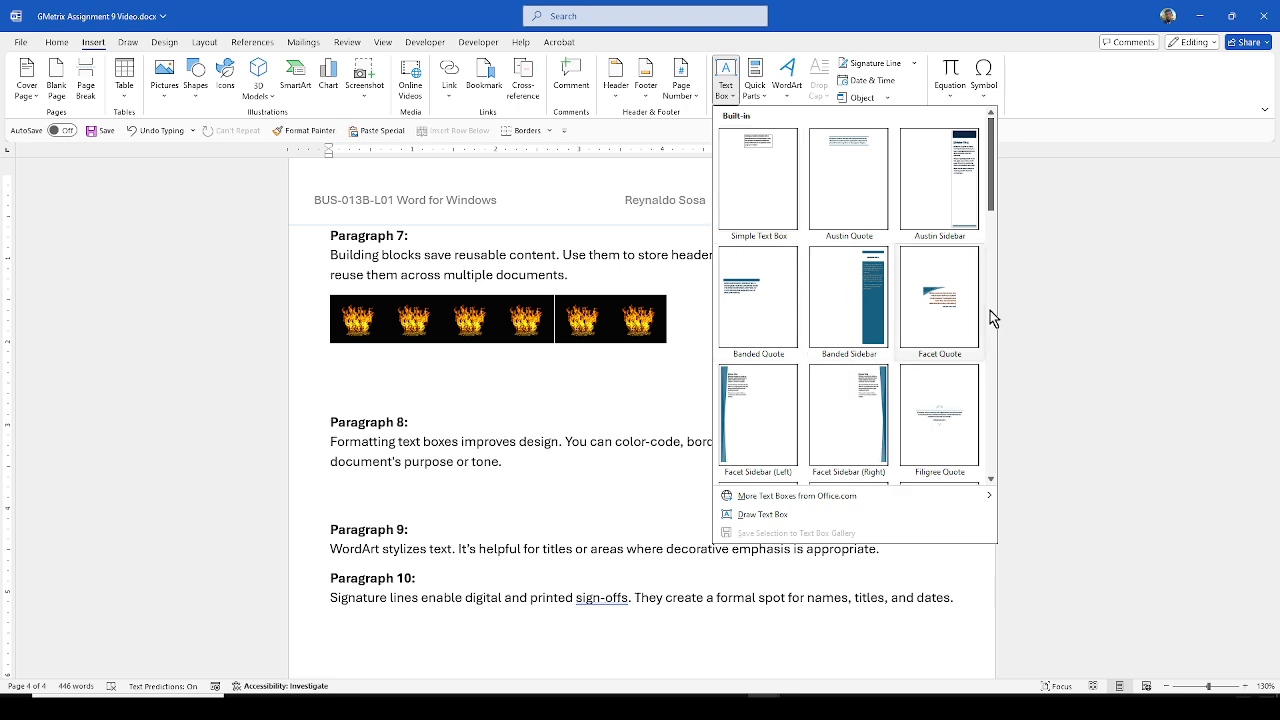
click(451, 390)
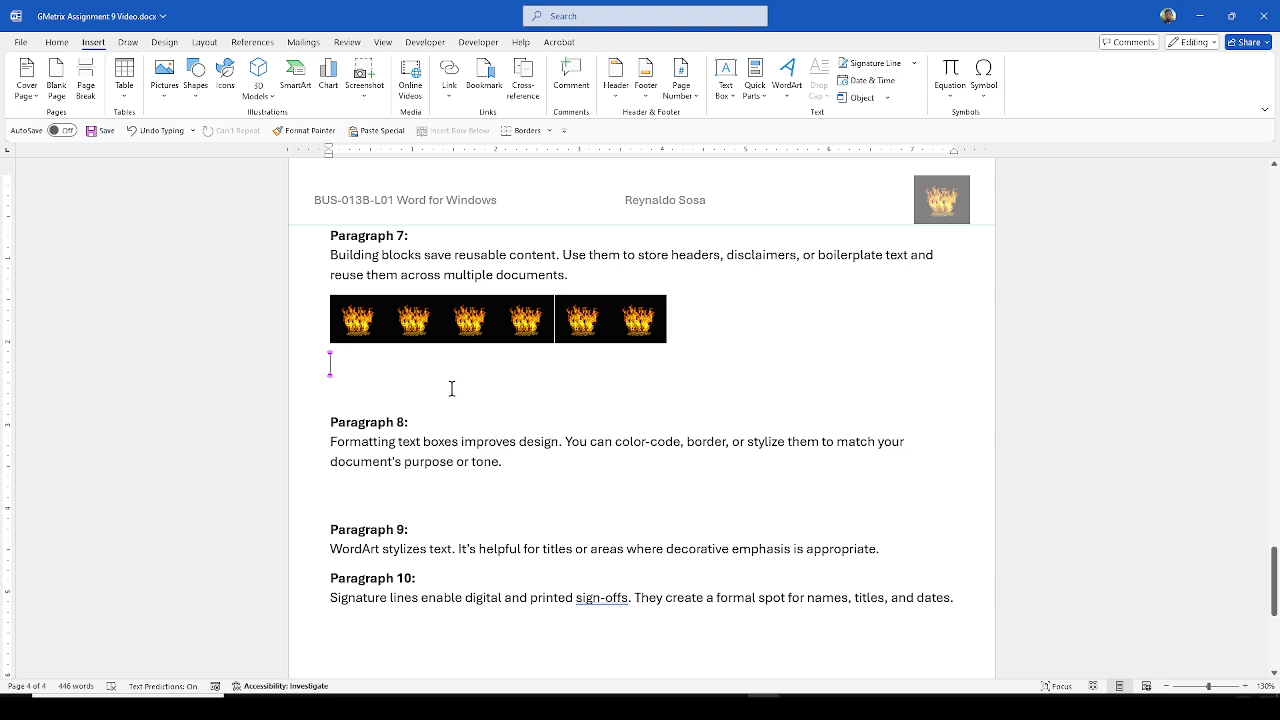
scroll(423, 314, up, 1)
scroll(423, 314, up, 15)
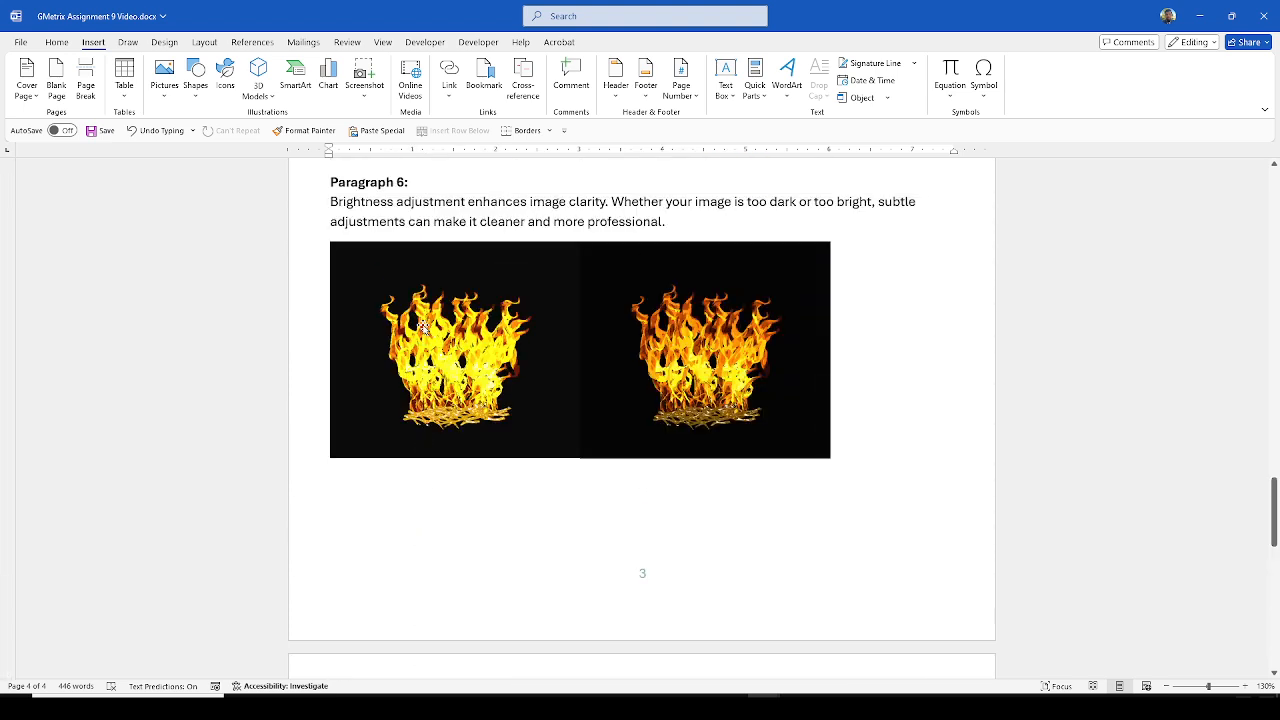
scroll(432, 333, up, 10)
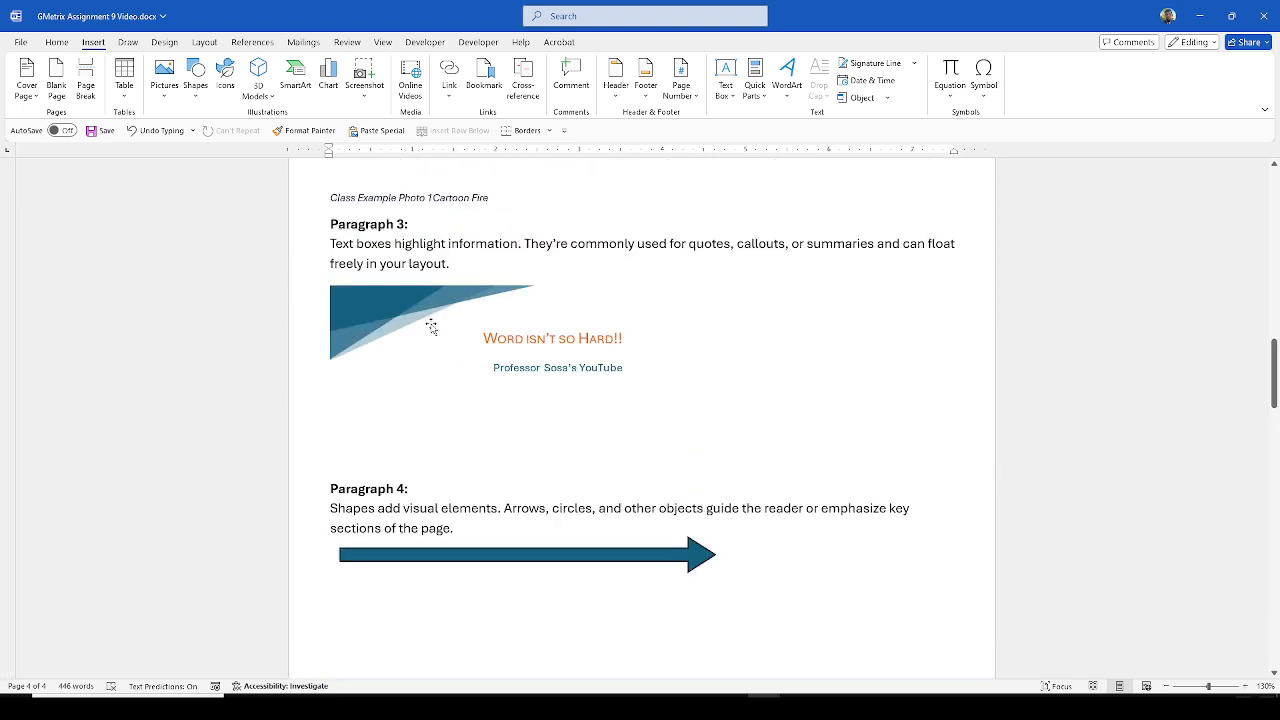
click(453, 400)
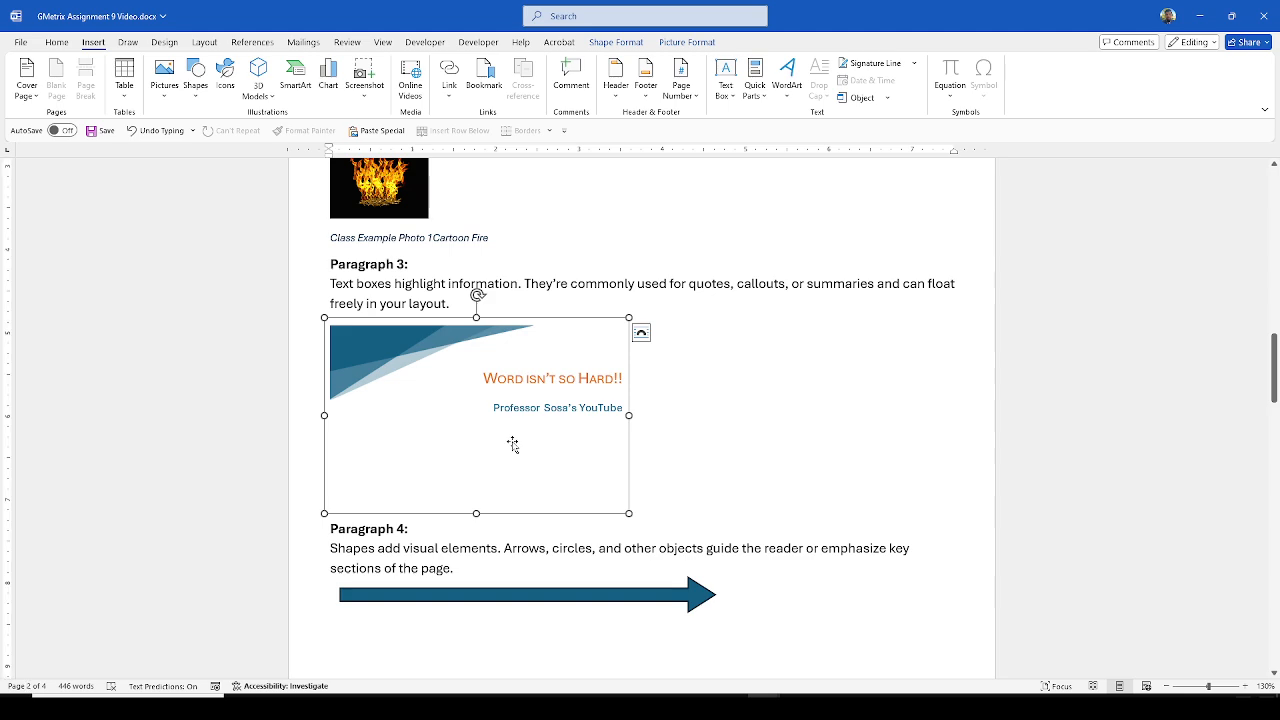
scroll(474, 400, down, 20)
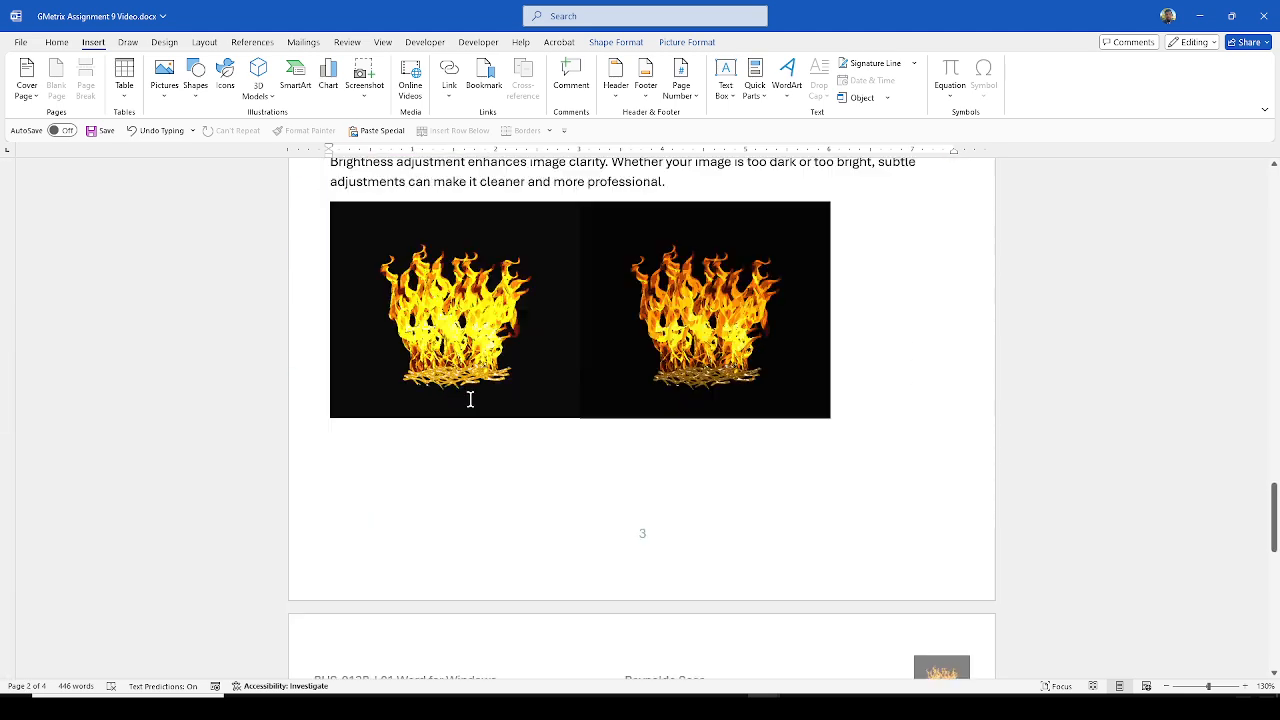
scroll(475, 395, down, 3)
Step: Insert a Simple Text Box at the blank line below the Paragraph 8 text
click(440, 512)
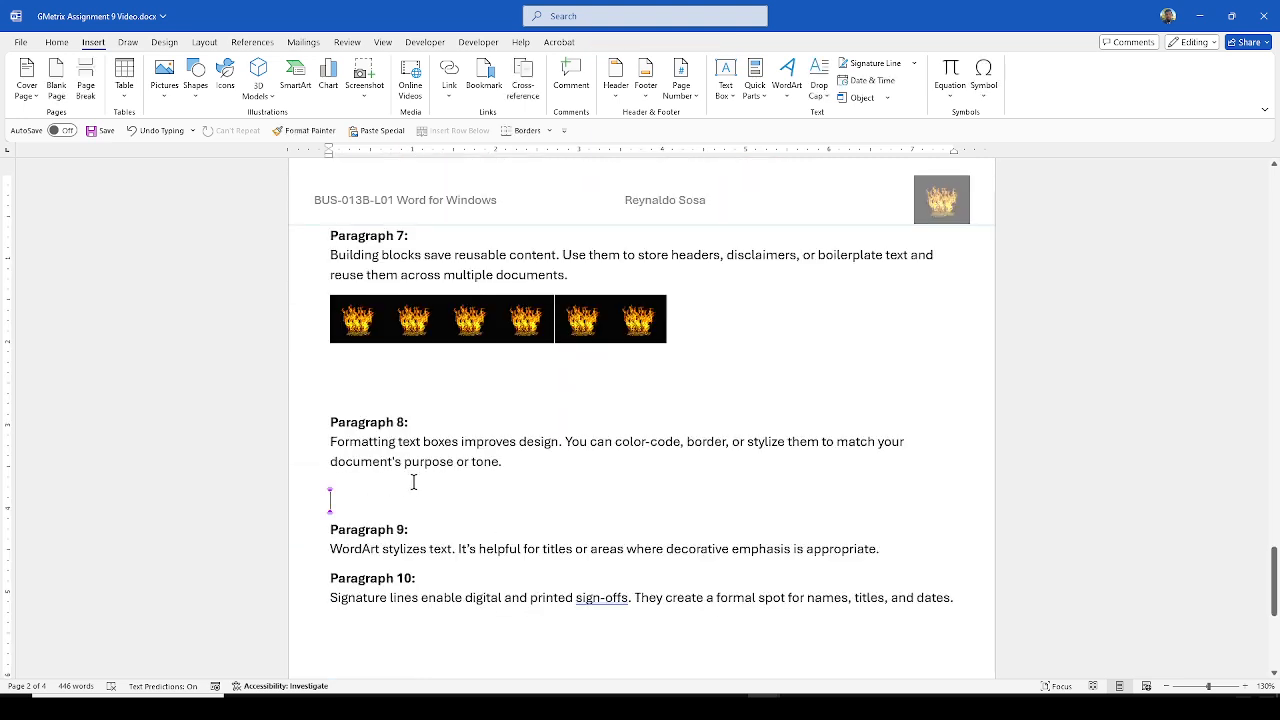
click(725, 92)
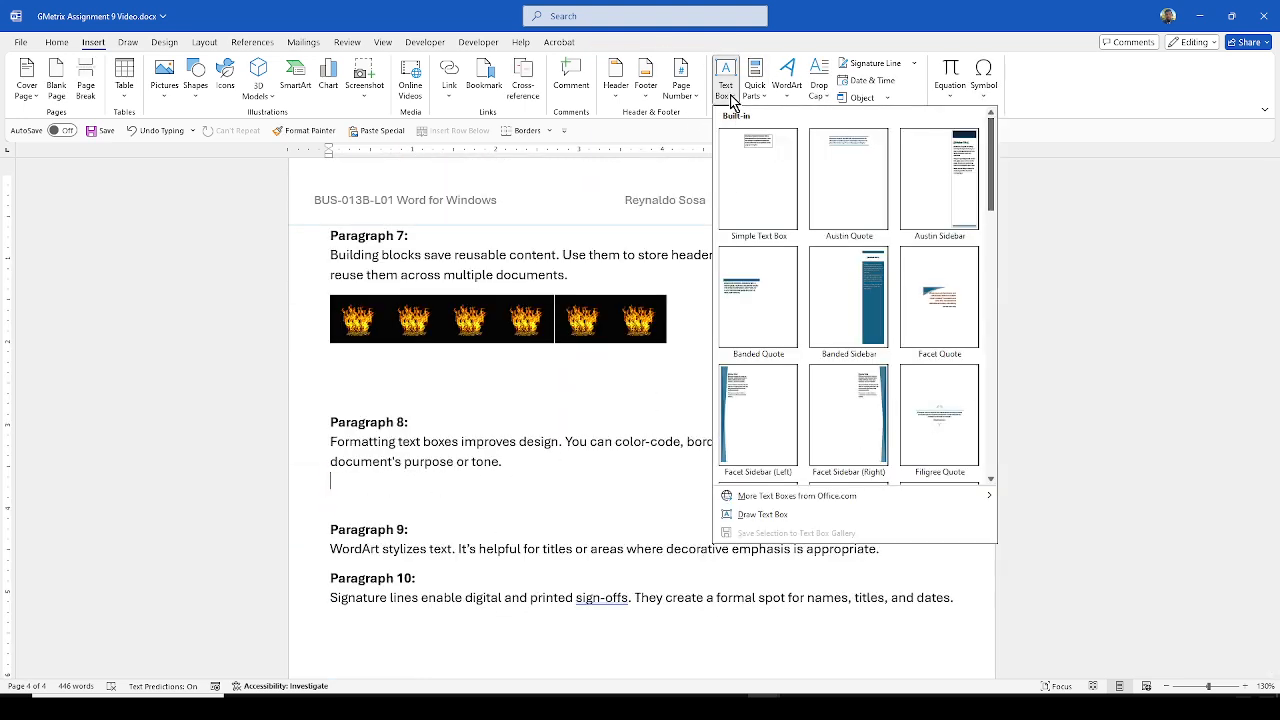
click(98, 51)
double_click(95, 50)
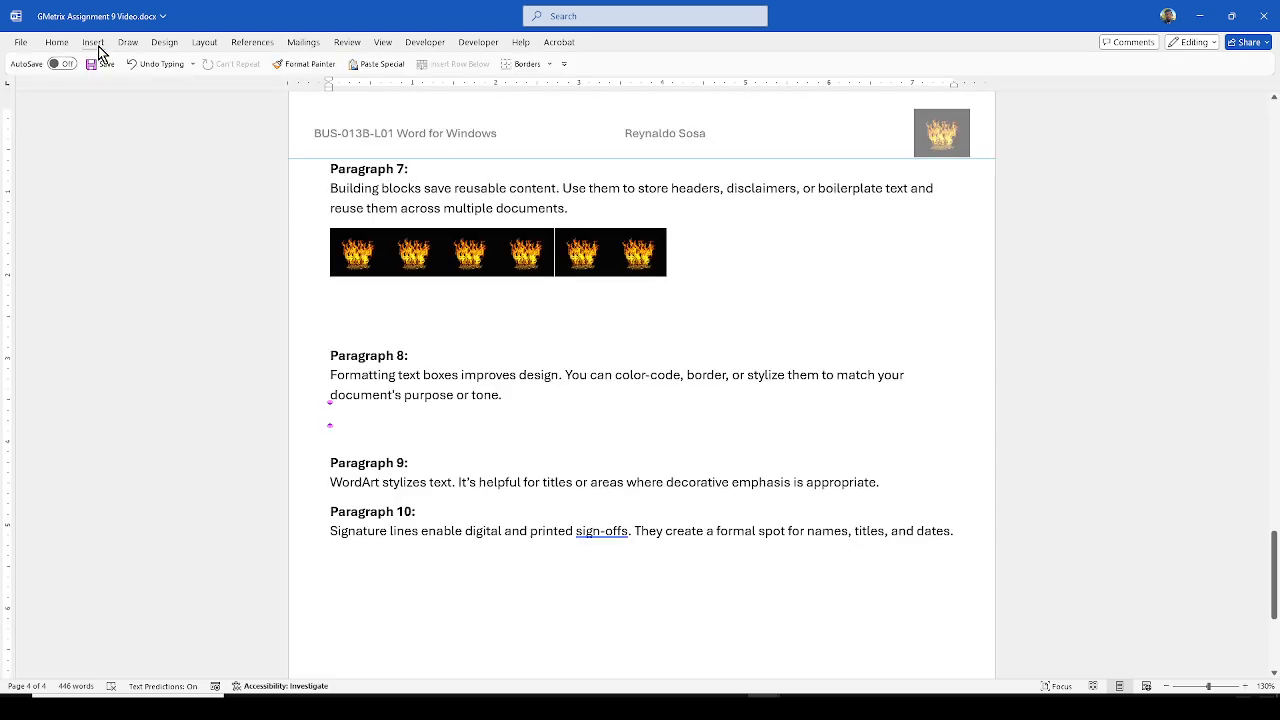
click(98, 50)
double_click(98, 51)
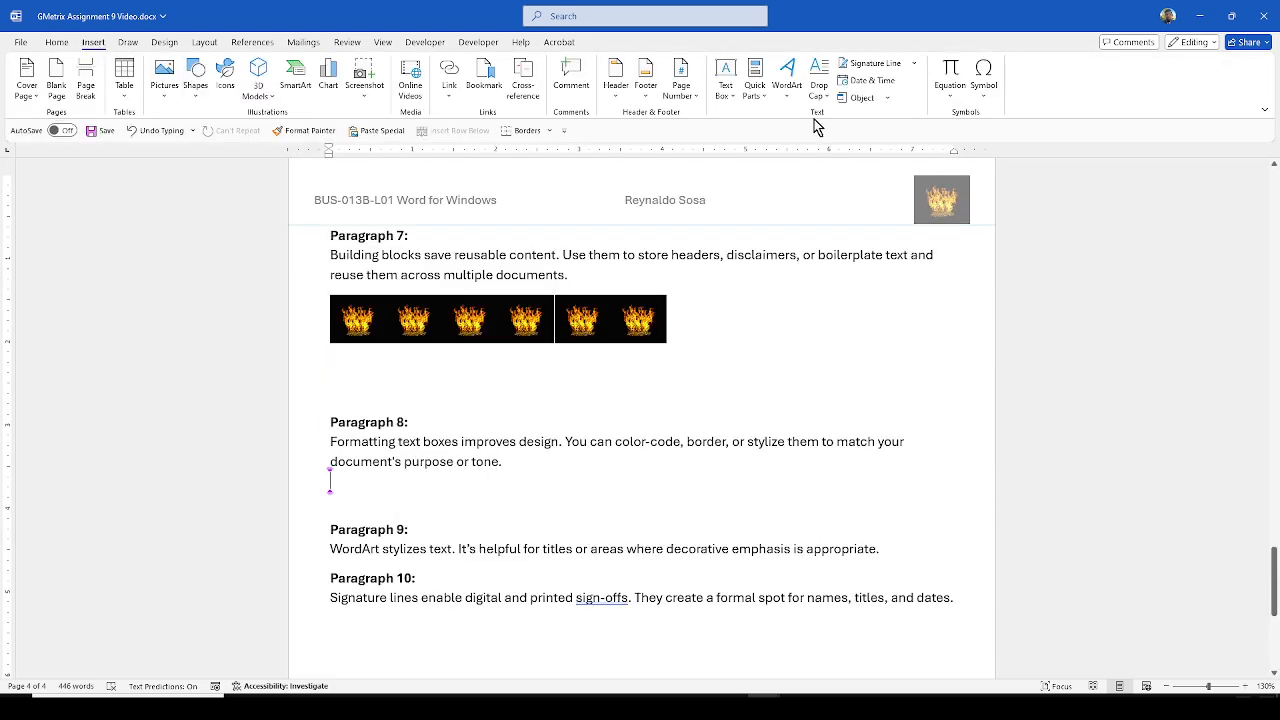
click(726, 86)
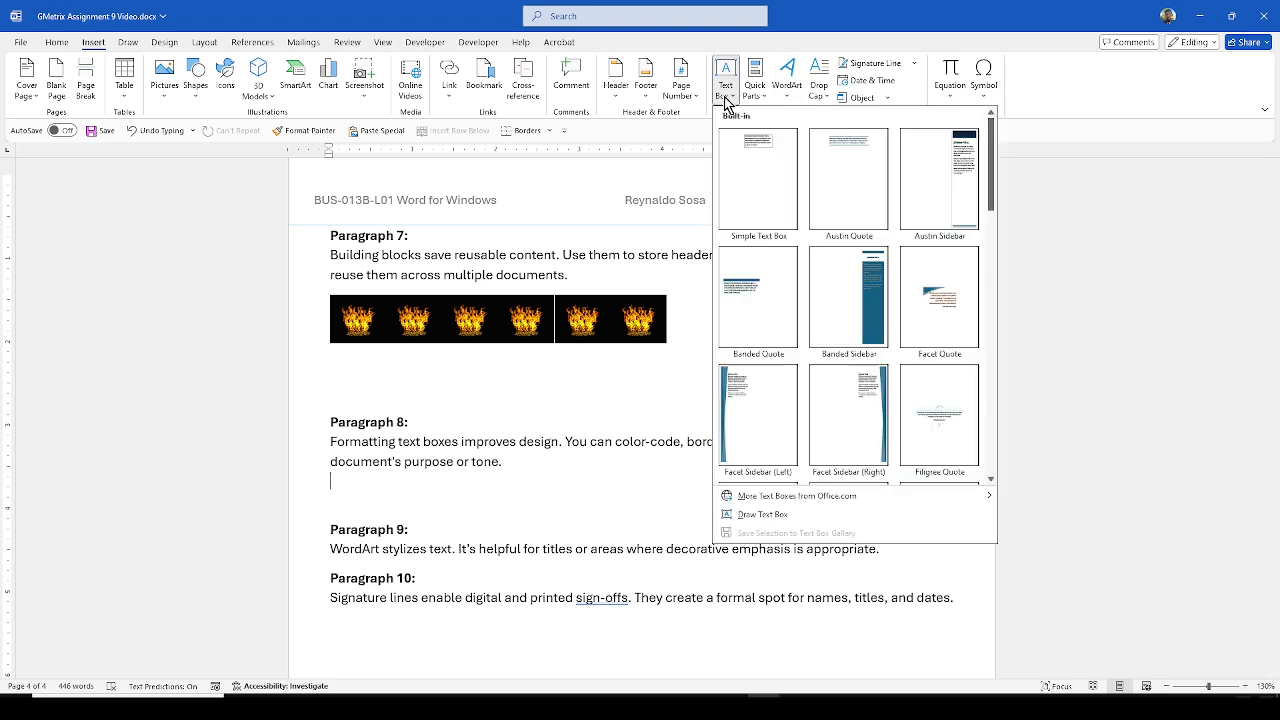
click(760, 162)
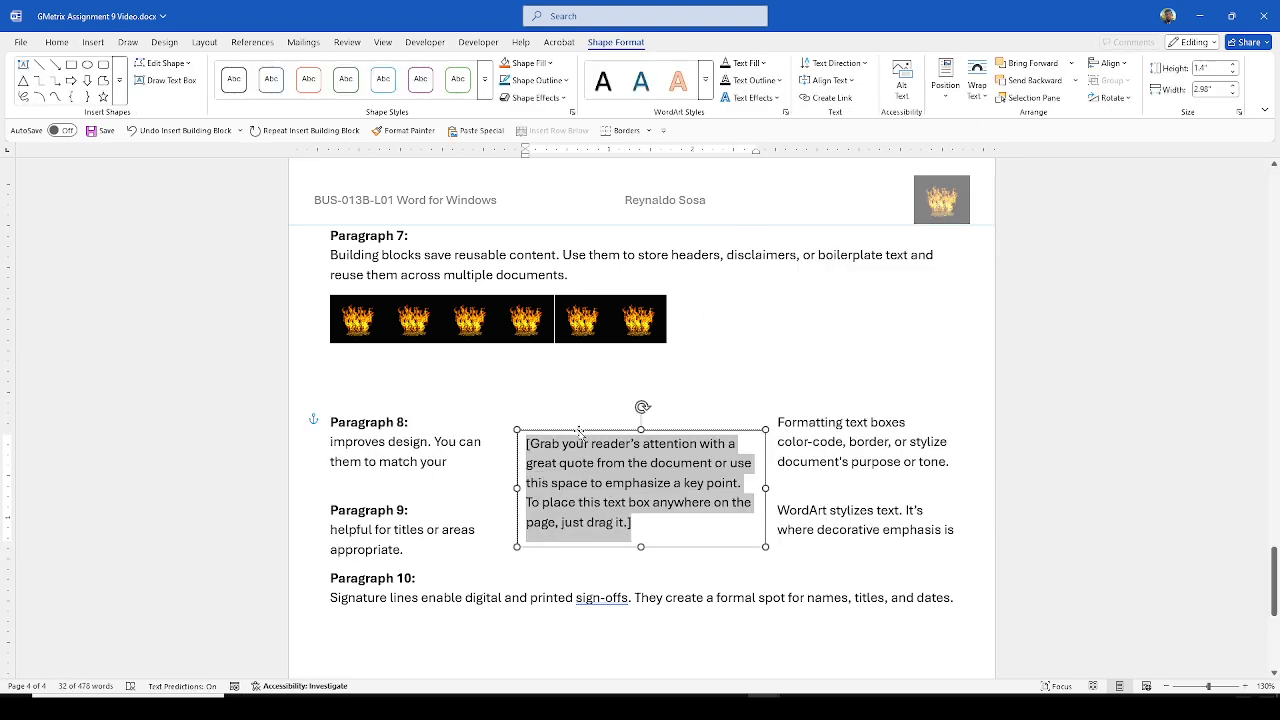
Step: Set the new text box's layout to In Line with Text
right_click(578, 433)
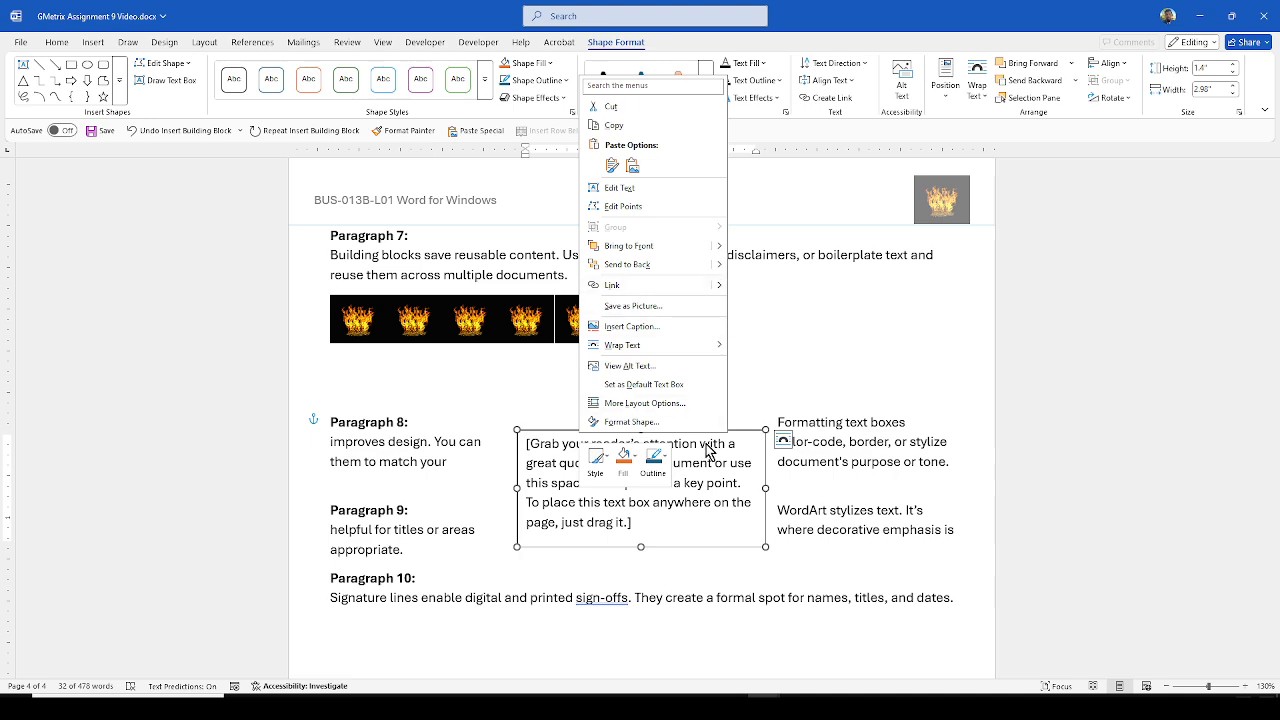
click(792, 446)
click(821, 478)
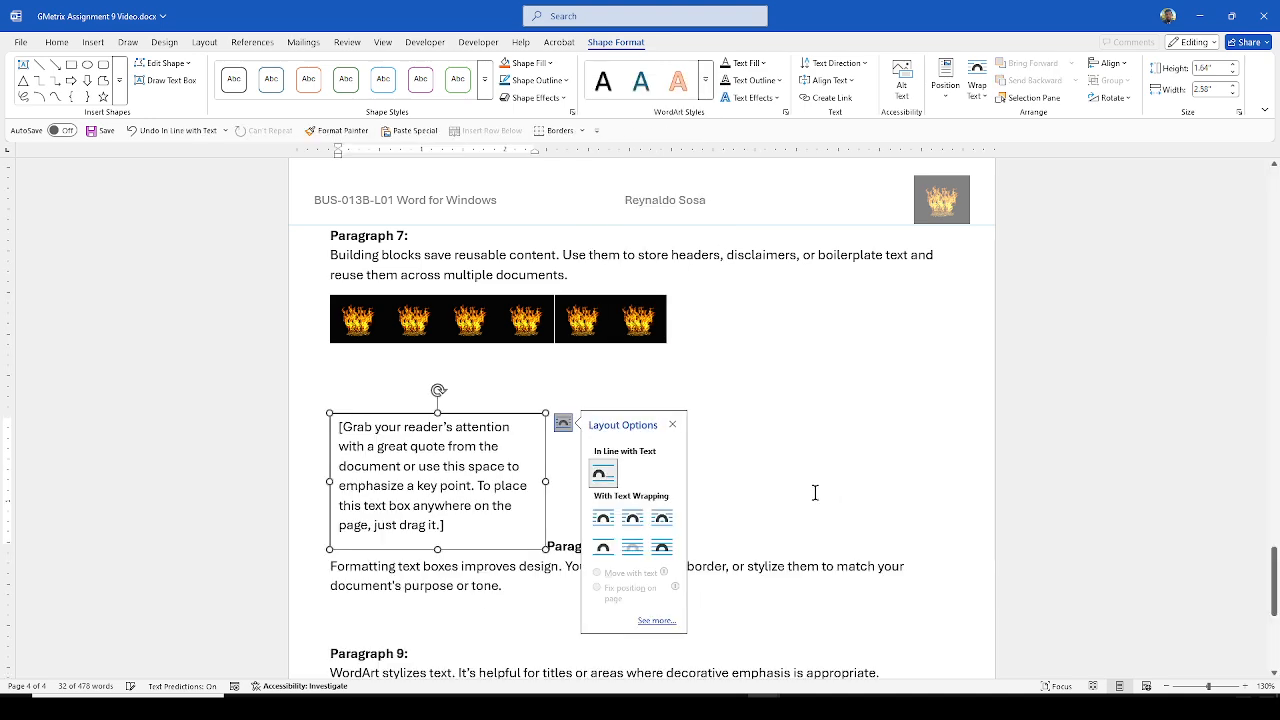
click(654, 457)
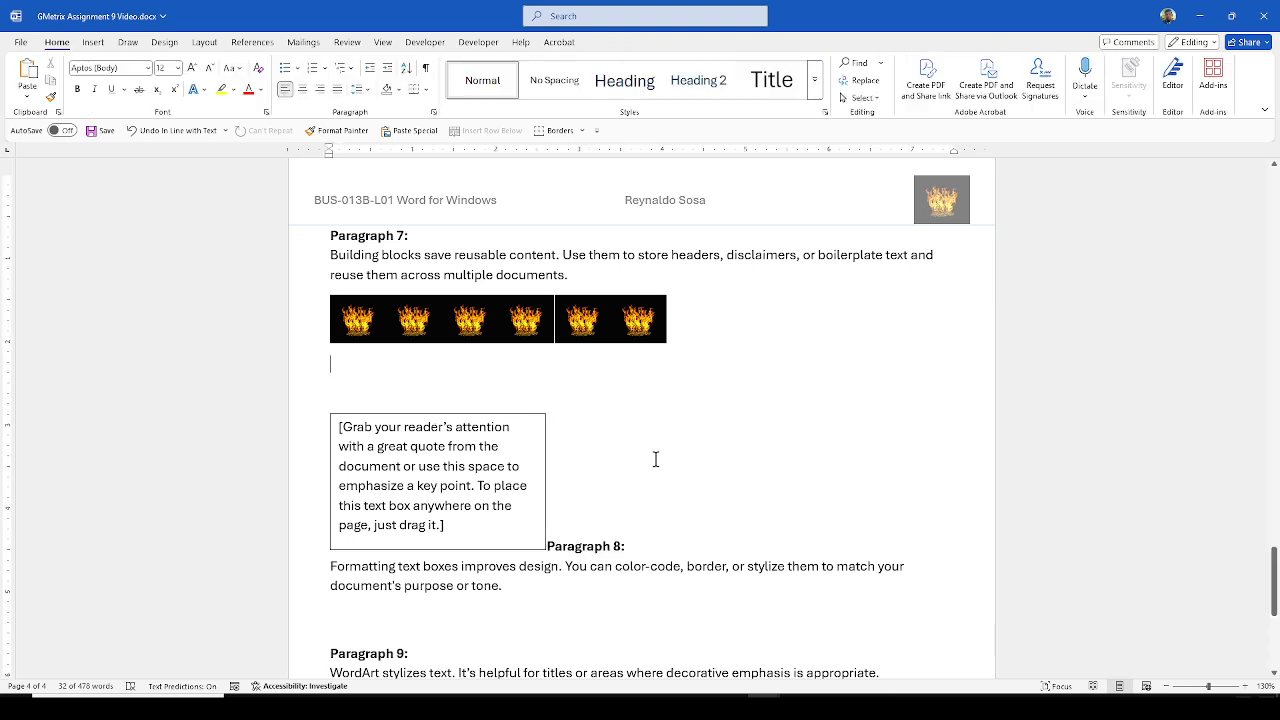
Step: Move the text box from before the Paragraph 8 heading to the blank line below the Paragraph 8 text
scroll(542, 441, down, 1)
scroll(542, 441, down, 1)
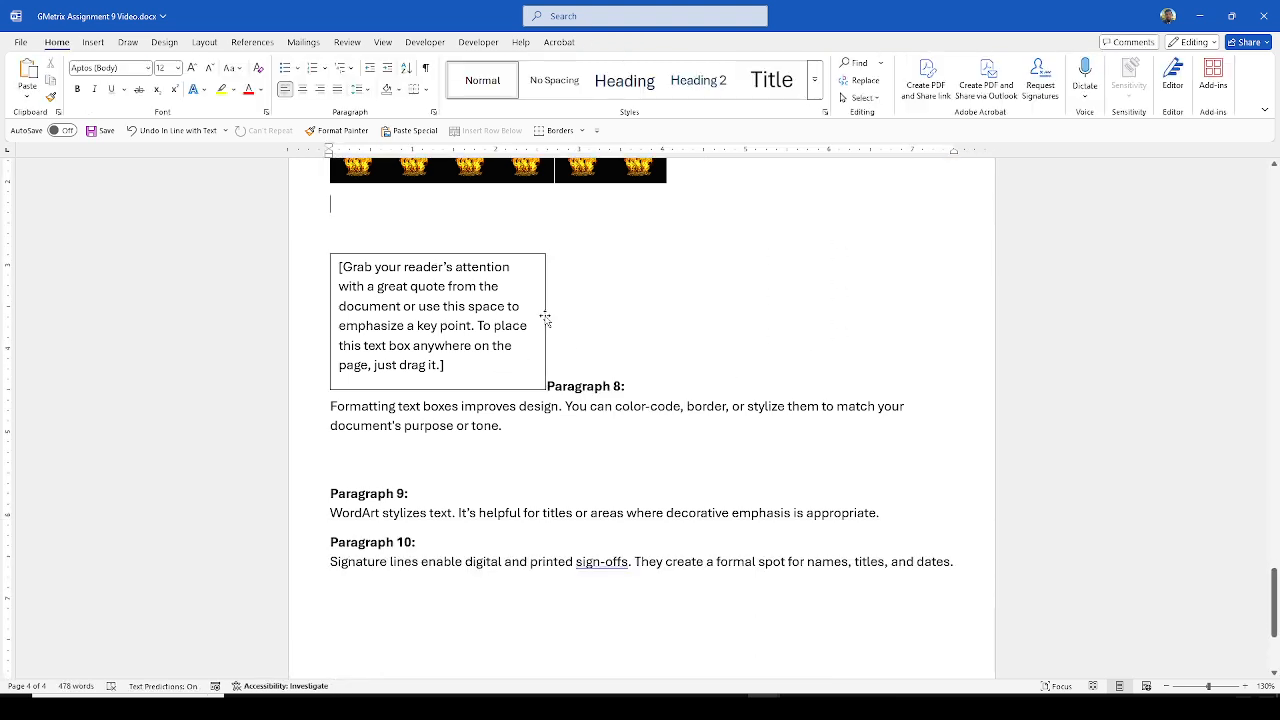
drag(544, 319, 547, 456)
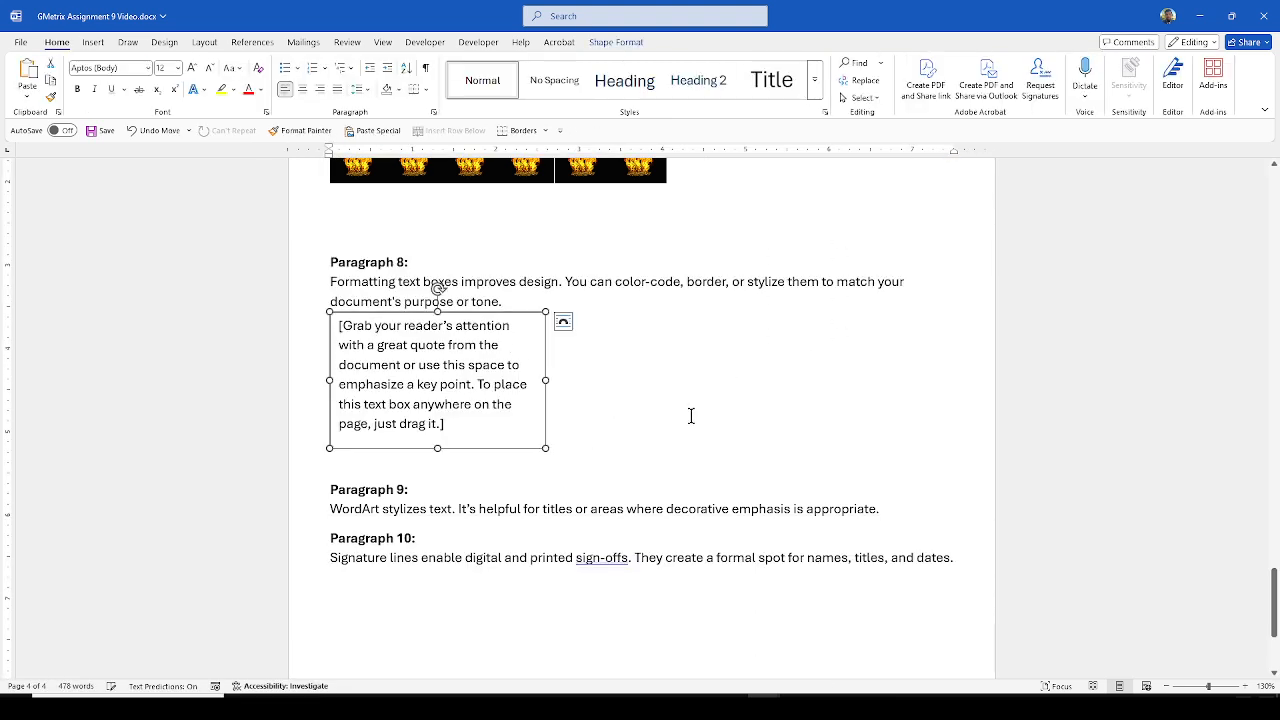
click(629, 423)
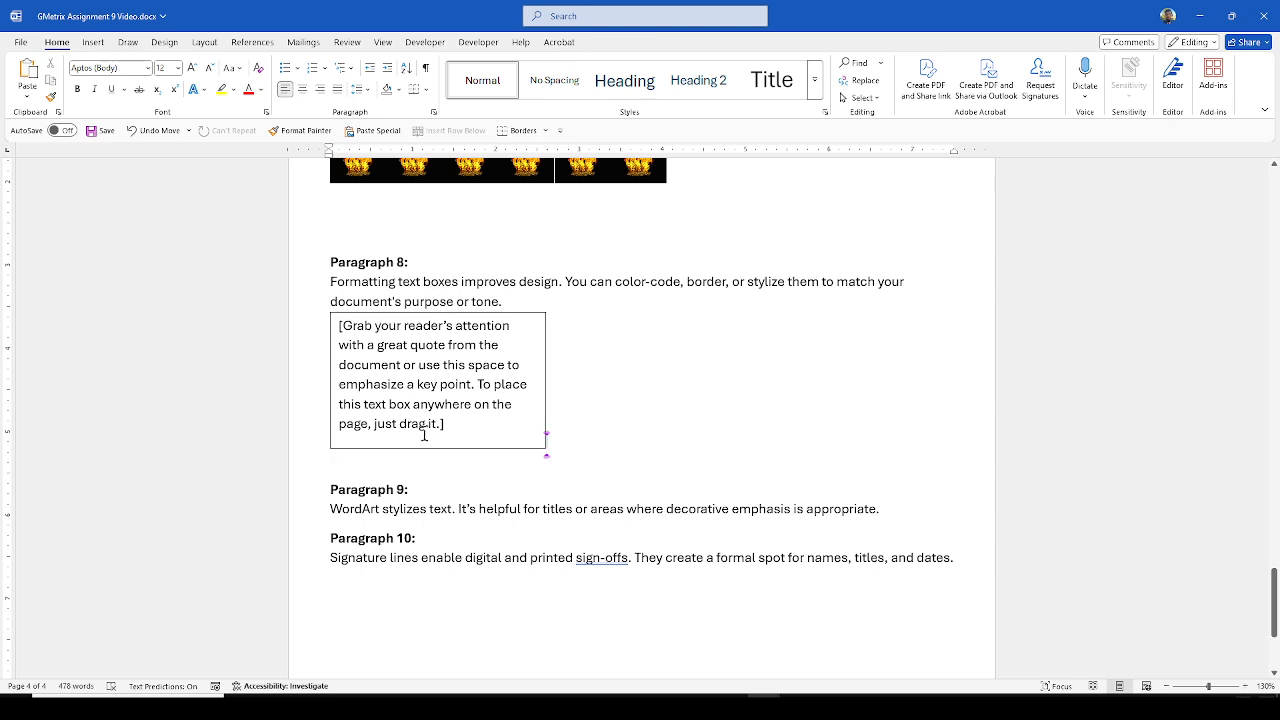
Step: Replace the placeholder text in the Paragraph 8 text box with "Here is our Textbox."
triple_click(477, 426)
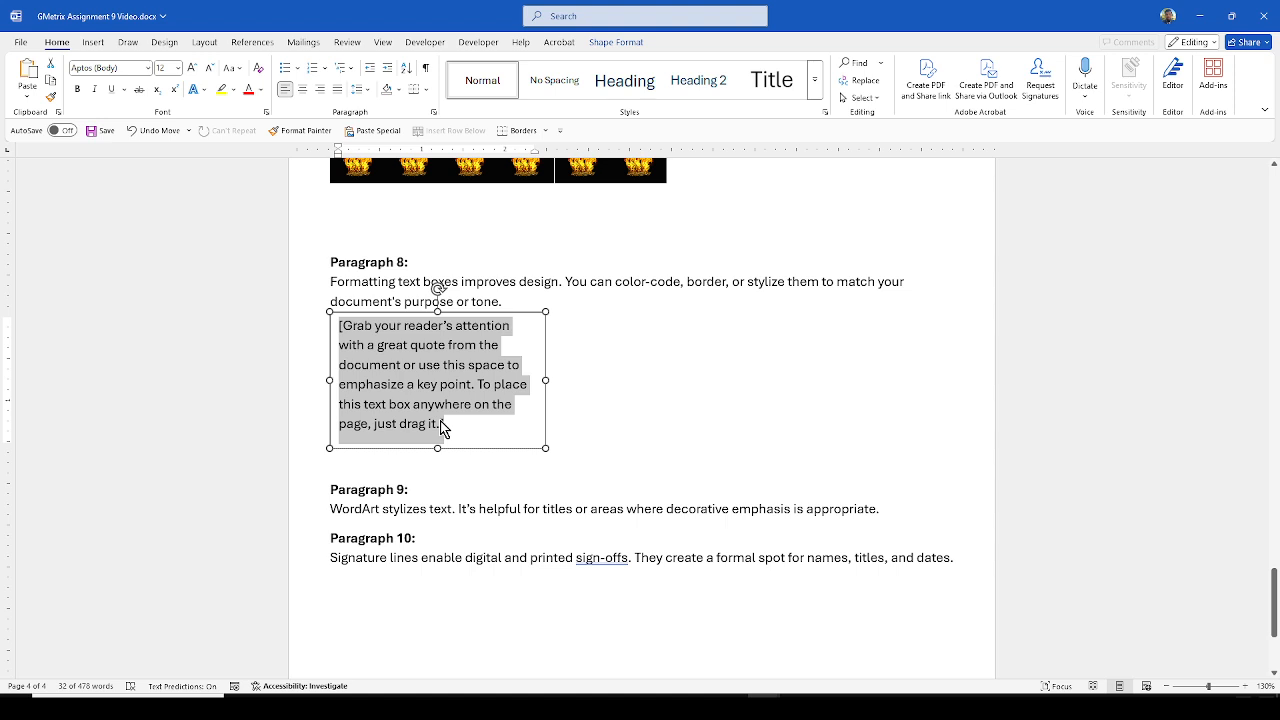
text(Here is)
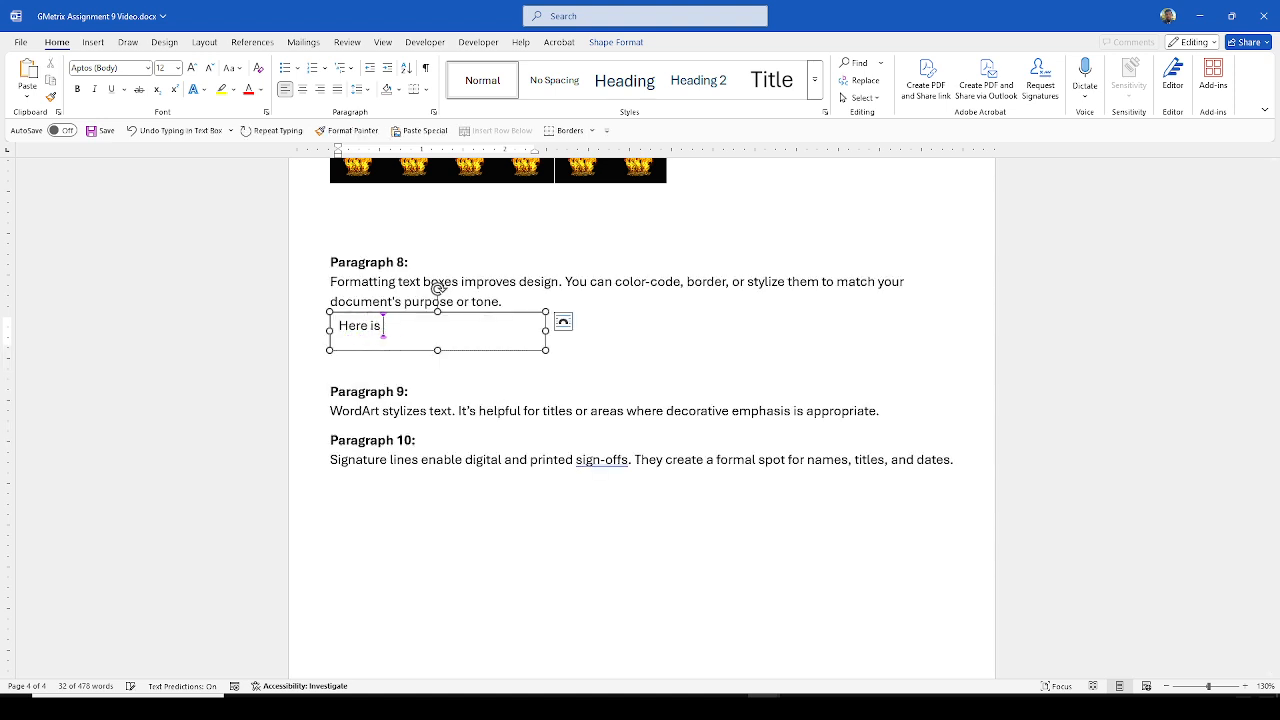
text( our Textbox.)
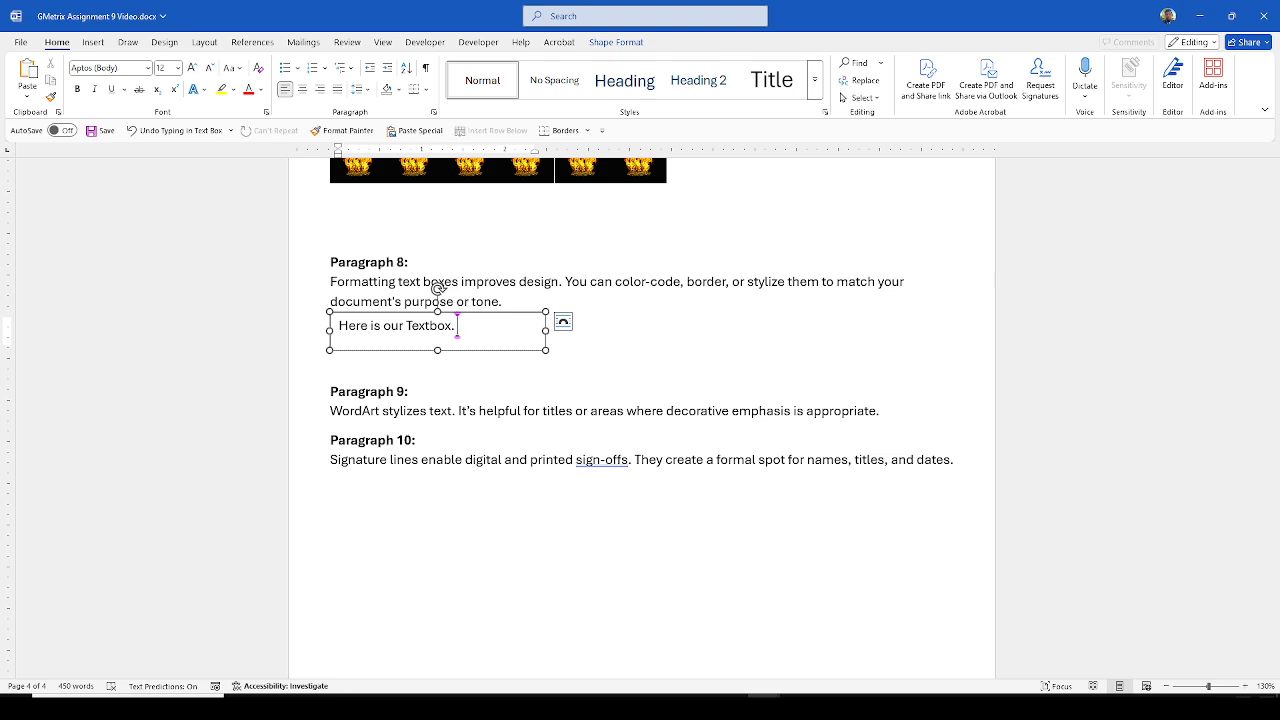
click(568, 374)
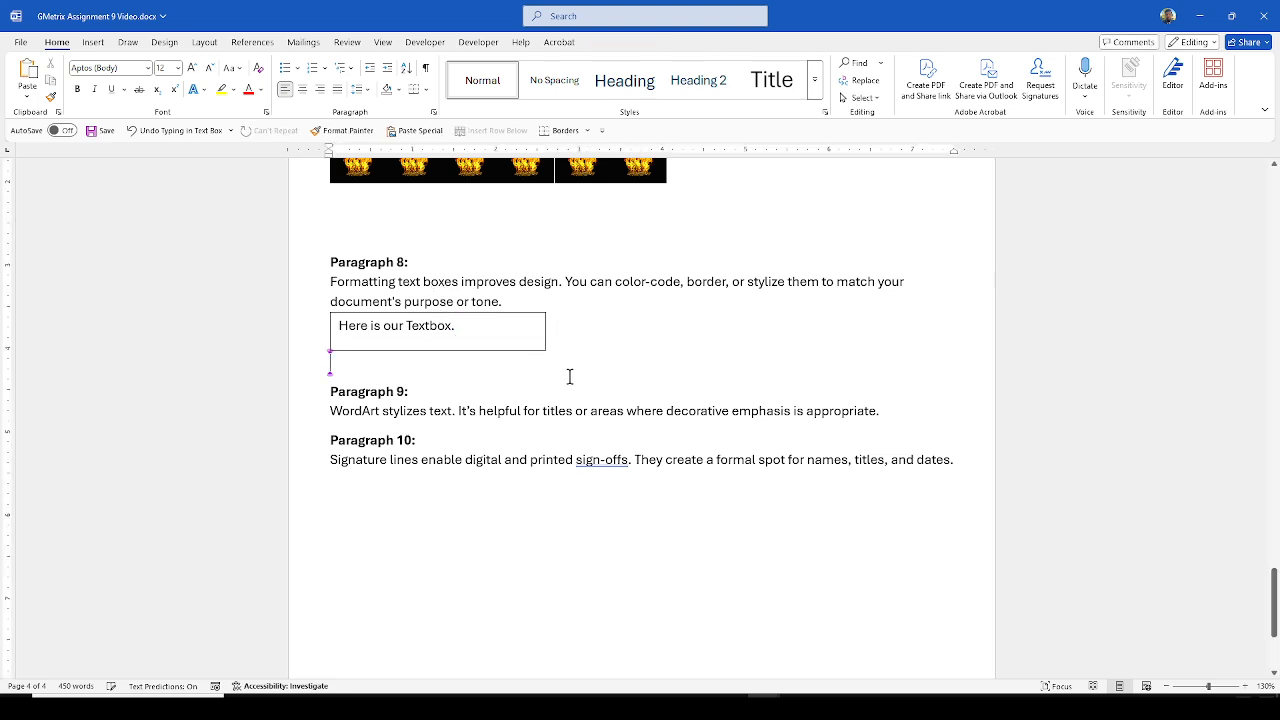
click(499, 351)
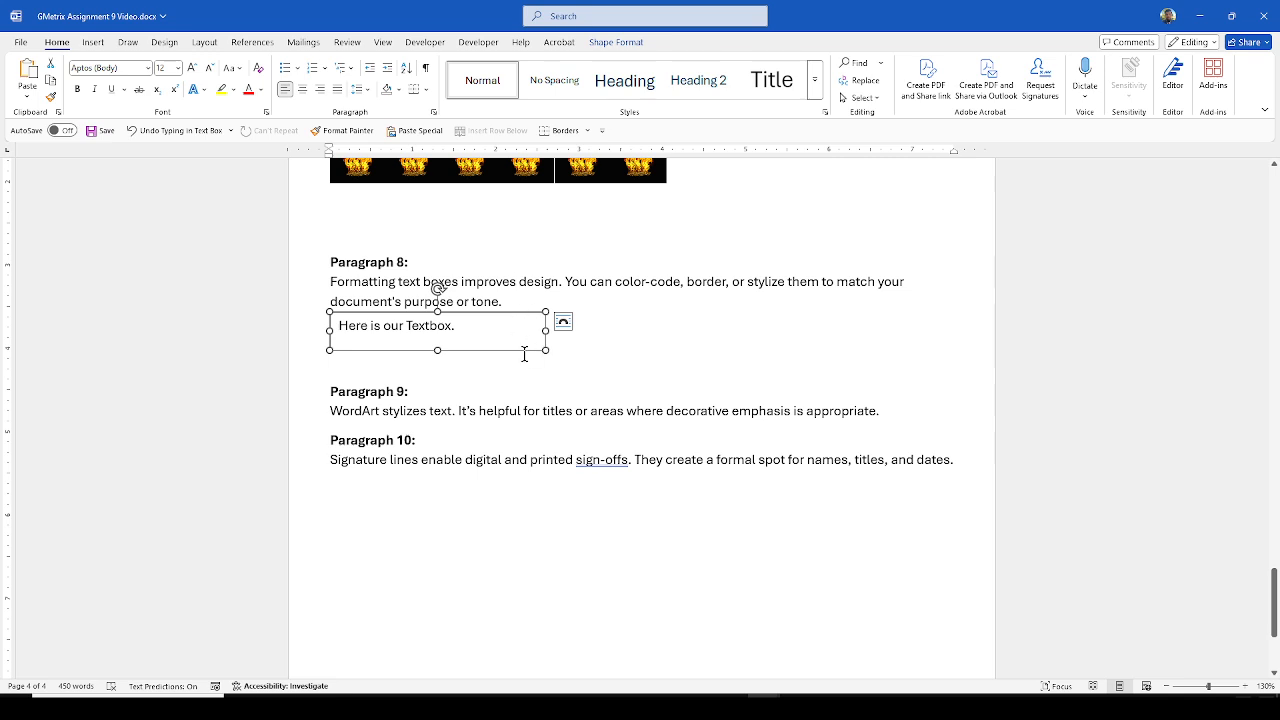
click(607, 47)
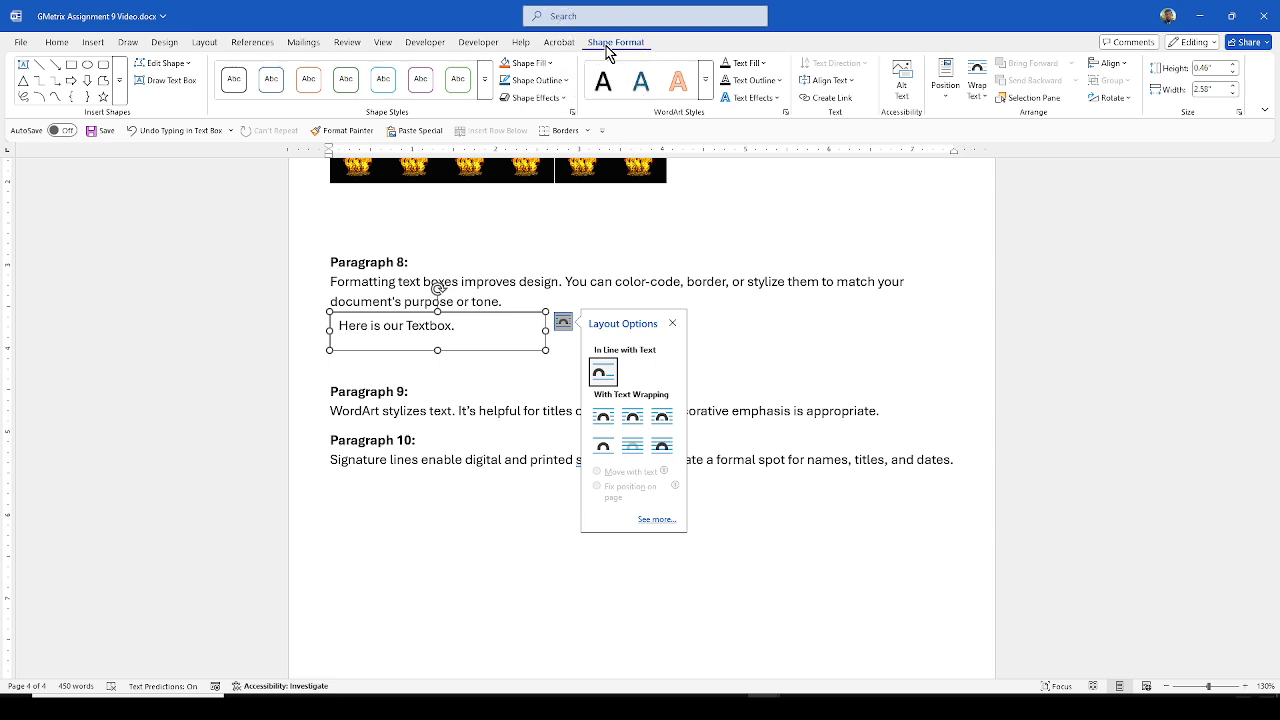
click(781, 84)
mouse_move(791, 370)
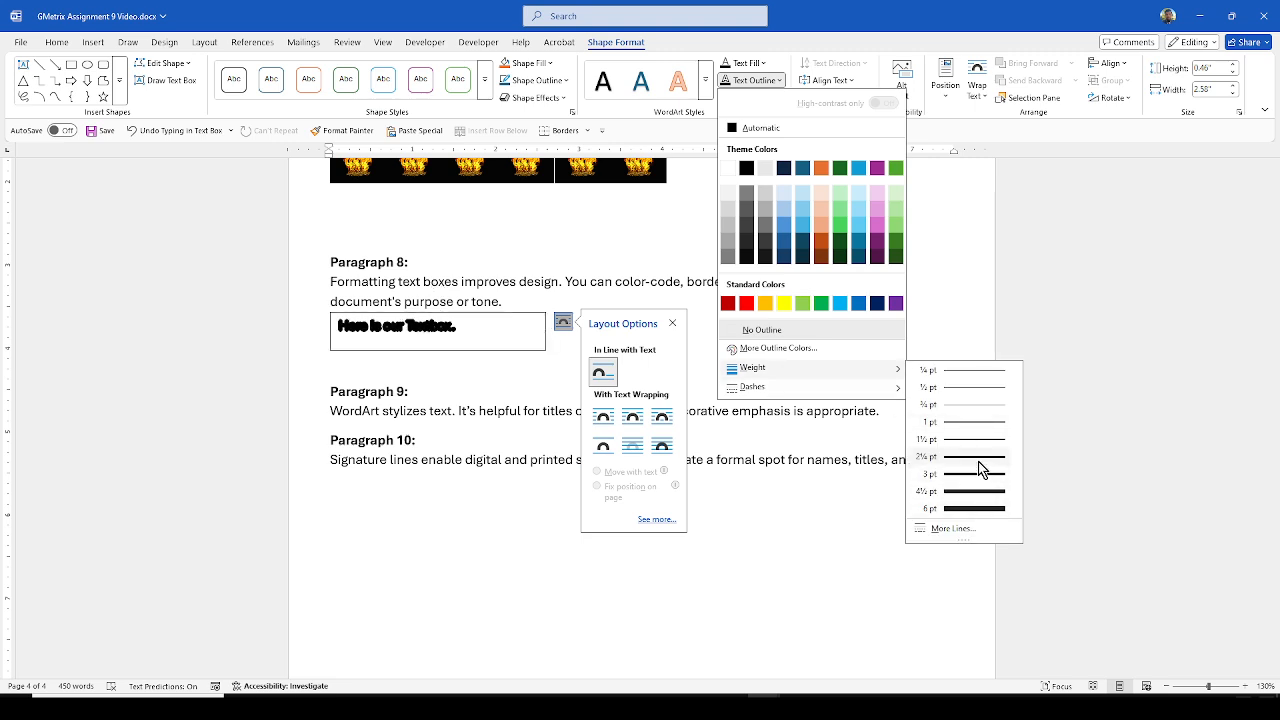
click(519, 364)
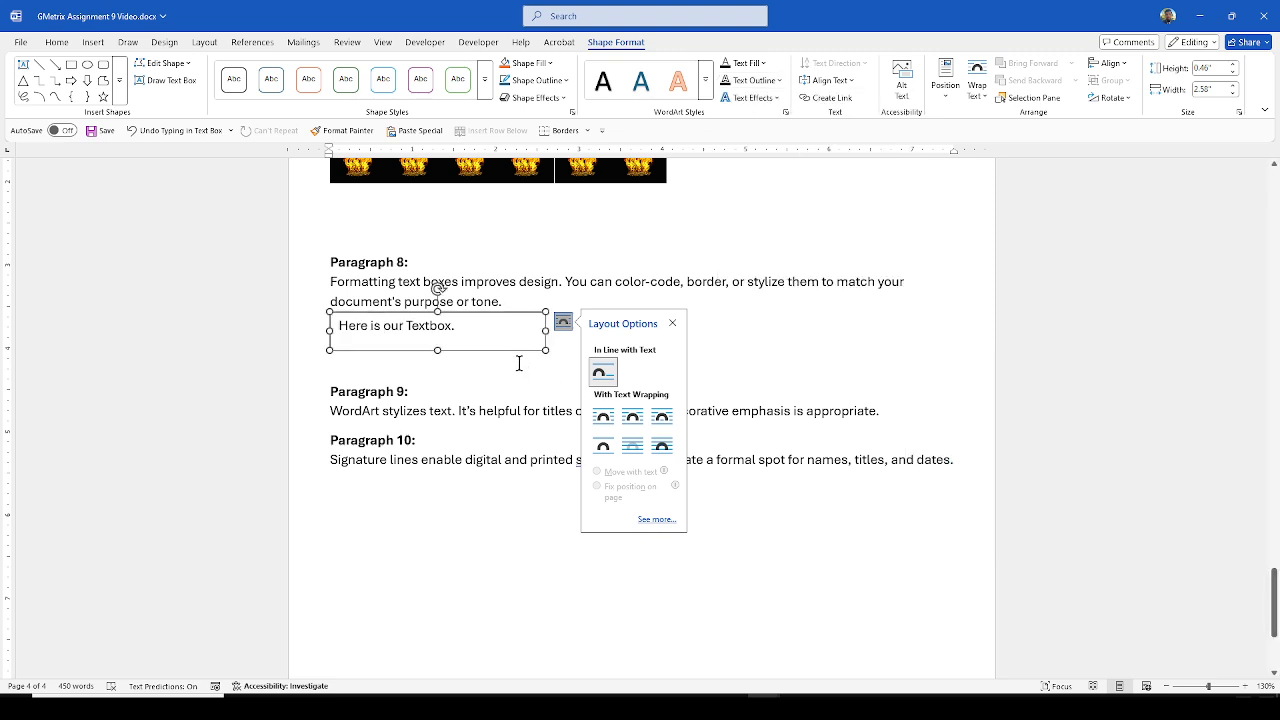
click(525, 372)
click(534, 310)
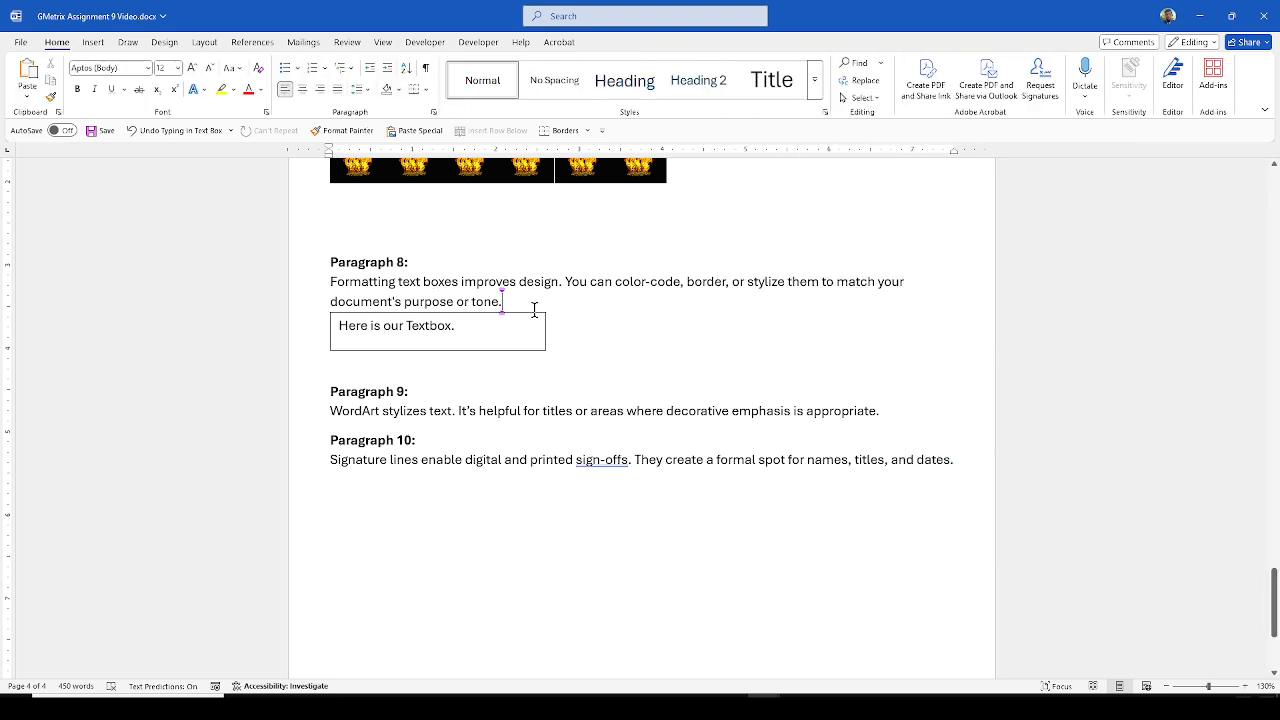
click(331, 316)
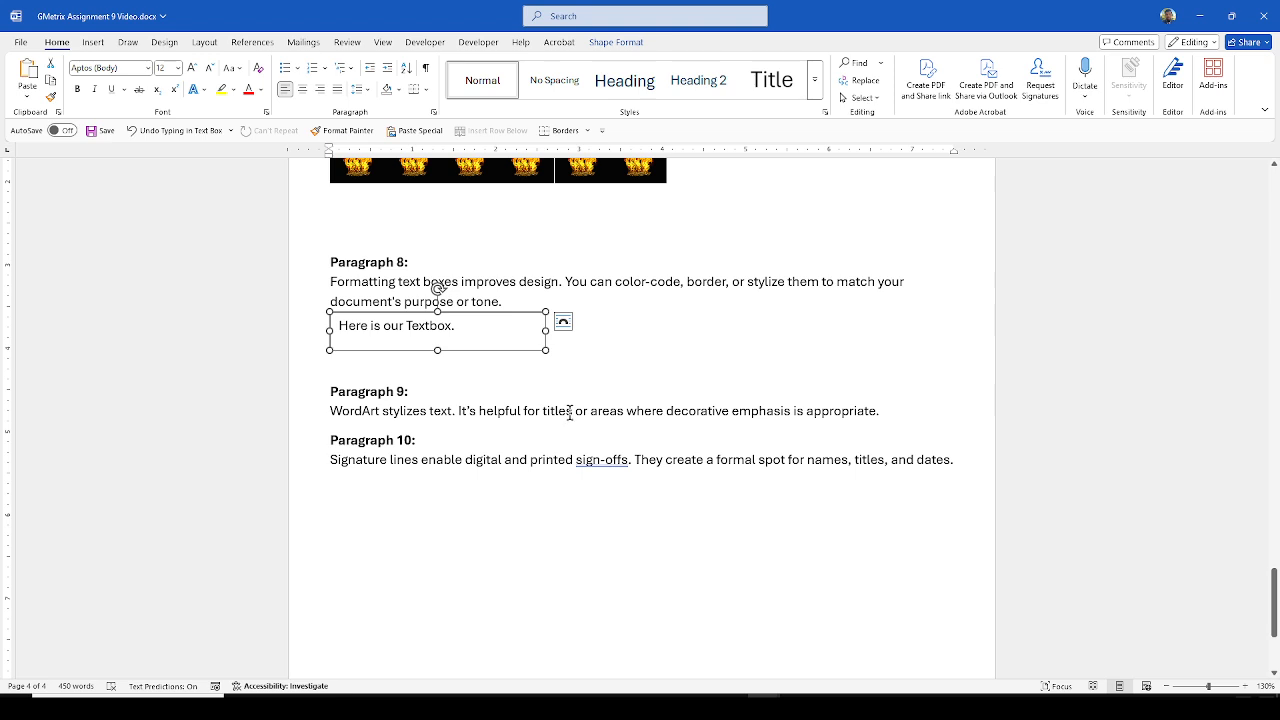
click(616, 42)
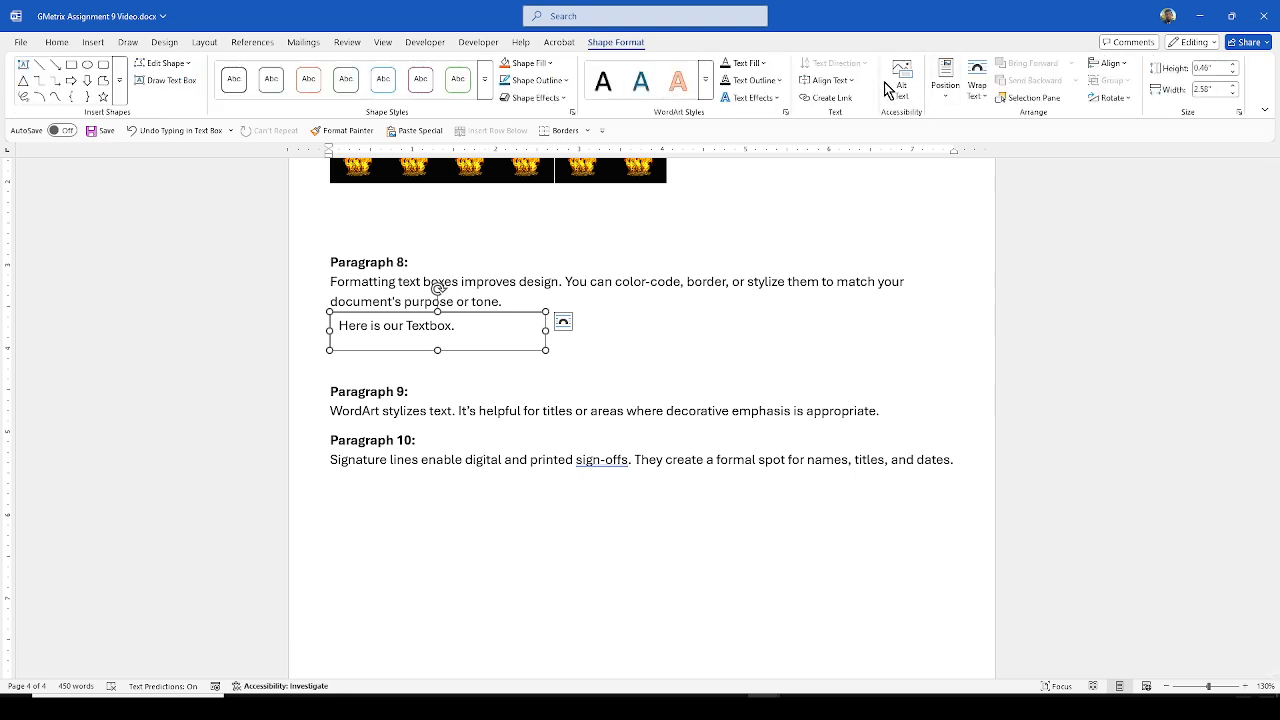
click(750, 63)
click(750, 63)
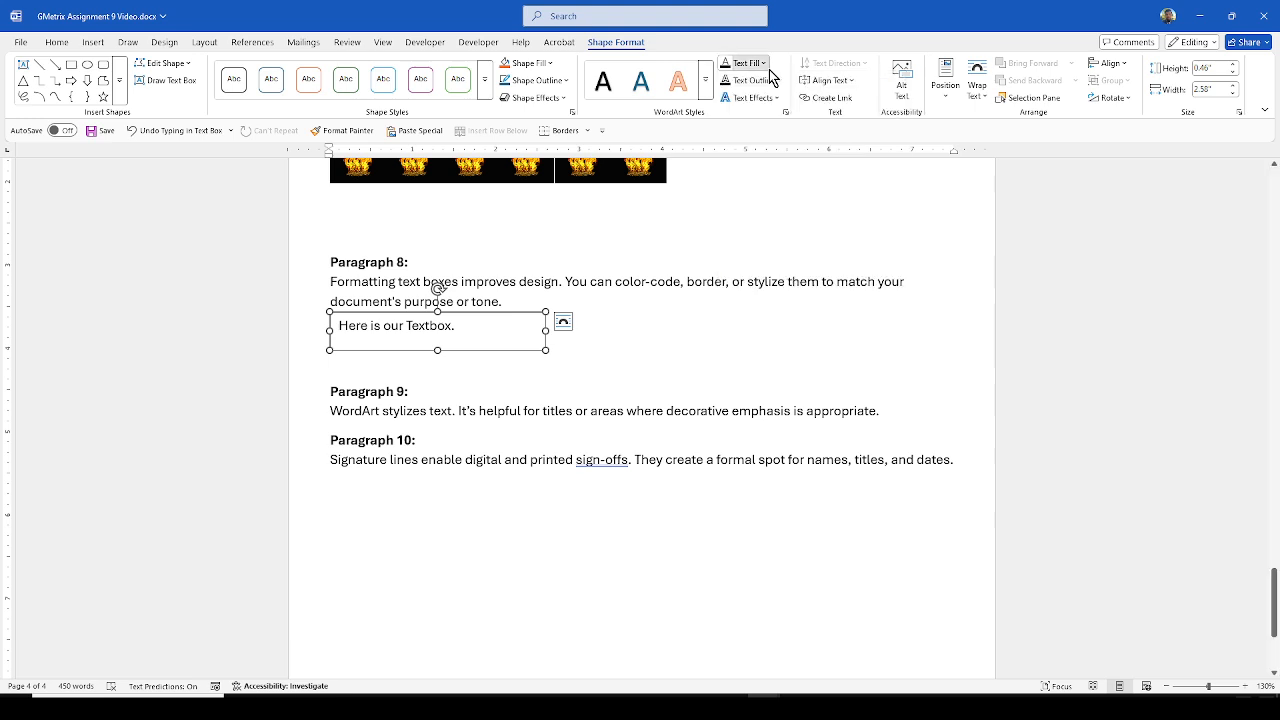
click(772, 82)
mouse_move(745, 368)
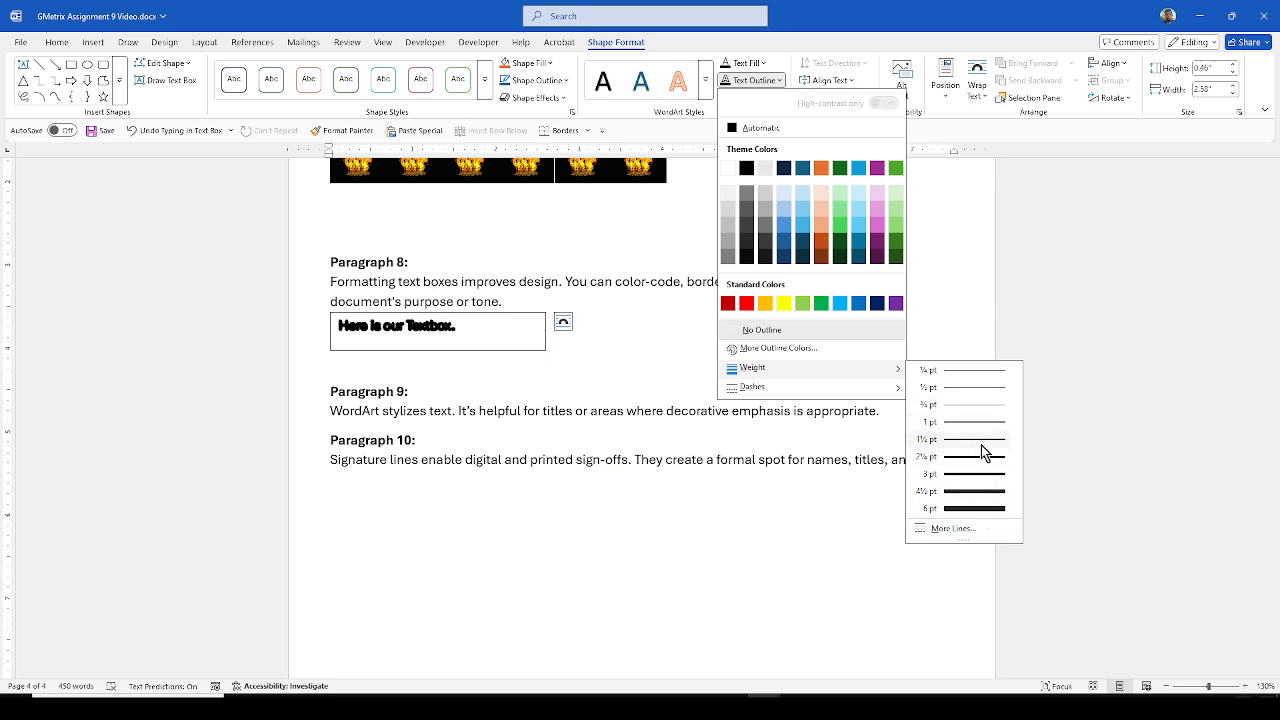
mouse_move(834, 393)
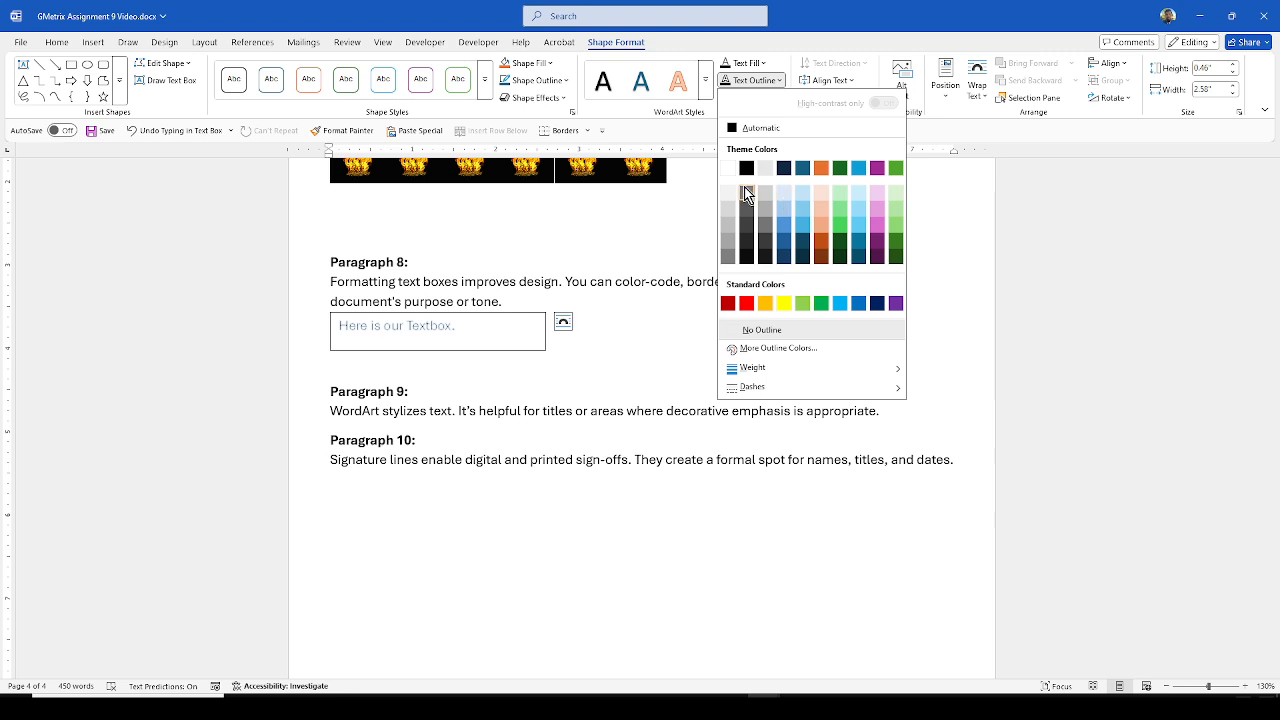
click(638, 110)
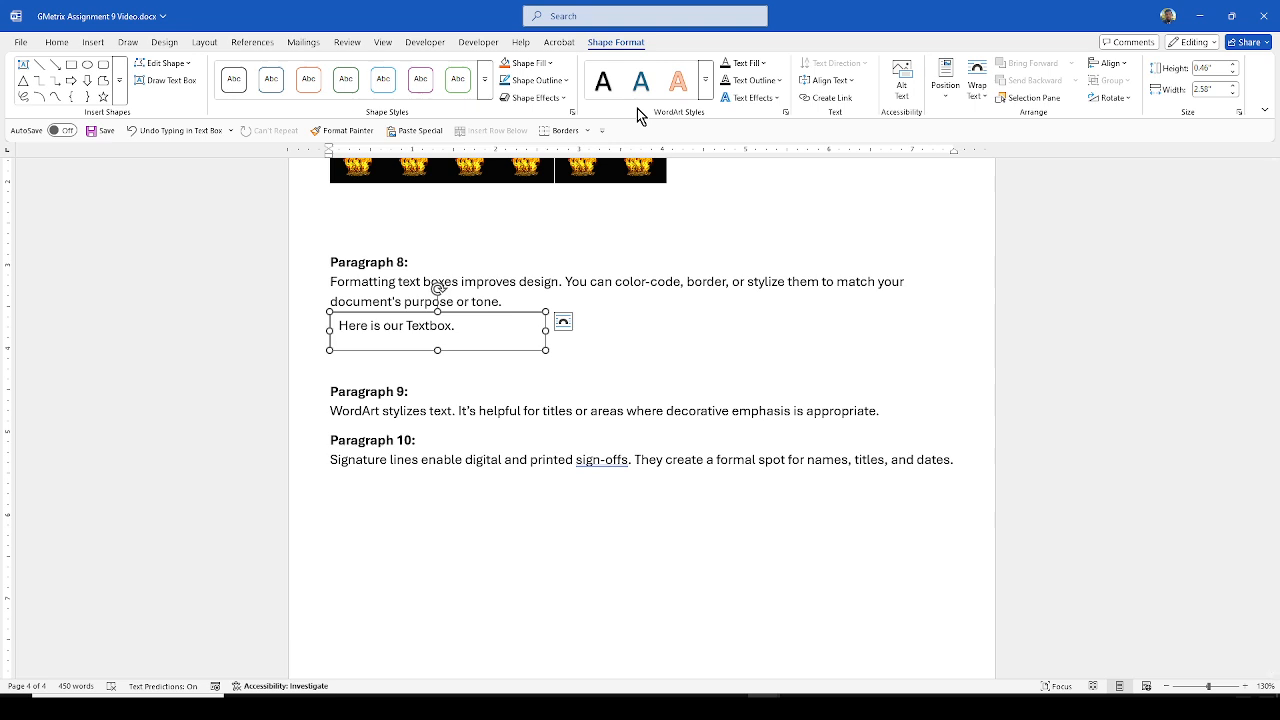
Step: Give the Paragraph 8 text box a 6 pt shape outline in dark green
click(567, 83)
mouse_move(562, 352)
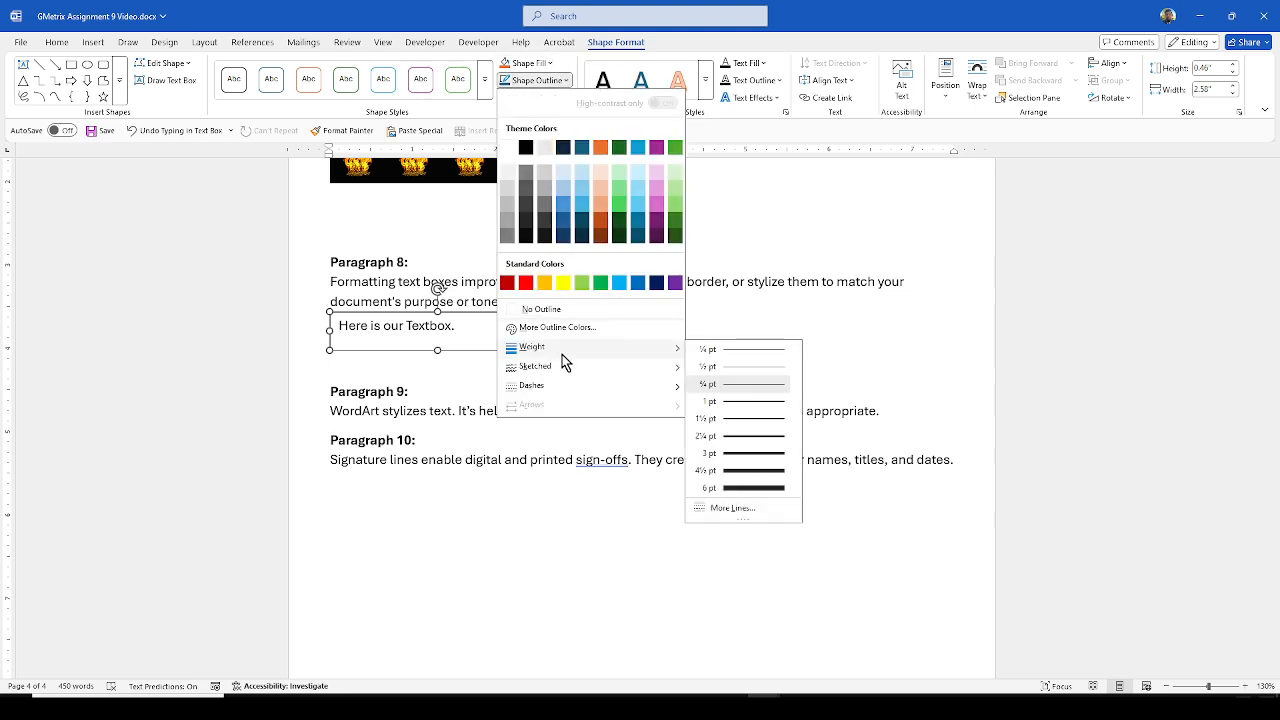
click(758, 487)
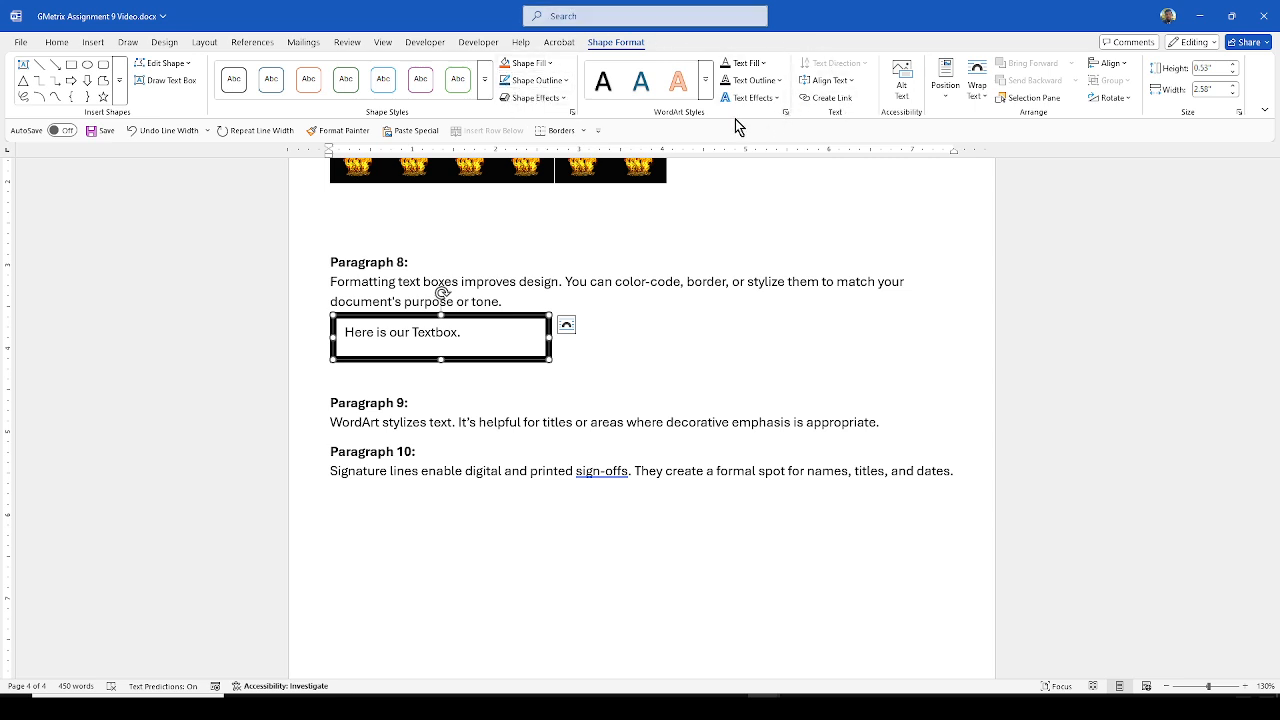
click(565, 81)
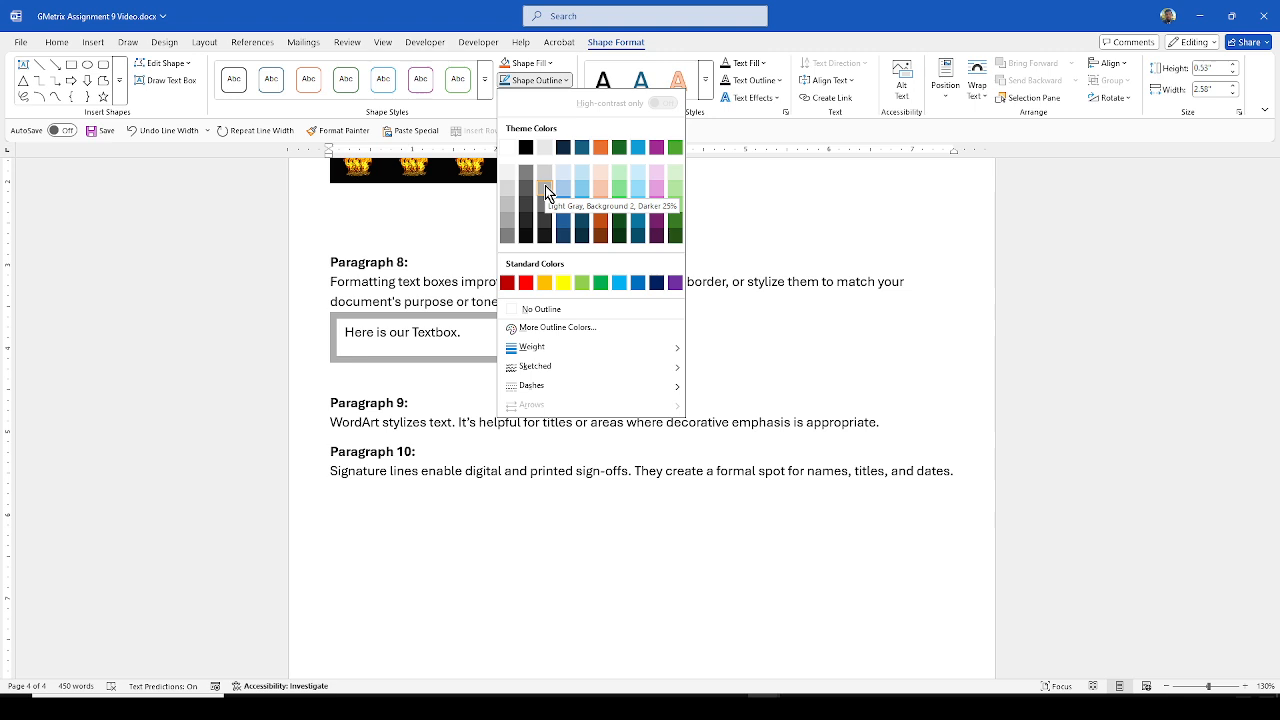
click(681, 224)
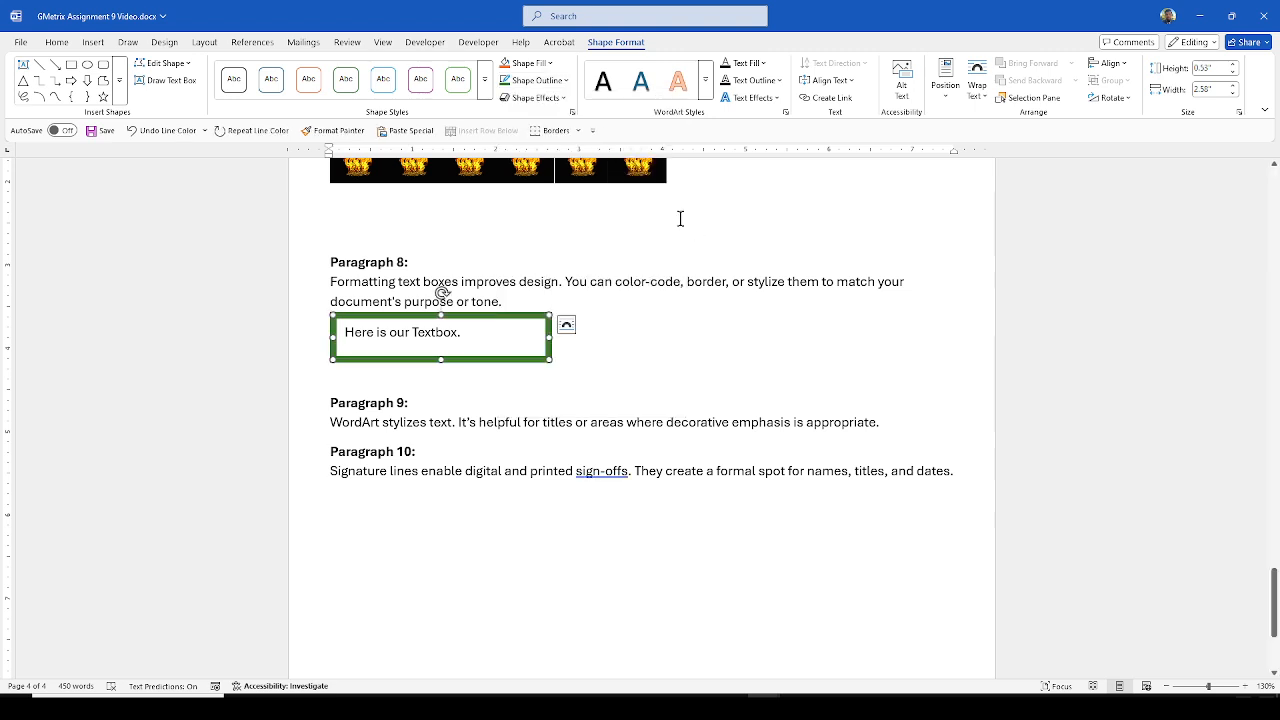
Step: Apply an outer shadow offset to the bottom right to the Paragraph 8 text box
click(567, 99)
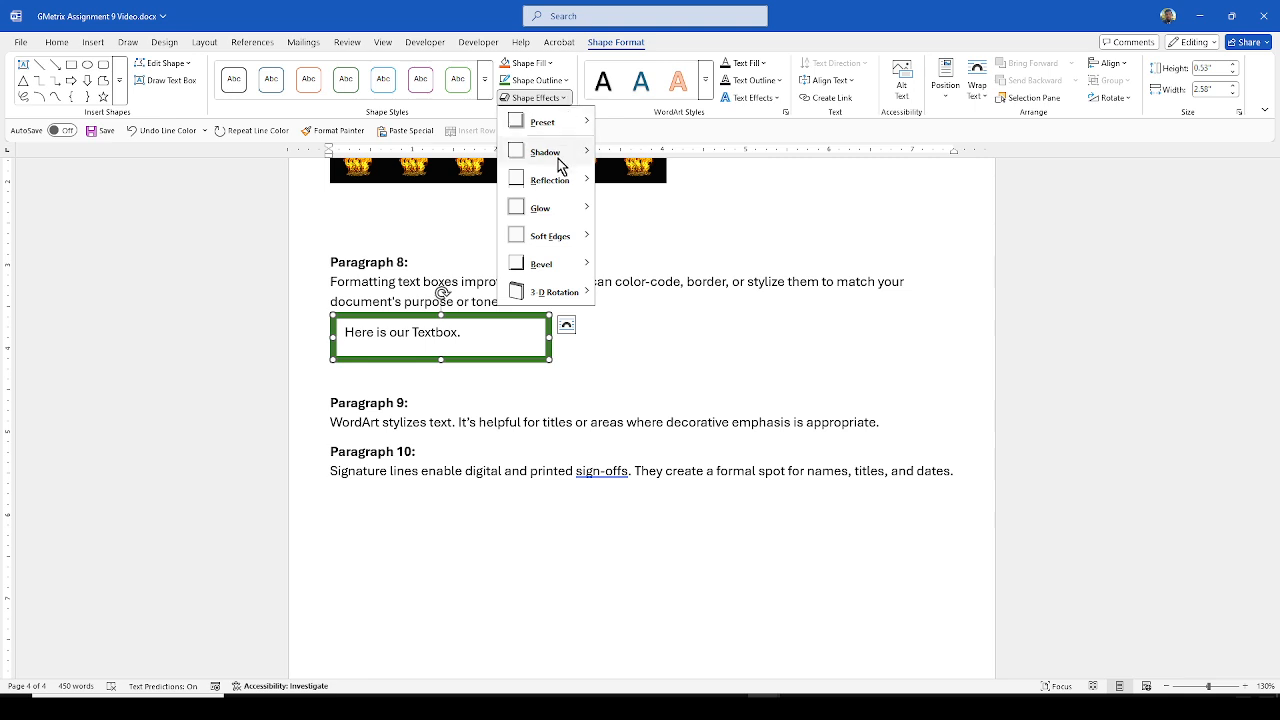
mouse_move(559, 163)
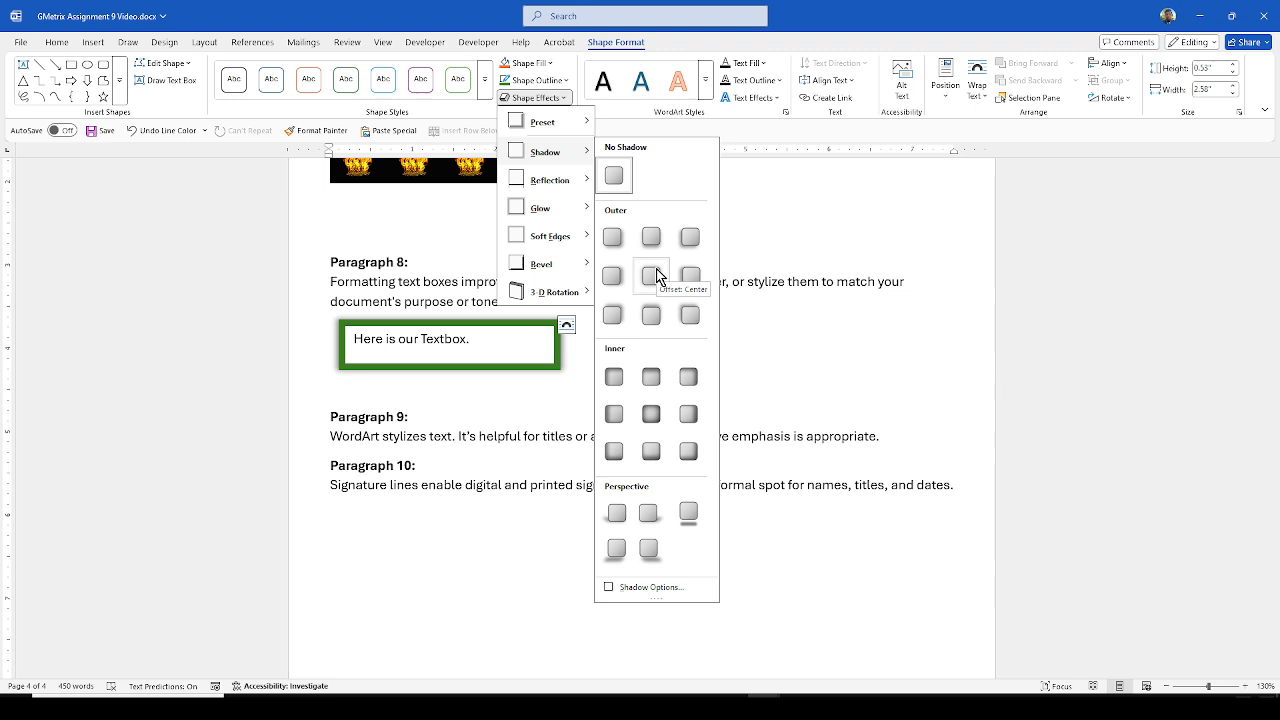
click(614, 240)
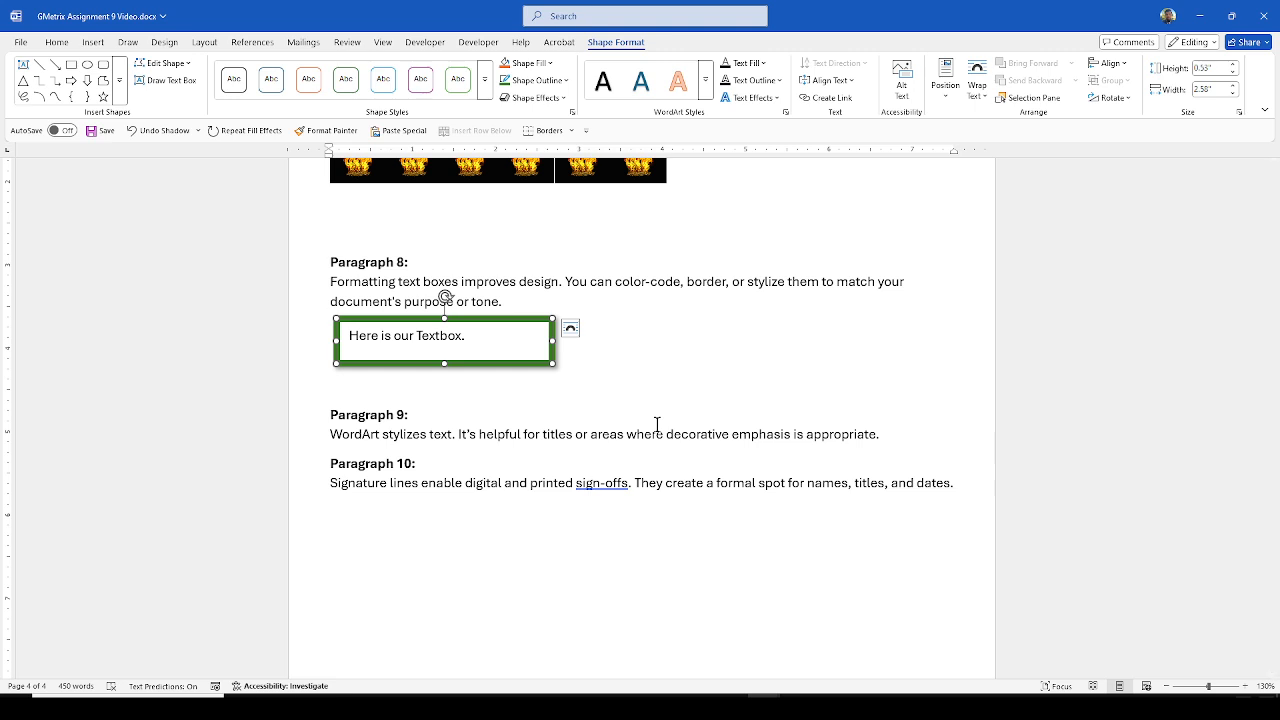
Step: Add a blank line below the Paragraph 9 text
click(936, 434)
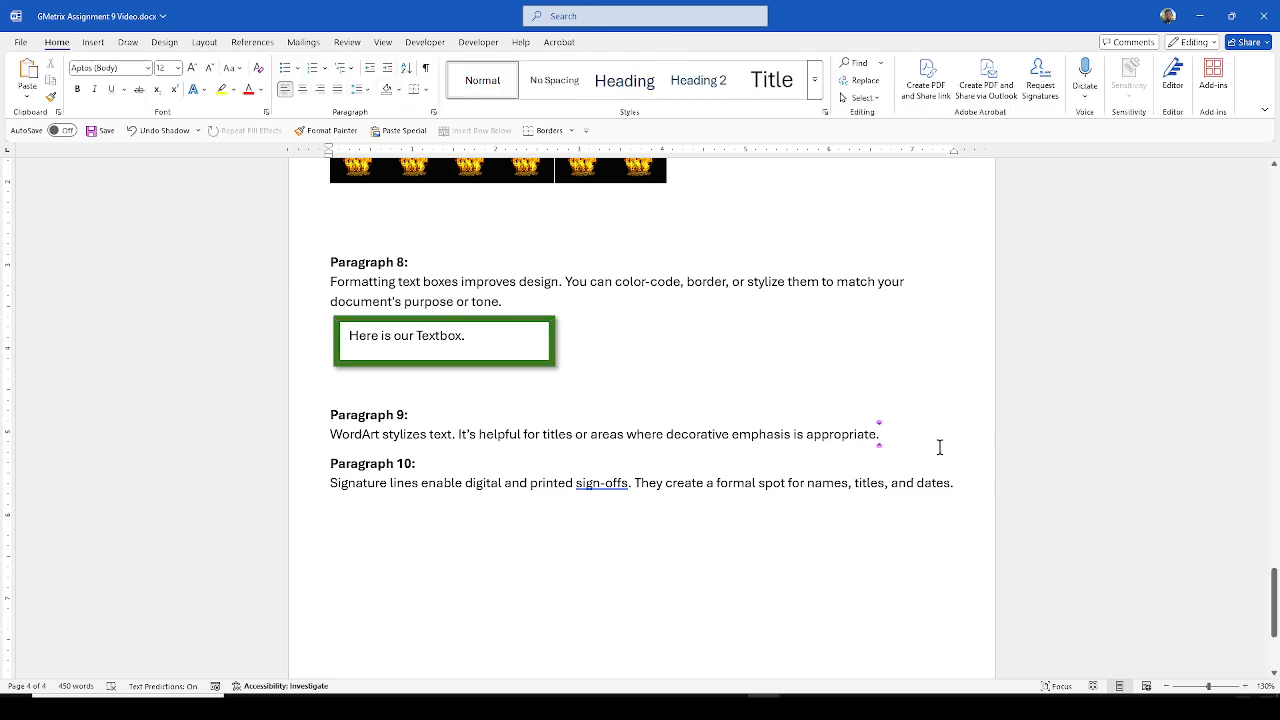
key(Return)
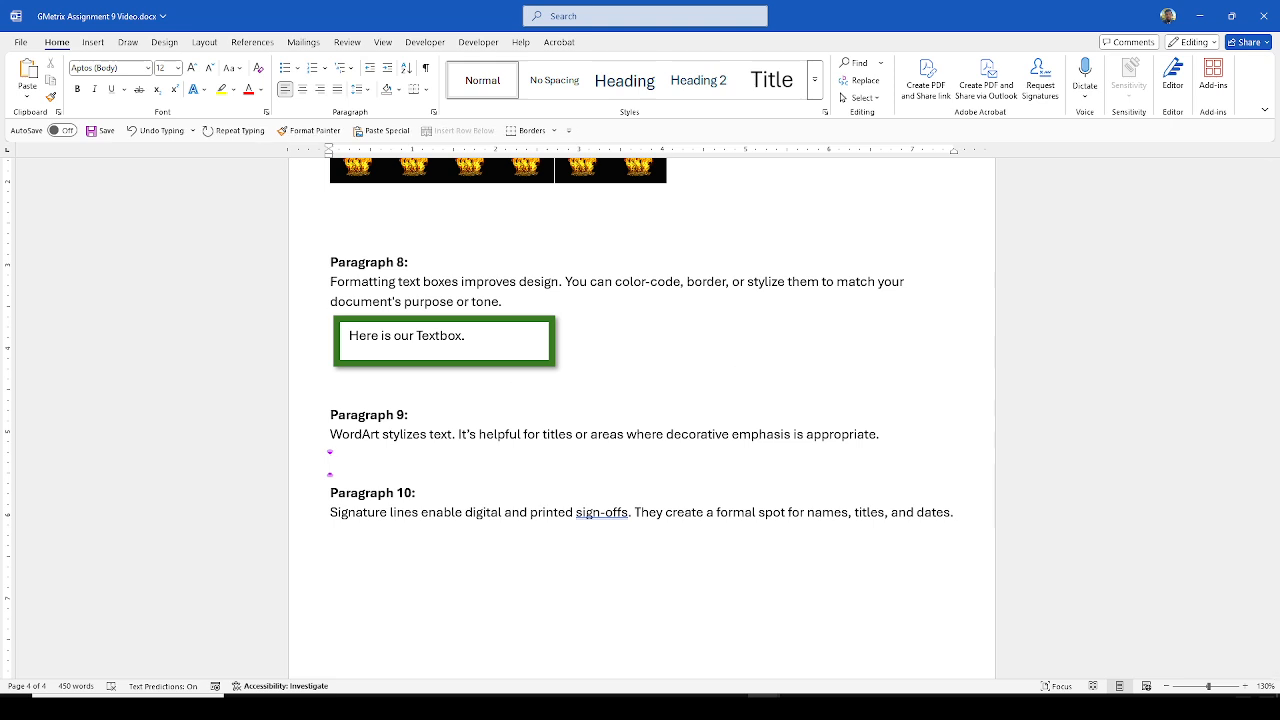
click(543, 362)
click(610, 43)
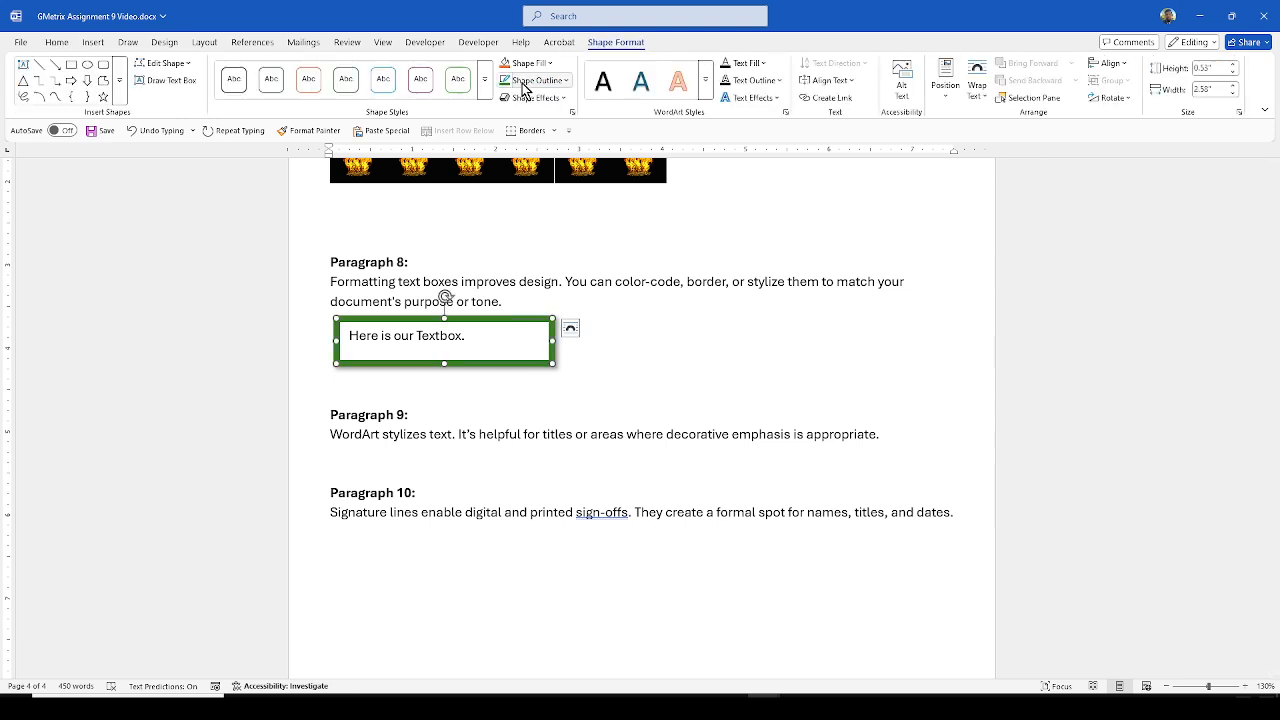
click(562, 97)
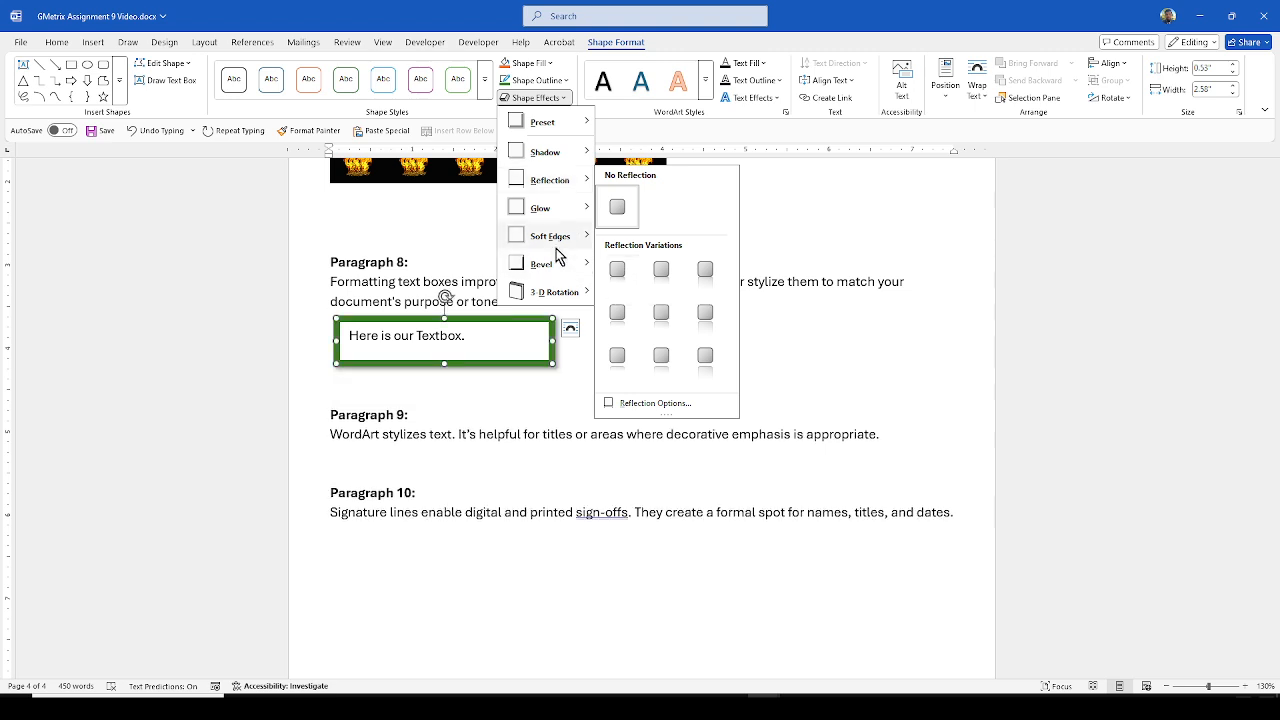
mouse_move(556, 246)
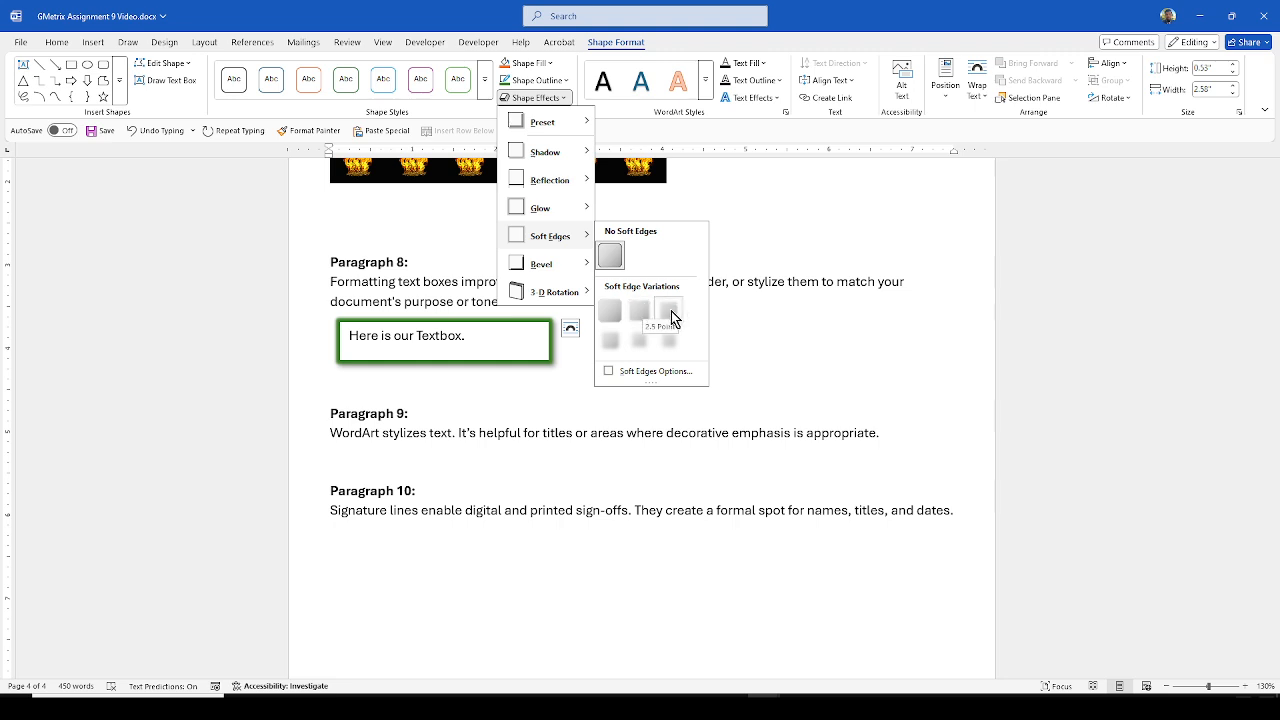
click(472, 463)
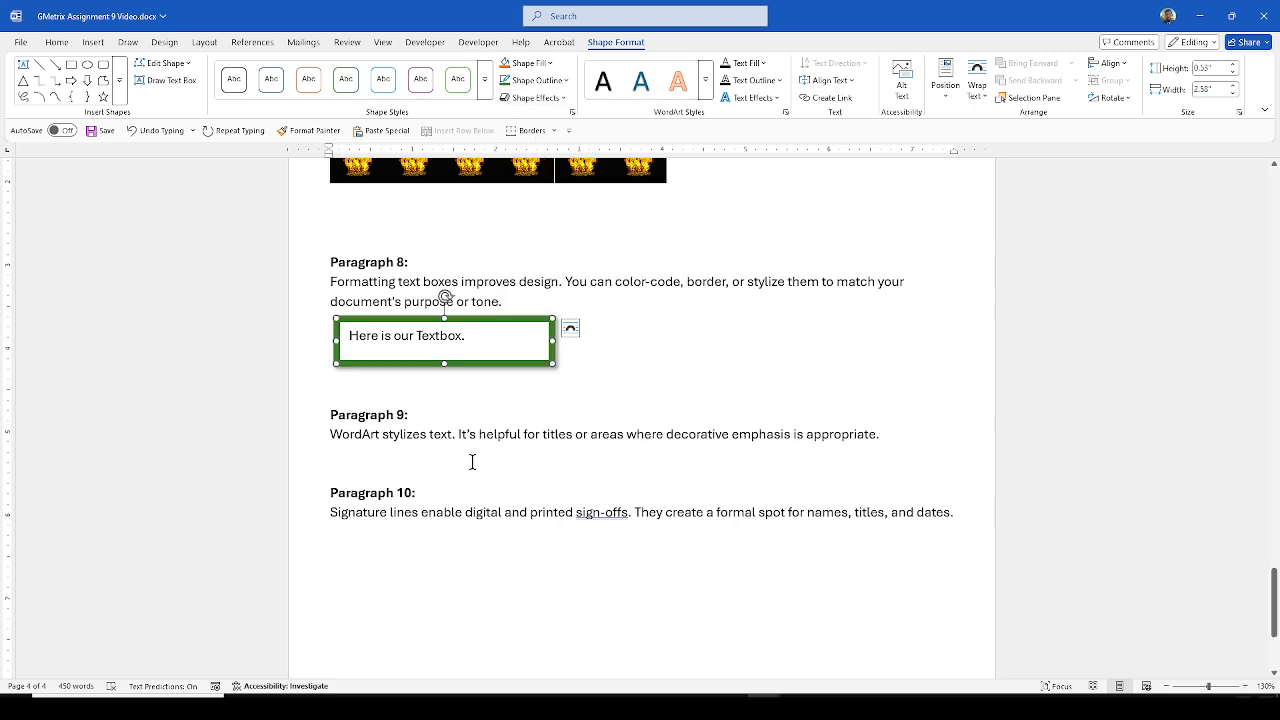
Step: Insert WordArt in the purple style with reflection on the blank line below the Paragraph 9 text
click(402, 453)
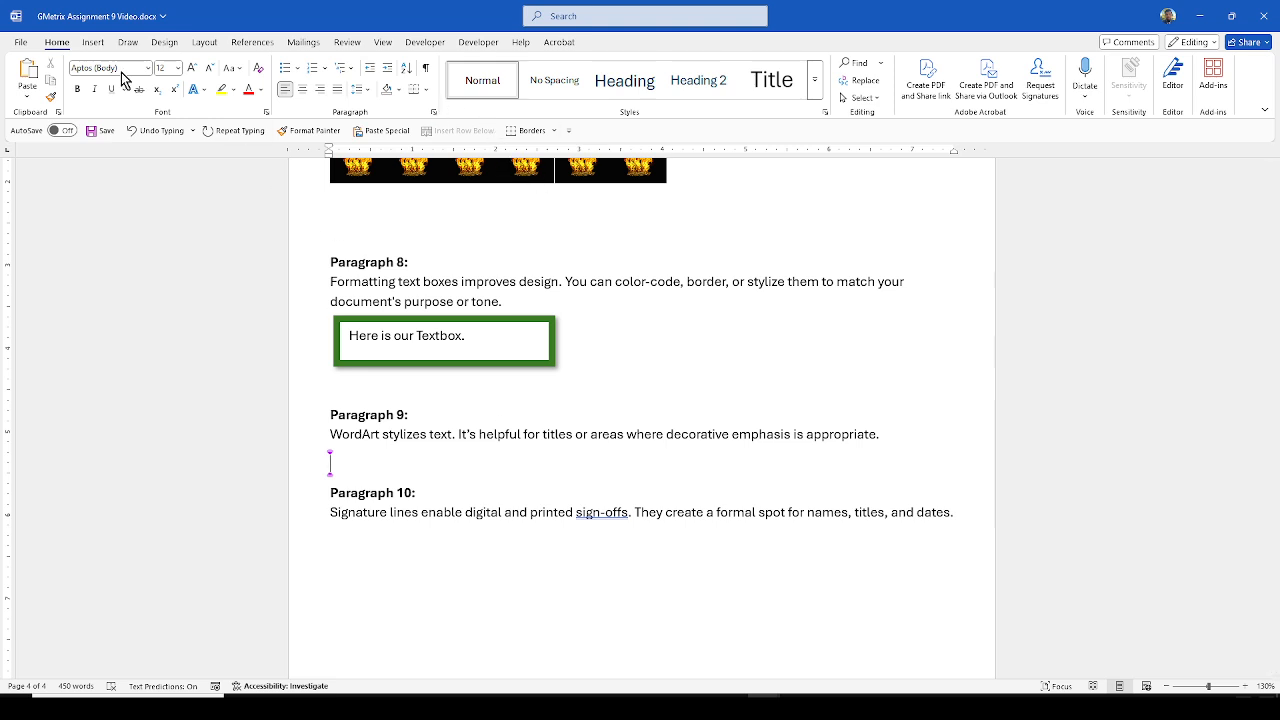
click(95, 46)
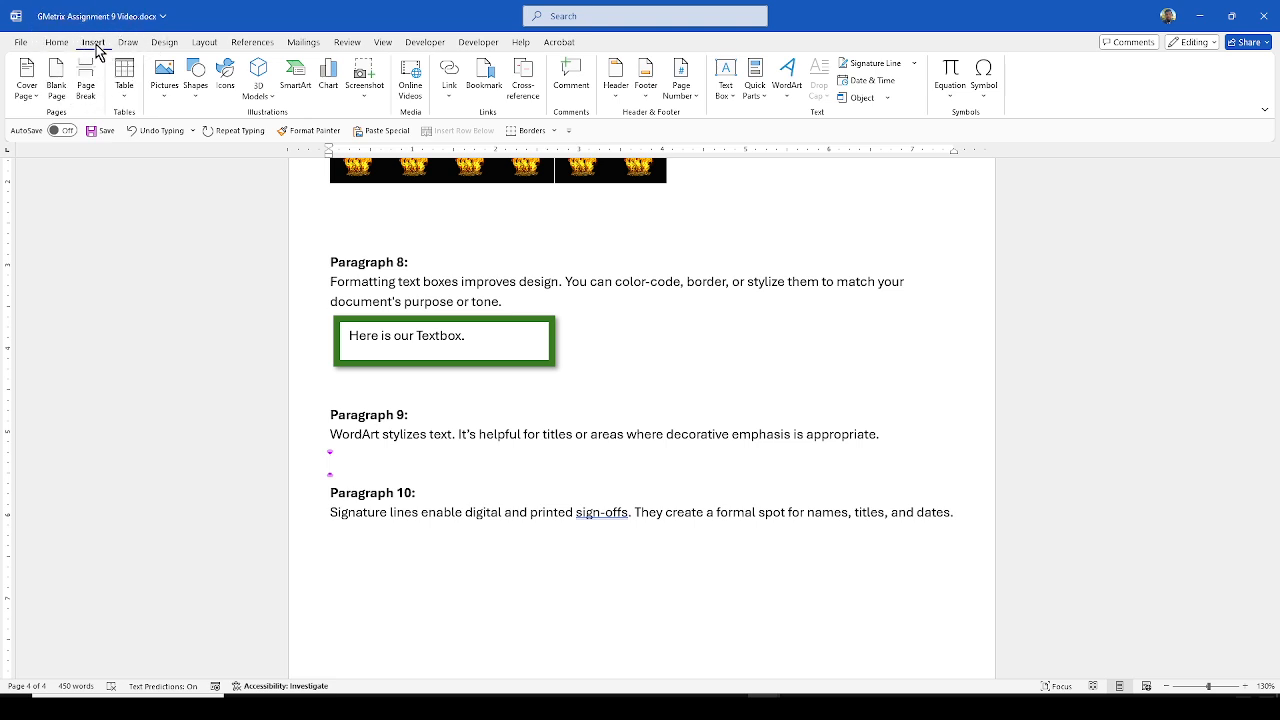
click(792, 98)
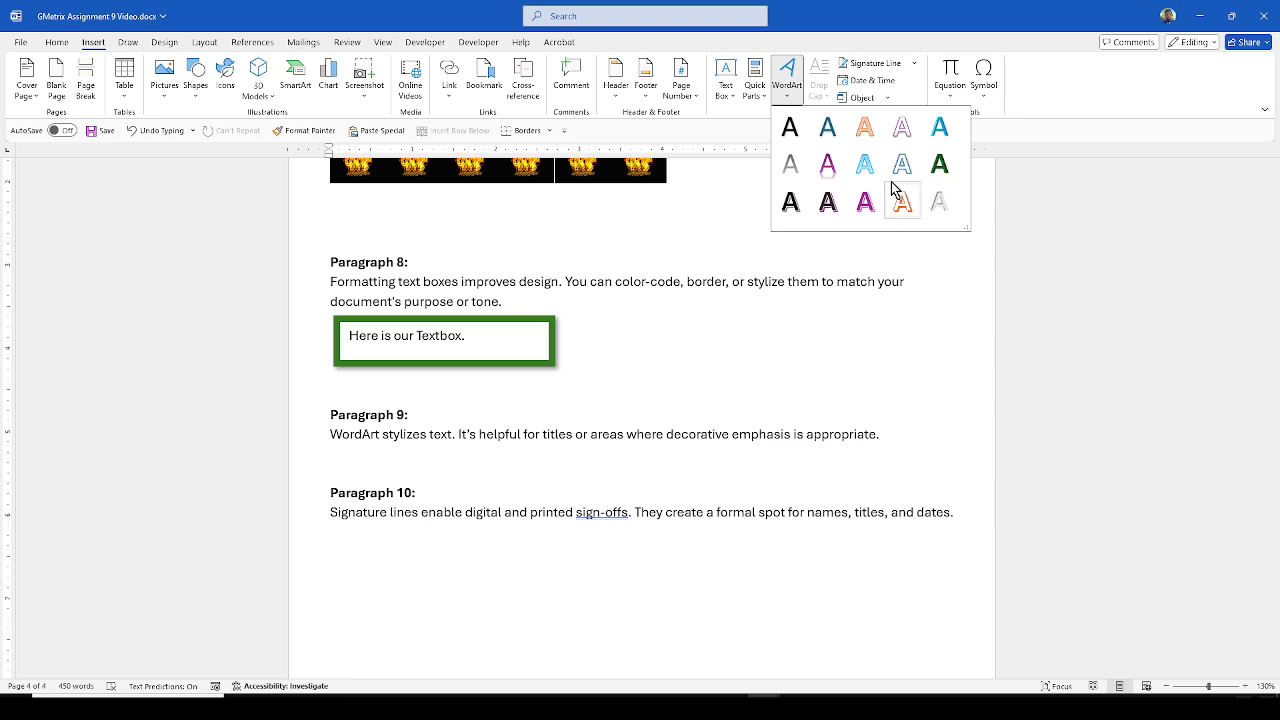
click(833, 175)
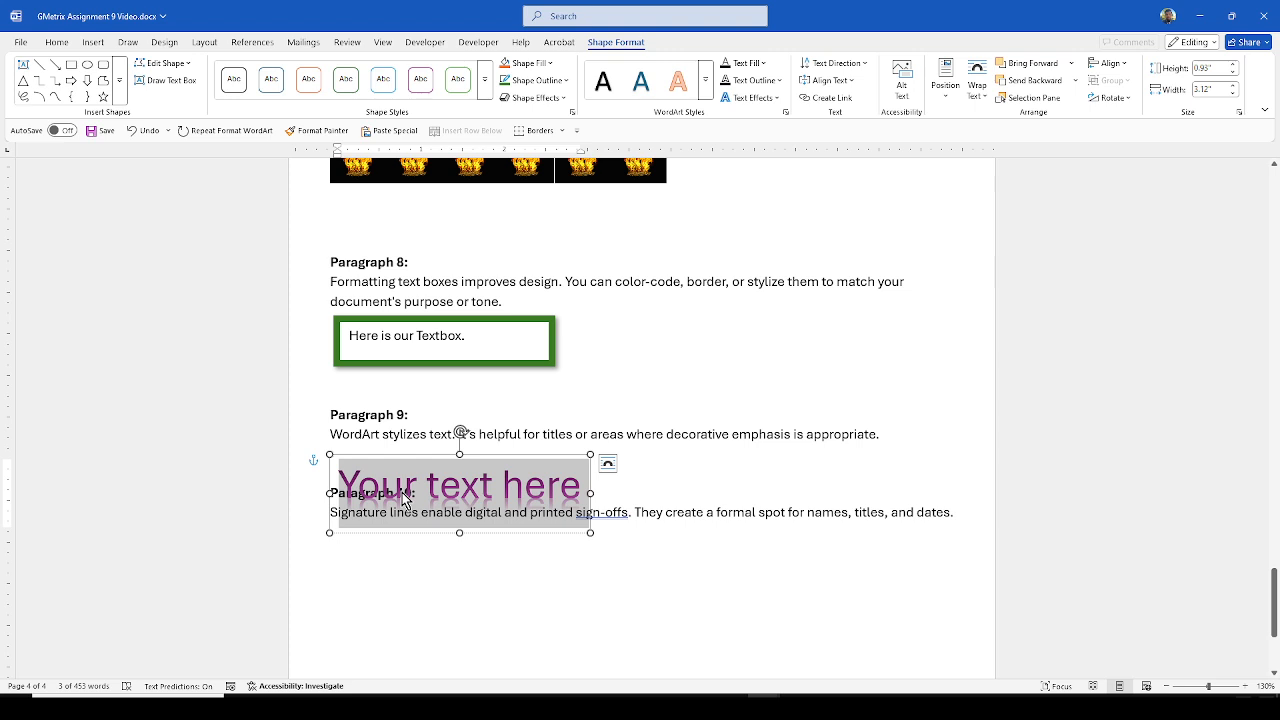
Step: Replace the WordArt placeholder text with "This is Paragraph 9 of the Lesson"
text(This is Par)
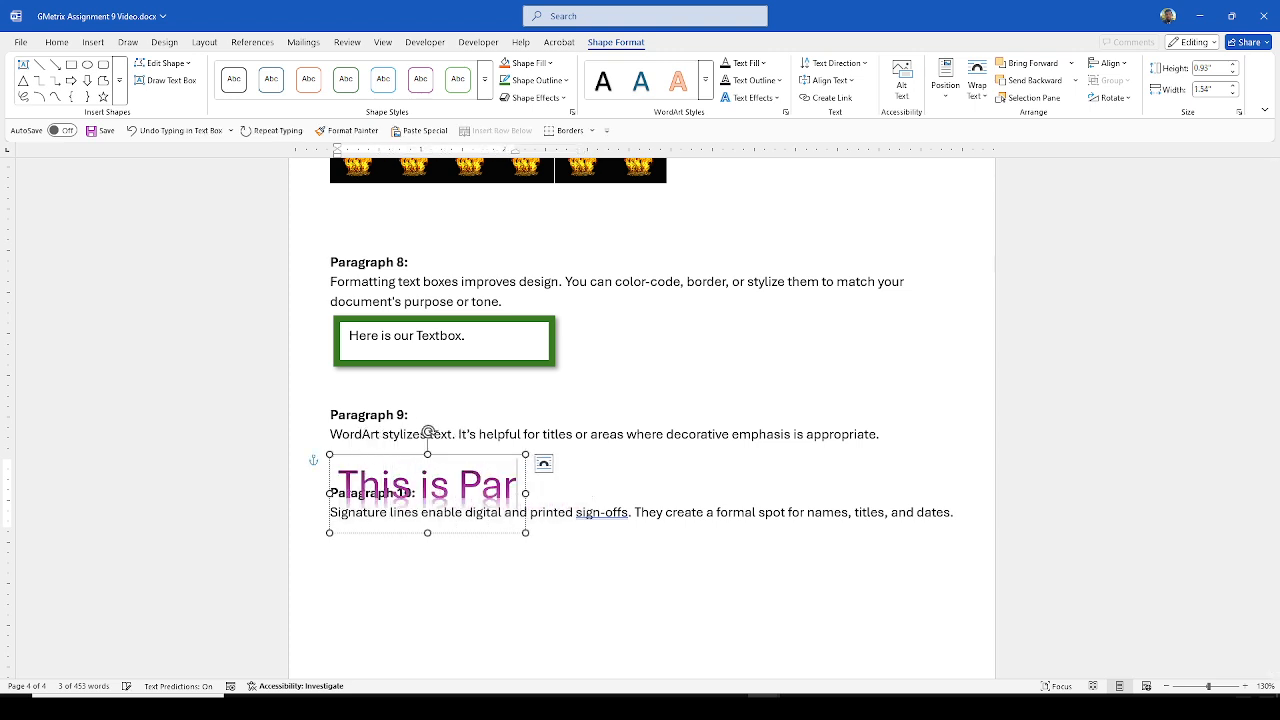
text(agraph)
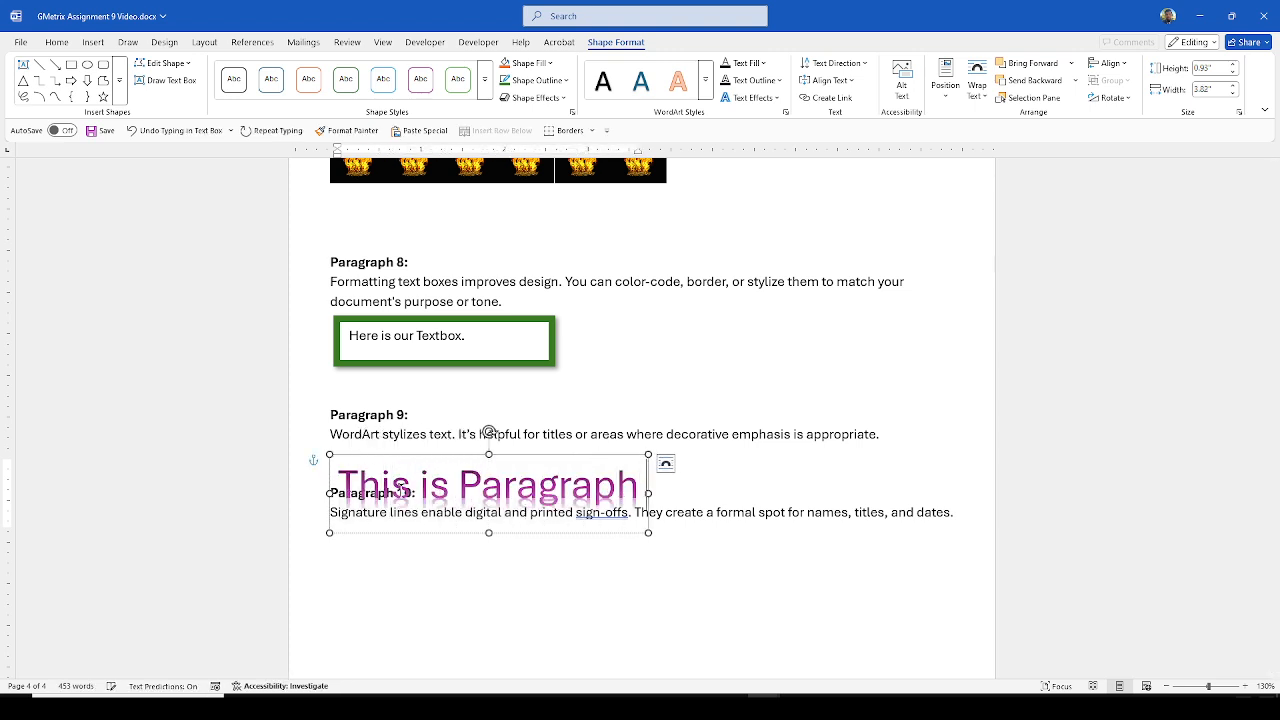
text( 9 of the)
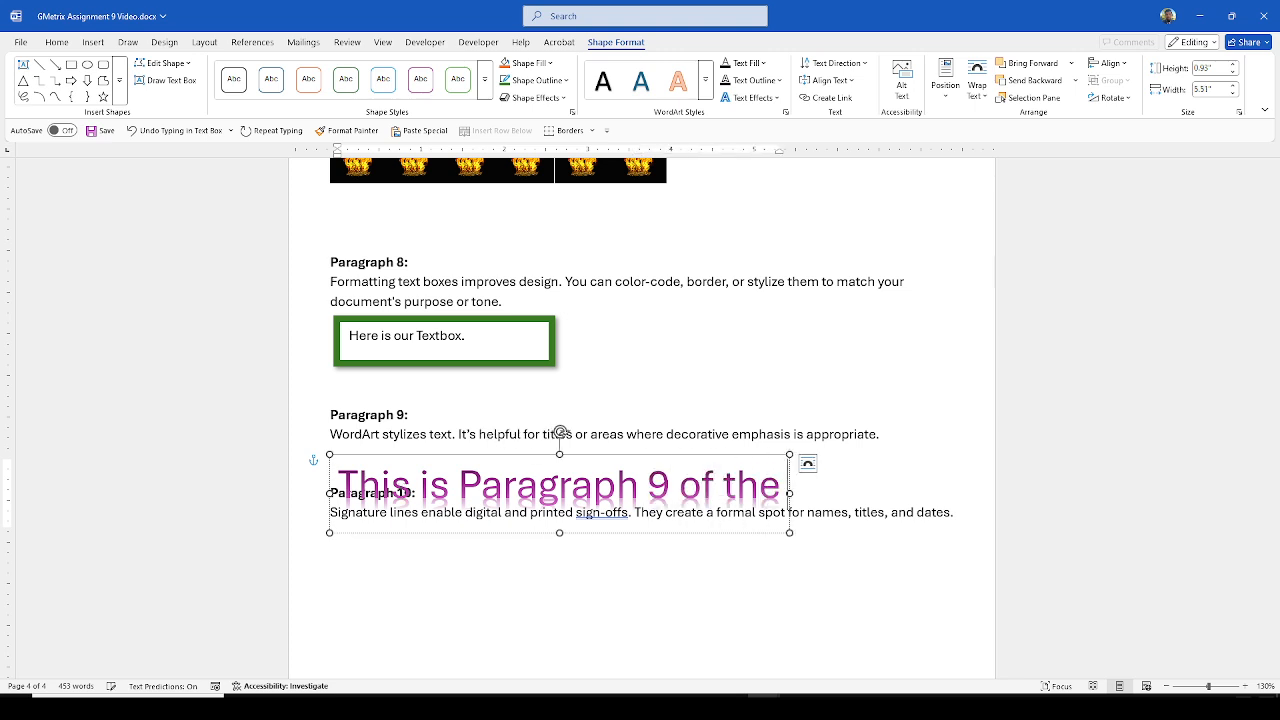
text( Lesson)
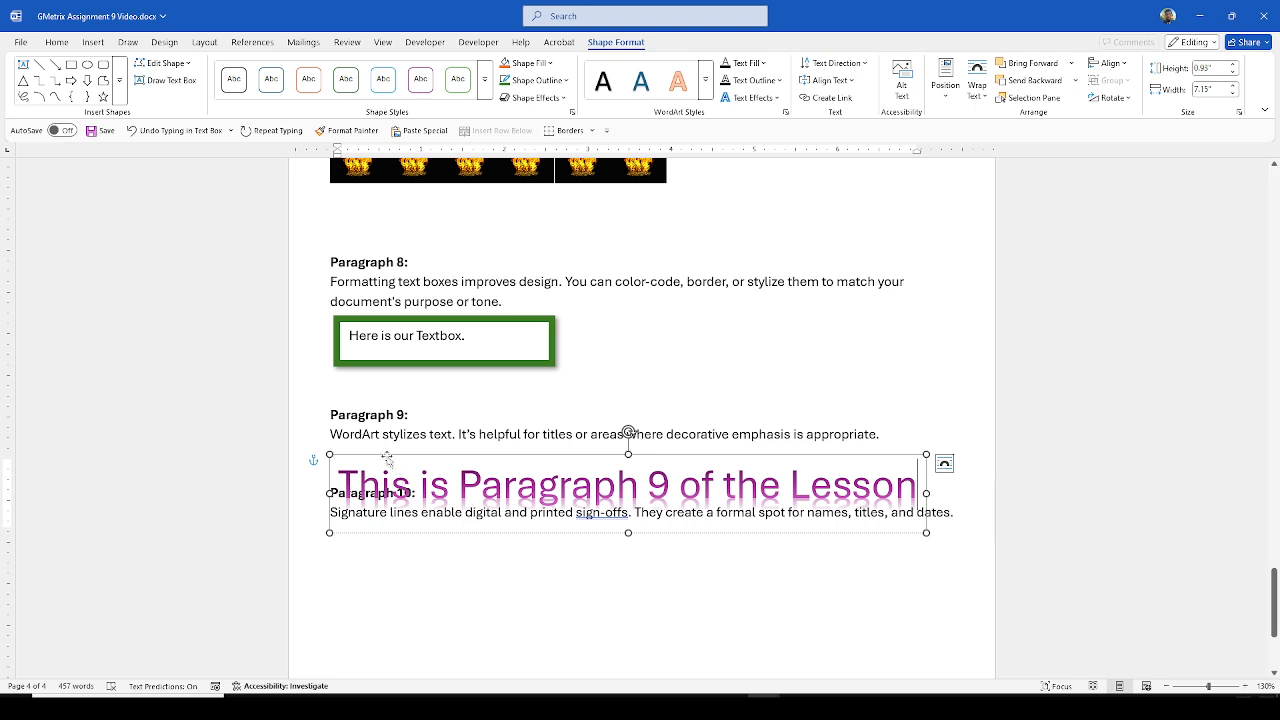
Step: Set the layout of the Paragraph 9 WordArt to In Line with Text
click(944, 463)
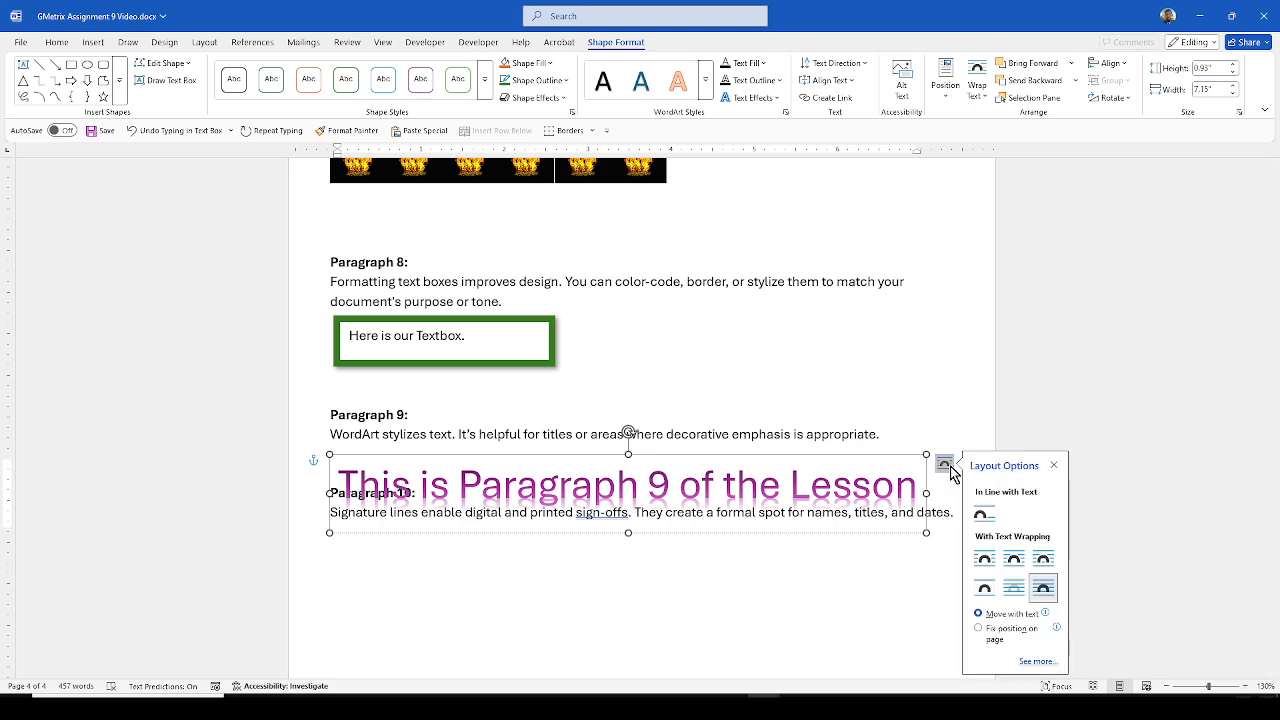
click(980, 512)
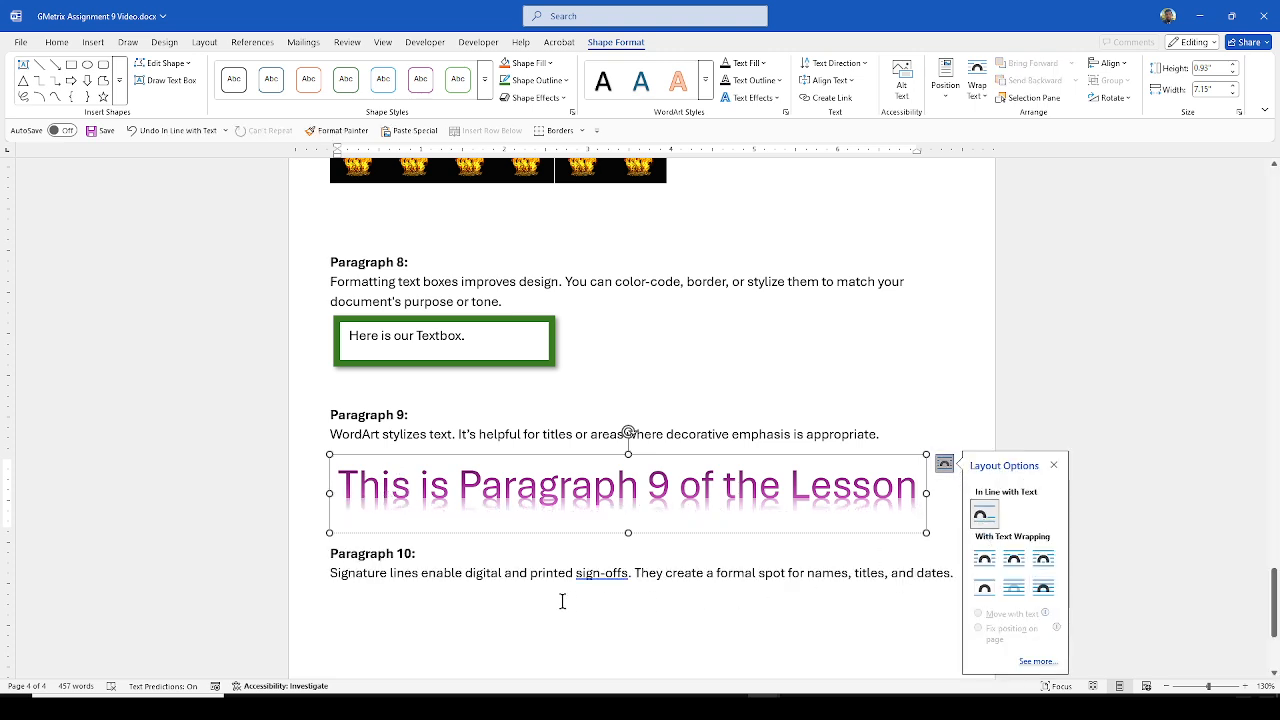
click(755, 593)
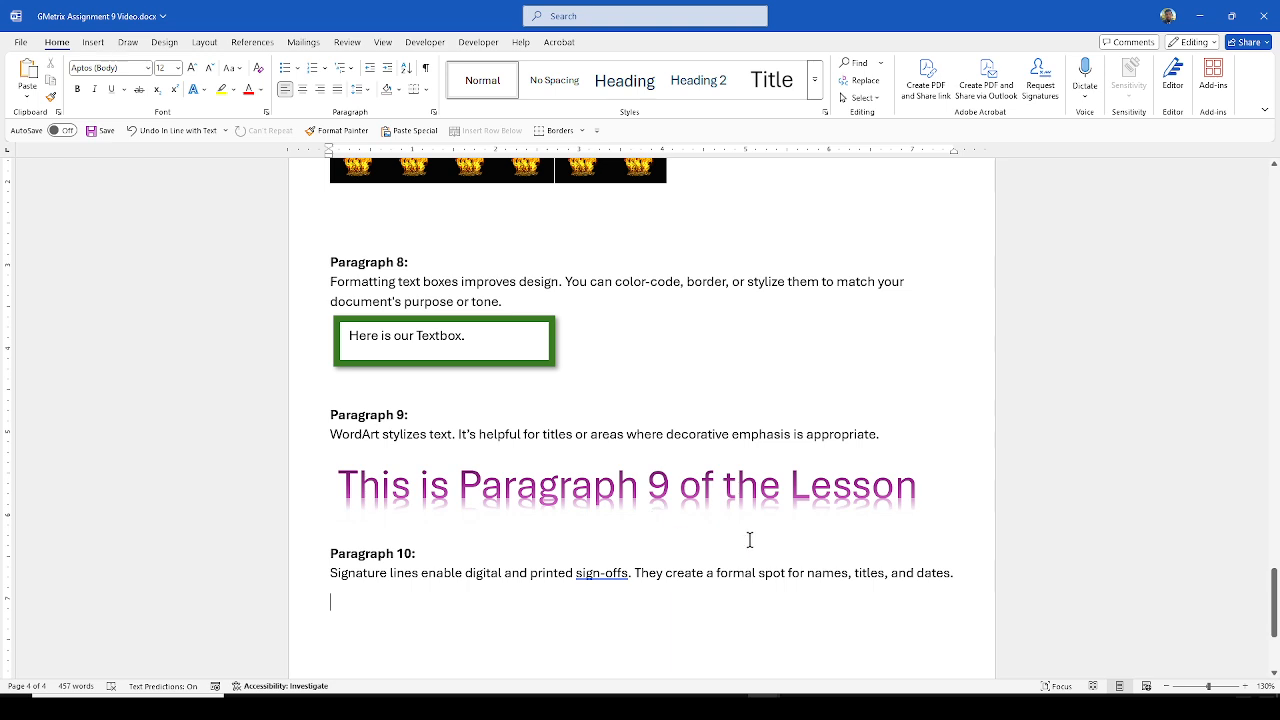
click(722, 495)
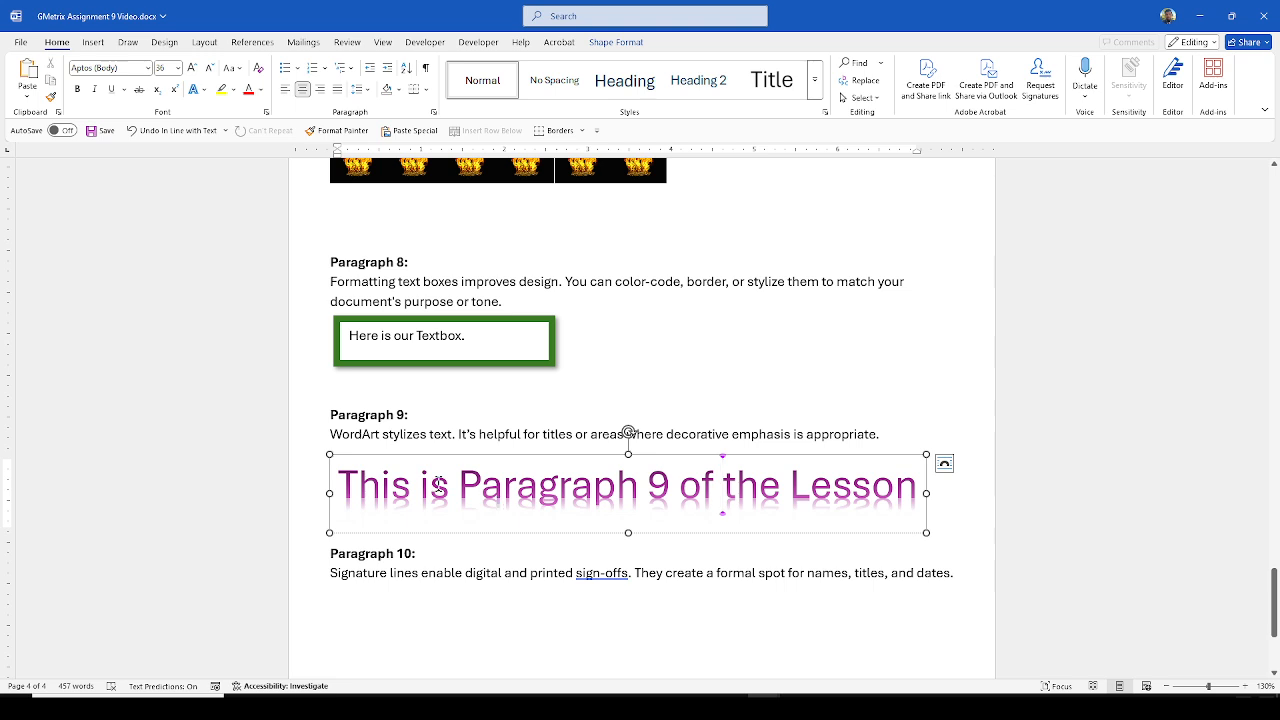
Step: Add a blank line below the Paragraph 10 text, leaving the cursor on an empty line beneath it
scroll(415, 527, down, 3)
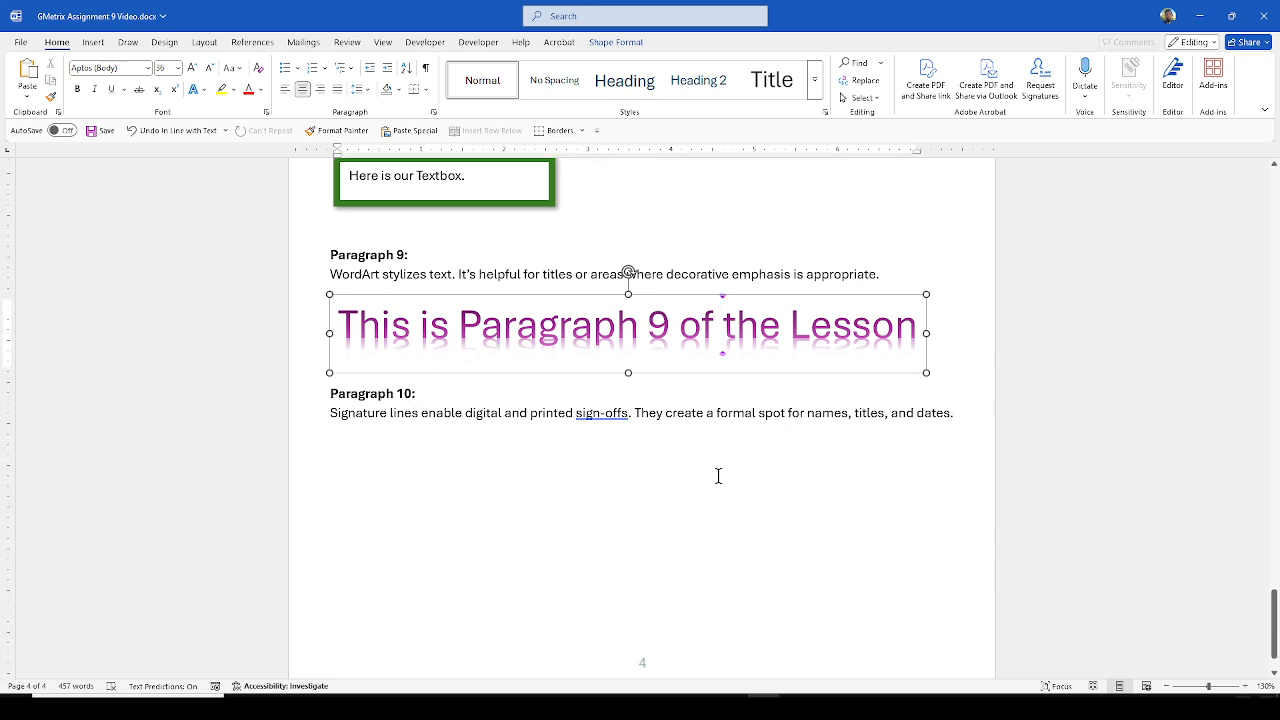
click(966, 432)
key(Return)
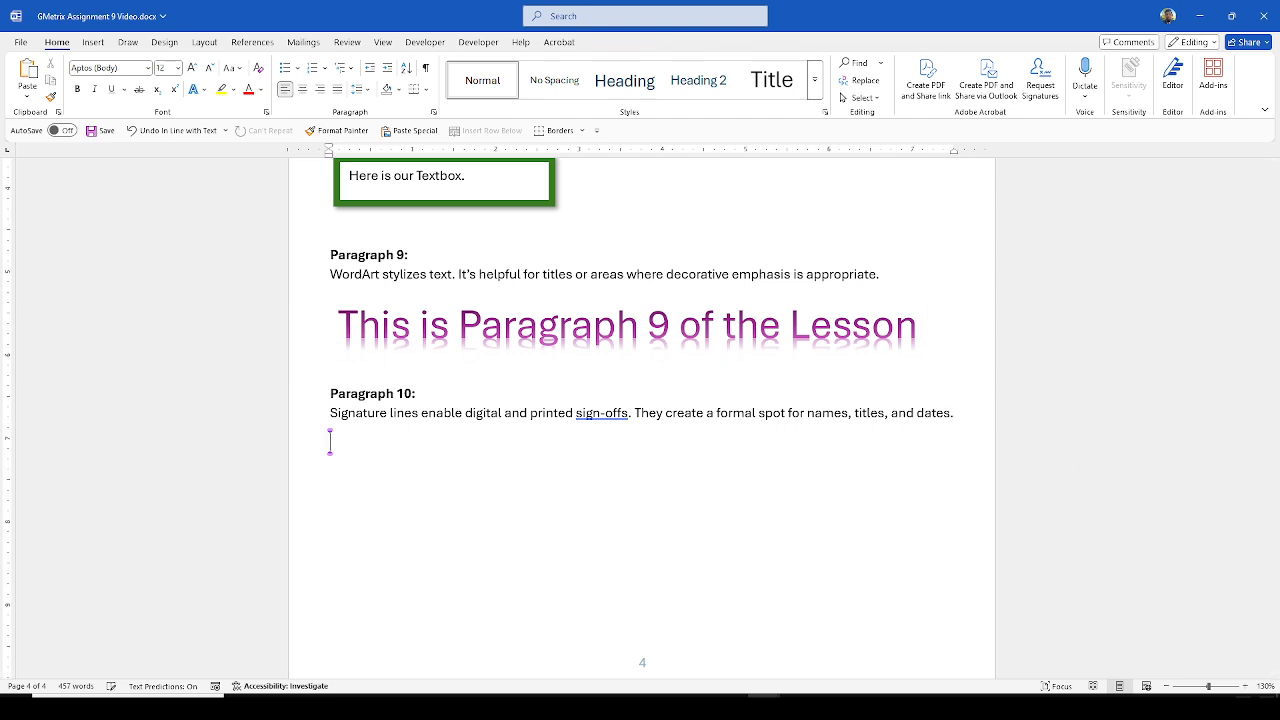
key(Return)
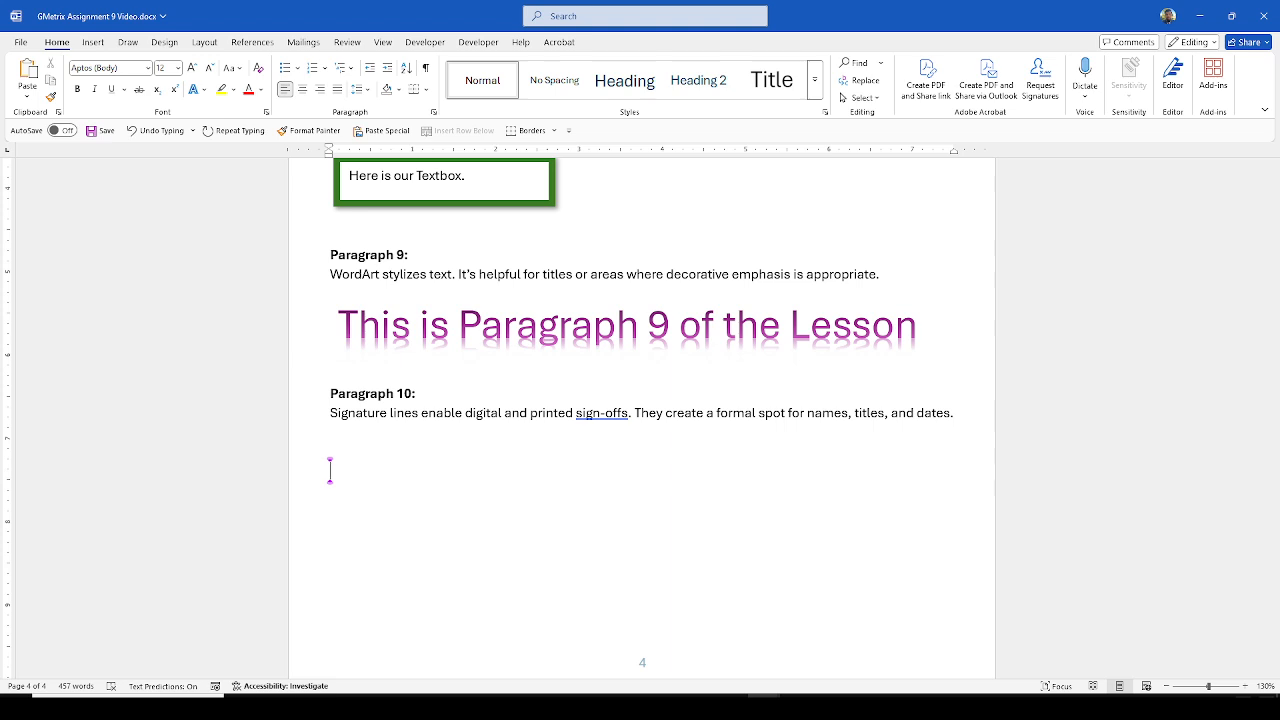
click(88, 46)
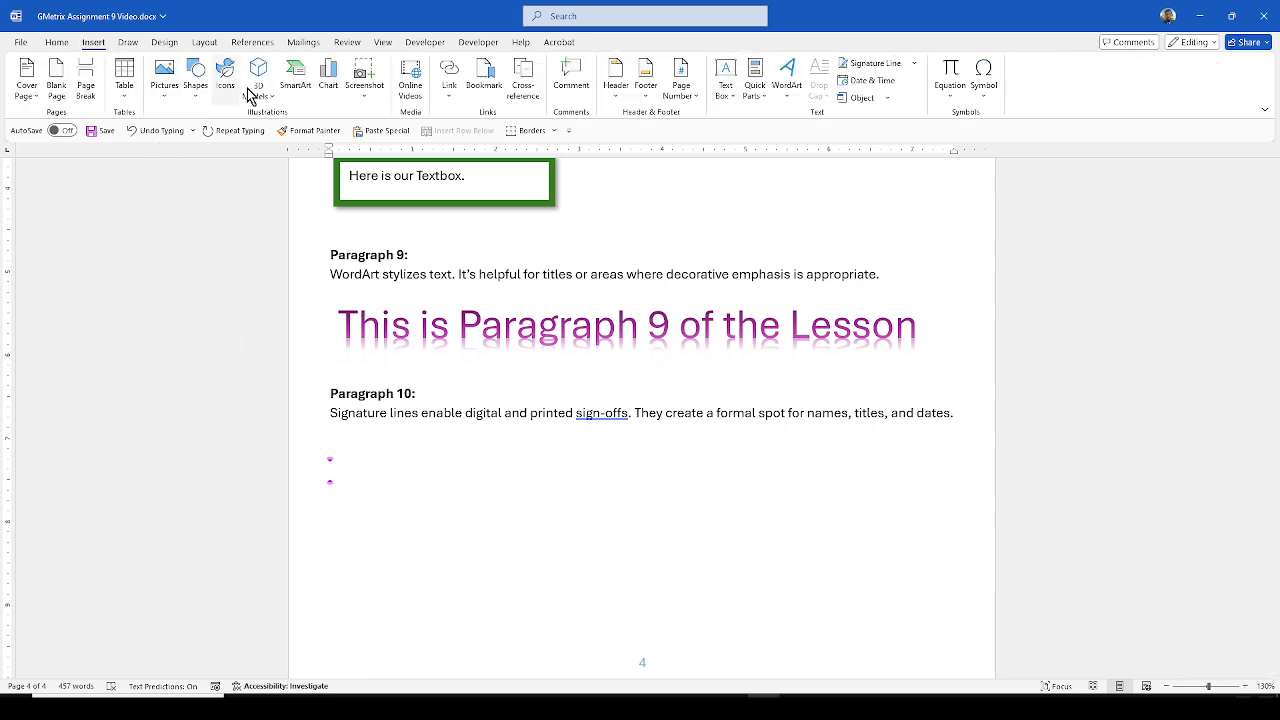
click(733, 100)
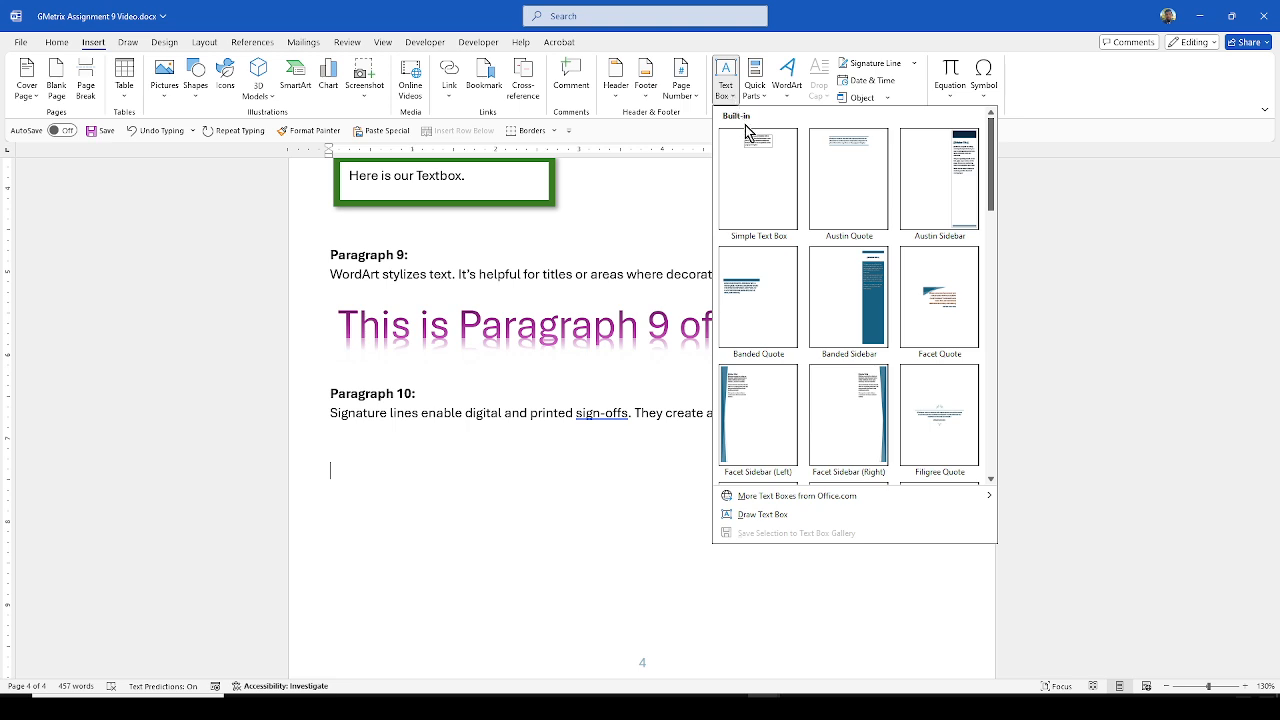
scroll(823, 234, down, 3)
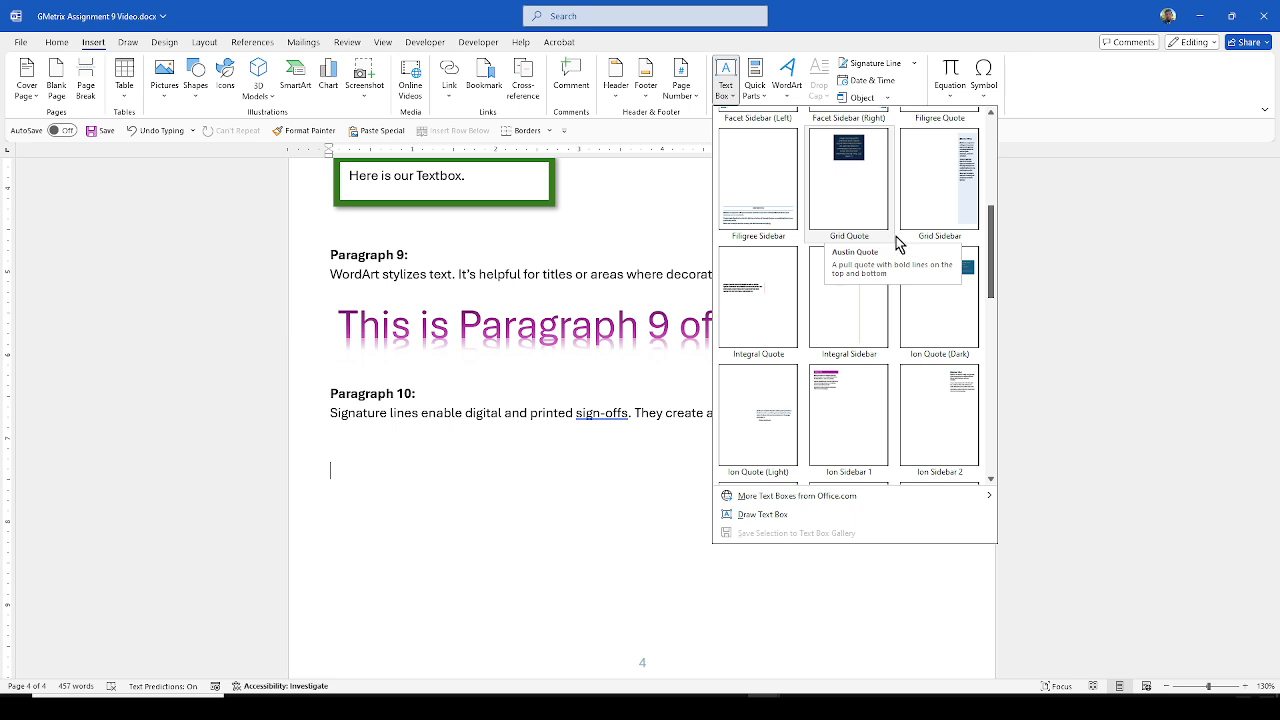
scroll(864, 292, down, 3)
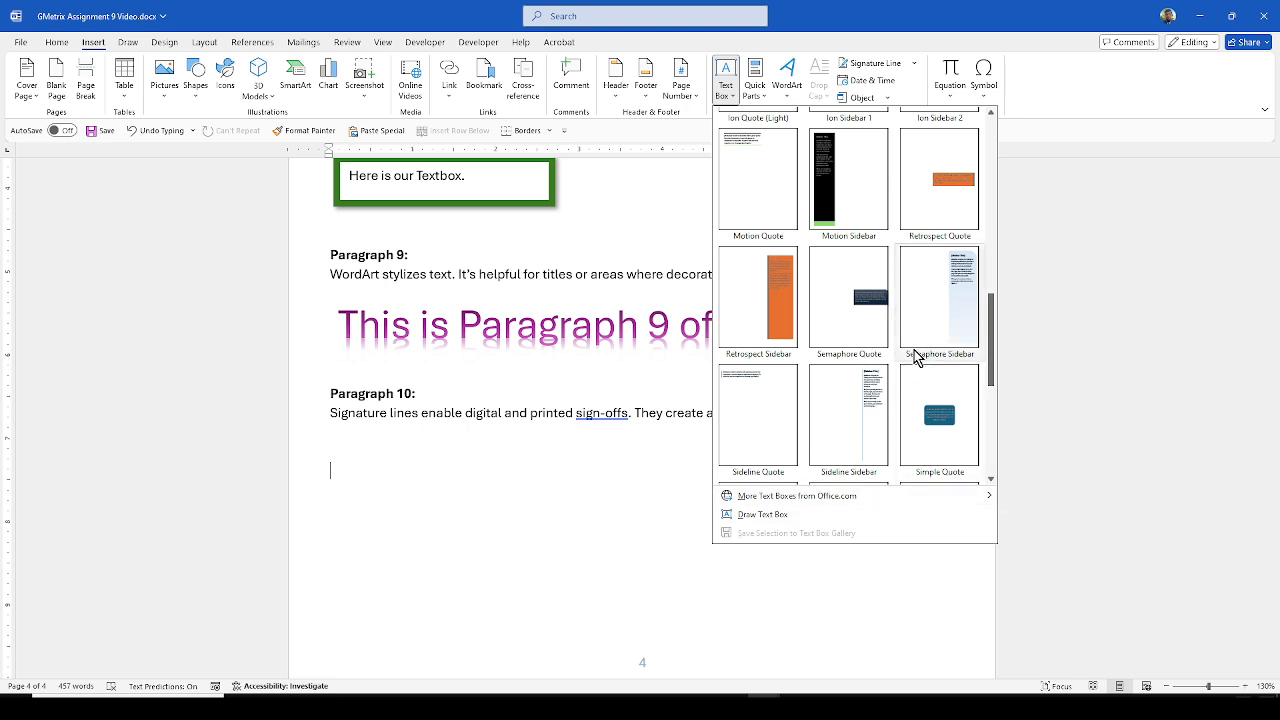
scroll(912, 350, down, 3)
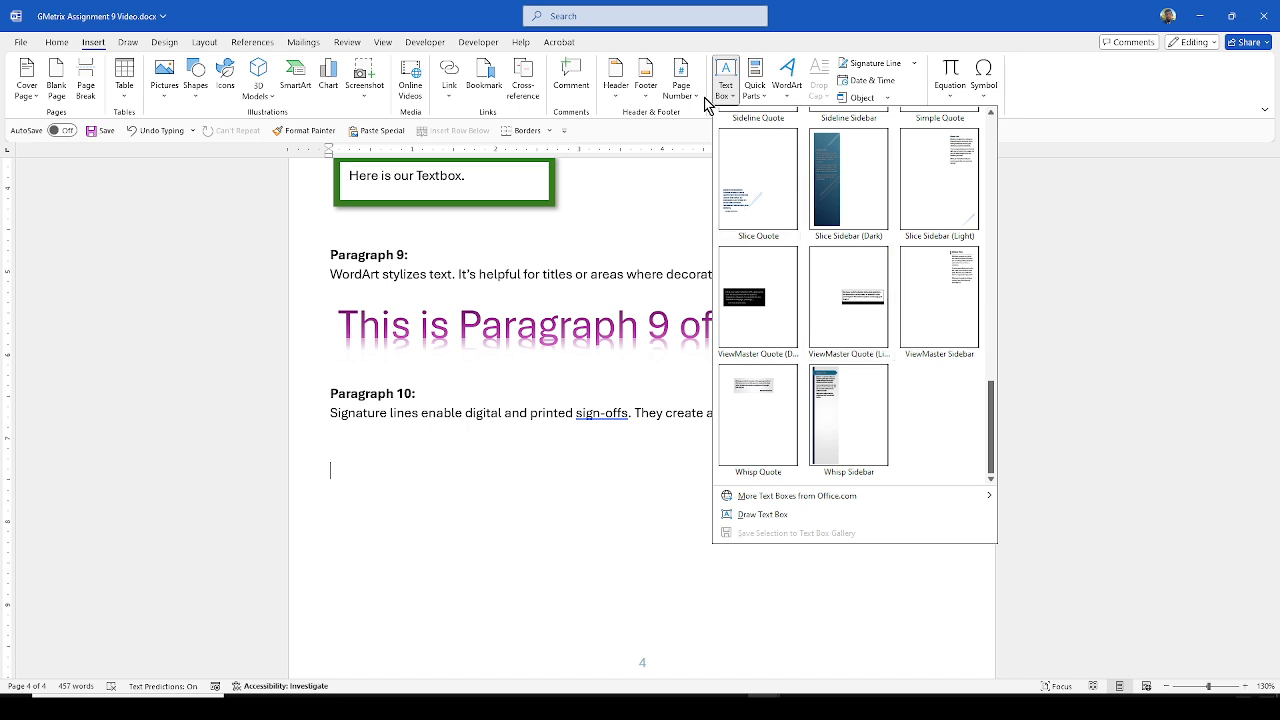
click(880, 48)
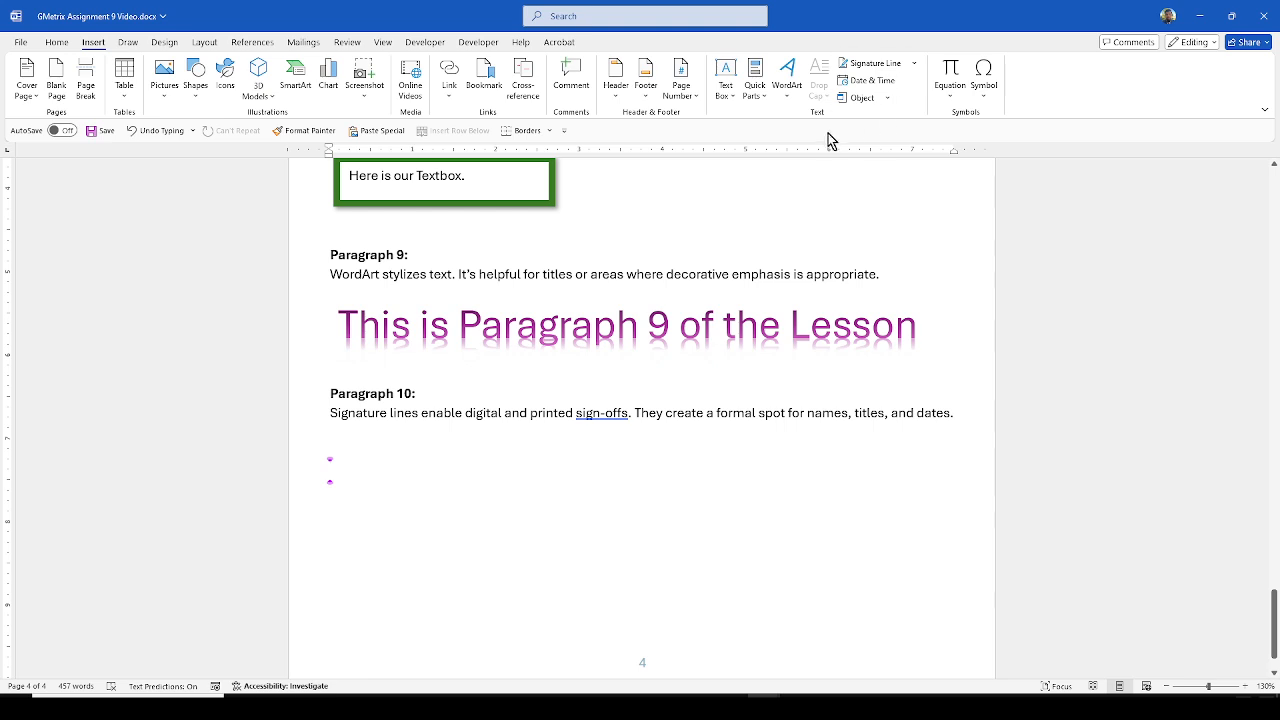
Step: Insert a Microsoft Office signature line below the Paragraph 10 text with "Manager:" as the suggested signer's title
click(913, 63)
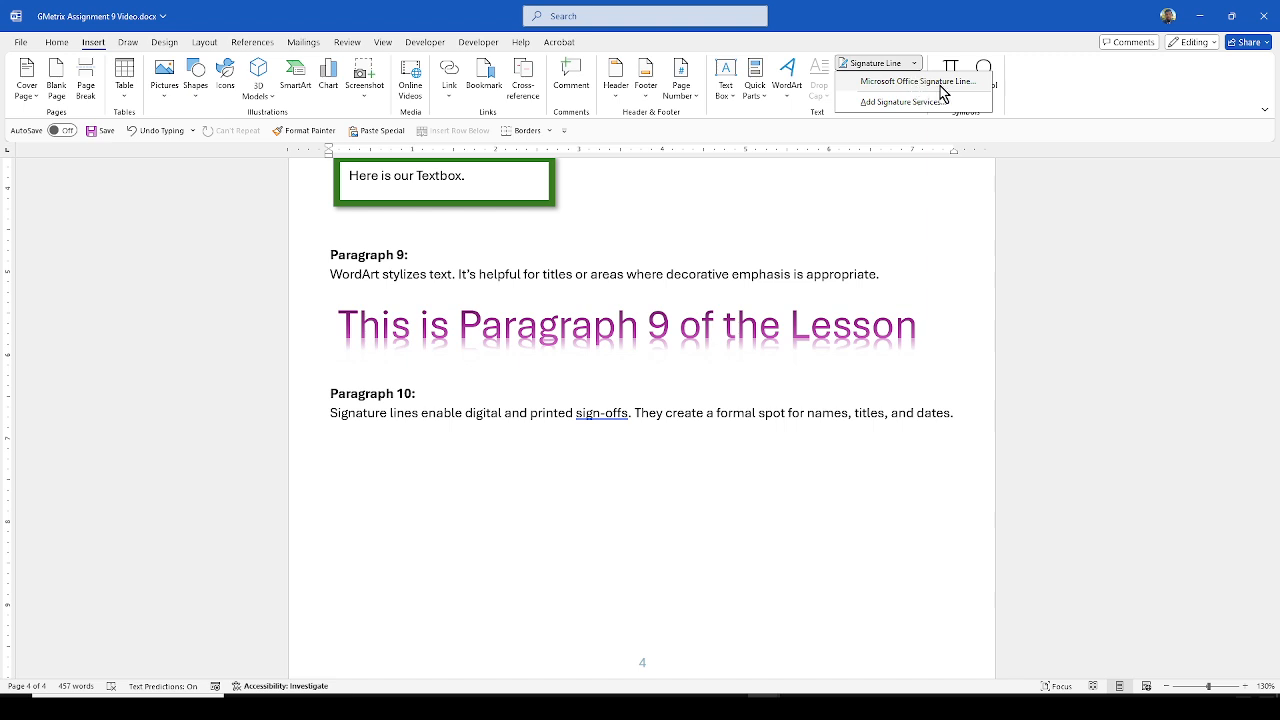
click(941, 86)
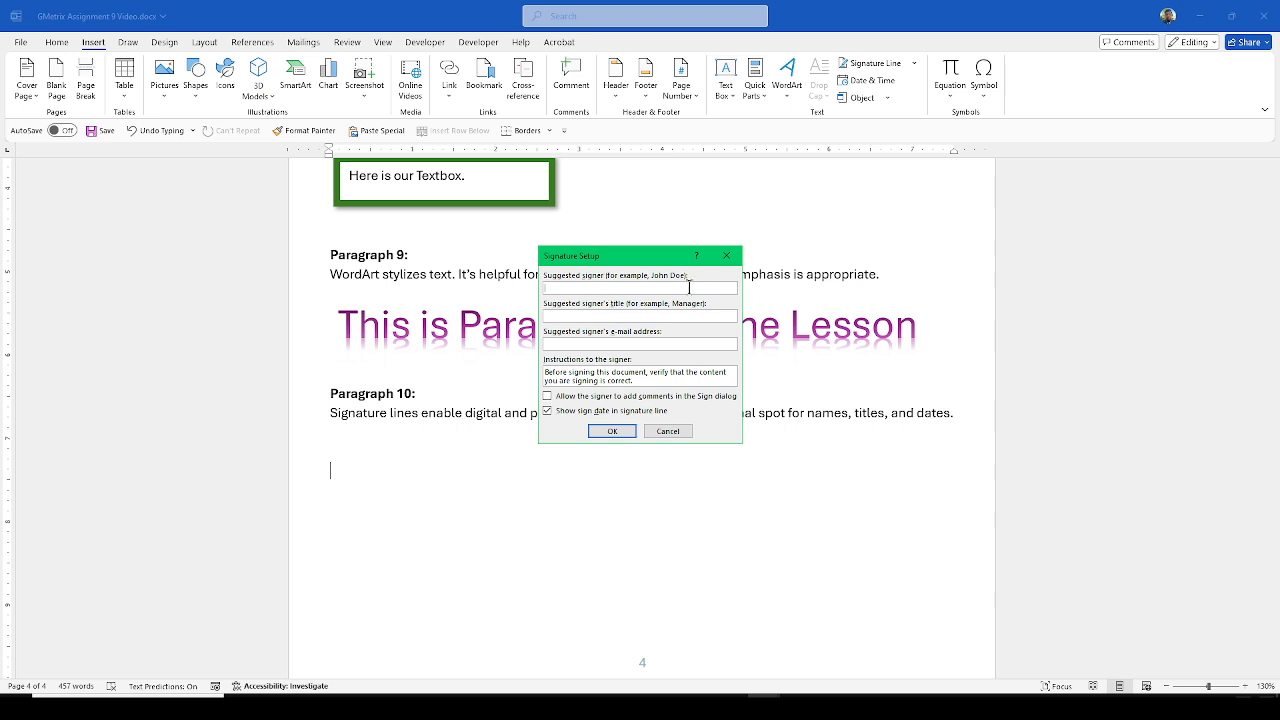
click(609, 315)
text(Manager:)
click(612, 431)
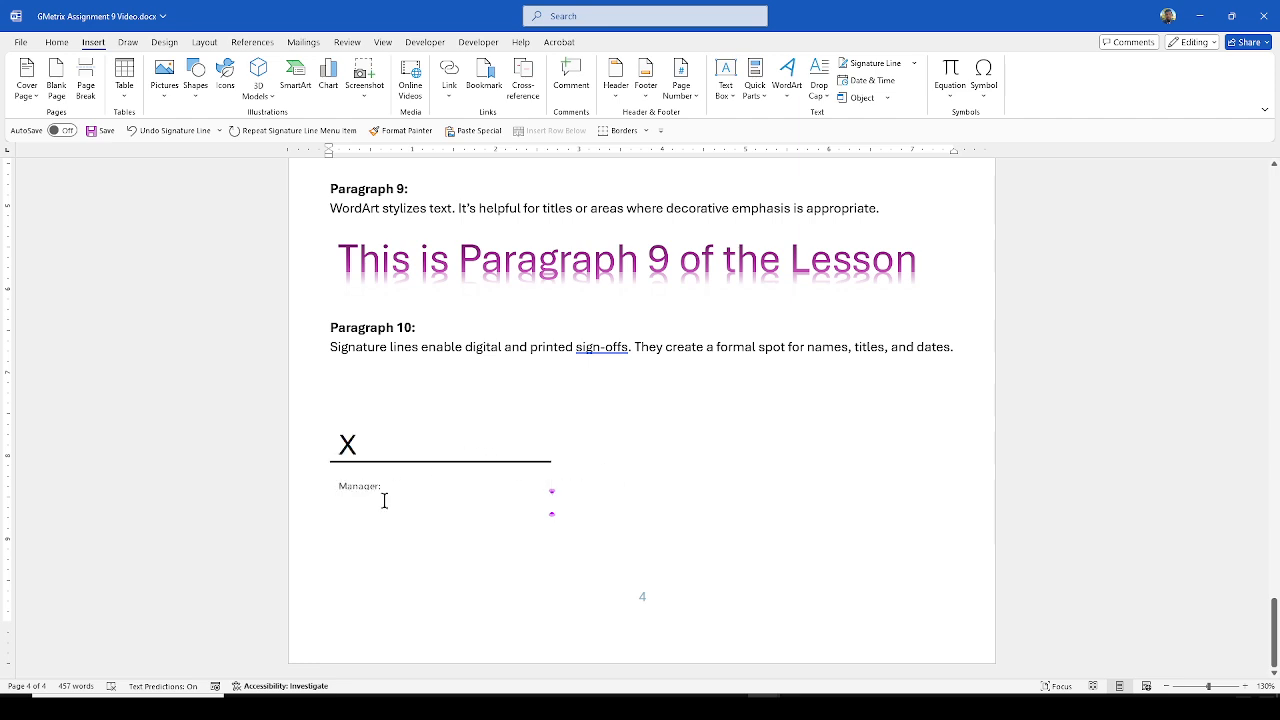
Step: Try stretching the Paragraph 10 signature line horizontally toward the page margin, and undo the resize
click(531, 476)
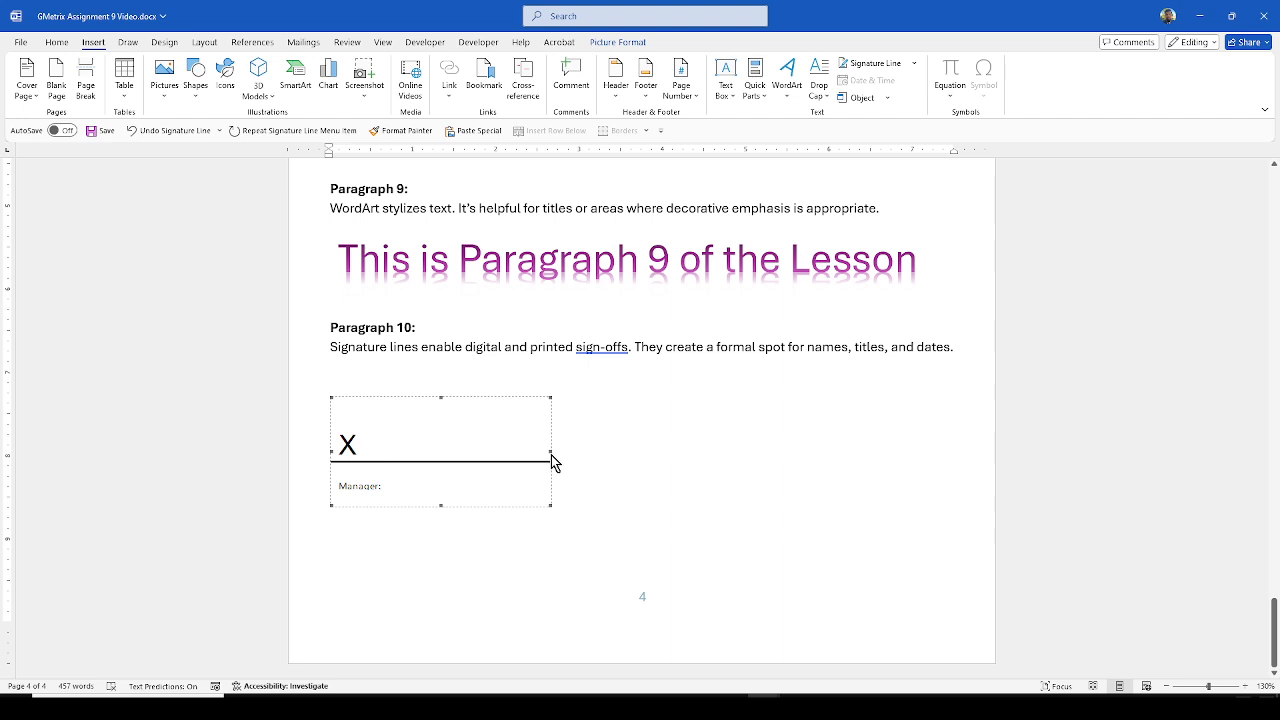
drag(551, 452, 857, 458)
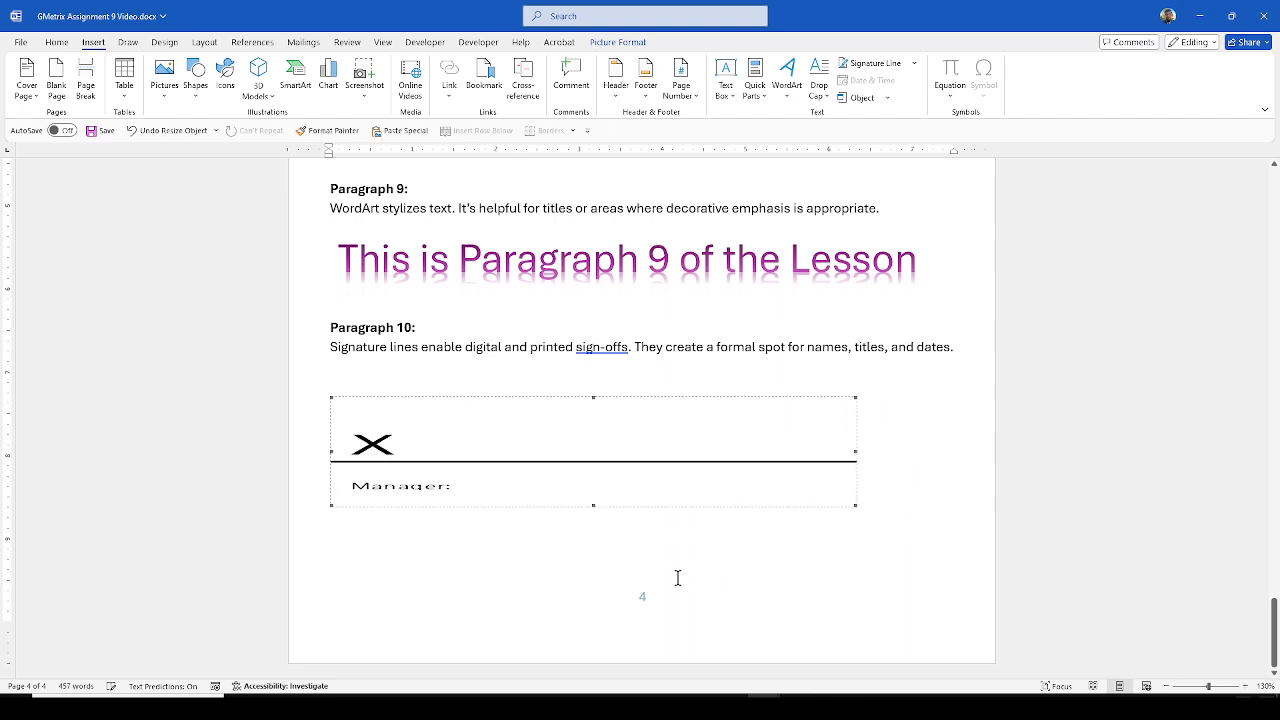
key(ctrl+z)
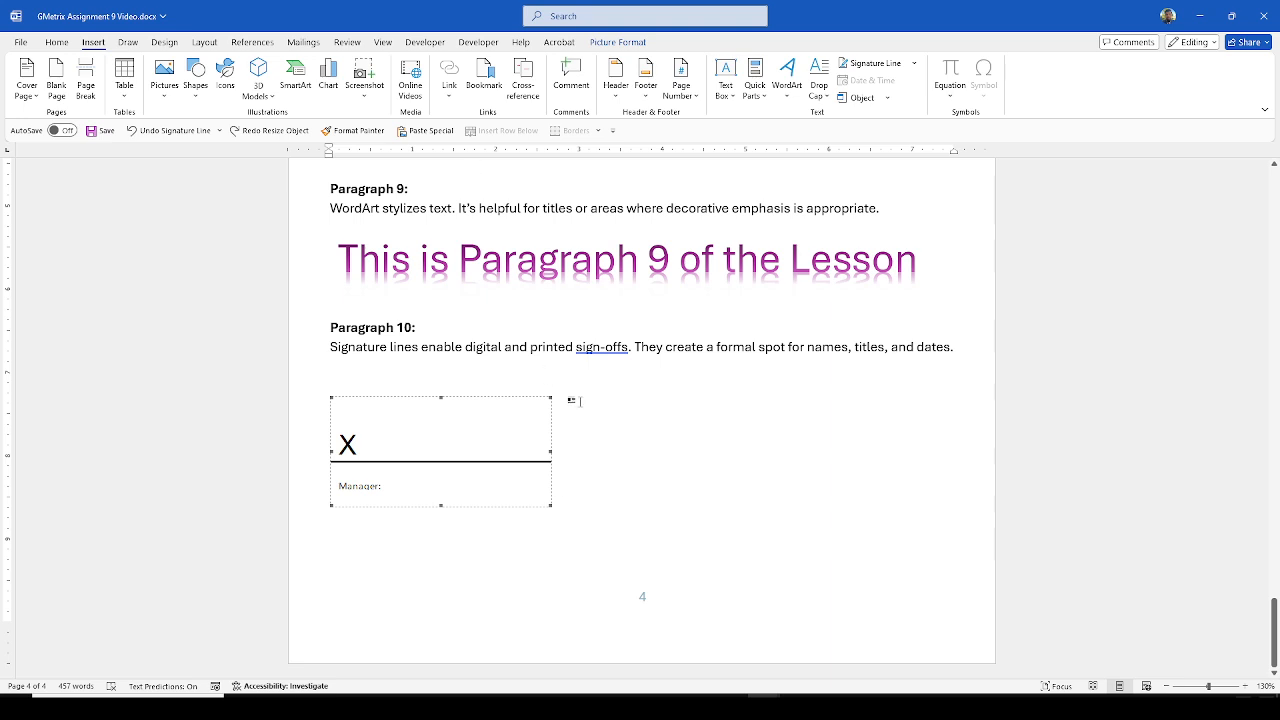
Step: Delete the signature line titled "Manager:" from below the Paragraph 10 text
click(572, 402)
click(500, 462)
click(504, 393)
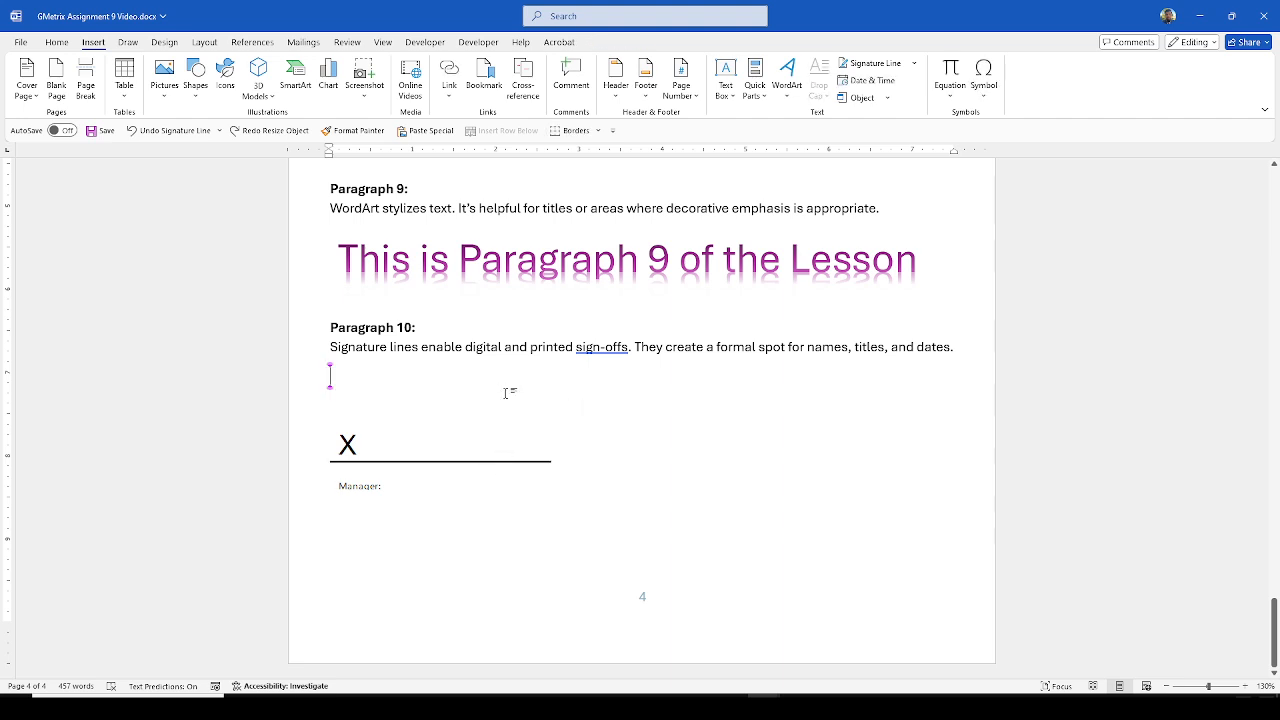
click(491, 441)
key(Delete)
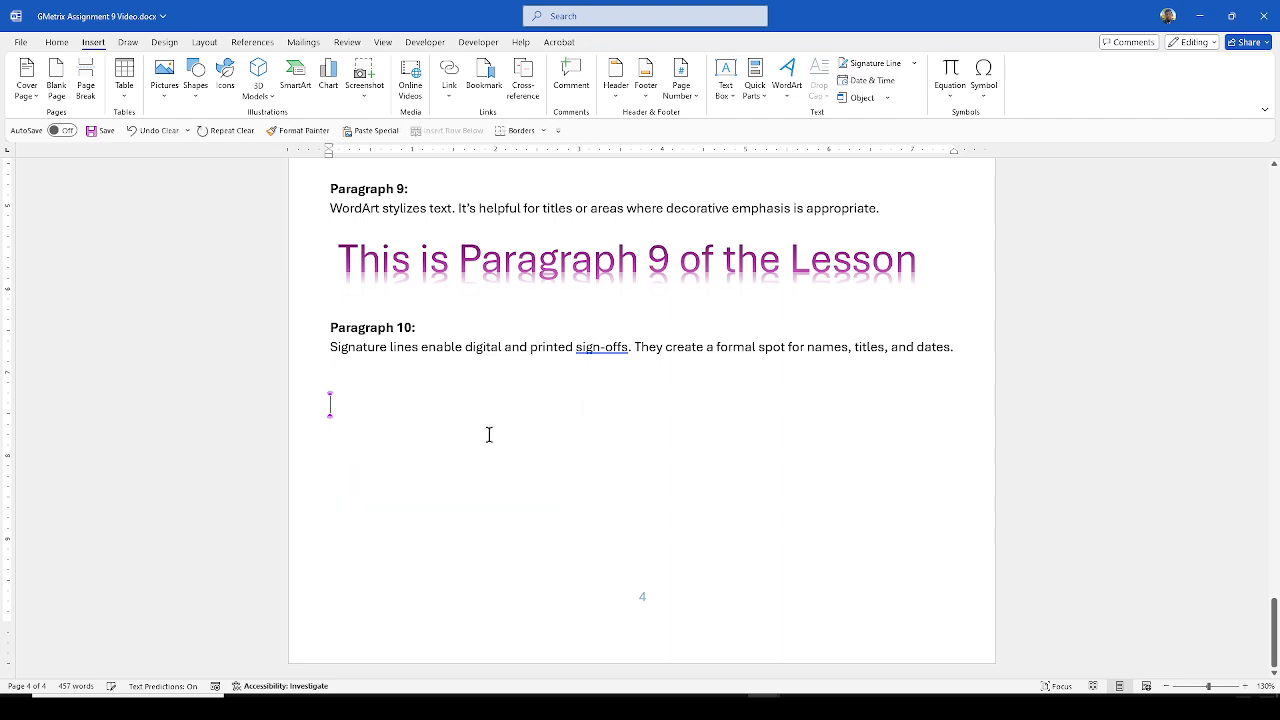
Step: Insert a signature line below Paragraph 10, entering the suggested signer's full name and the title "Professor"
click(873, 66)
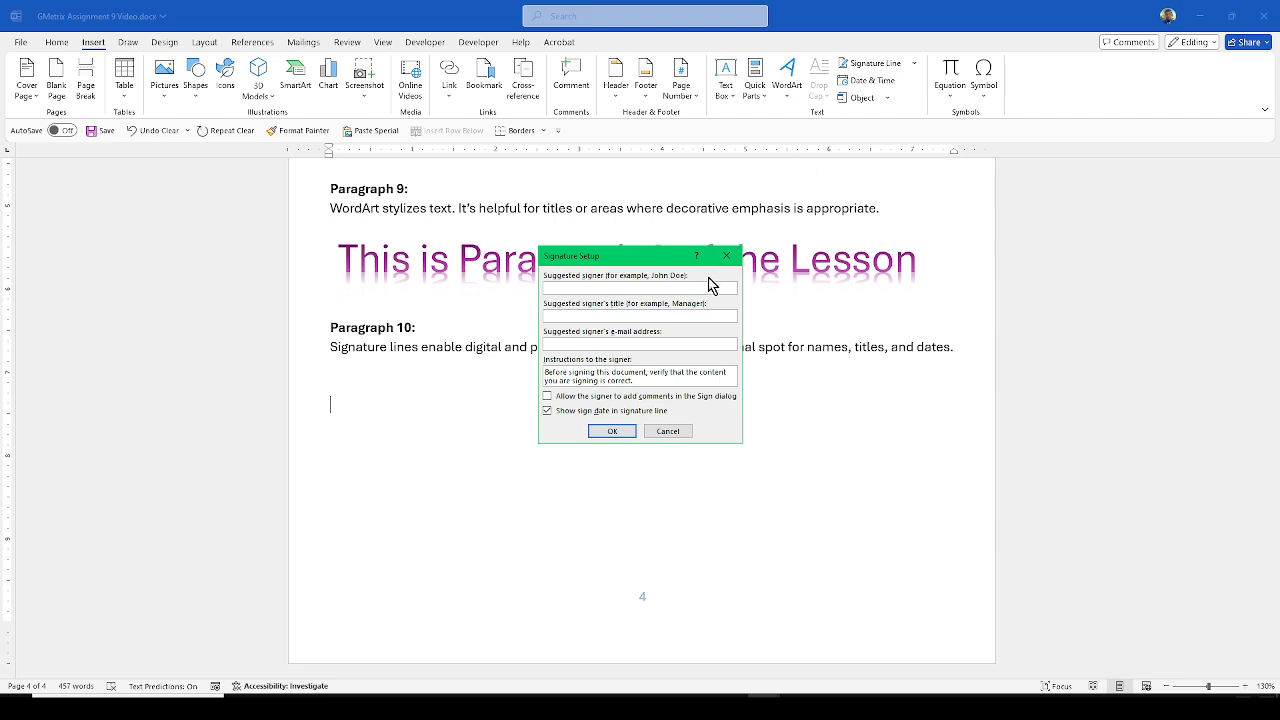
text(Reynaldo Sosa)
click(713, 318)
text(Professor)
click(611, 431)
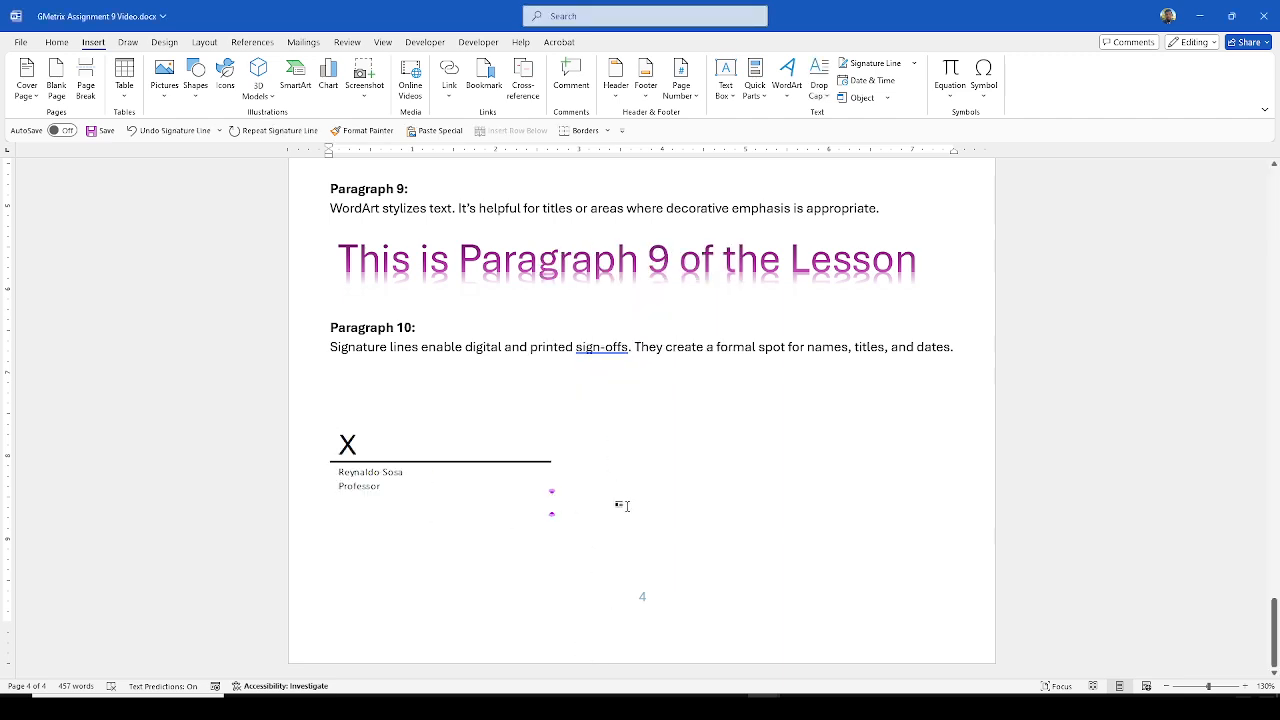
click(509, 455)
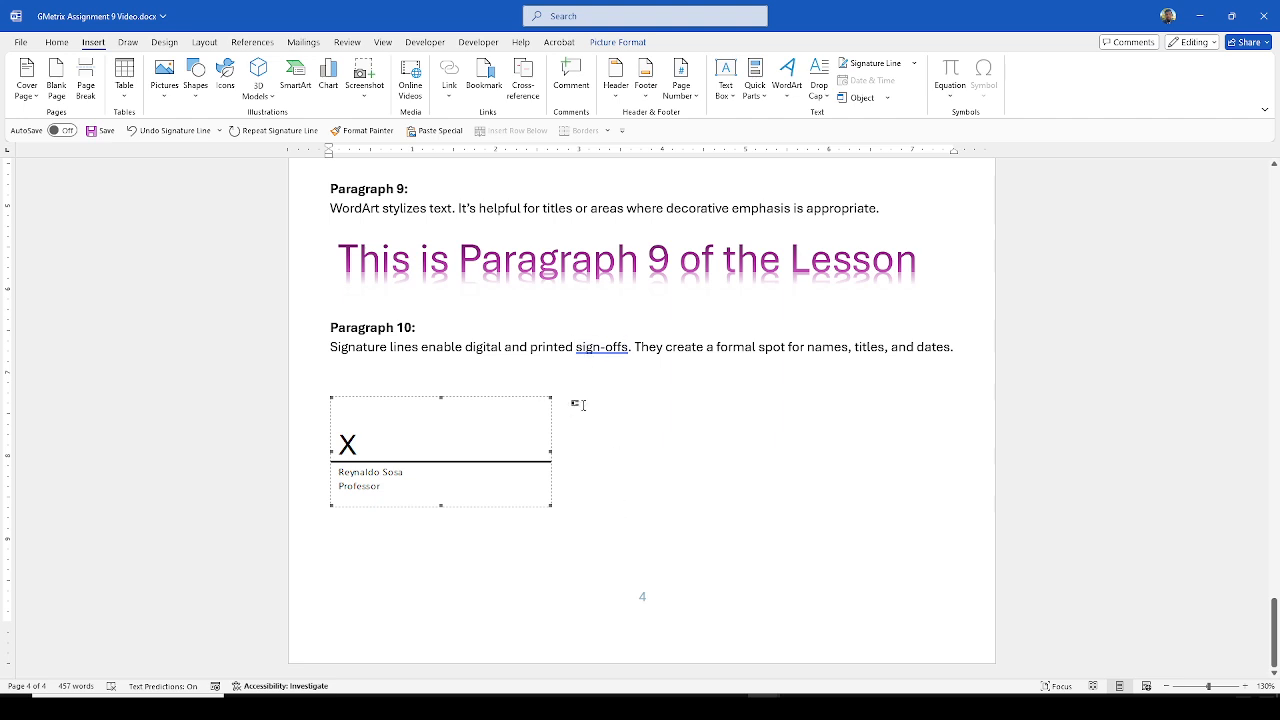
click(604, 456)
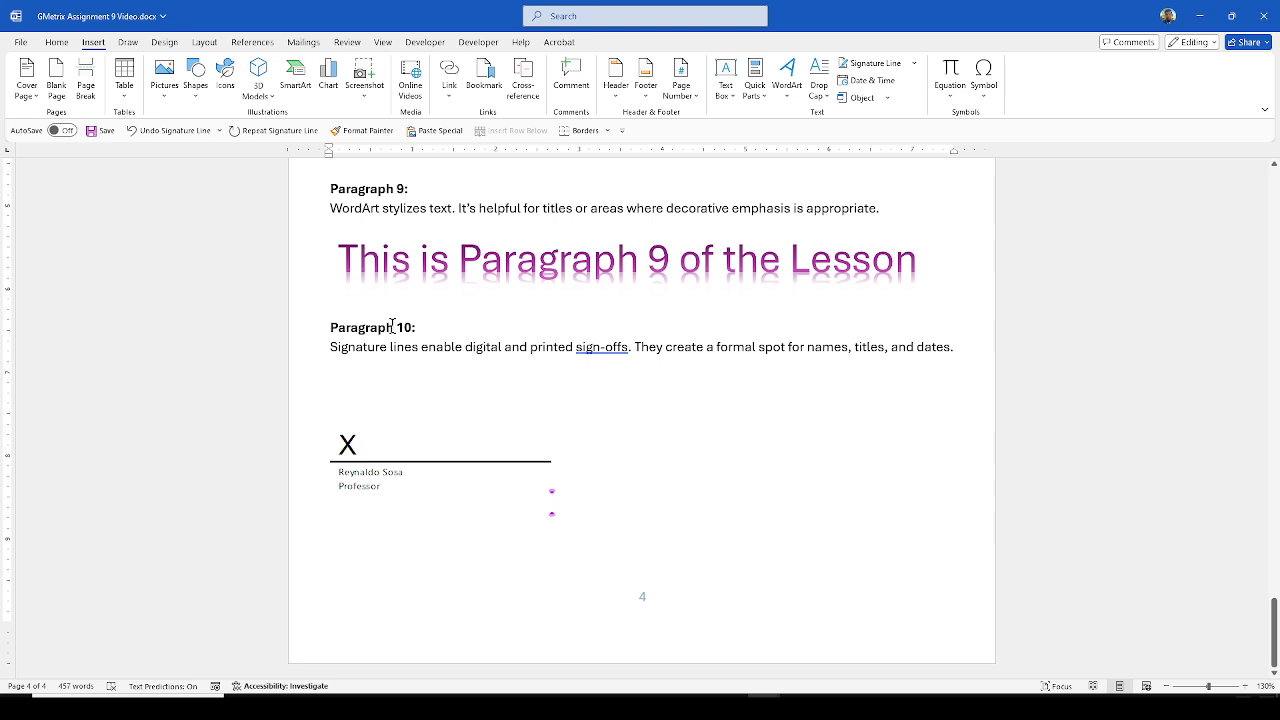
click(453, 418)
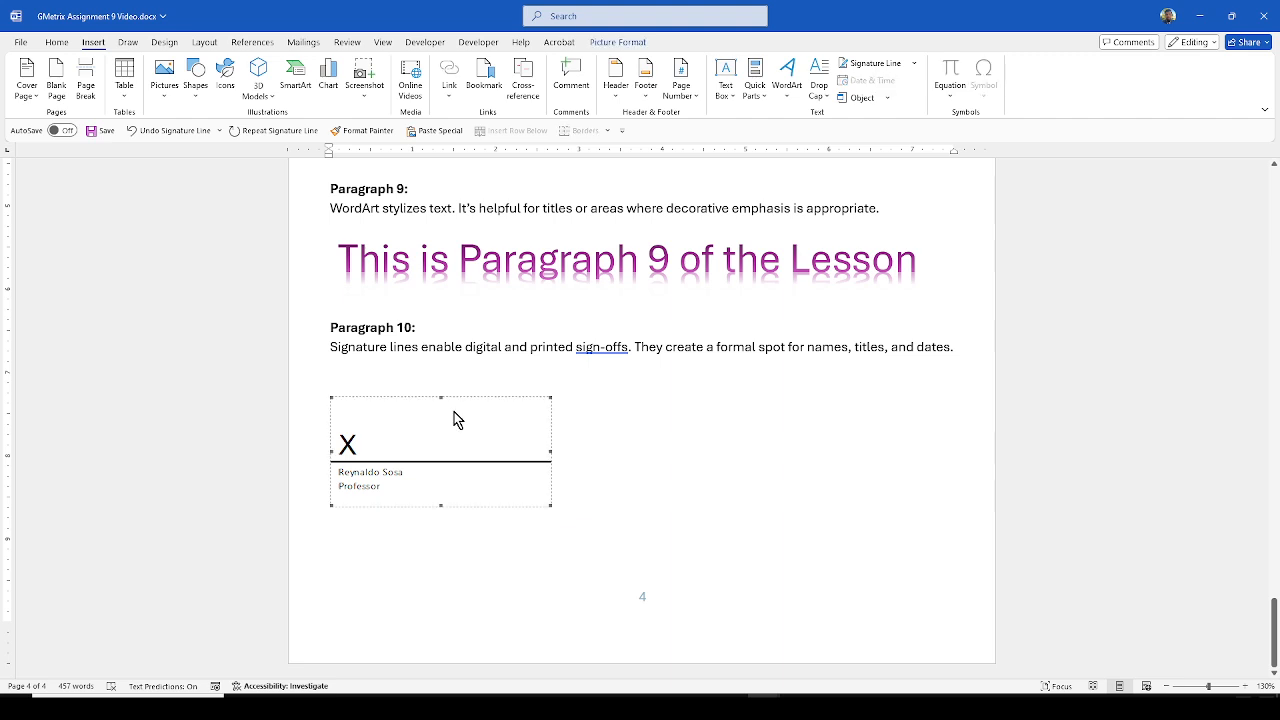
Step: Insert a one-row, two-column table directly below the Paragraph 10 text
click(372, 370)
click(126, 97)
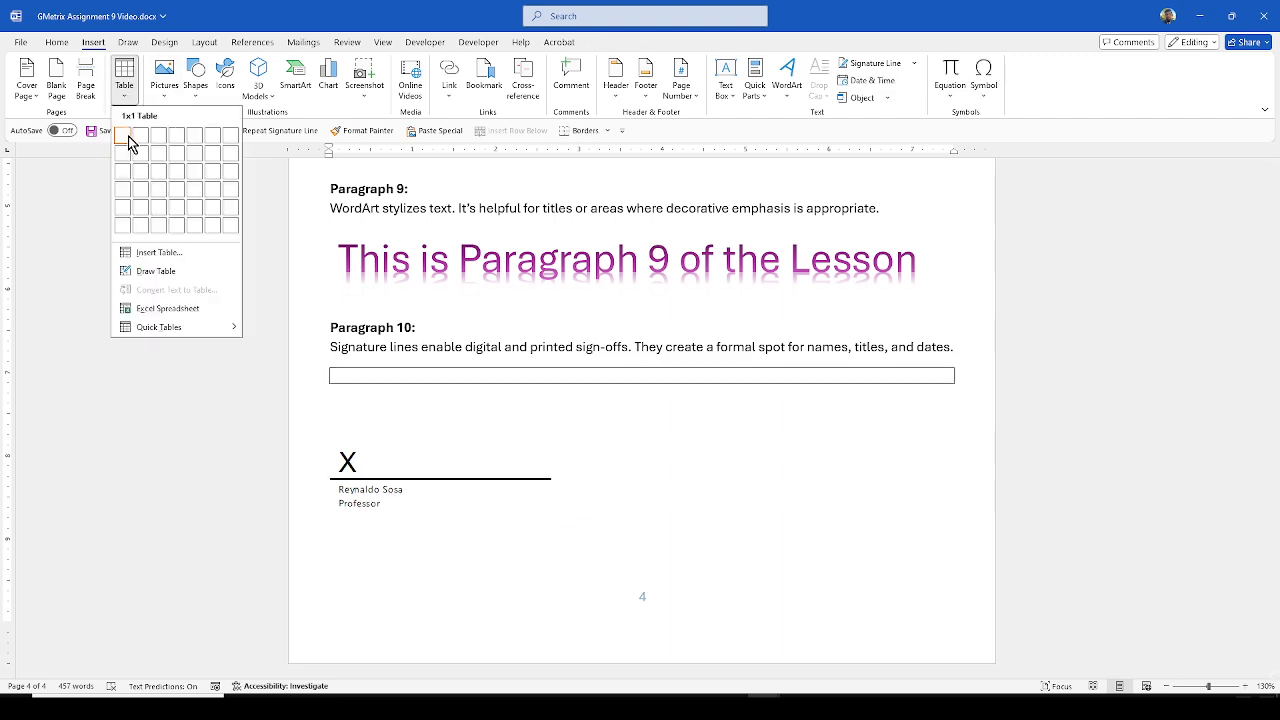
click(137, 136)
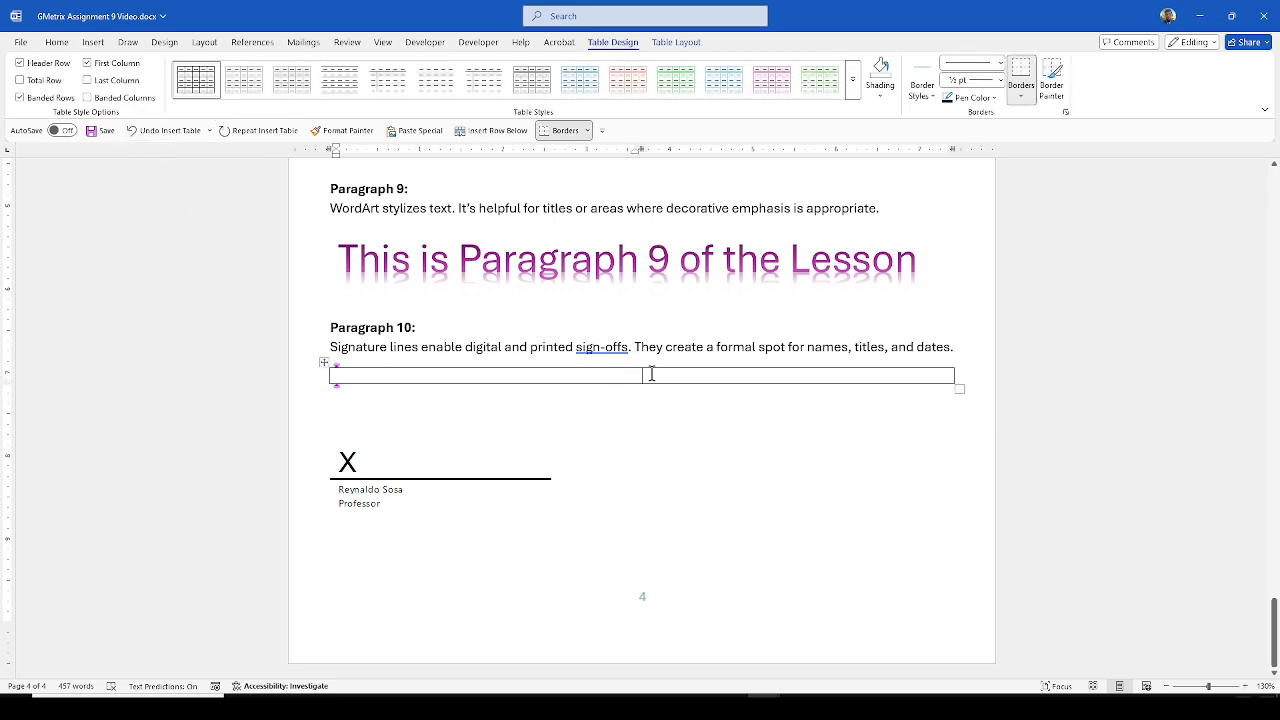
Step: Enter "Name:" in the table's first cell and narrow that column to fit the label
drag(642, 374, 632, 373)
drag(464, 373, 402, 375)
text(Name:)
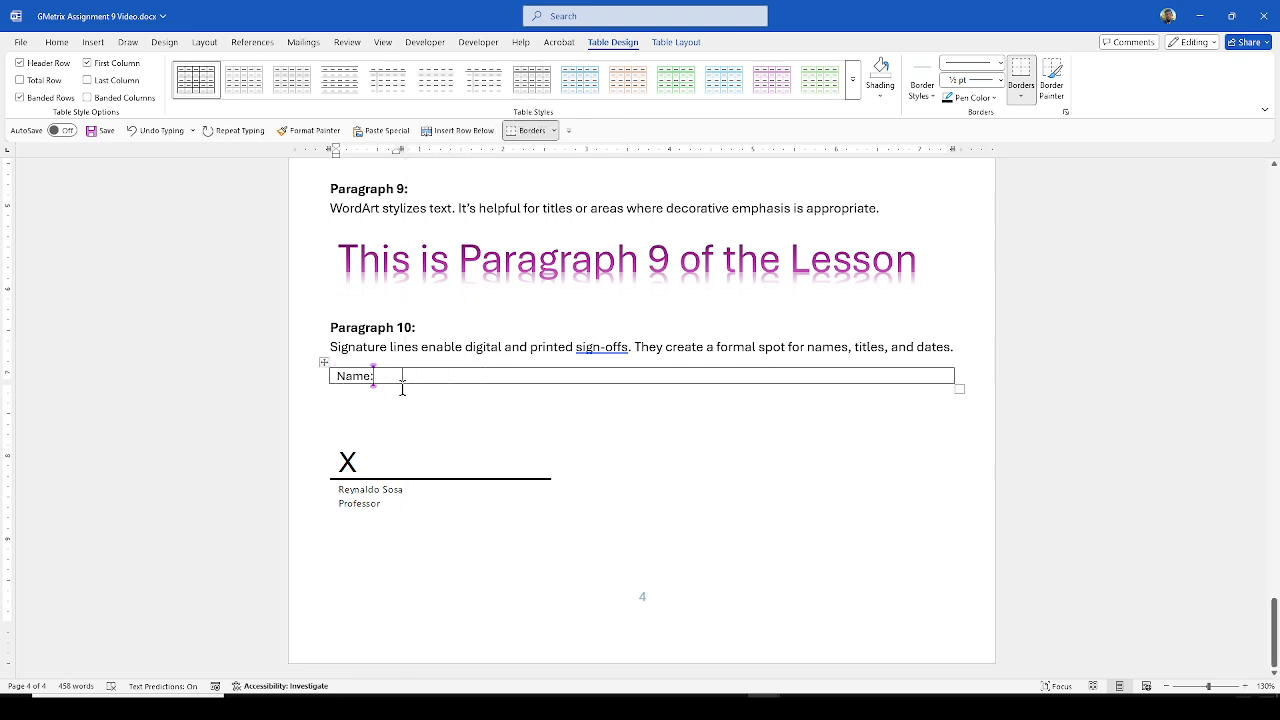
drag(401, 376, 380, 376)
Step: Remove all borders from the Paragraph 10 table and apply a bottom border to only its second cell
click(323, 362)
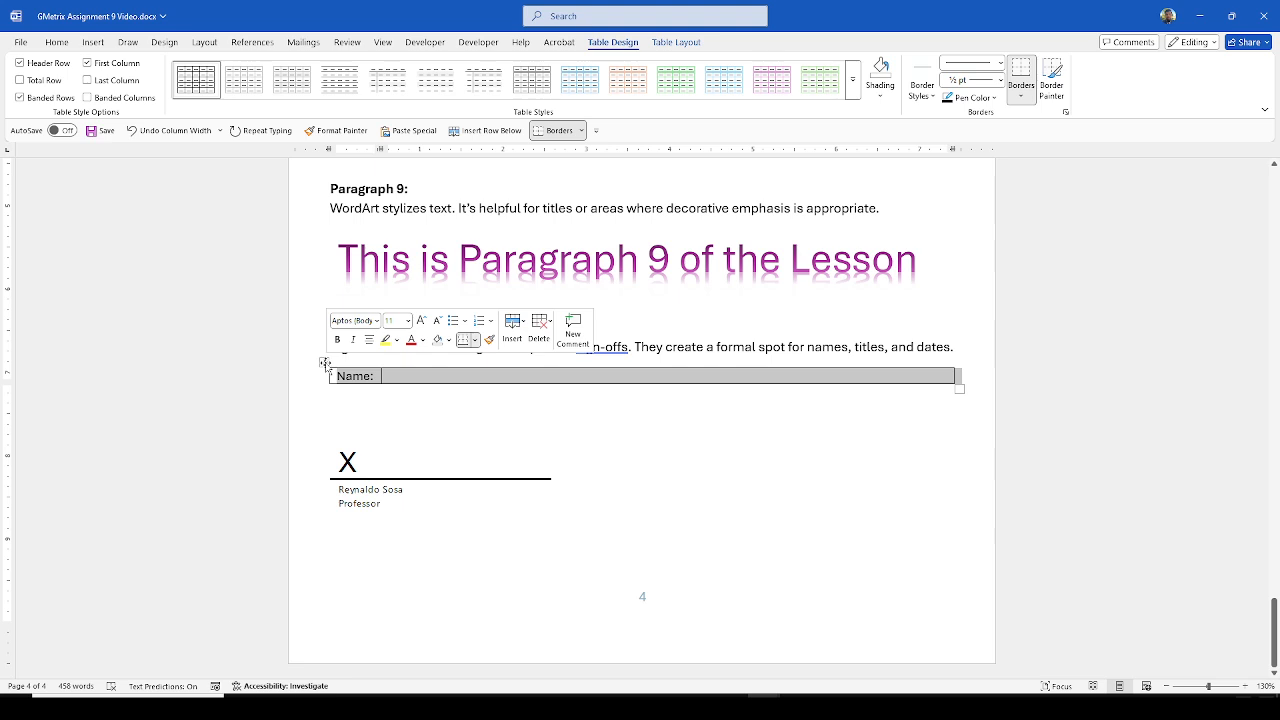
click(66, 46)
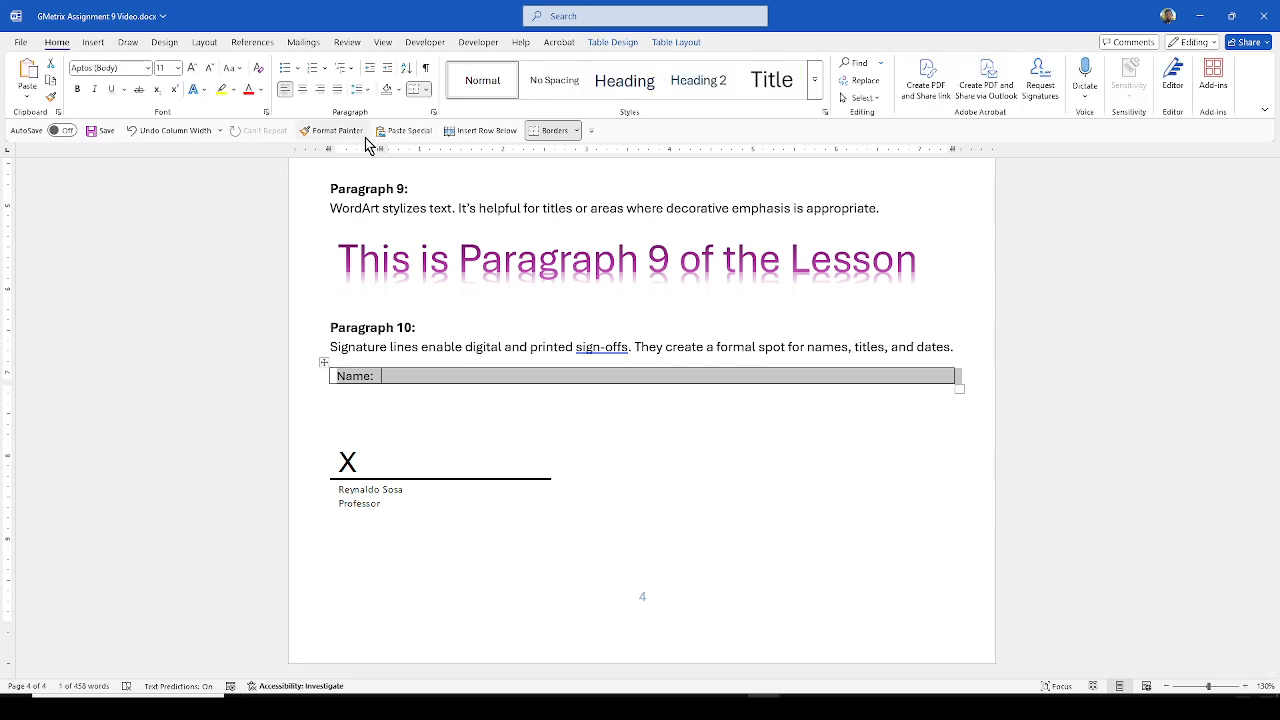
click(428, 93)
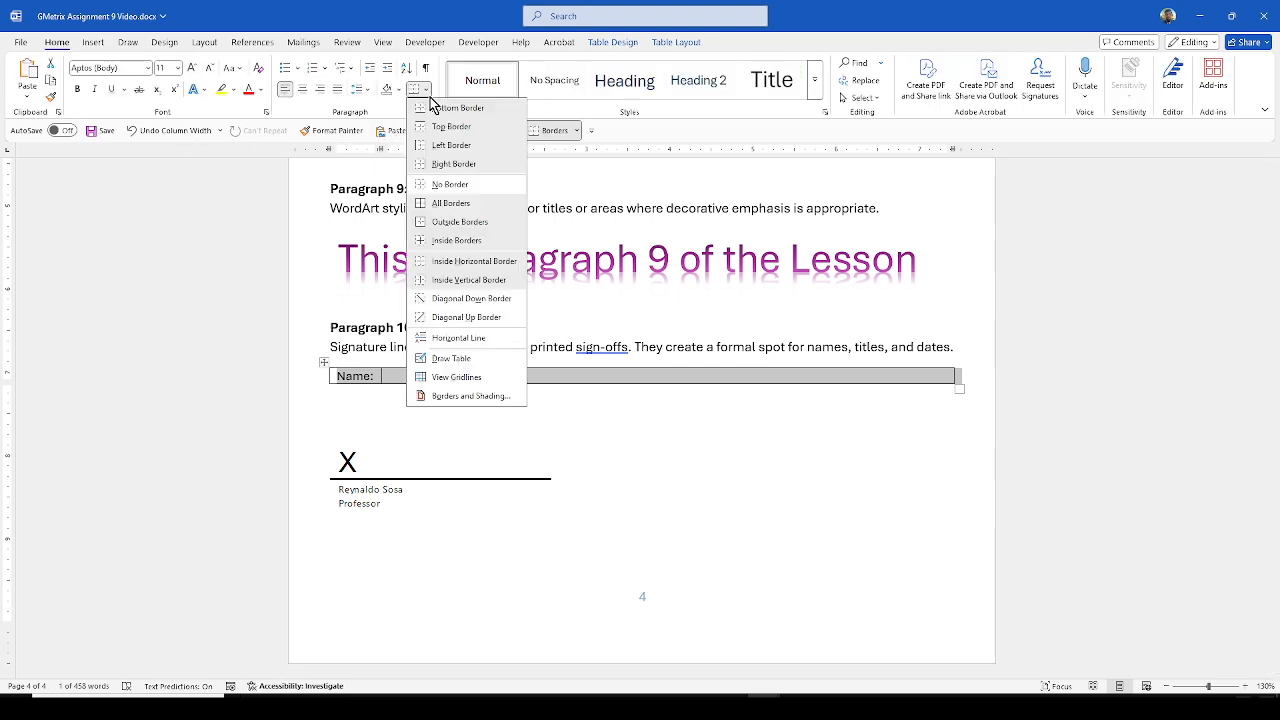
click(430, 184)
click(404, 378)
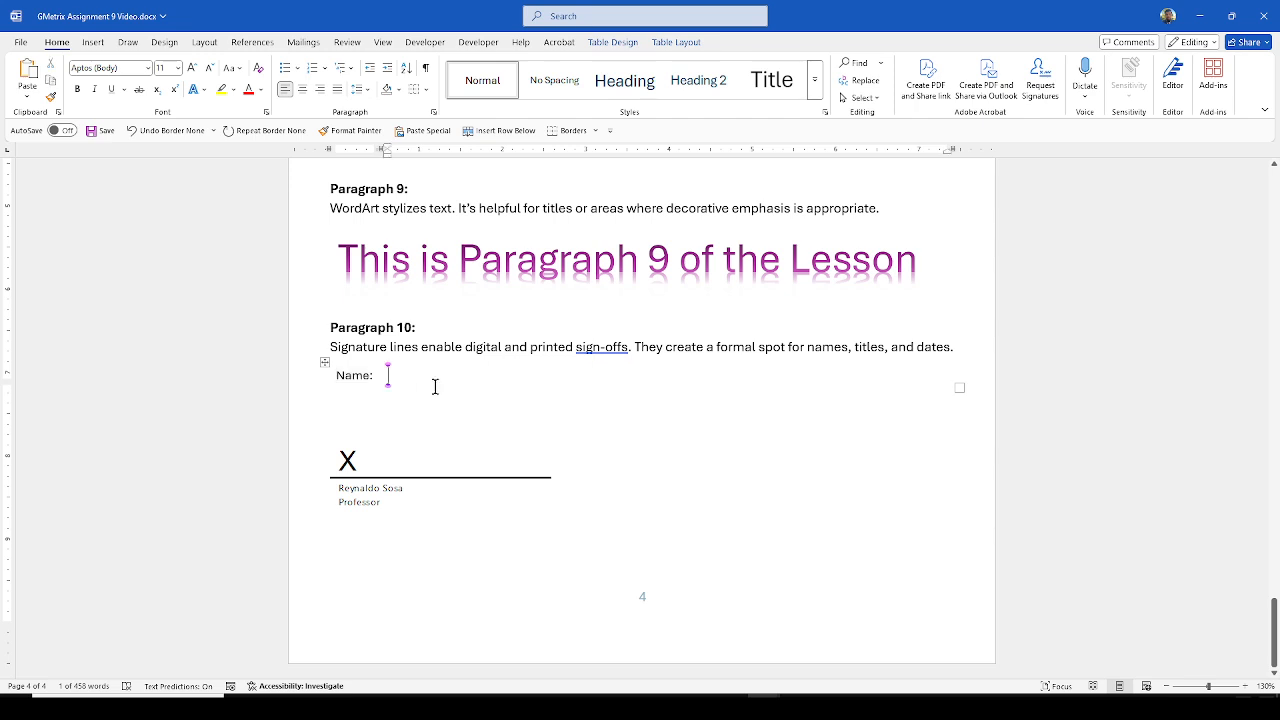
click(425, 90)
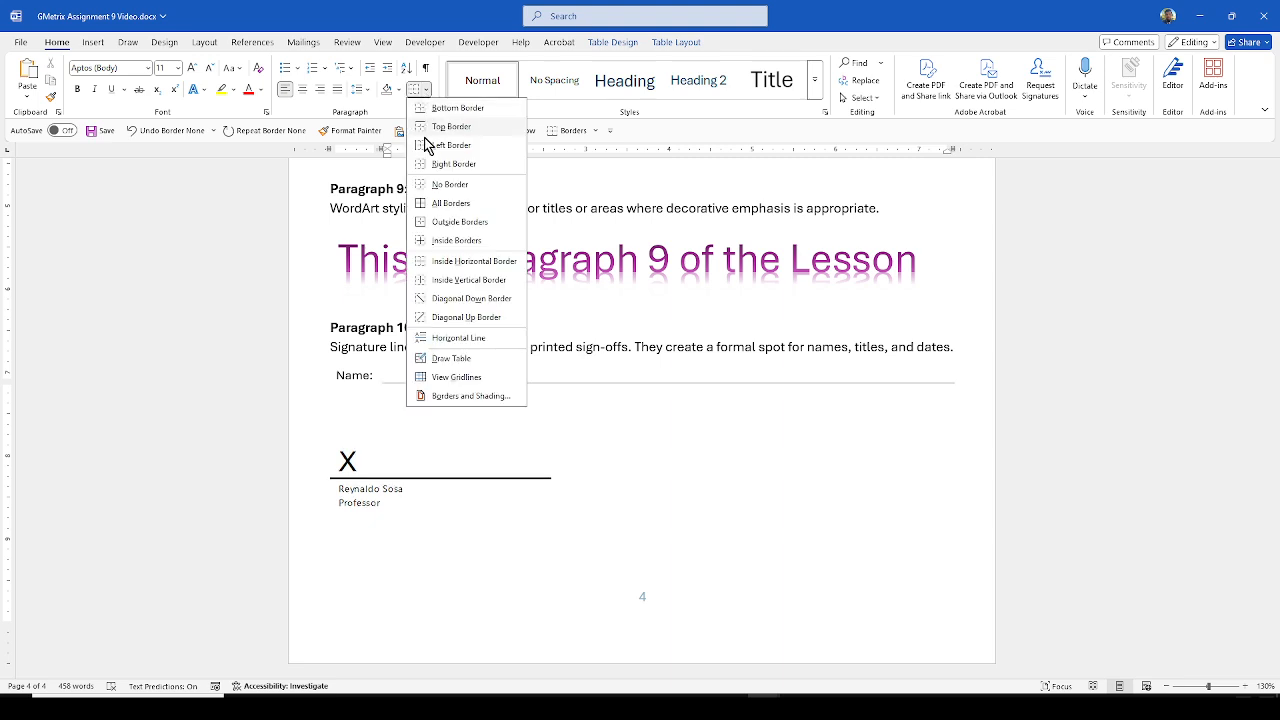
click(430, 110)
click(551, 489)
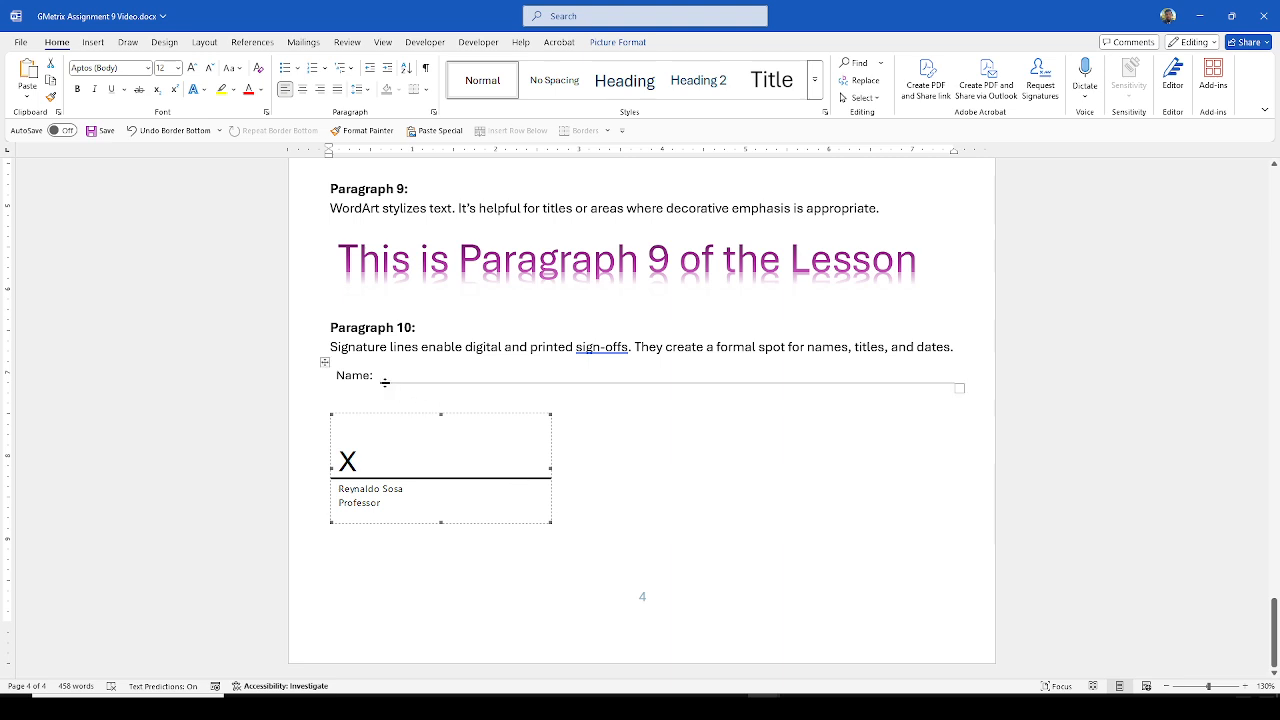
click(383, 376)
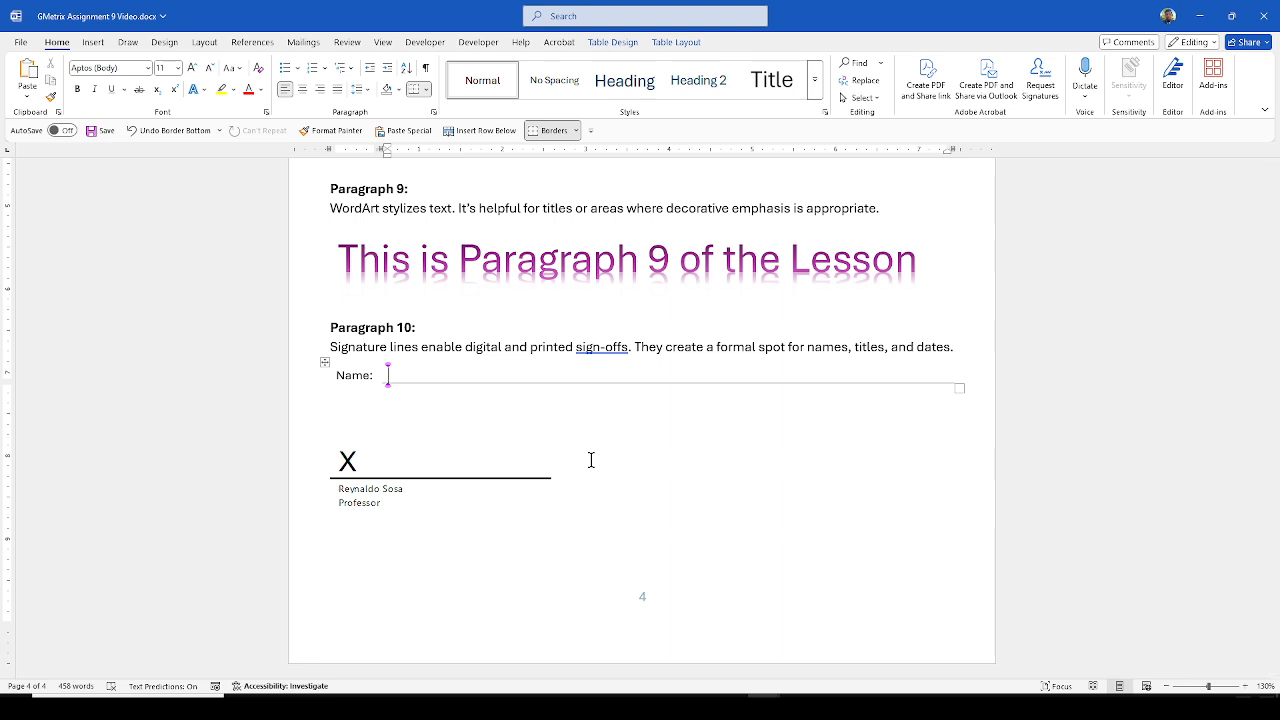
drag(342, 377, 362, 377)
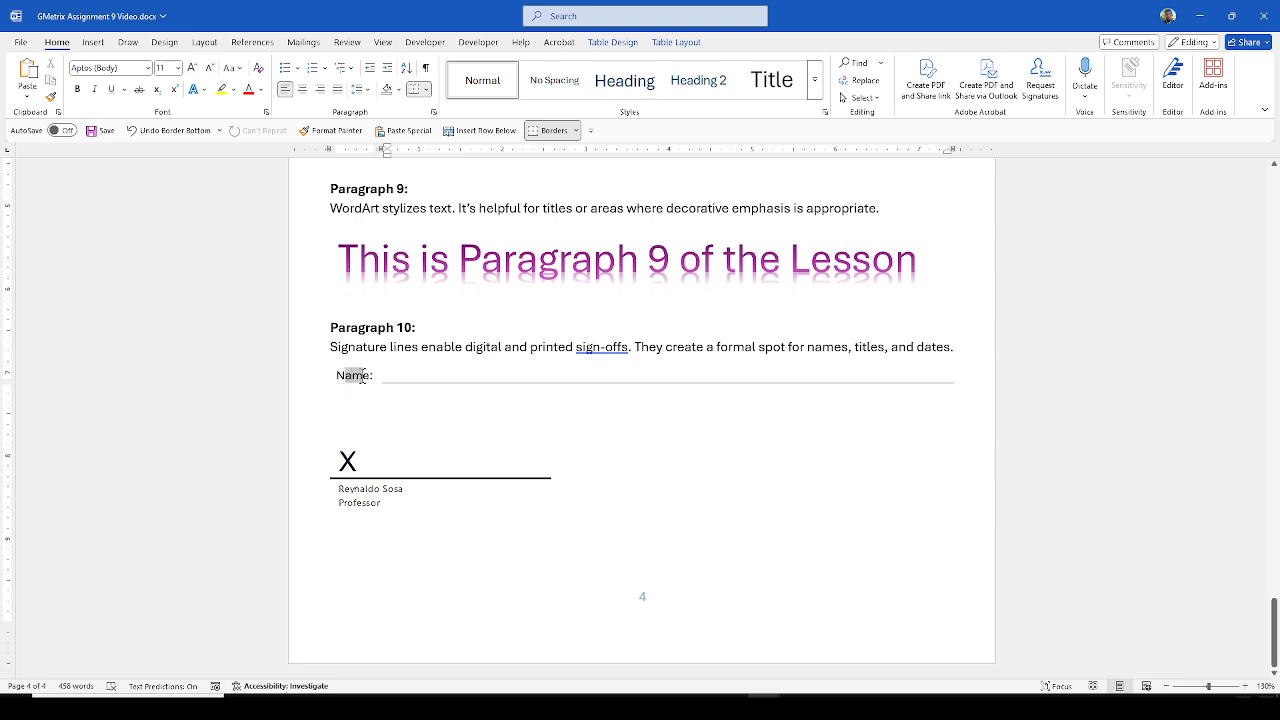
click(812, 567)
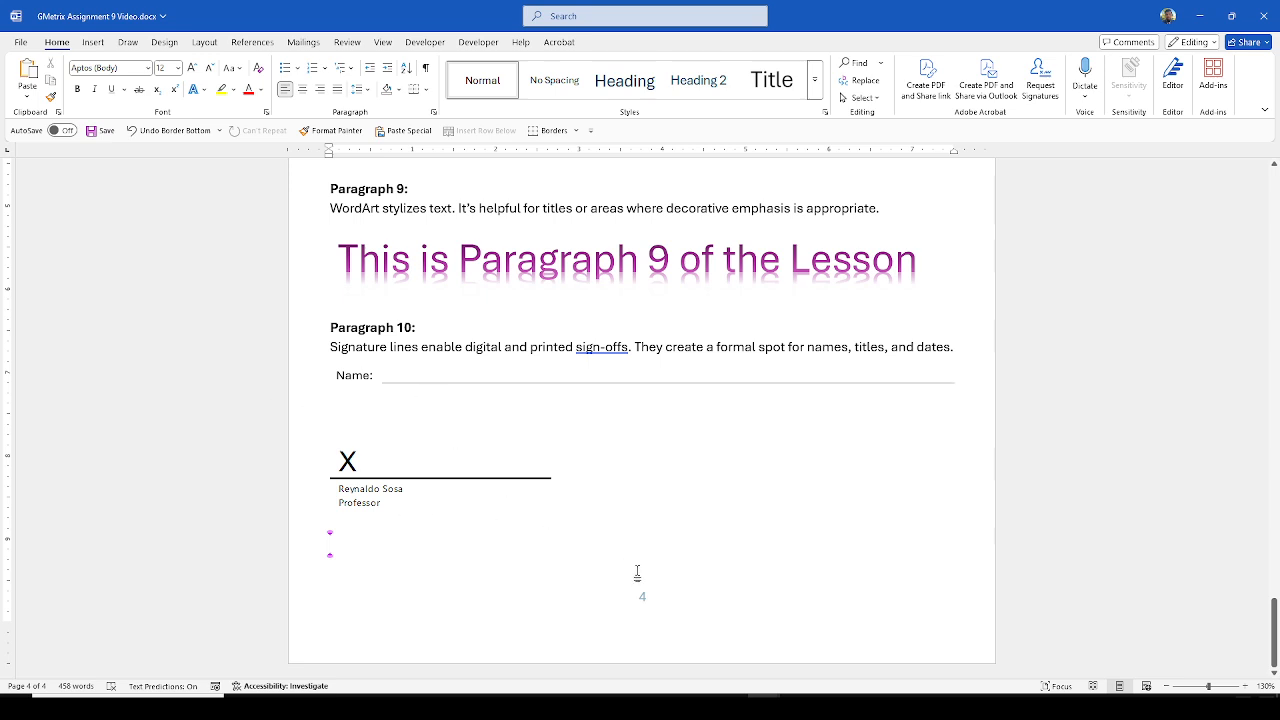
Step: Add a "Name:" label followed by a row of underscores on the line below the table
scroll(637, 572, up, 1)
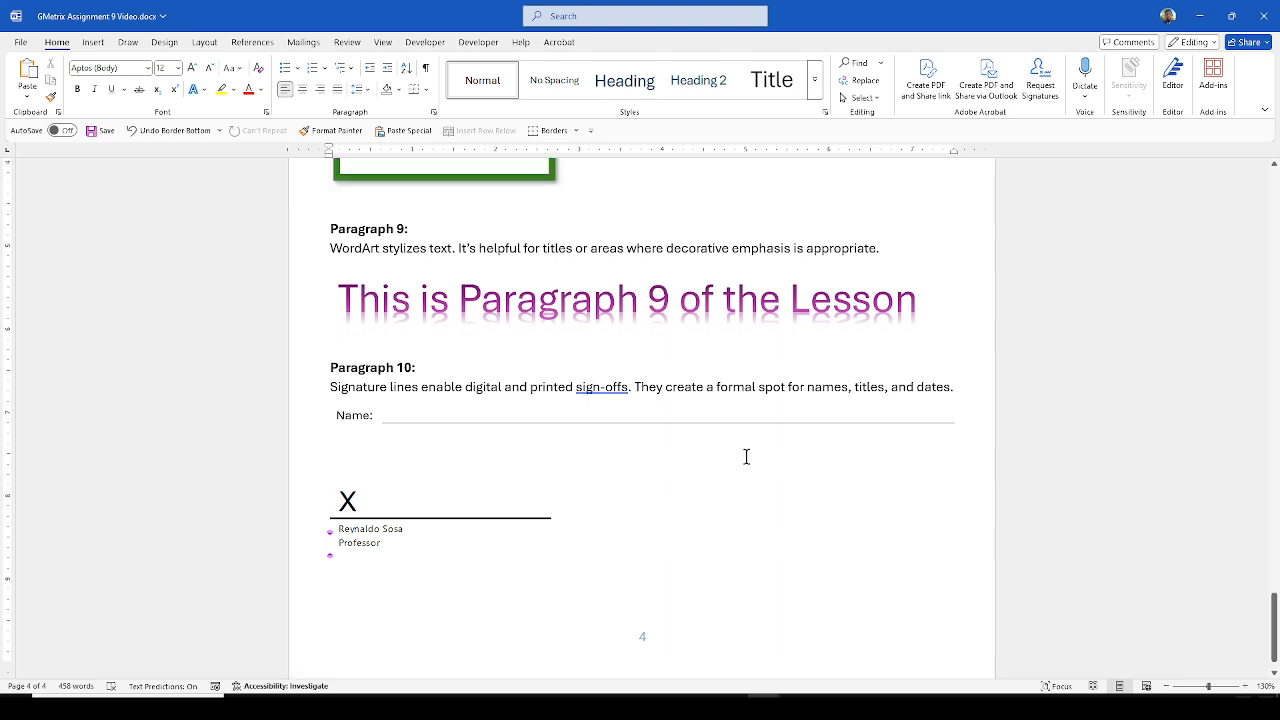
click(651, 531)
click(452, 449)
text(Name:)
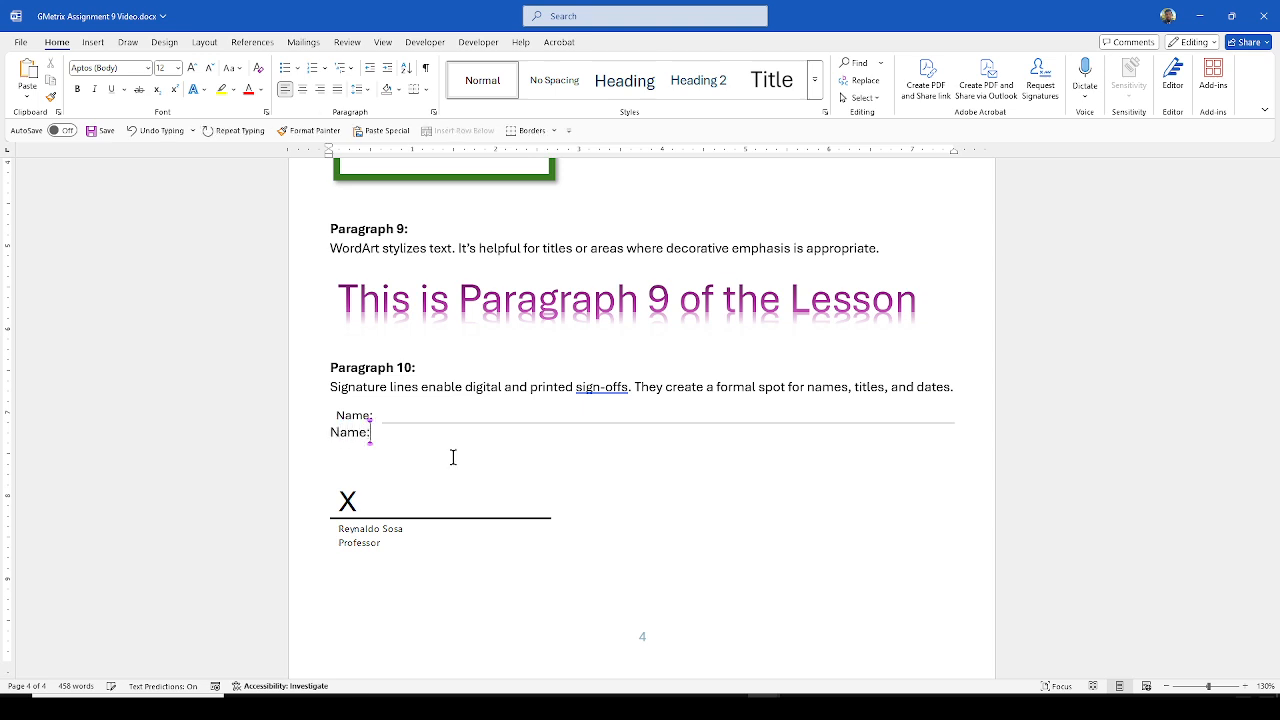
text(_________________)
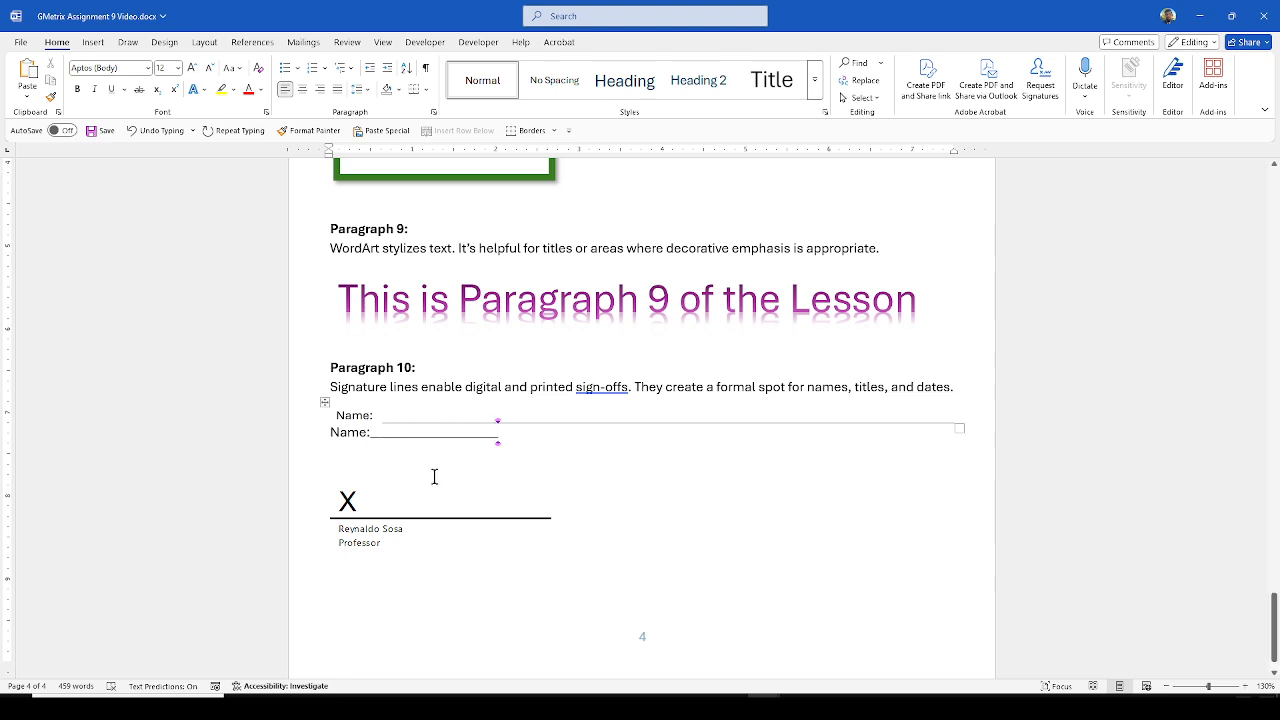
Step: Try entering a name in the middle of the underscores after "Name:", and remove it again
click(409, 432)
text(reyan)
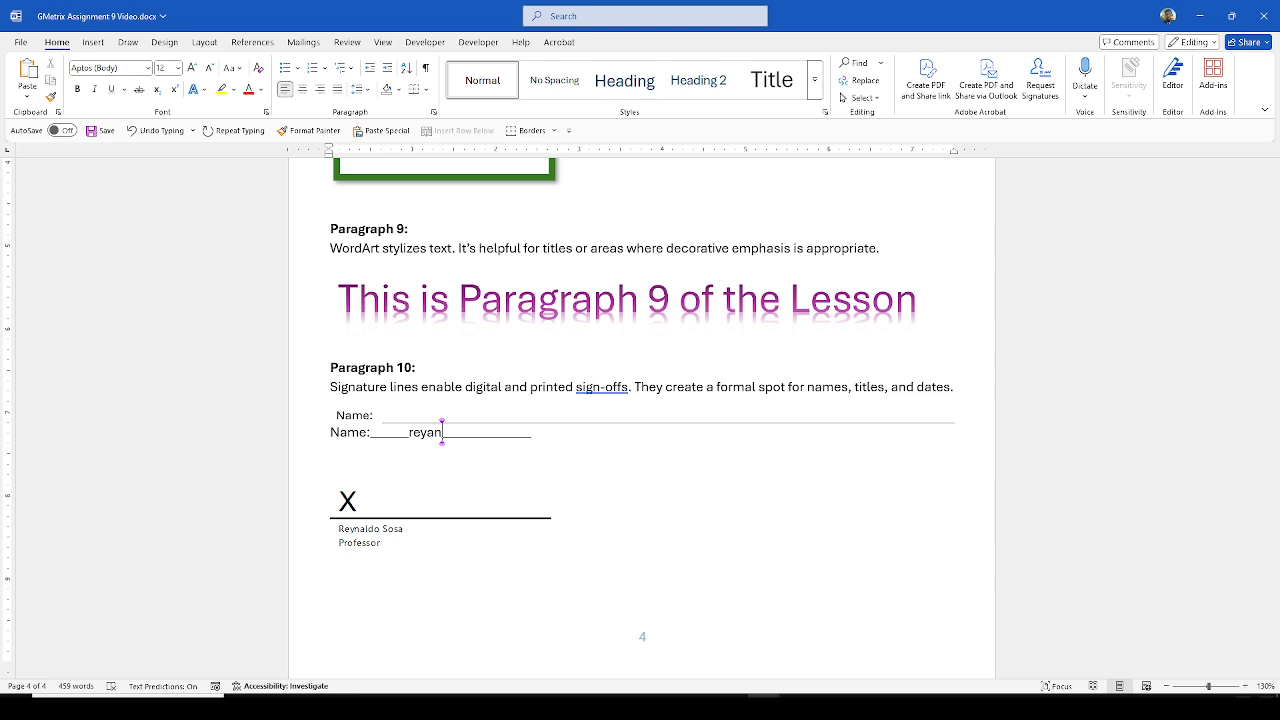
key(BackSpace)
key(BackSpace)
key(BackSpace)
key(BackSpace)
Step: Enter "Name:" in the table's underlined second cell
click(403, 413)
text(Name:)
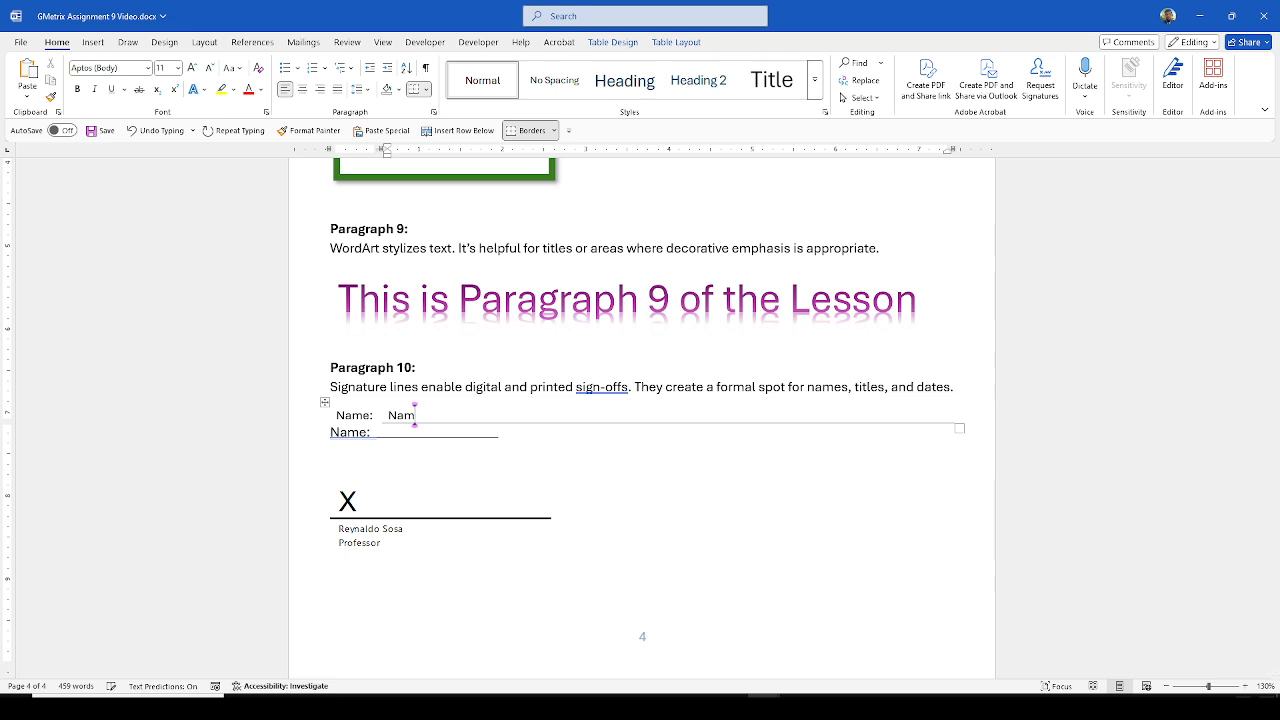
click(334, 414)
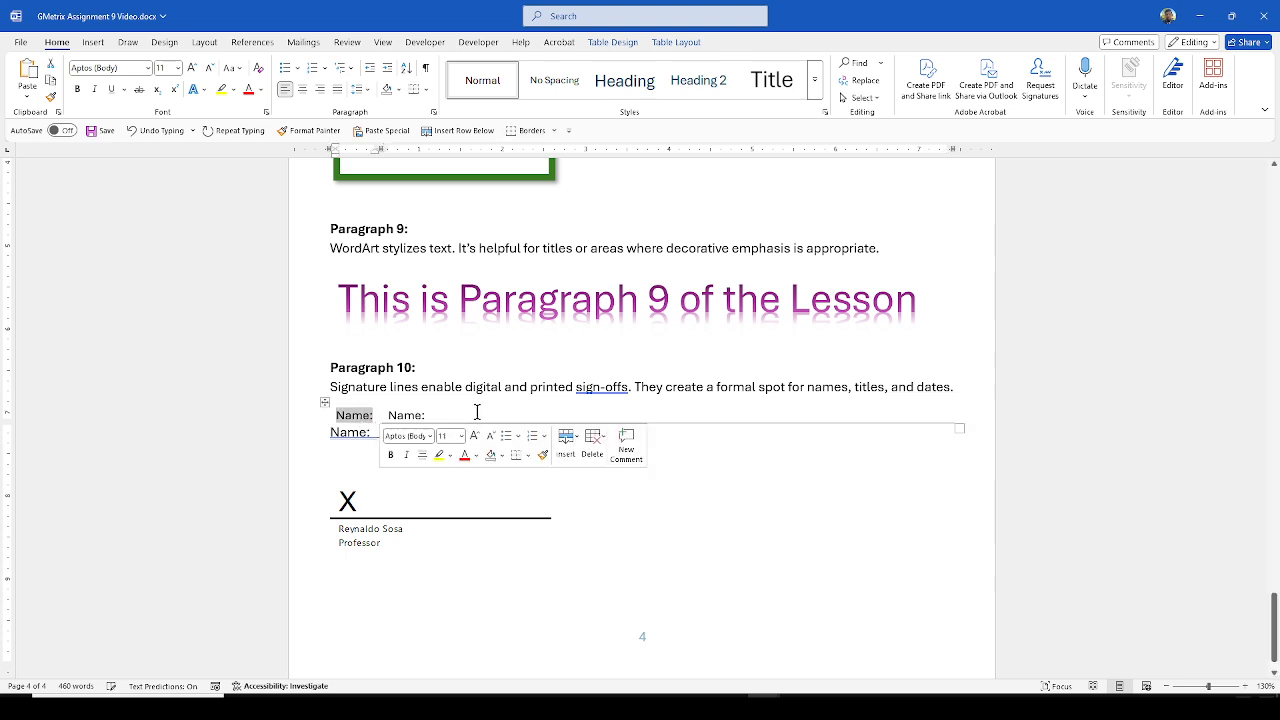
click(386, 415)
click(432, 420)
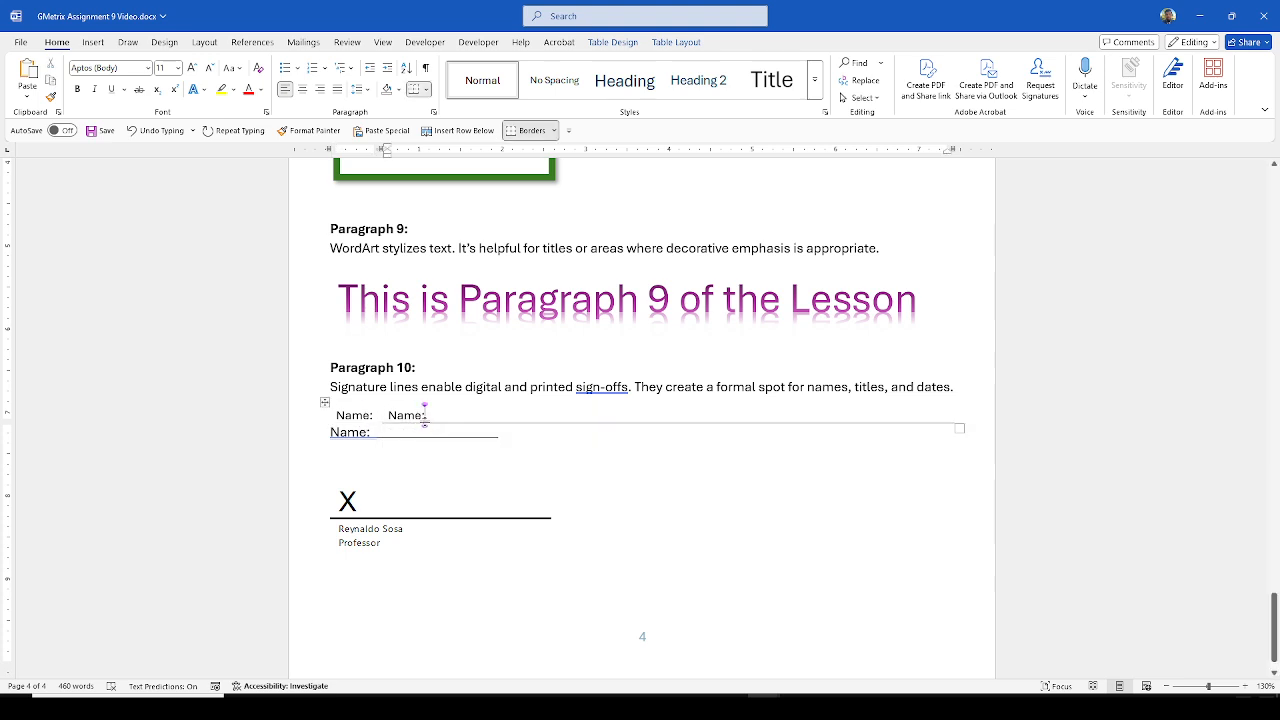
Step: Split the table's underlined cell into 2 columns and 1 row, and enter "Date:" in the new cell
click(636, 413)
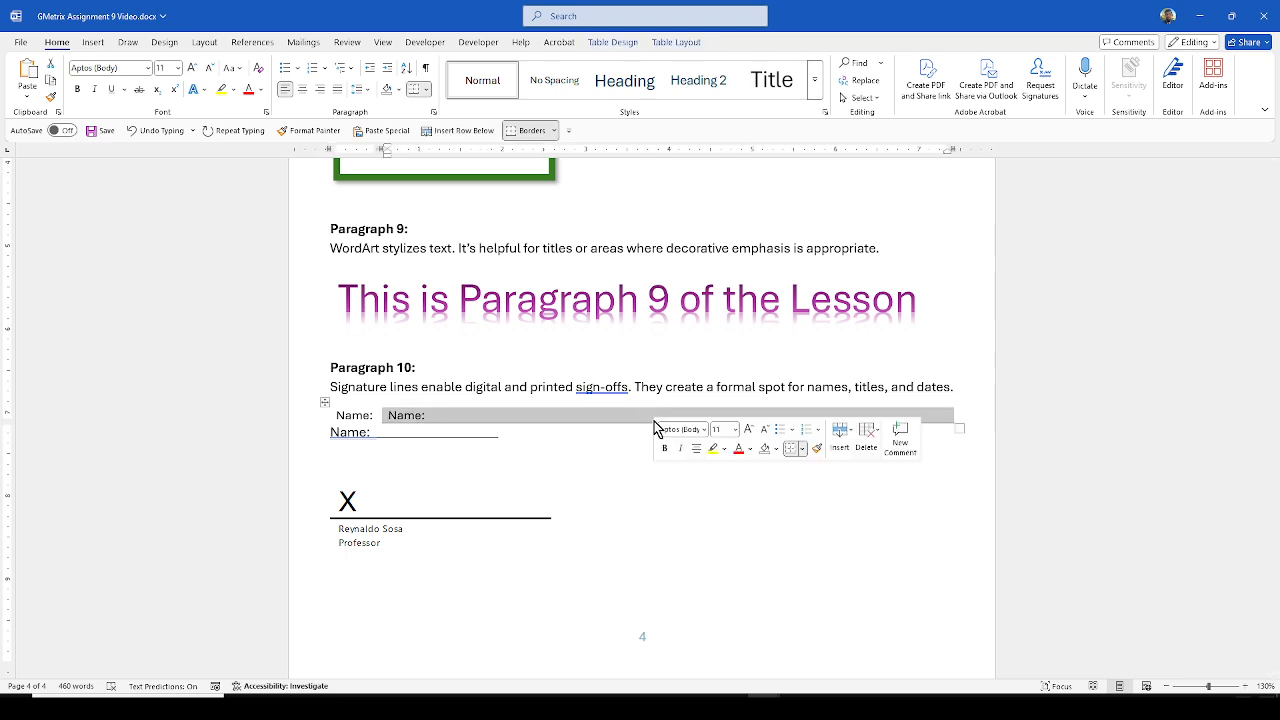
click(620, 423)
right_click(662, 418)
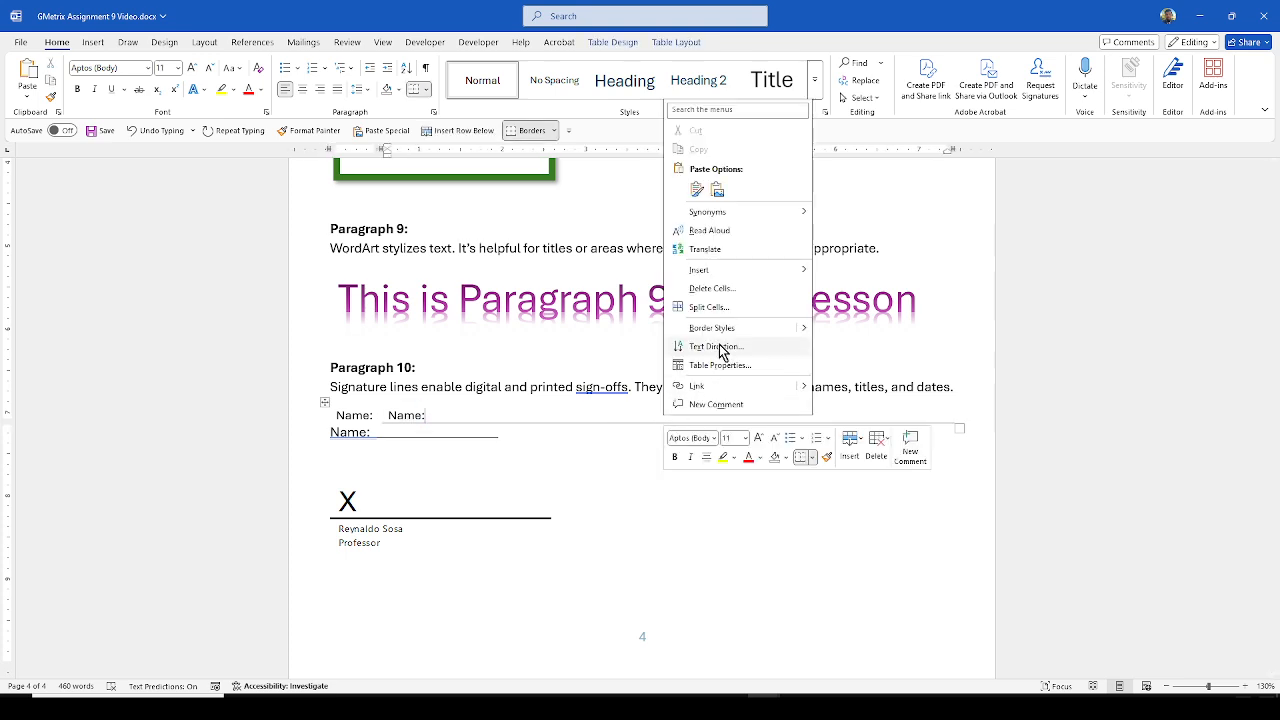
click(731, 309)
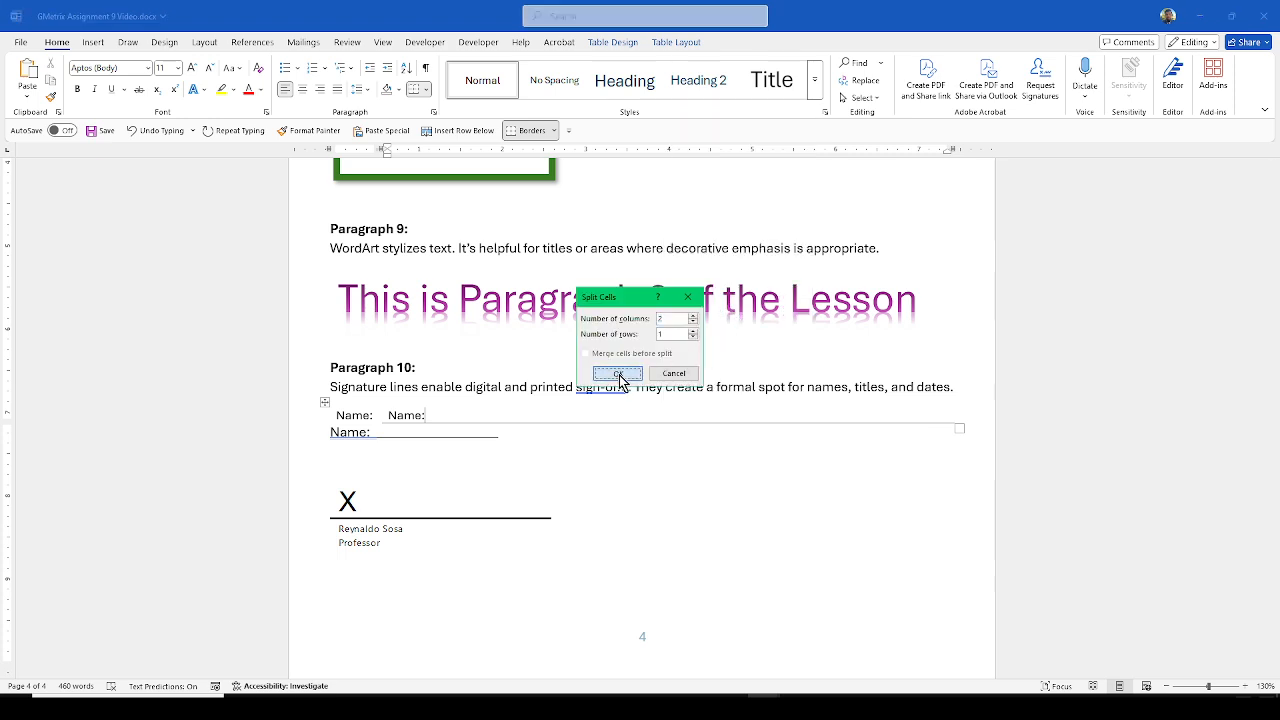
click(617, 373)
click(741, 412)
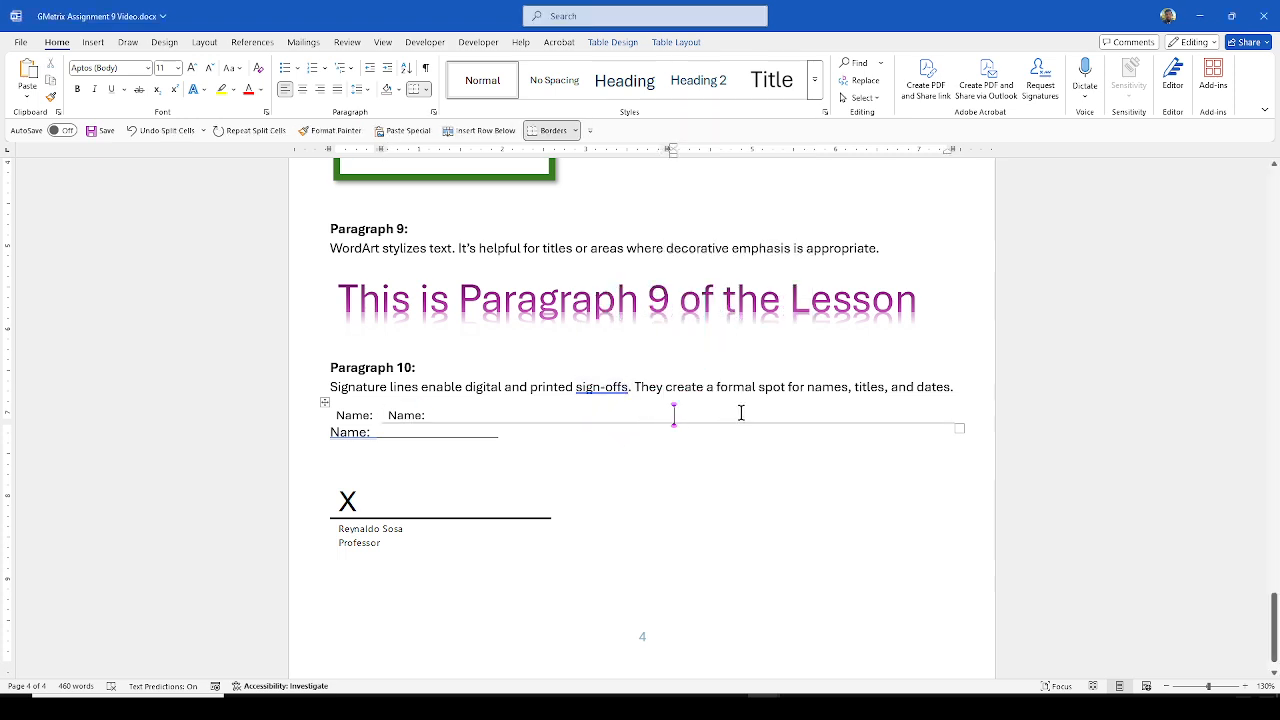
text(Date:)
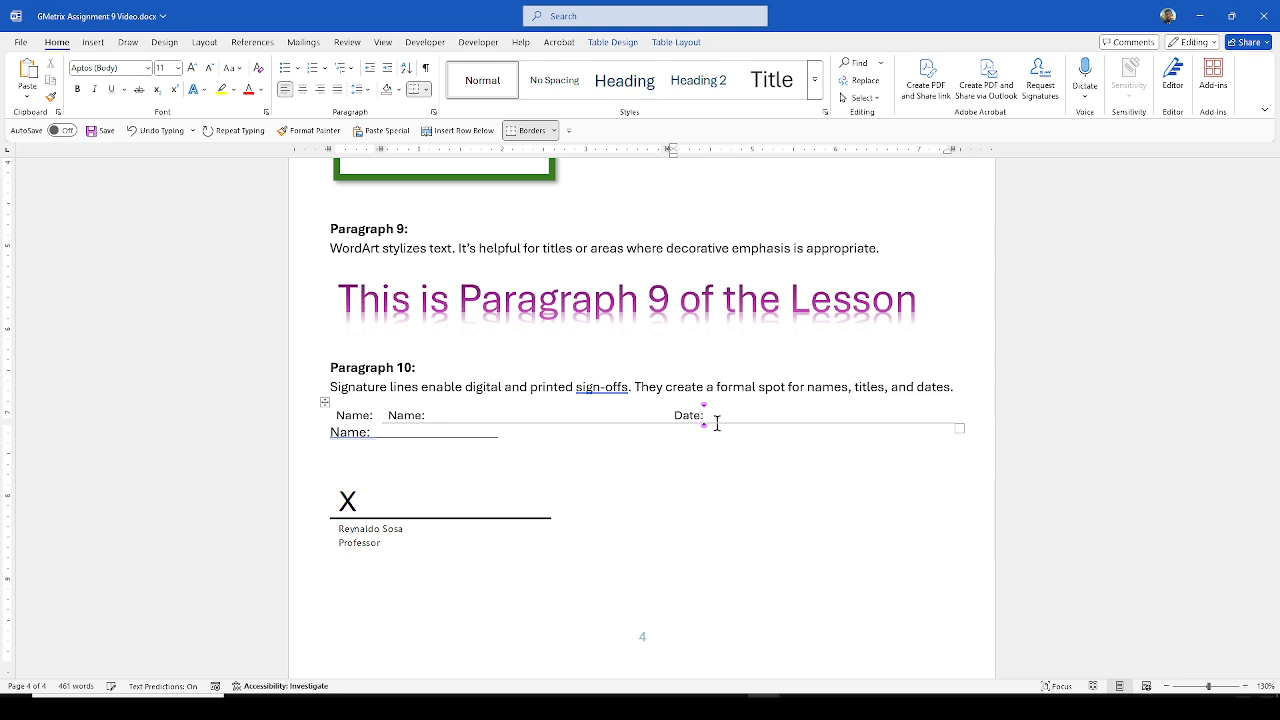
click(728, 474)
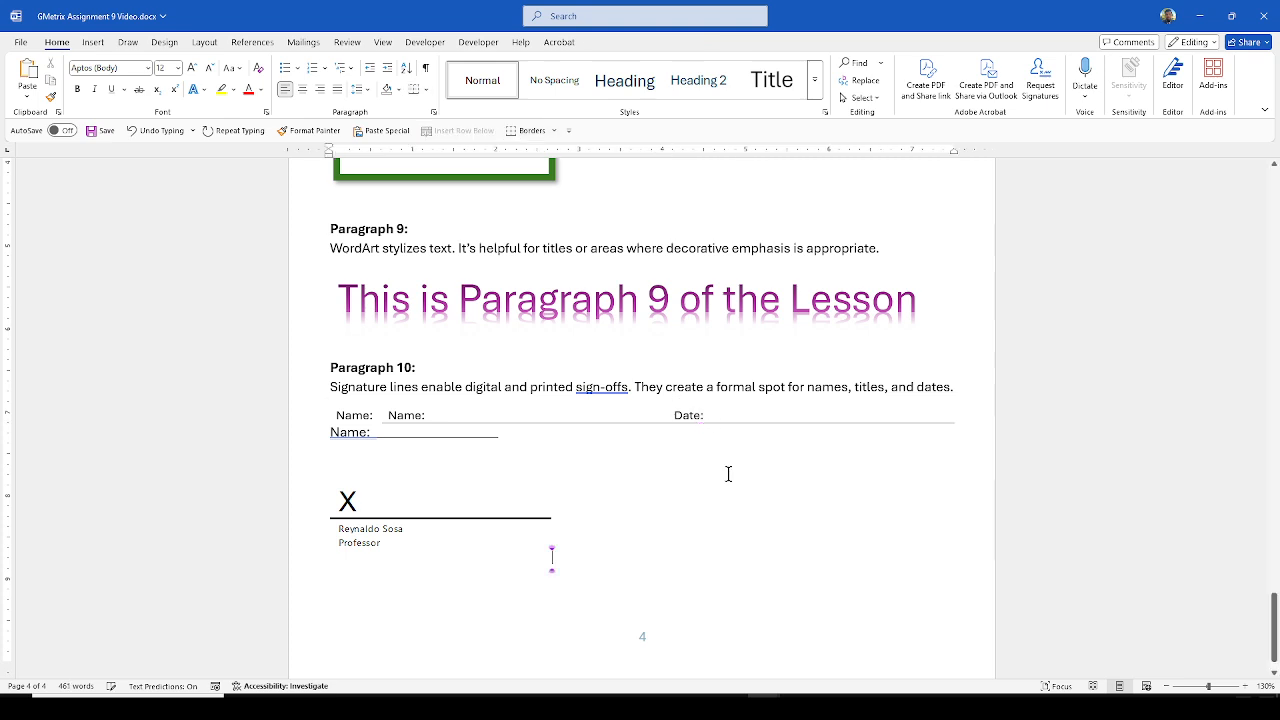
click(757, 416)
click(634, 428)
click(600, 415)
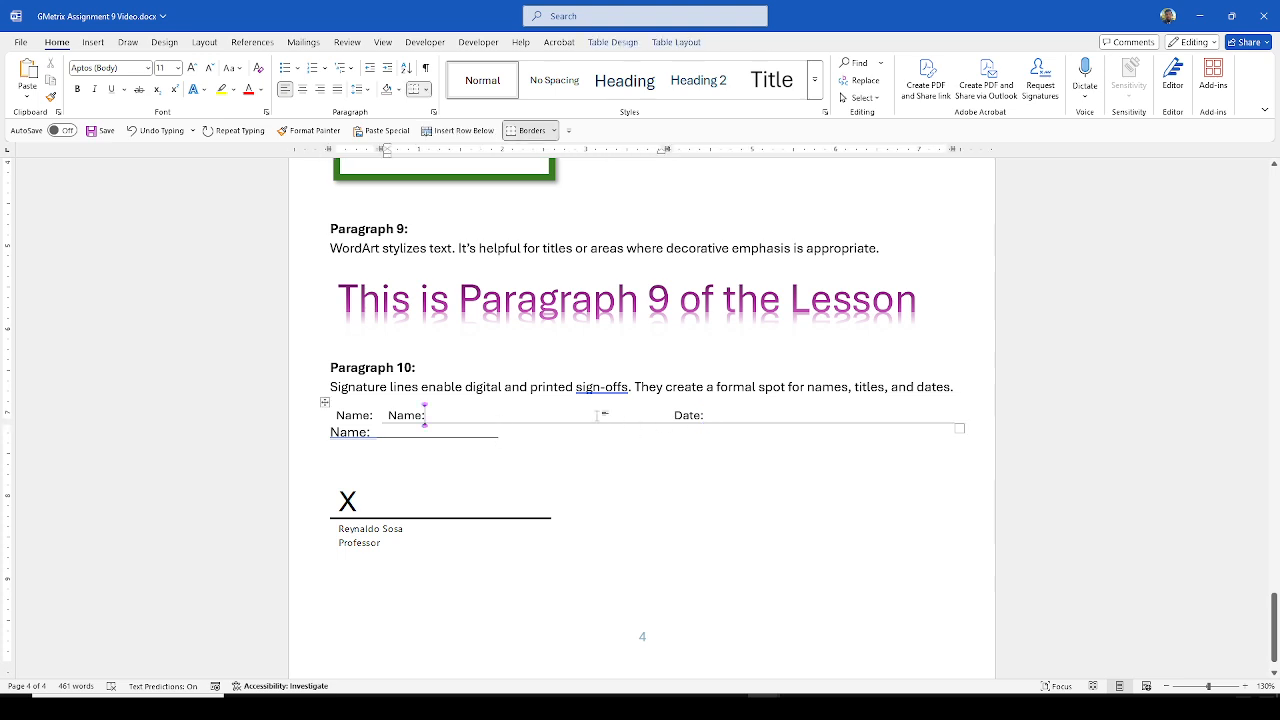
click(689, 415)
click(750, 417)
Step: Insert "Date" in the middle of the underscores on the "Name:" line below the table
click(428, 433)
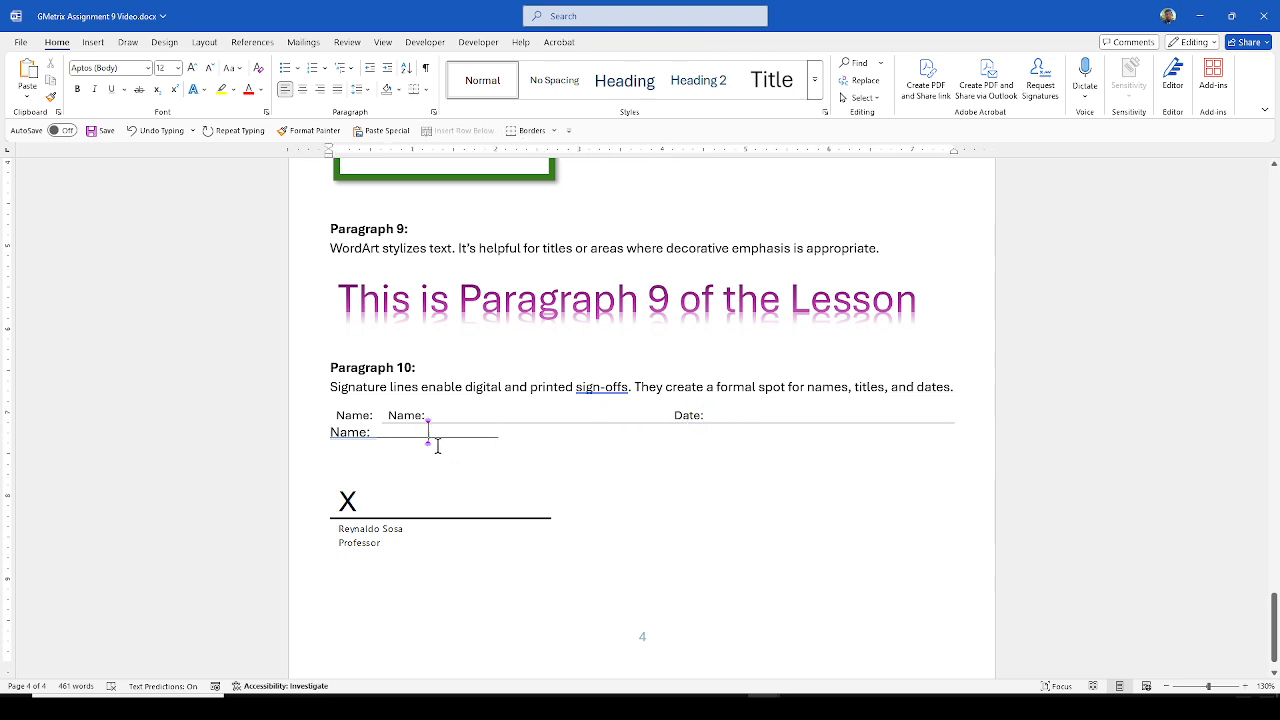
text(Date)
double_click(440, 433)
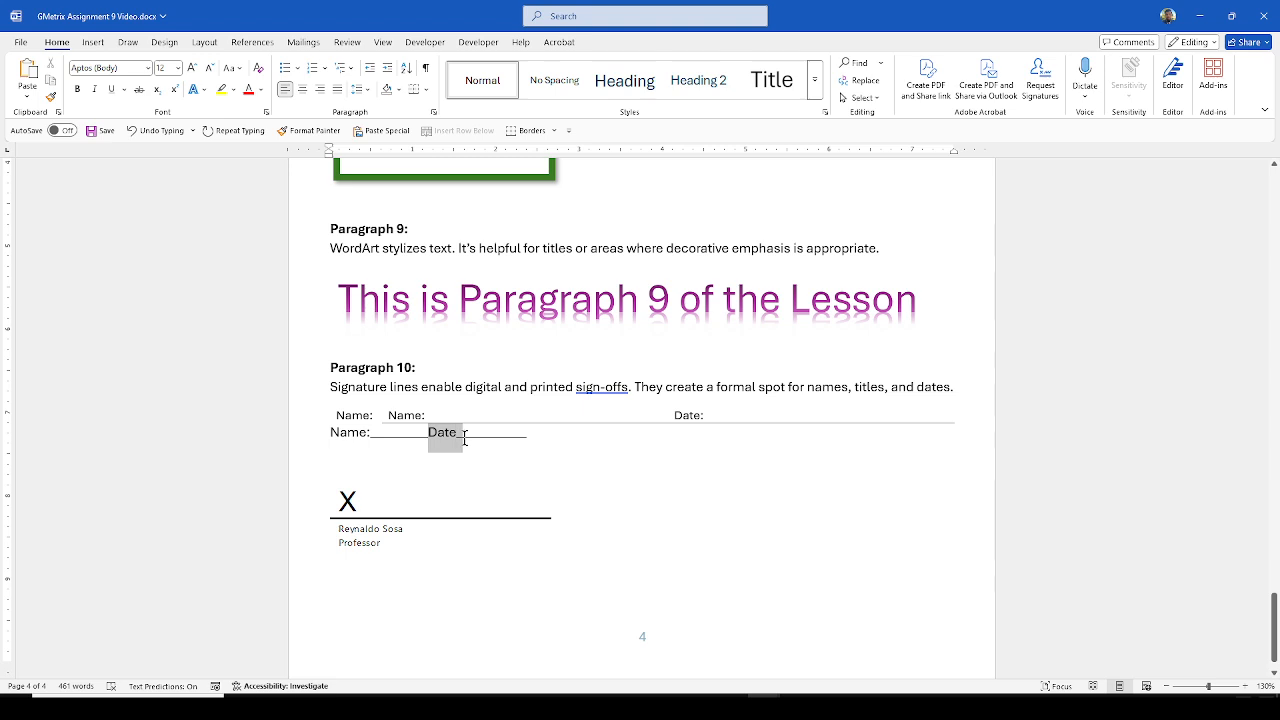
click(509, 434)
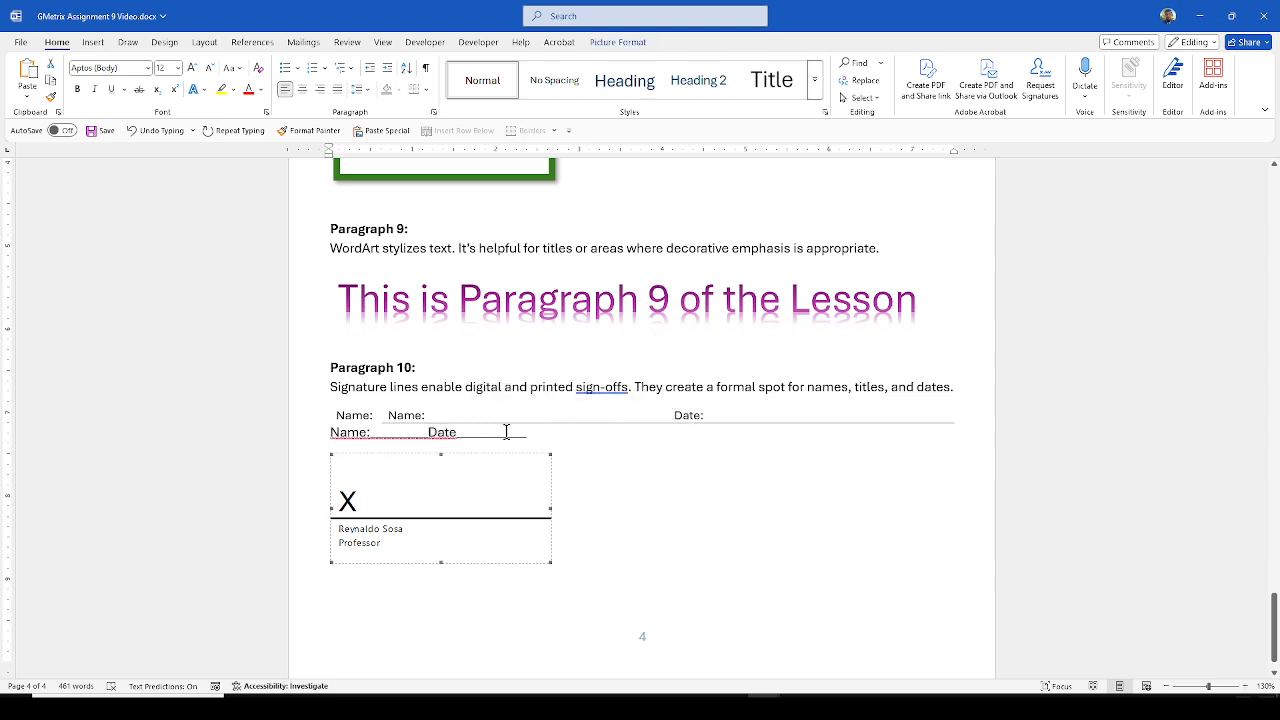
Step: Compare the table-based name and date line with the underscore line and the signature line below Paragraph 10
click(534, 478)
click(696, 424)
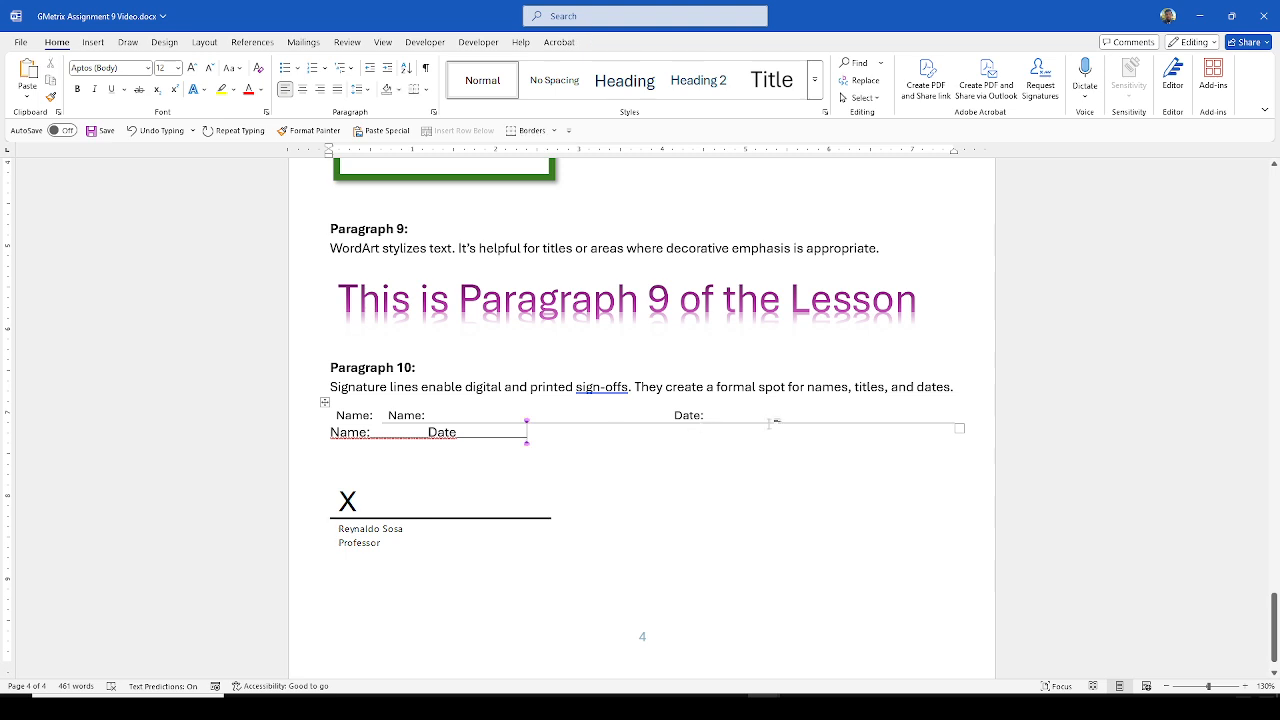
click(822, 411)
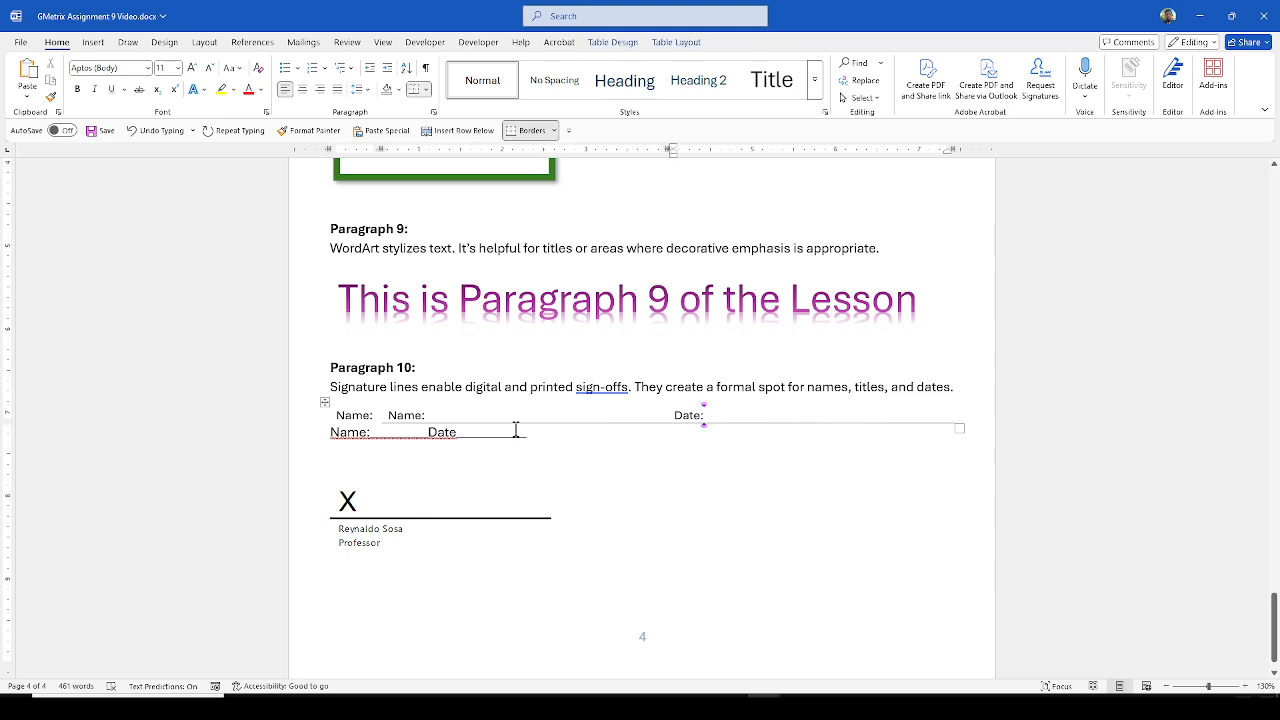
click(756, 474)
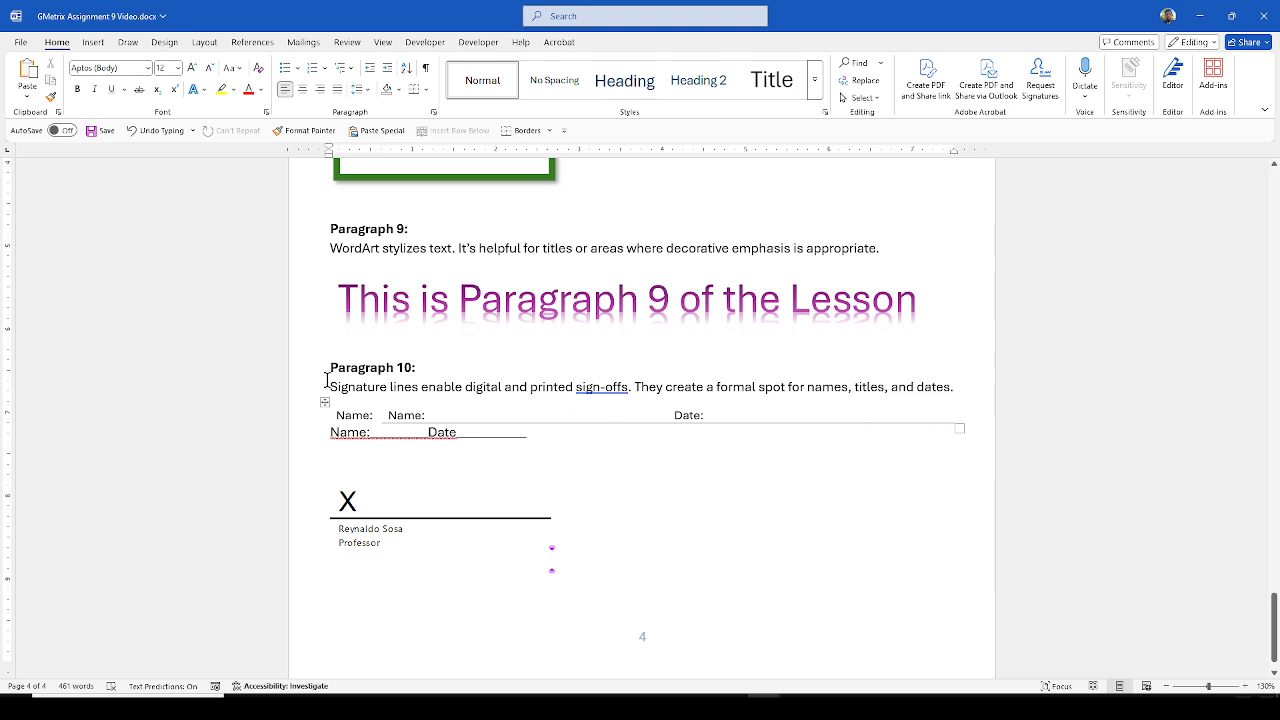
scroll(610, 528, down, 1)
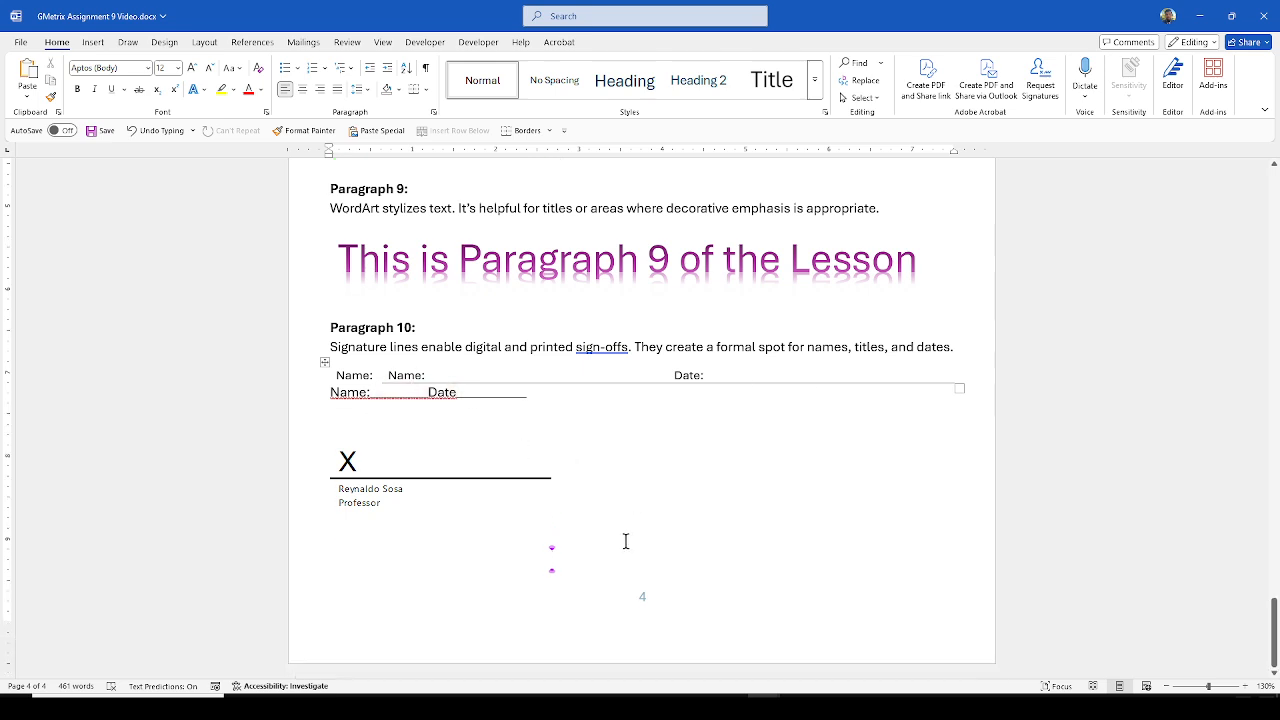
scroll(626, 537, up, 1)
scroll(617, 537, down, 1)
click(390, 543)
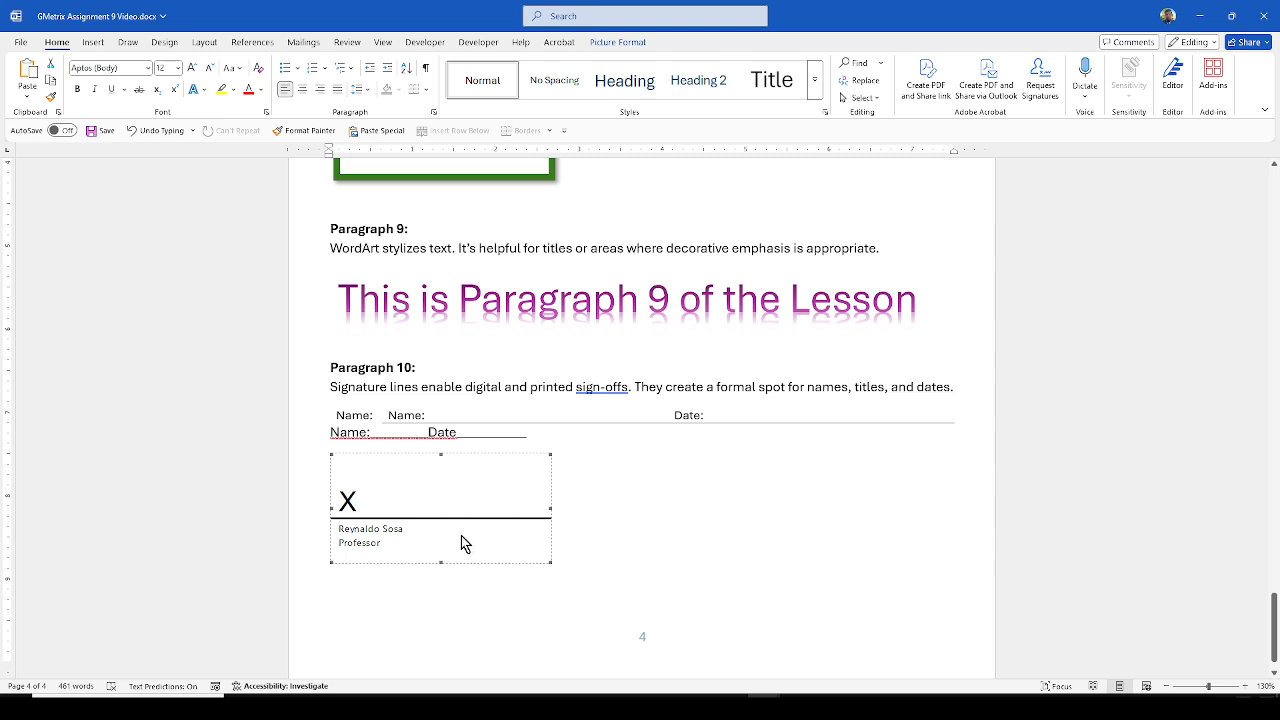
click(651, 530)
scroll(552, 512, up, 1)
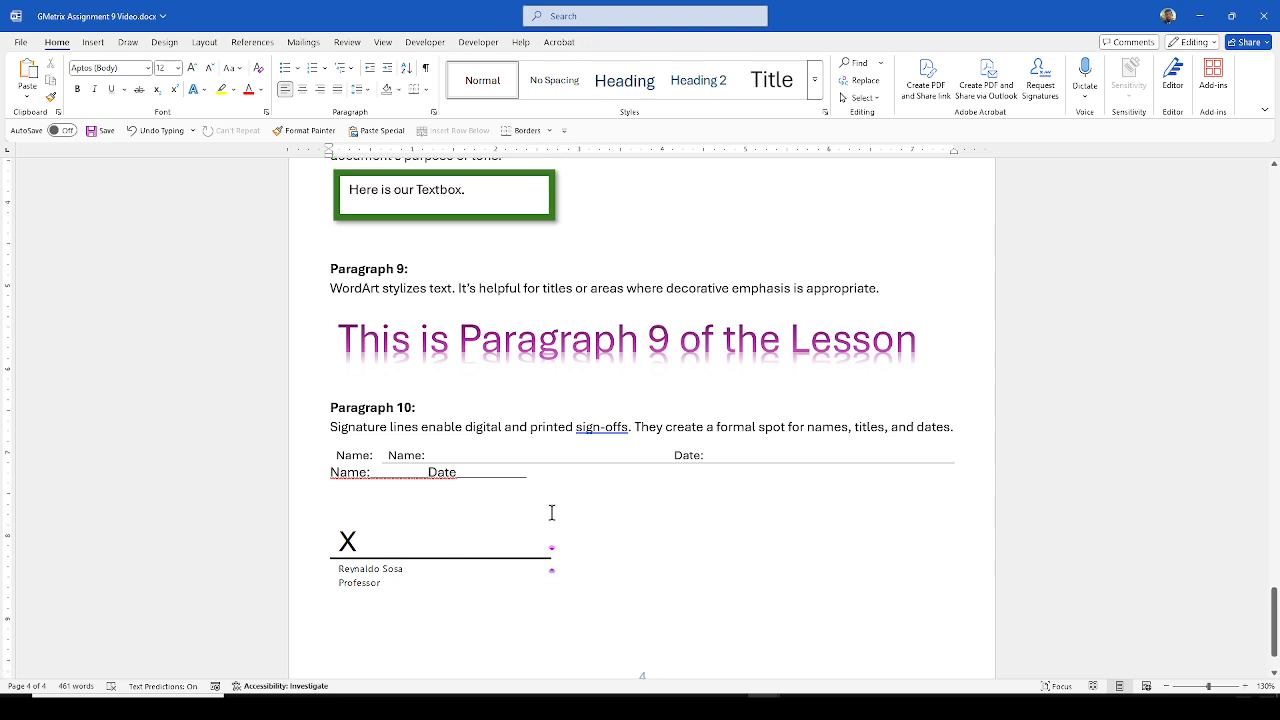
mouse_move(567, 480)
mouse_down()
mouse_move(520, 476)
mouse_move(560, 456)
mouse_move(623, 508)
mouse_up()
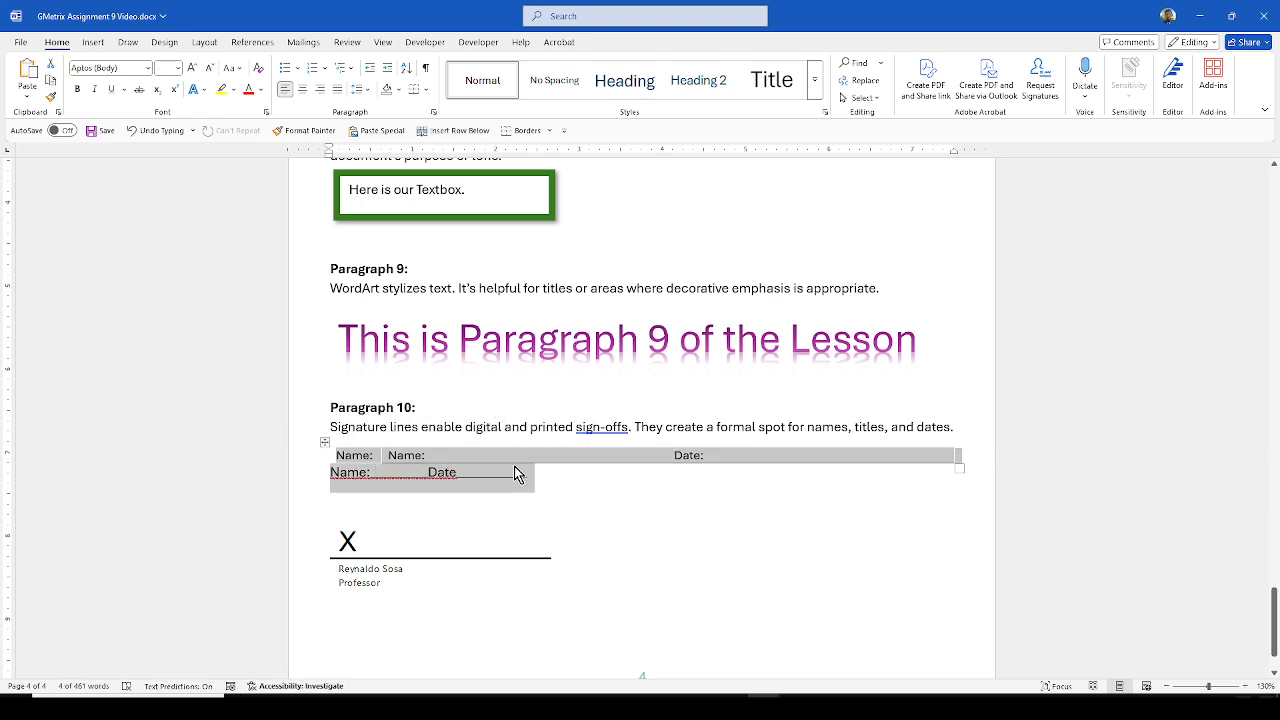
scroll(578, 555, down, 2)
click(651, 560)
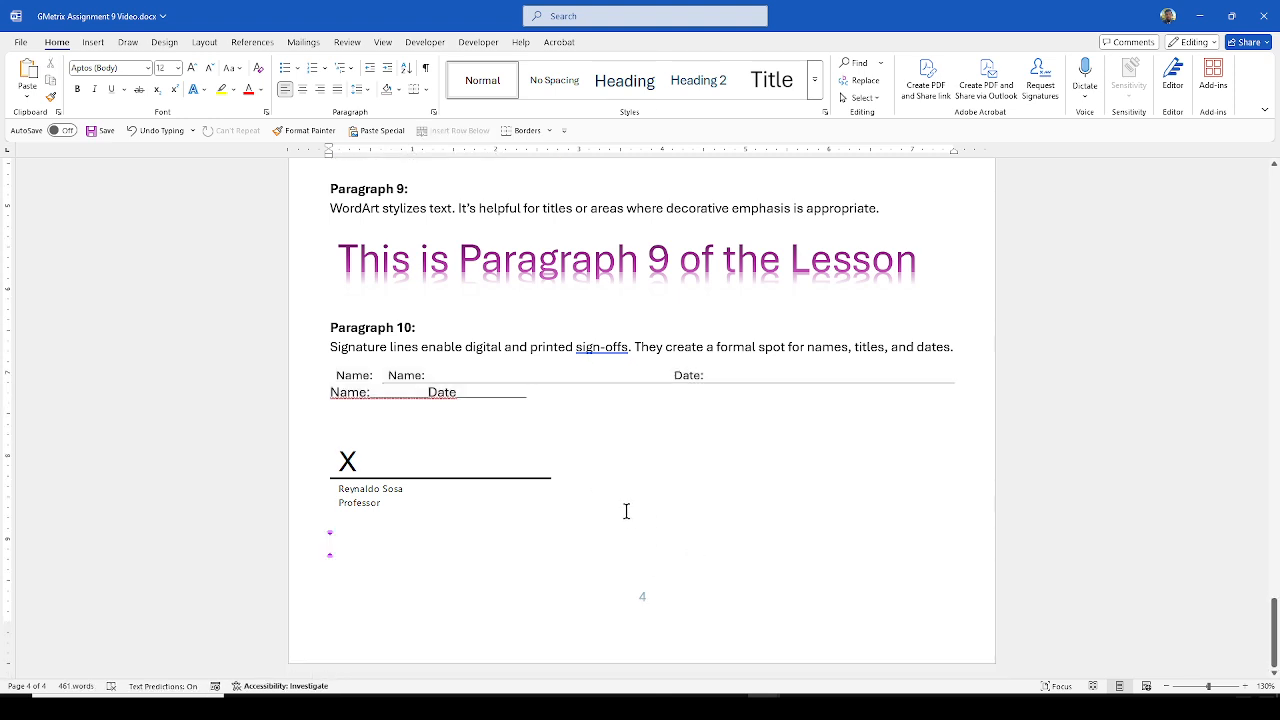
scroll(632, 500, up, 3)
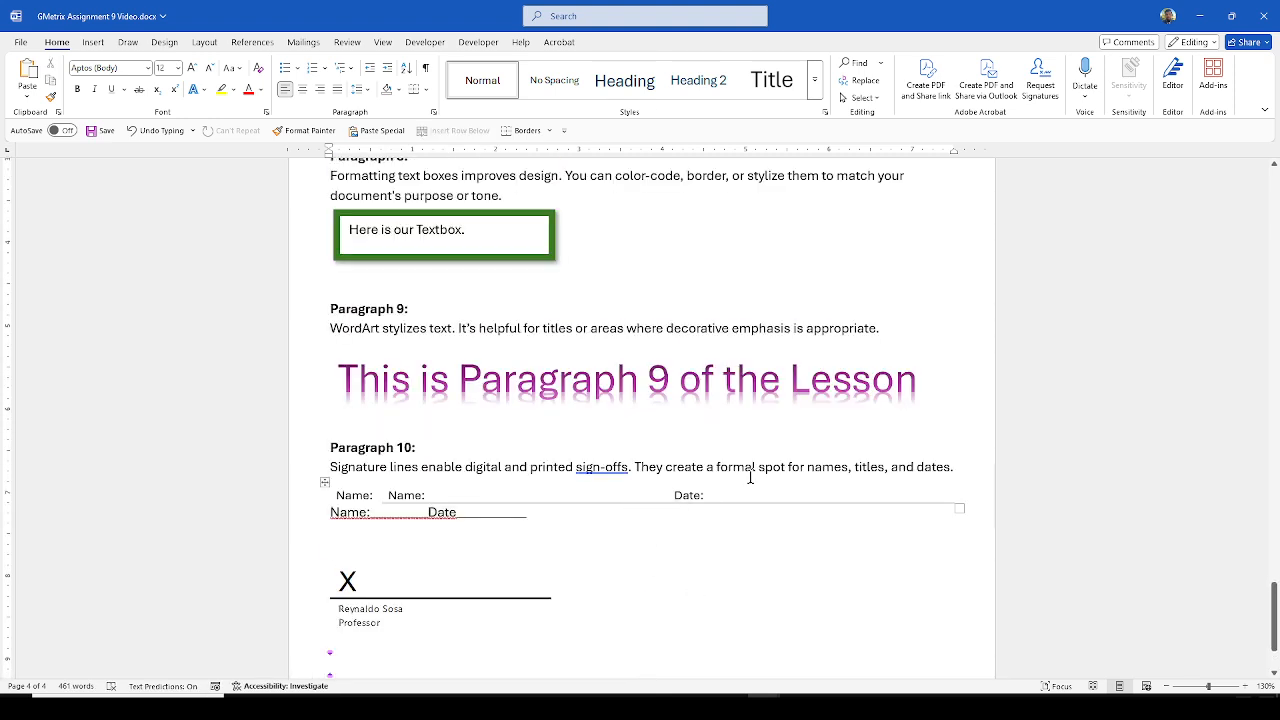